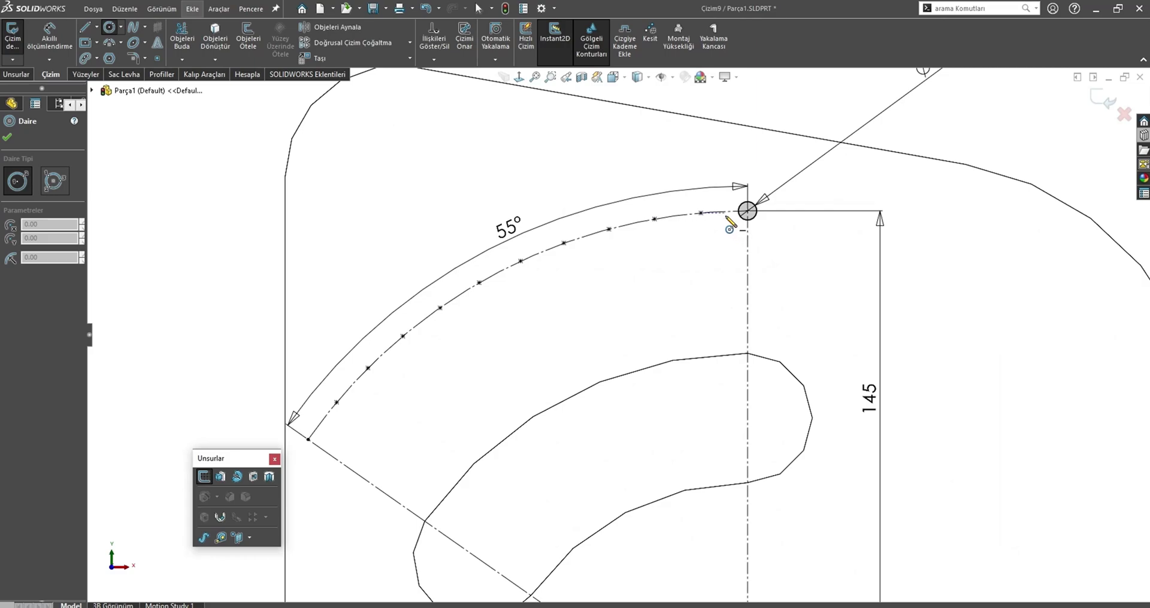
# - Draw a circle at the 55° arc's end point, then select the lower circles along the arc
pyautogui.moveTo(700, 212)
pyautogui.mouseDown()
pyautogui.moveTo(687, 246)
pyautogui.moveTo(527, 258)
pyautogui.moveTo(495, 307)
pyautogui.moveTo(428, 333)
pyautogui.moveTo(351, 390)
pyautogui.moveTo(347, 455)
pyautogui.mouseUp()
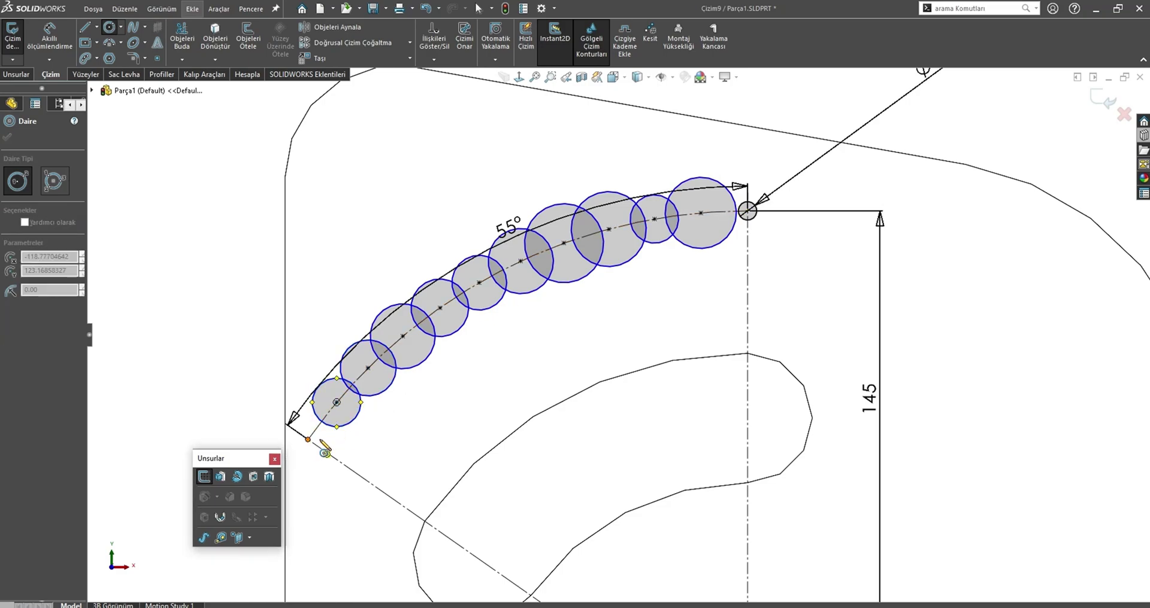
pyautogui.press('Escape')
pyautogui.click(342, 448)
pyautogui.keyDown('ctrl'); pyautogui.click(356, 422); pyautogui.keyUp('ctrl')
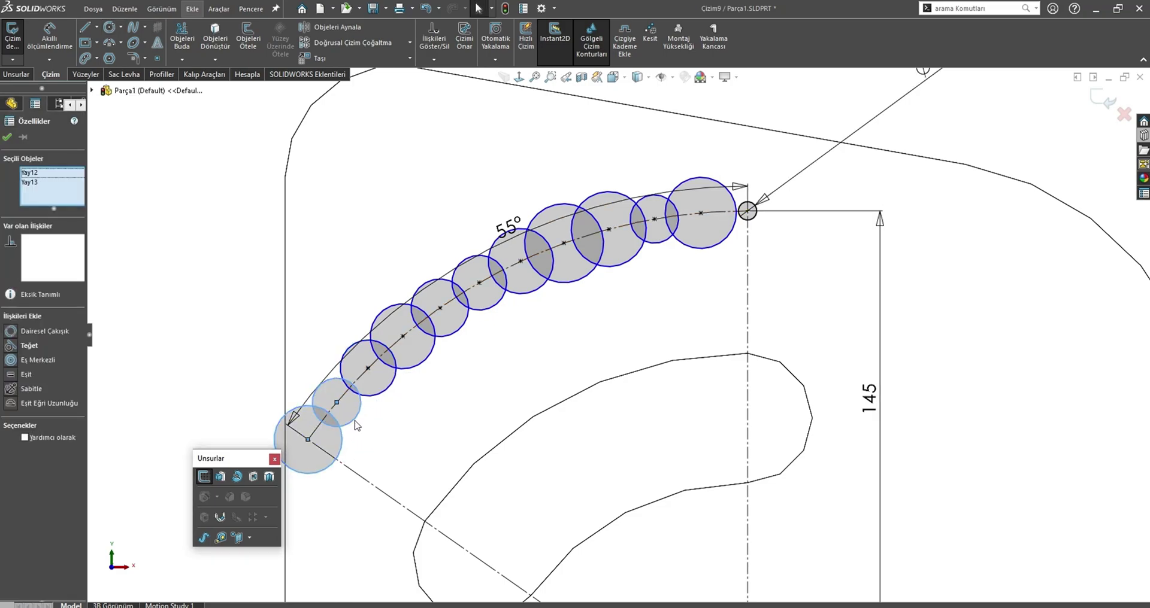
pyautogui.keyDown('ctrl'); pyautogui.click(375, 396); pyautogui.keyUp('ctrl')
pyautogui.keyDown('ctrl'); pyautogui.click(425, 359); pyautogui.keyUp('ctrl')
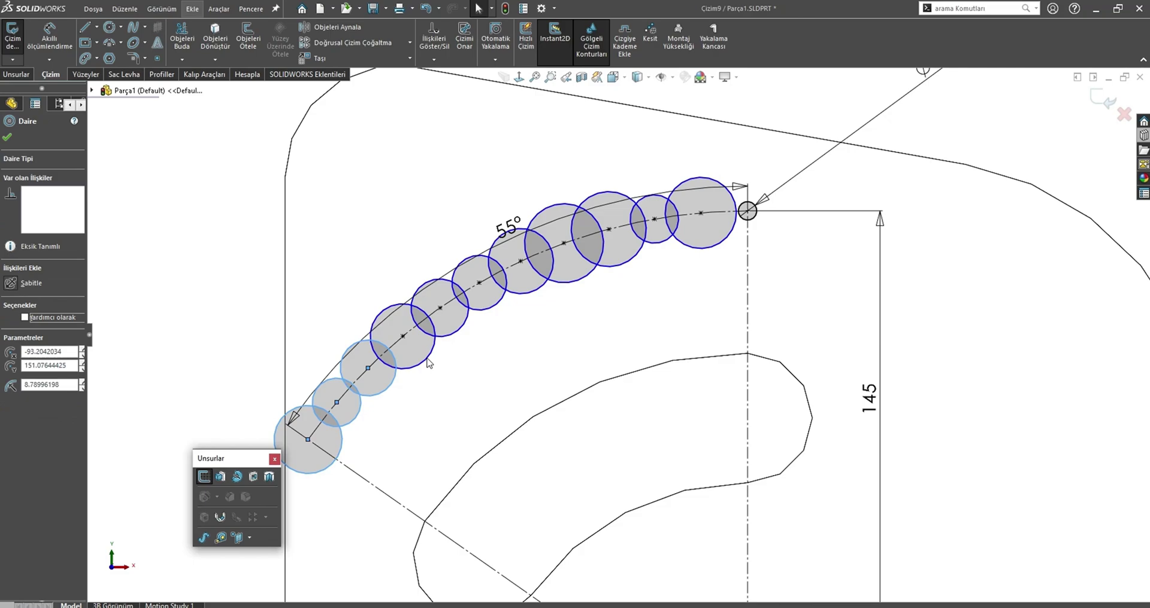
pyautogui.keyDown('ctrl'); pyautogui.click(459, 331); pyautogui.keyUp('ctrl')
pyautogui.keyDown('ctrl'); pyautogui.click(498, 305); pyautogui.keyUp('ctrl')
# - Add the remaining arc circles and the small end circle, then make them all Equal (radius 2.50)
pyautogui.keyDown('ctrl'); pyautogui.click(521, 294); pyautogui.keyUp('ctrl')
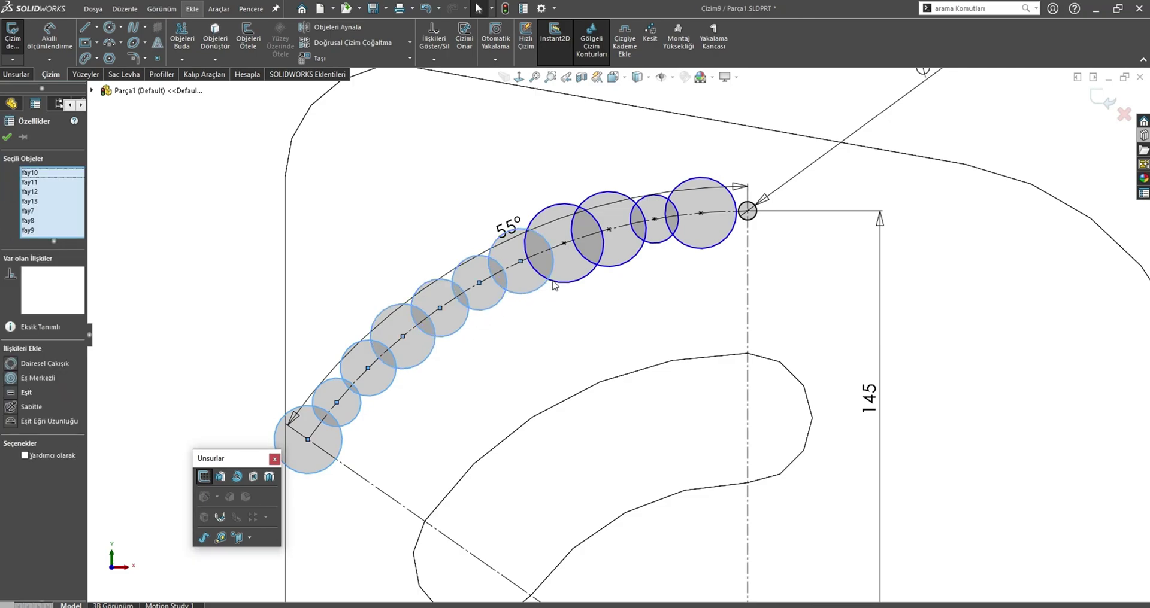
pyautogui.keyDown('ctrl'); pyautogui.click(556, 281); pyautogui.keyUp('ctrl')
pyautogui.keyDown('ctrl'); pyautogui.click(614, 267); pyautogui.keyUp('ctrl')
pyautogui.keyDown('ctrl'); pyautogui.click(658, 245); pyautogui.keyUp('ctrl')
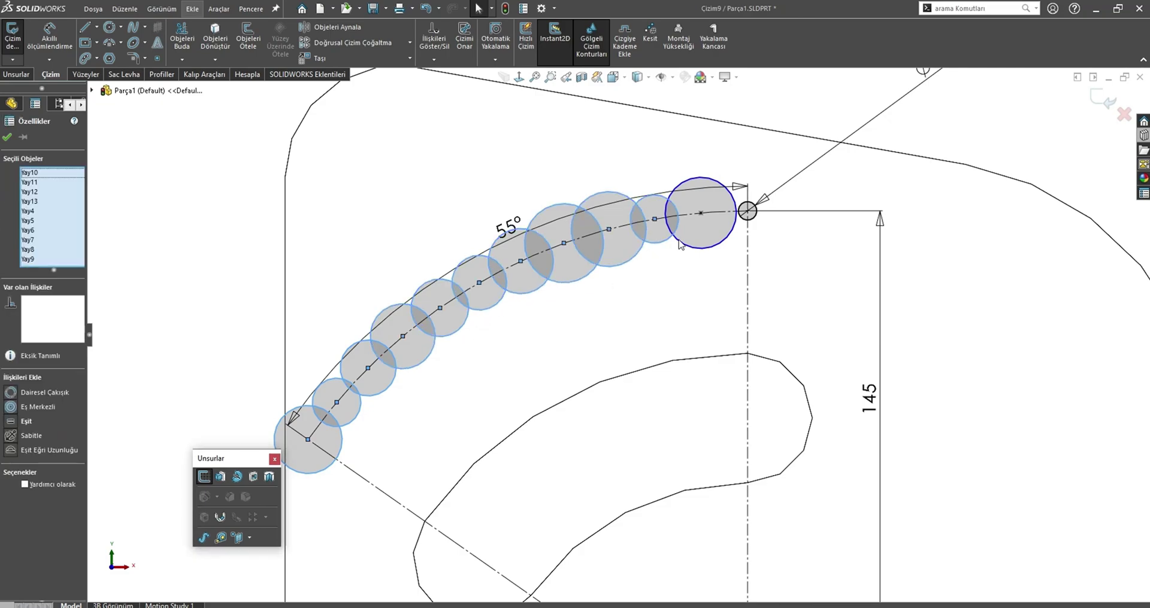
pyautogui.keyDown('ctrl'); pyautogui.click(679, 242); pyautogui.keyUp('ctrl')
pyautogui.keyDown('ctrl'); pyautogui.click(745, 215); pyautogui.keyUp('ctrl')
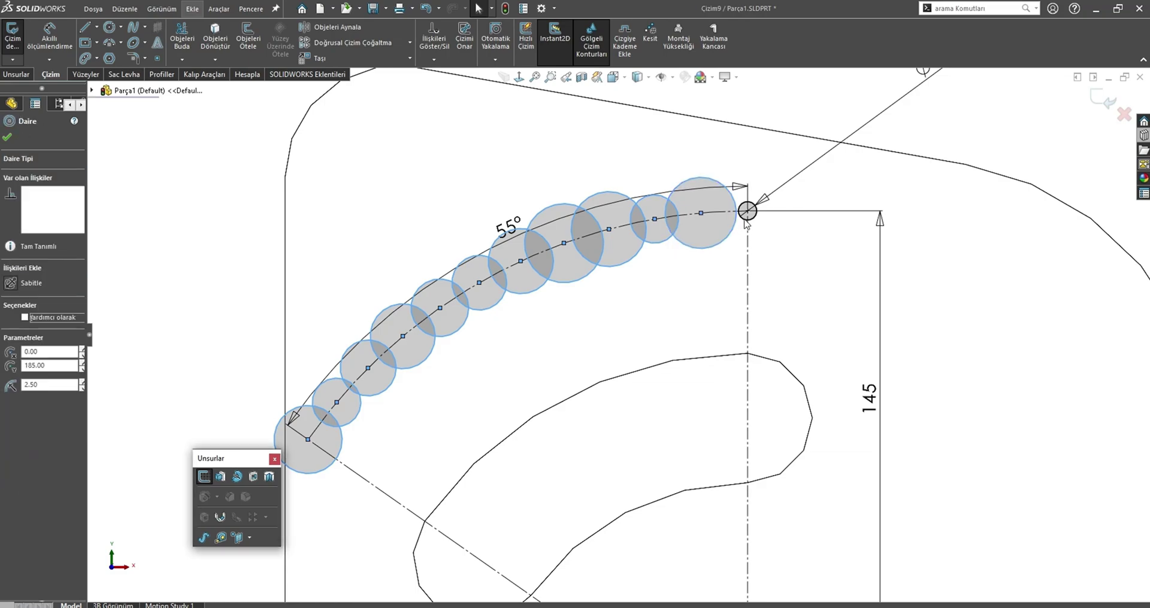
pyautogui.click(815, 167)
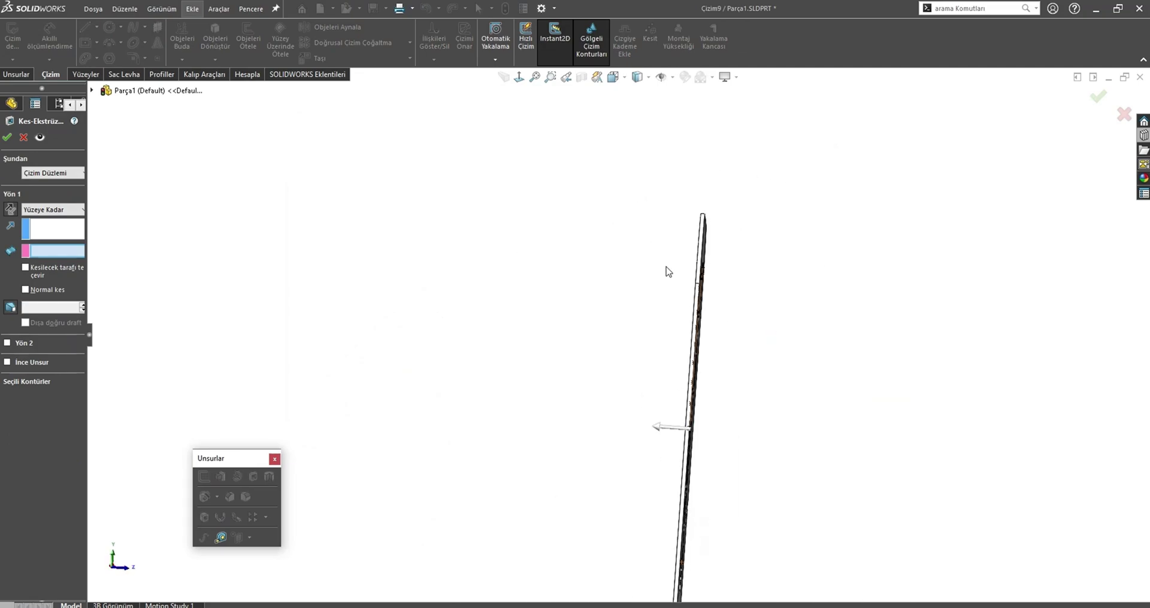
# - Finish the Extruded Cut to punch the row of holes along the arc, then switch to Montaj1.SLDASM
pyautogui.click(1098, 96)
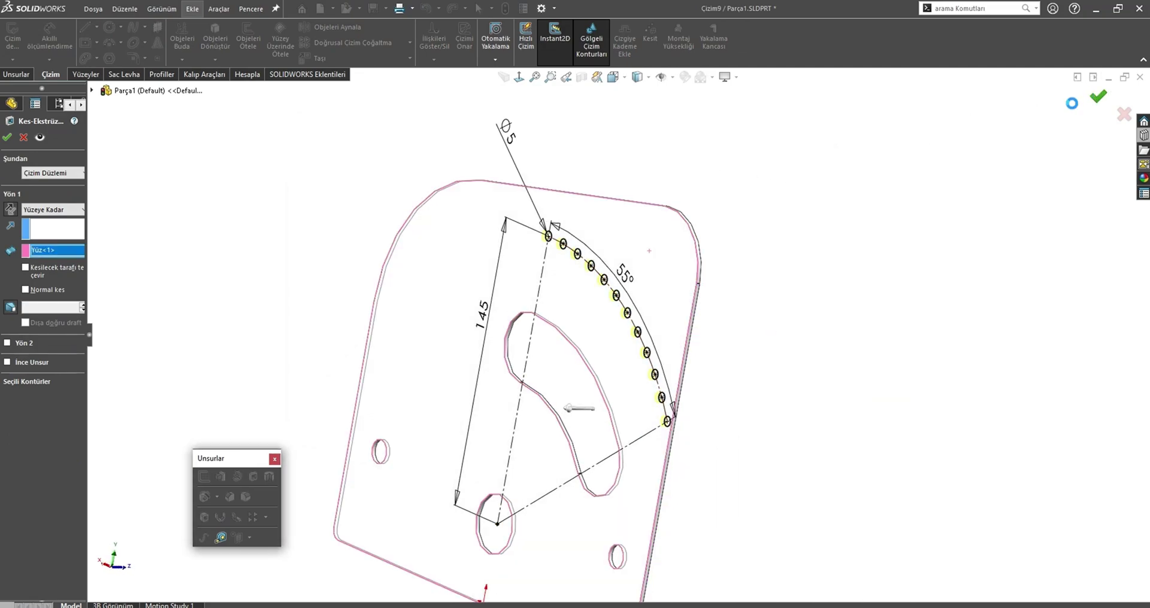
pyautogui.moveTo(964, 159); pyautogui.dragTo(625, 266, button='middle')
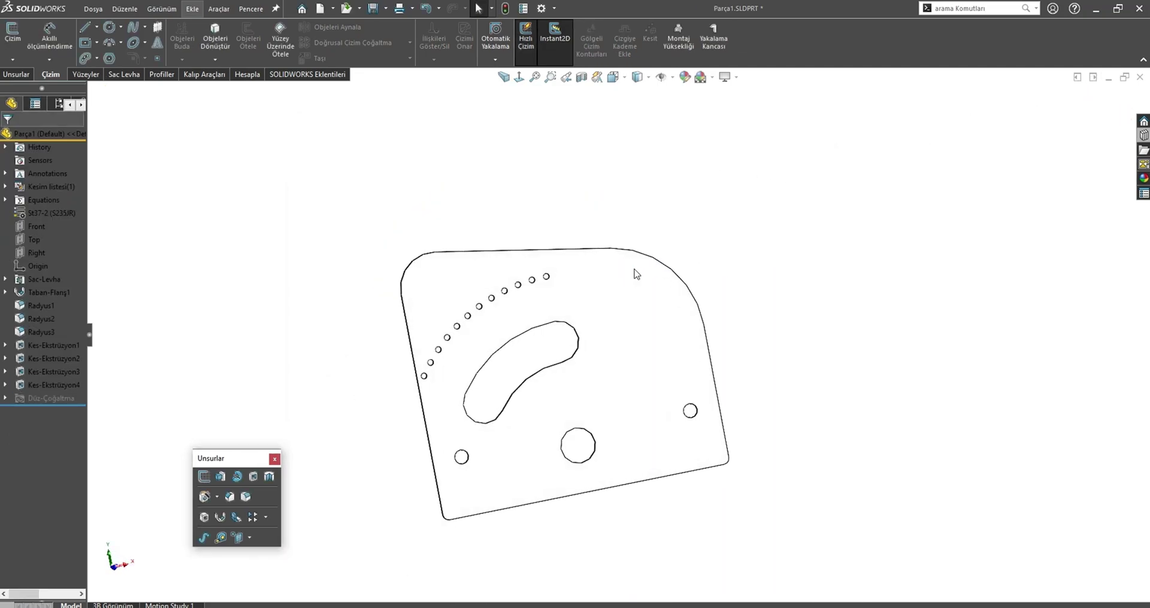
pyautogui.hotkey('ctrl', 'Tab')
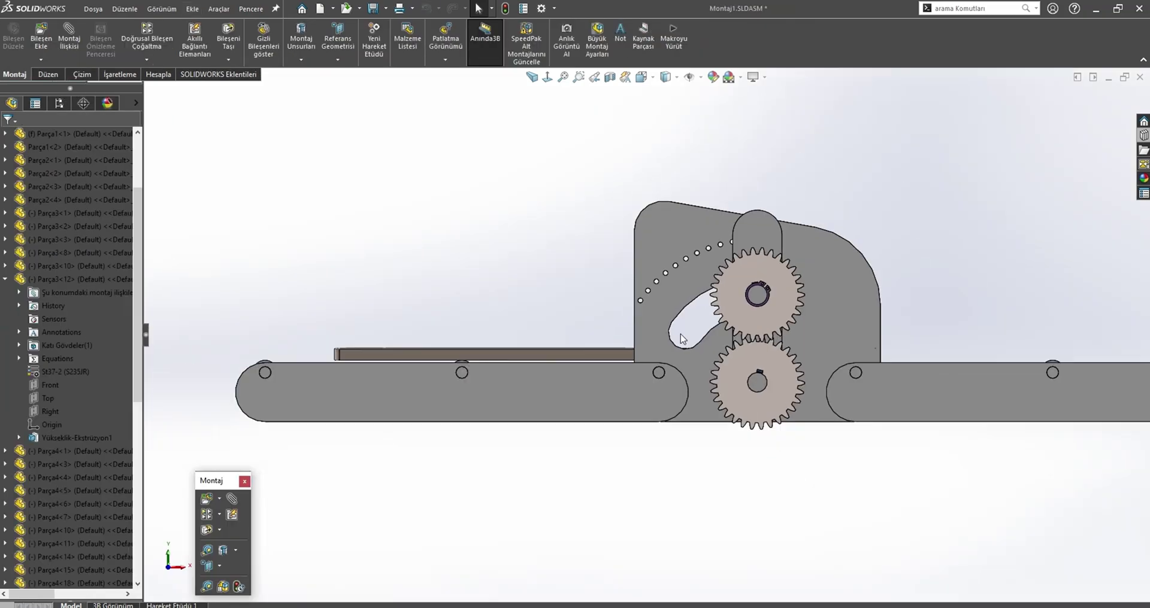
# - Orbit around the gear pair, select the plate and open Parça1.SLDPRT on its own
pyautogui.scroll(-3, 680, 334)
pyautogui.scroll(-2, 674, 299)
pyautogui.scroll(-2, 668, 262)
pyautogui.moveTo(667, 262)
pyautogui.mouseDown(button='middle')
pyautogui.moveTo(570, 285)
pyautogui.moveTo(739, 281)
pyautogui.mouseUp(button='middle')
pyautogui.scroll(1, 739, 280)
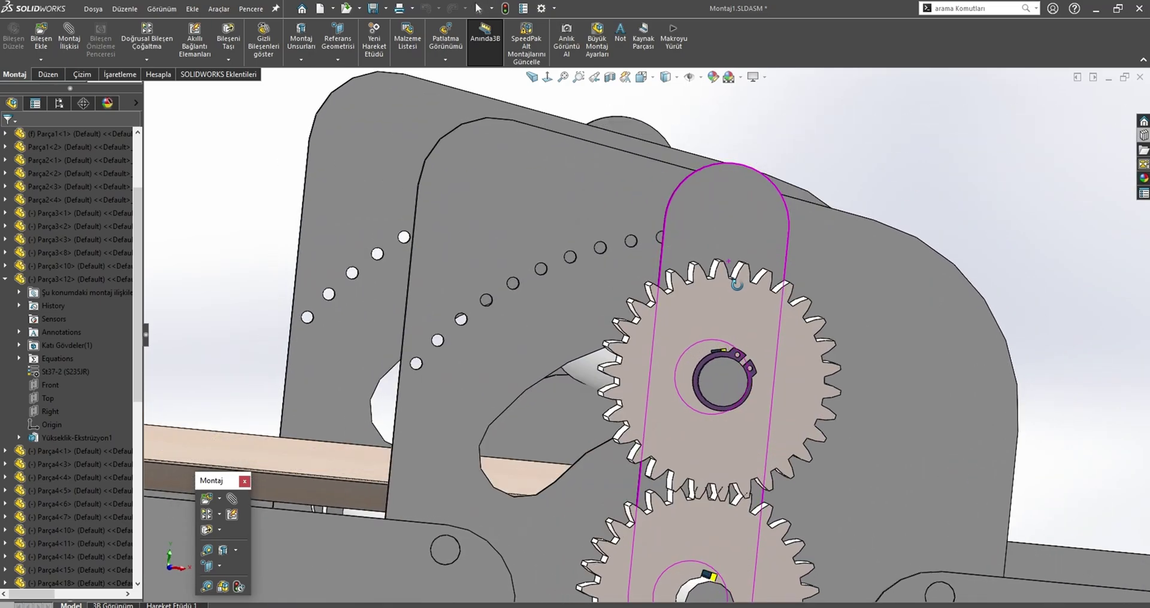
pyautogui.scroll(3, 608, 294)
pyautogui.scroll(3, 666, 293)
pyautogui.moveTo(666, 293)
pyautogui.mouseDown(button='middle')
pyautogui.moveTo(765, 295)
pyautogui.moveTo(853, 326)
pyautogui.moveTo(871, 347)
pyautogui.moveTo(857, 362)
pyautogui.moveTo(832, 354)
pyautogui.mouseUp(button='middle')
pyautogui.moveTo(730, 350)
pyautogui.mouseDown(button='middle')
pyautogui.moveTo(586, 334)
pyautogui.moveTo(620, 334)
pyautogui.mouseUp(button='middle')
pyautogui.scroll(-3, 621, 334)
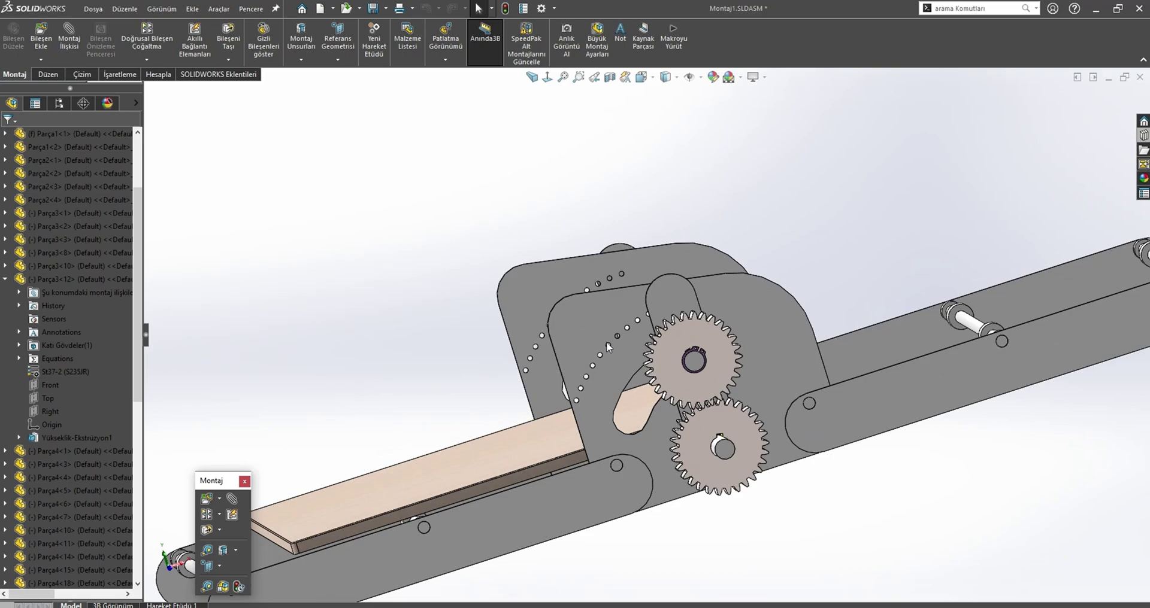
pyautogui.click(654, 444)
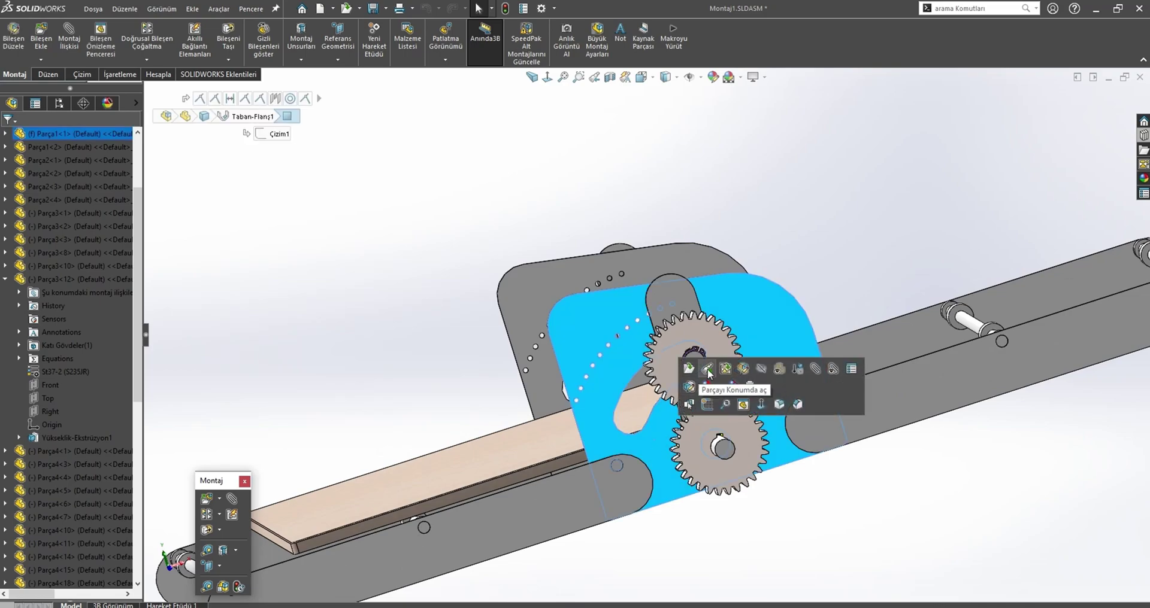
pyautogui.click(707, 369)
# - View the plate face-on, review the cut sketches' dimensions, and edit the Ø30 shaft hole sketch
pyautogui.hotkey('ctrl', '8')
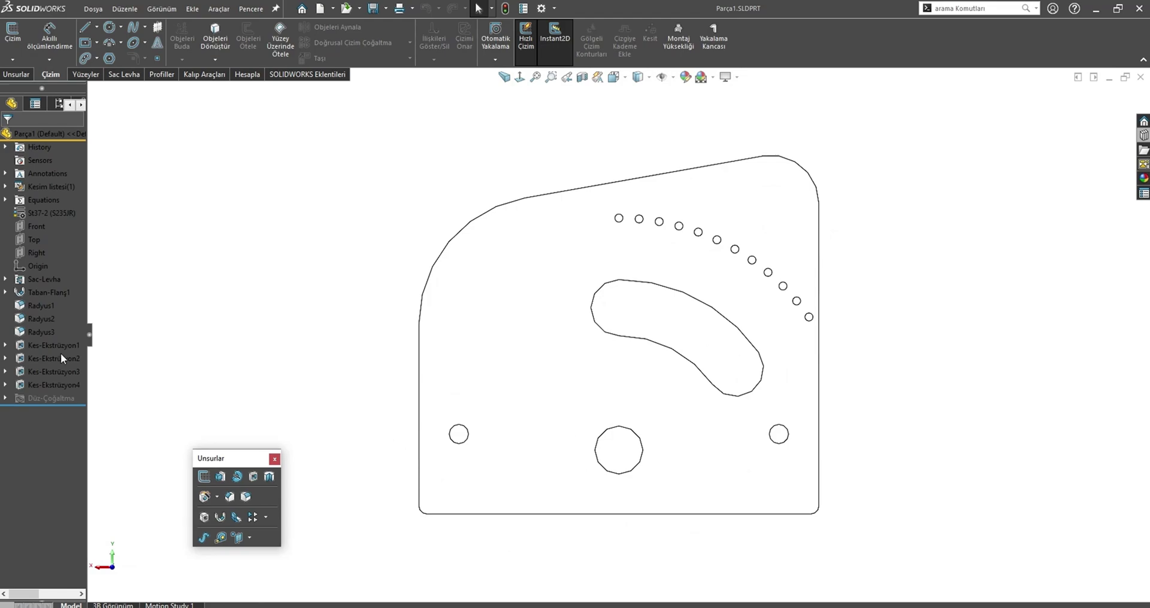
pyautogui.click(31, 387)
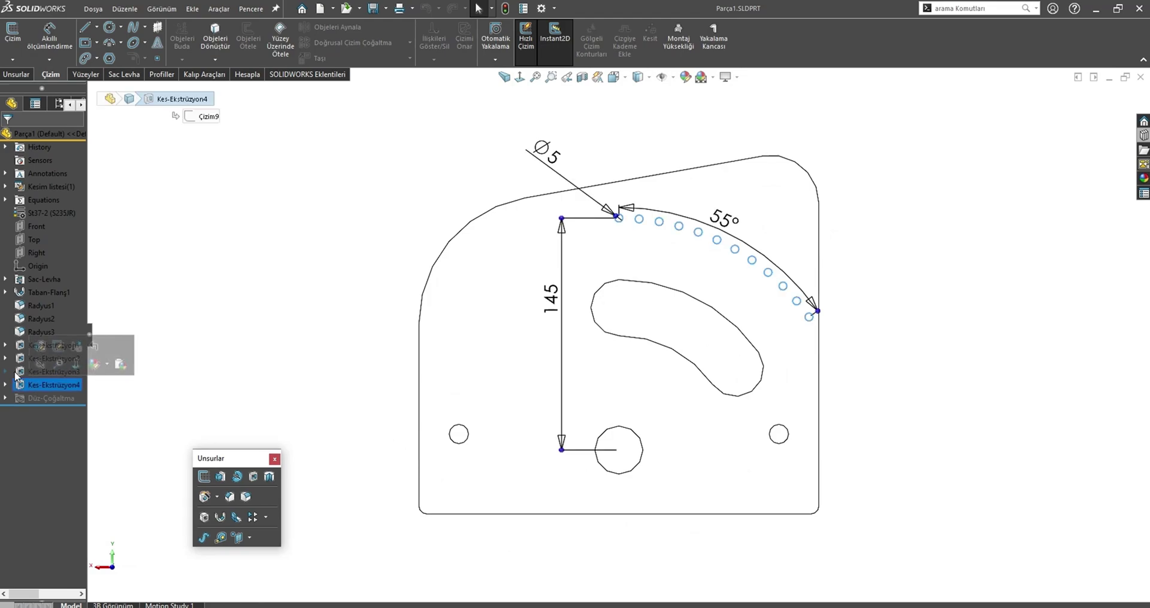
pyautogui.click(22, 373)
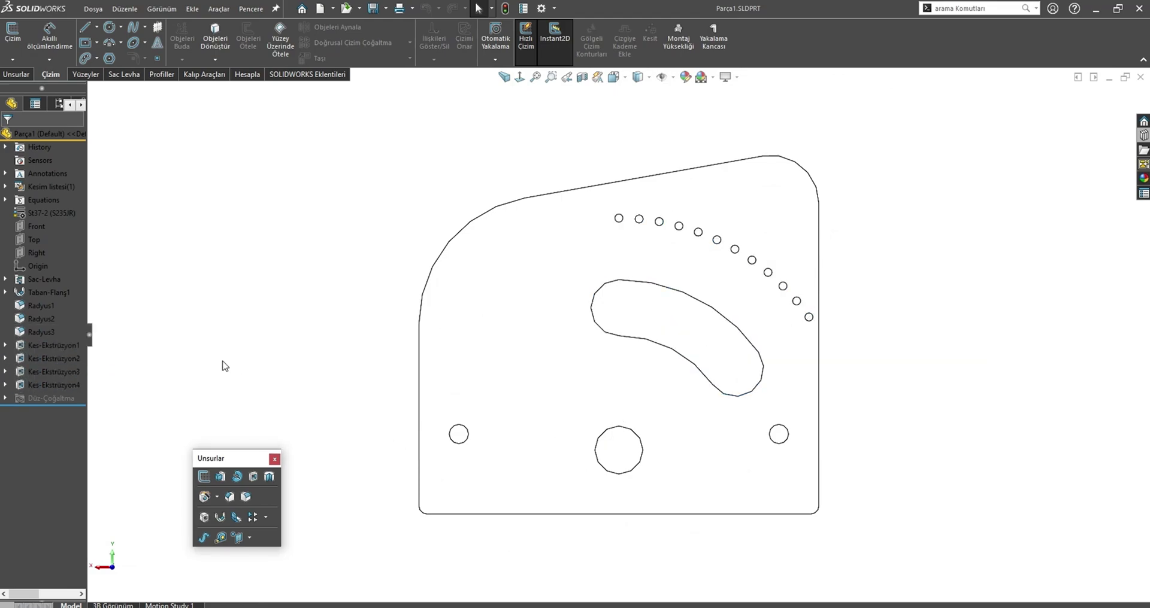
pyautogui.click(51, 358)
pyautogui.click(58, 324)
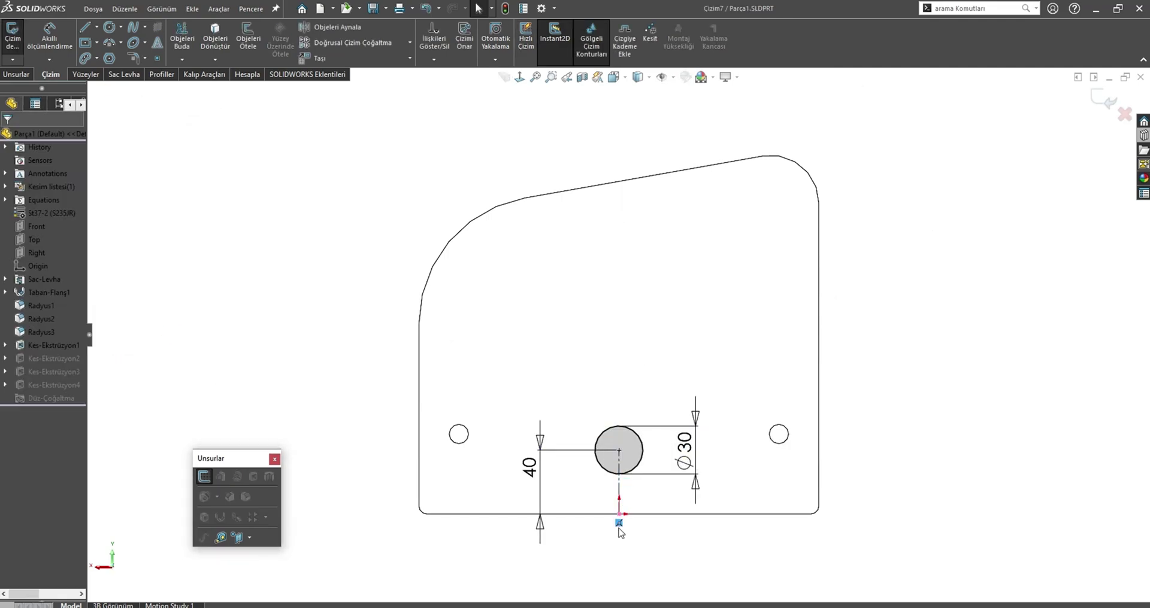
# - Shift the Ø30 circle left, dimension its centre 20 mm from the origin, and rebuild
pyautogui.moveTo(620, 514); pyautogui.dragTo(598, 515)
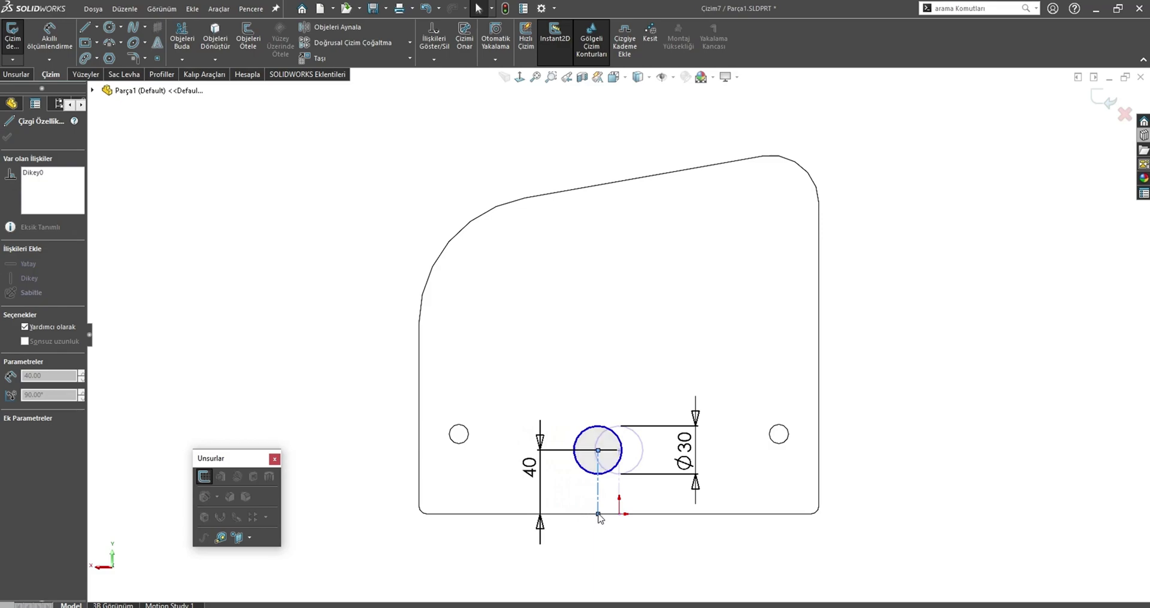
pyautogui.press('Escape')
pyautogui.press('s')
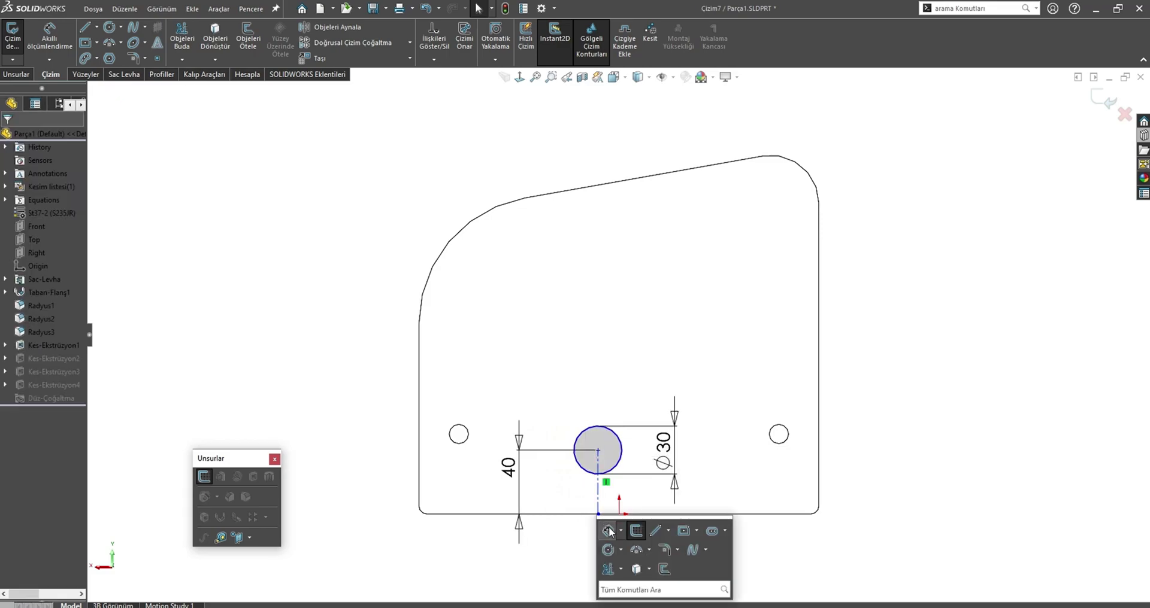
pyautogui.click(599, 514)
pyautogui.click(621, 518)
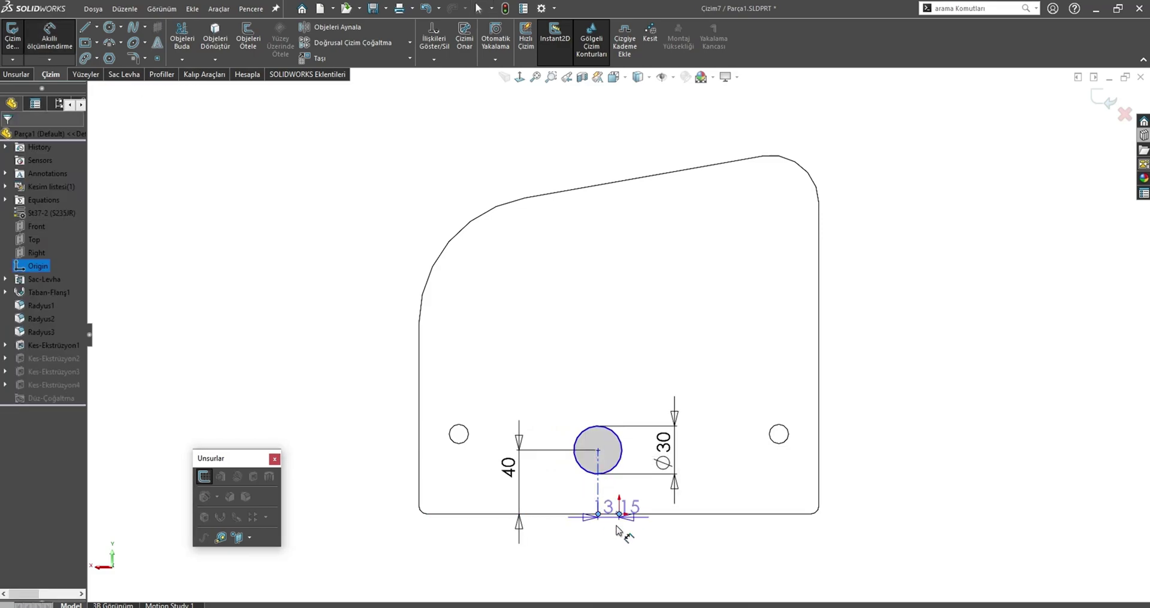
pyautogui.click(684, 575)
pyautogui.write('20')
pyautogui.press('Return')
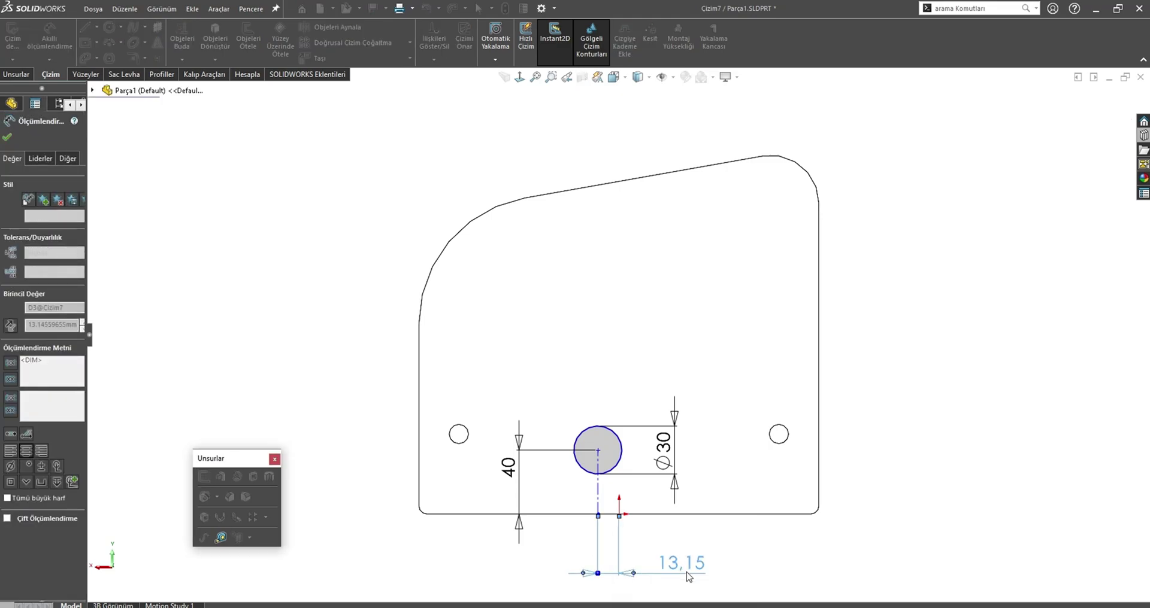
pyautogui.click(587, 515)
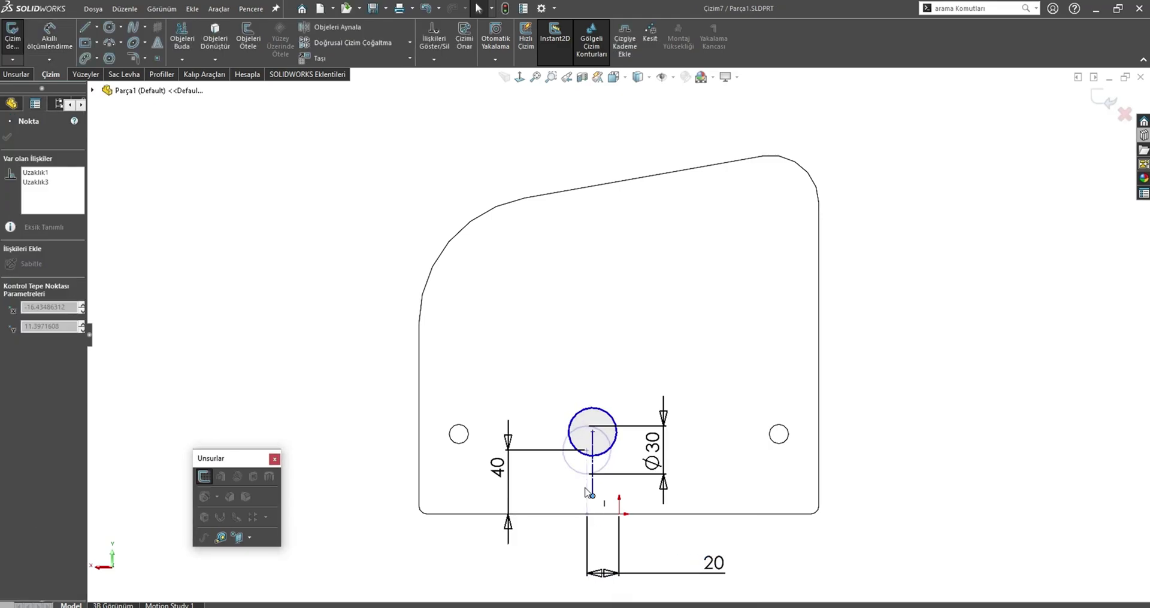
pyautogui.click(1118, 167)
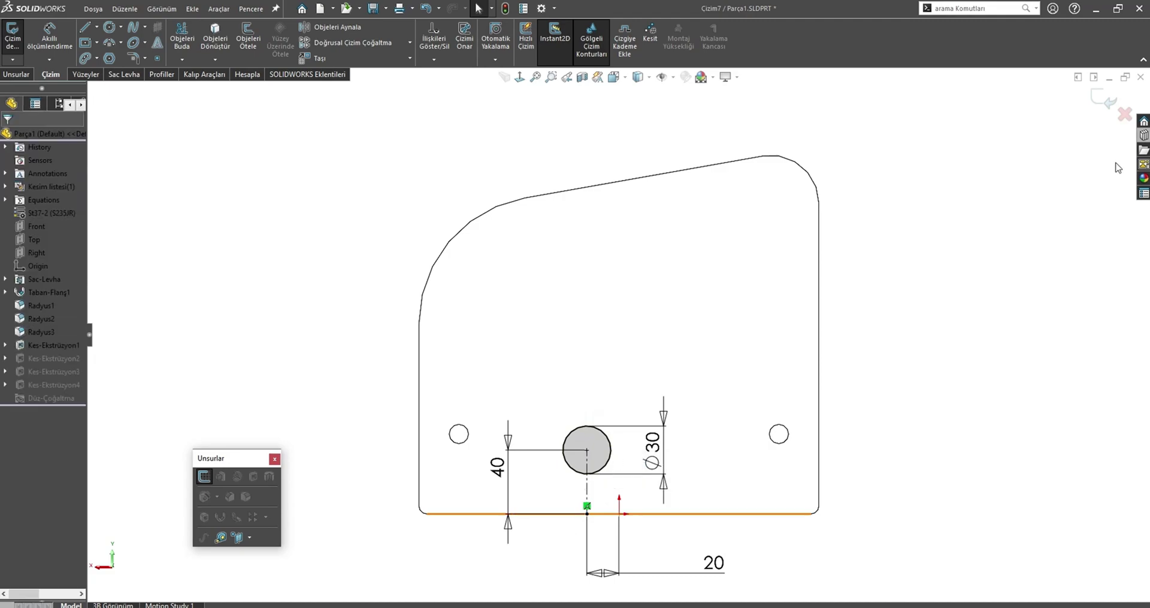
pyautogui.click(1102, 97)
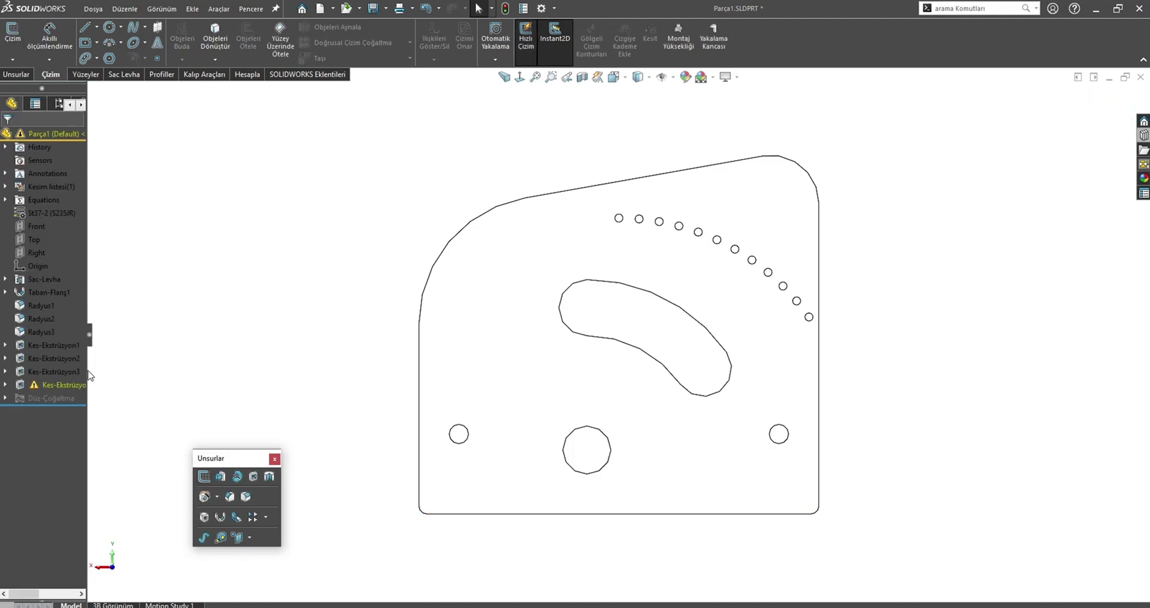
# - Check the slot's sketch in Kes-Ekstrüzyon3, close it, then edit Kes-Ekstrüzyon4's sketch Çizim9
pyautogui.click(40, 368)
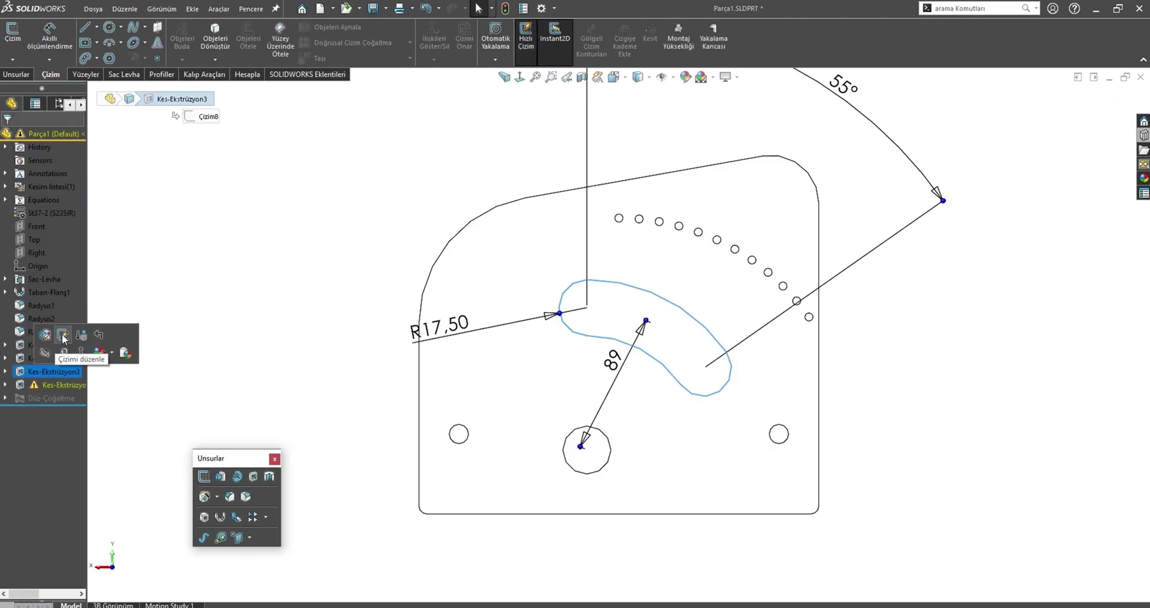
pyautogui.click(64, 336)
pyautogui.scroll(-2, 591, 454)
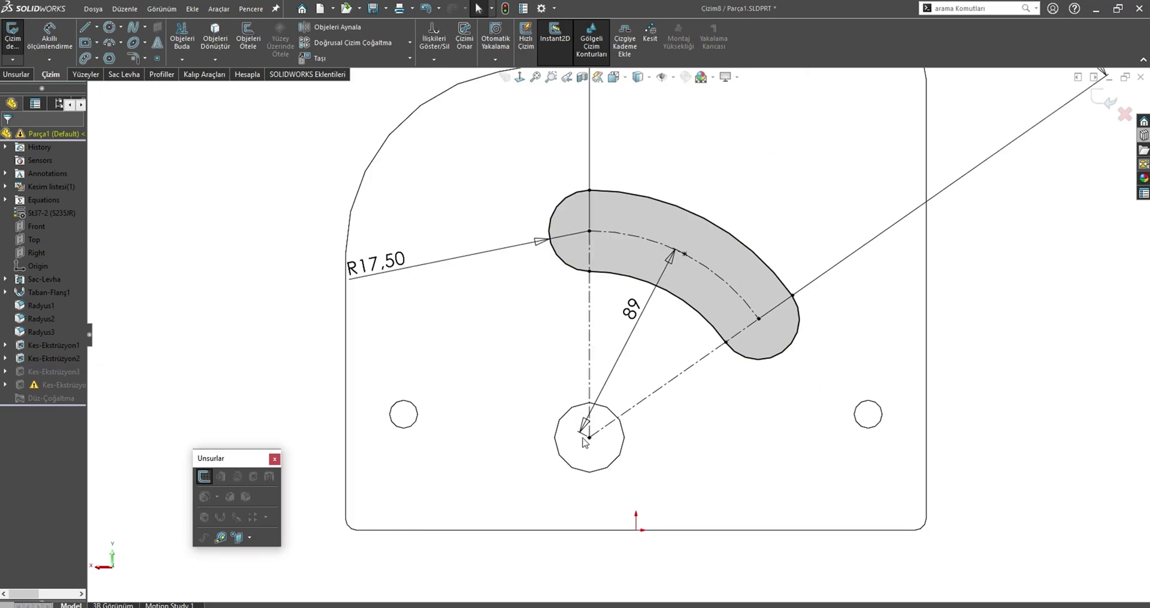
pyautogui.scroll(2, 655, 384)
pyautogui.click(1104, 99)
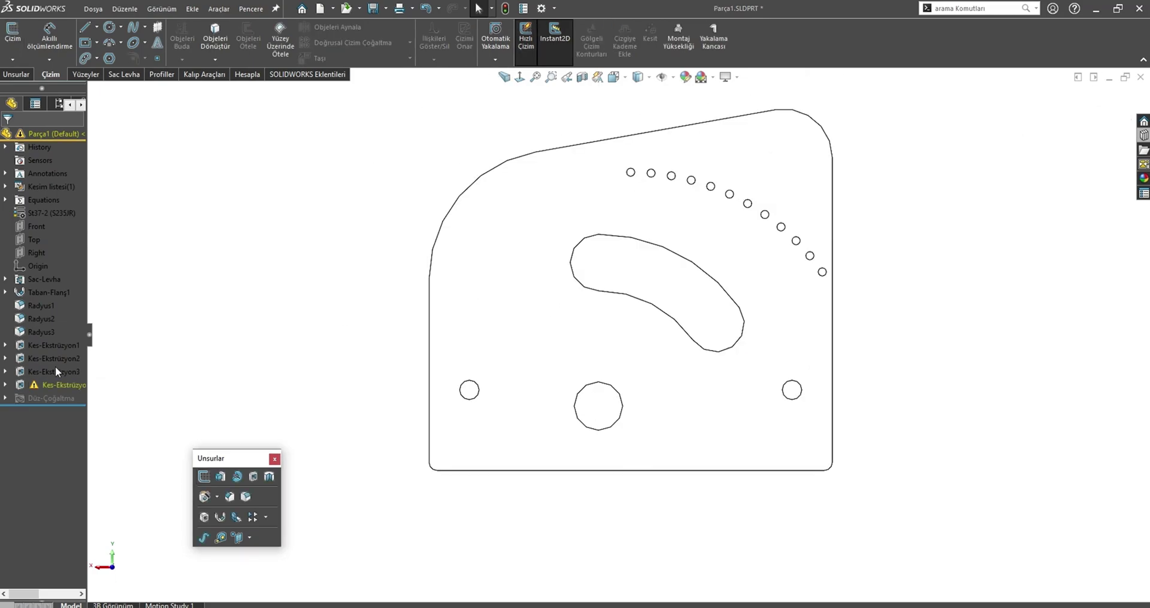
pyautogui.click(54, 386)
pyautogui.click(89, 344)
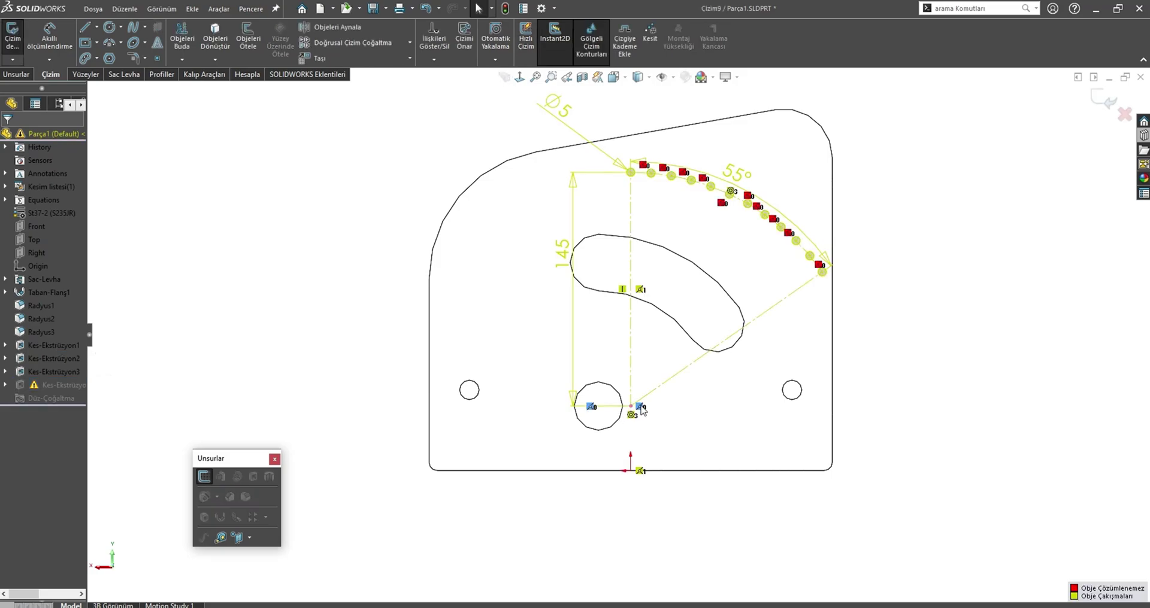
# - Delete the conflicting relations and shift the centreline and hole arc to the left
pyautogui.press('Delete')
pyautogui.moveTo(630, 406); pyautogui.dragTo(605, 409)
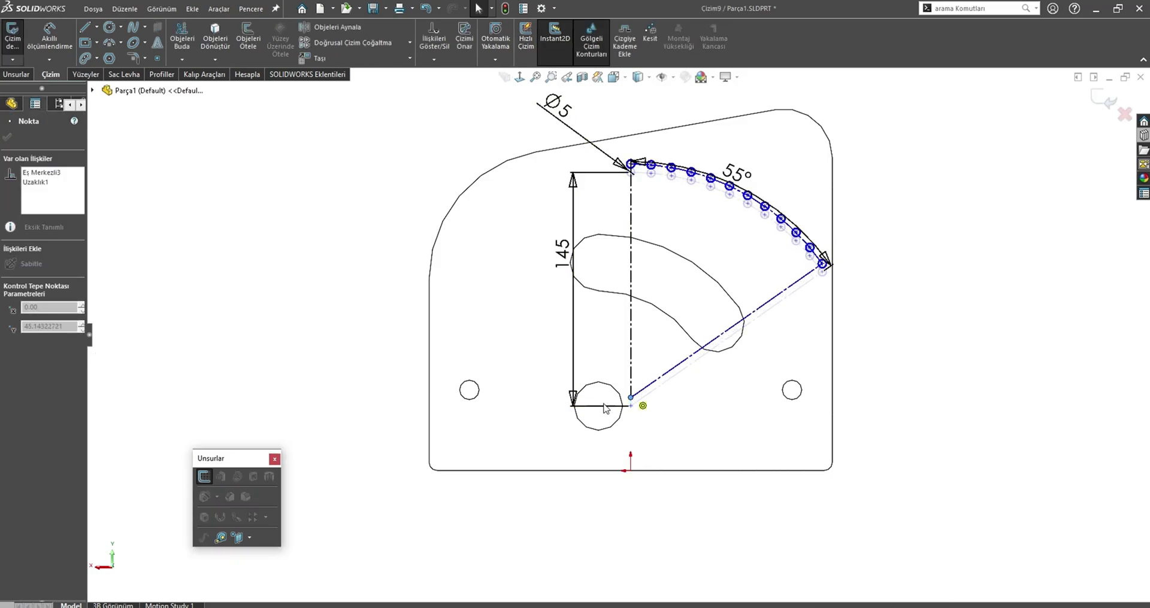
pyautogui.click(630, 374)
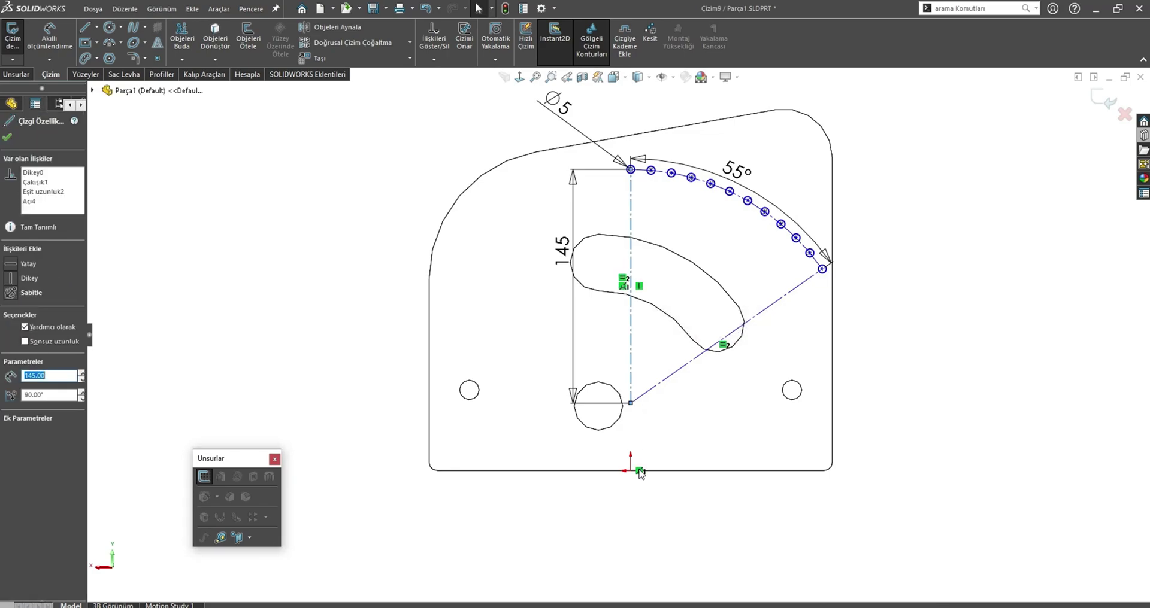
pyautogui.press('Escape')
pyautogui.click(632, 405)
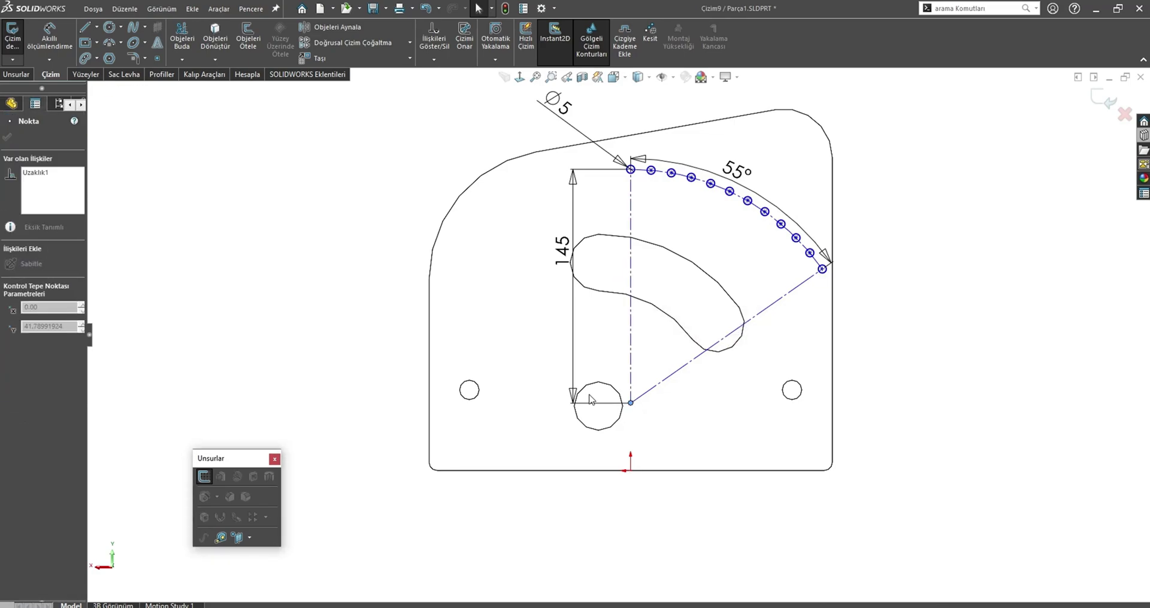
pyautogui.click(630, 339)
pyautogui.moveTo(630, 339)
pyautogui.mouseDown()
pyautogui.moveTo(591, 330)
pyautogui.moveTo(570, 345)
pyautogui.mouseUp()
pyautogui.click(605, 418)
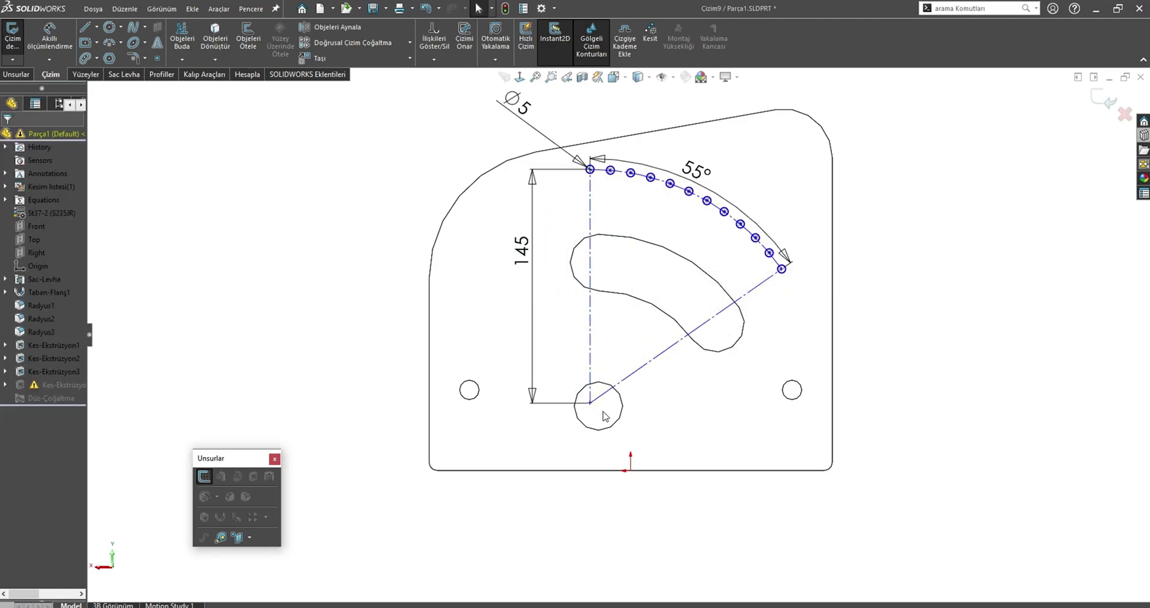
# - Make the centreline's lower end concentric with the large lower hole and exit the sketch
pyautogui.click(590, 403)
pyautogui.keyDown('ctrl'); pyautogui.click(621, 422); pyautogui.keyUp('ctrl')
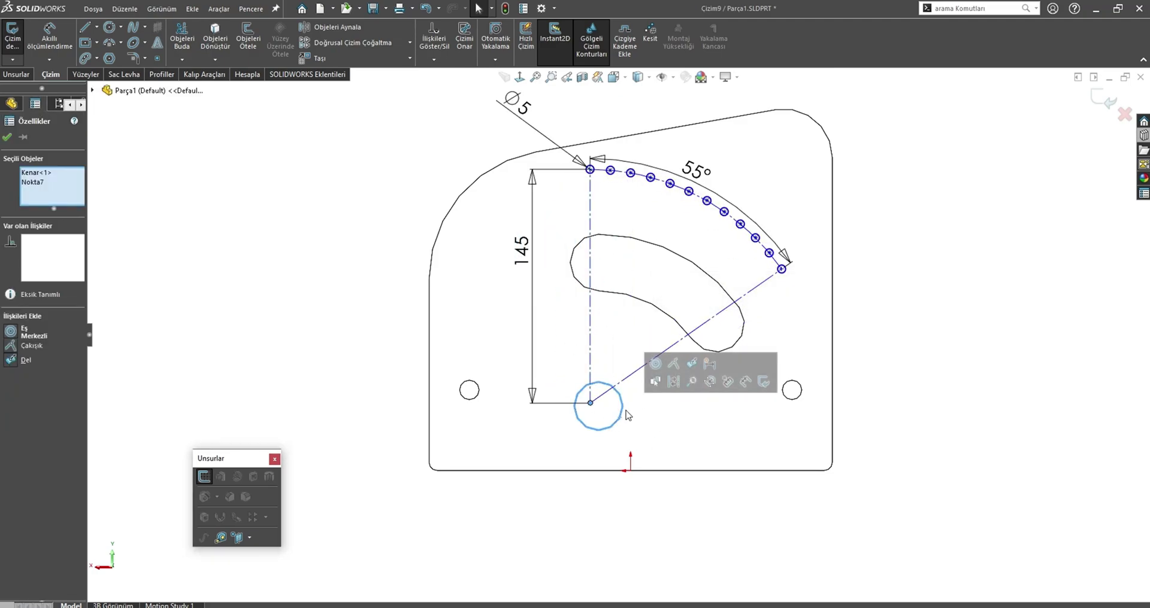
pyautogui.click(655, 364)
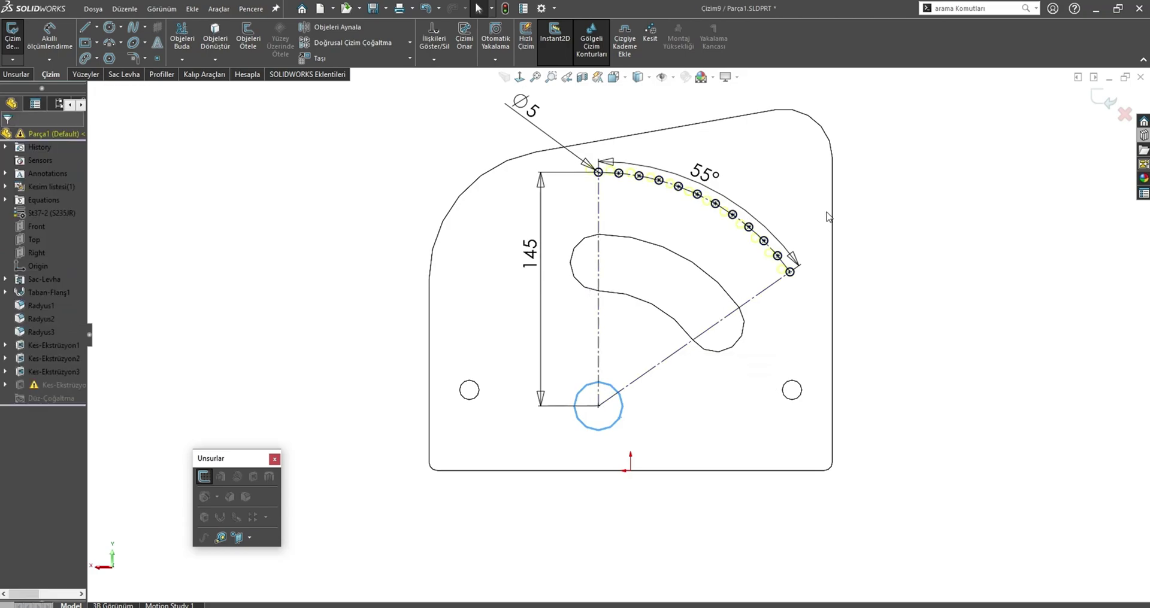
pyautogui.click(1096, 95)
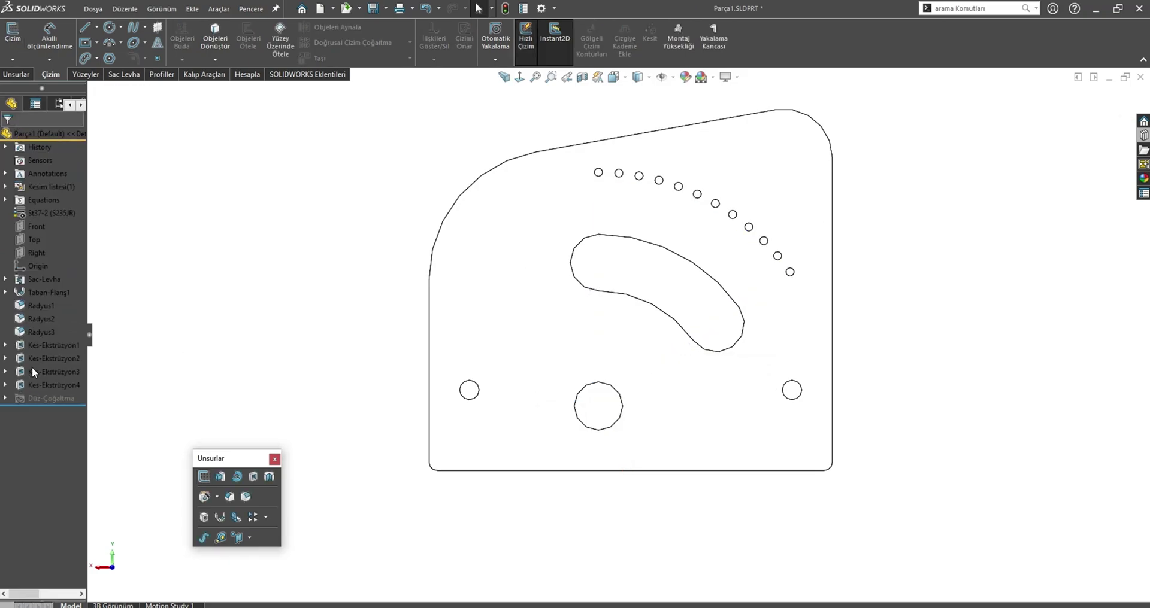
# - Change Kes-Ekstrüzyon4's 145 dimension to 155 and rebuild the part
pyautogui.click(37, 386)
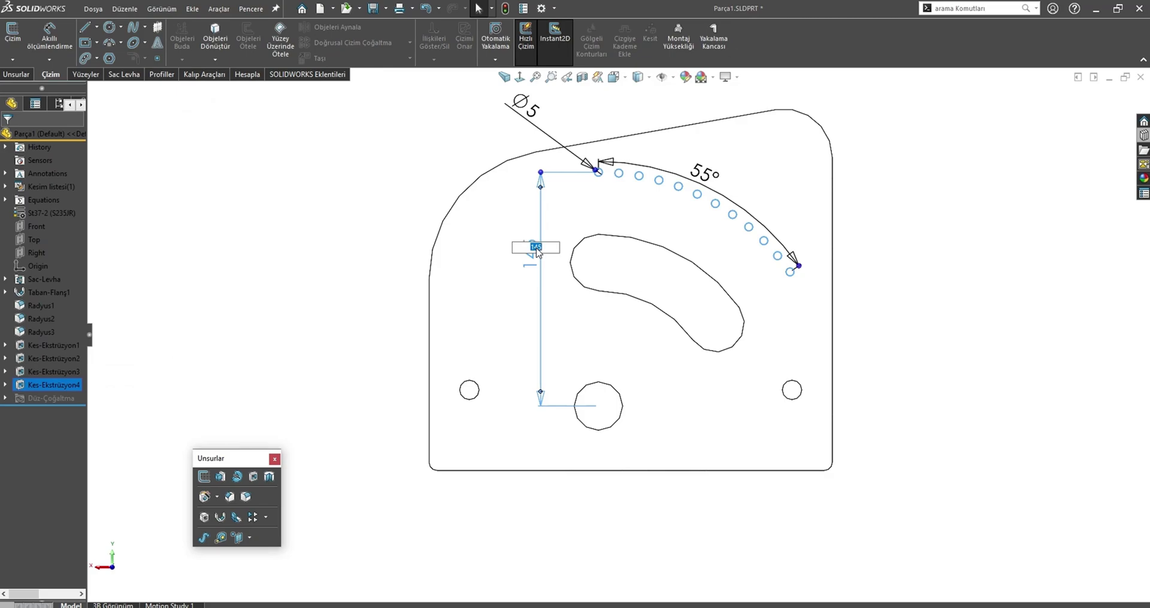
pyautogui.press('Return')
pyautogui.click(306, 199)
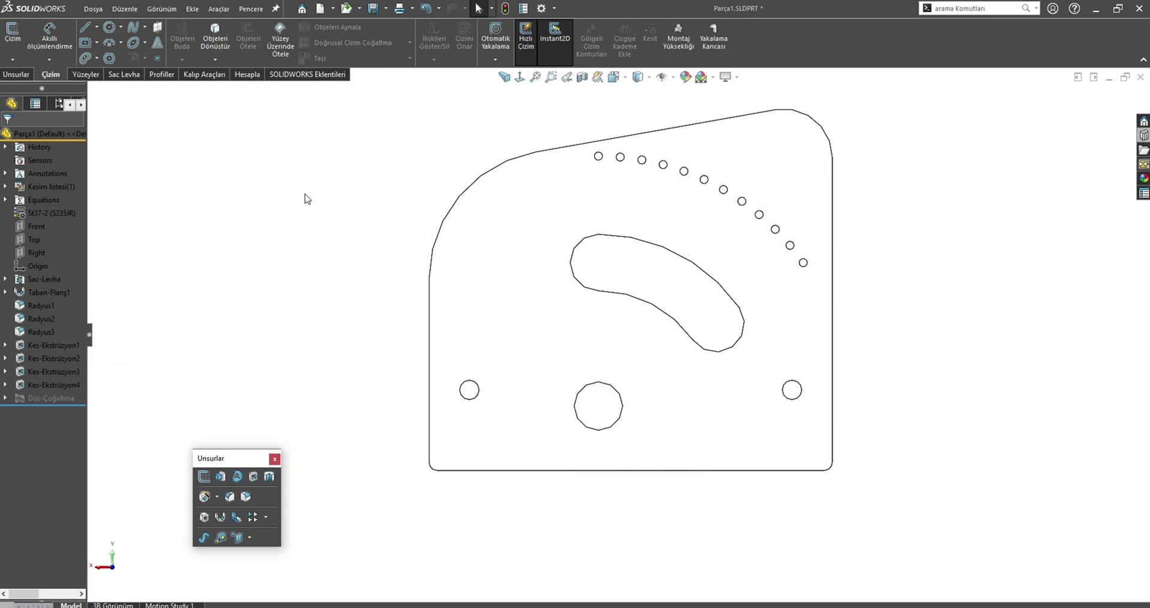
# - Return to the gear assembly and open the slotted link part Parça9 on its own
pyautogui.hotkey('ctrl', 'Tab')
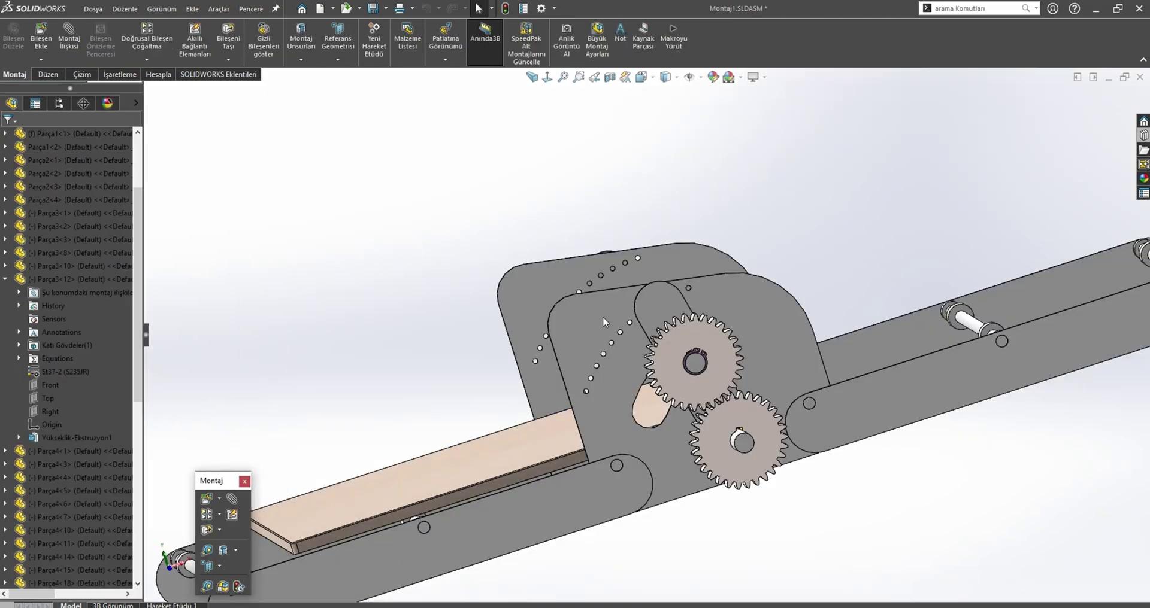
pyautogui.scroll(-5, 635, 335)
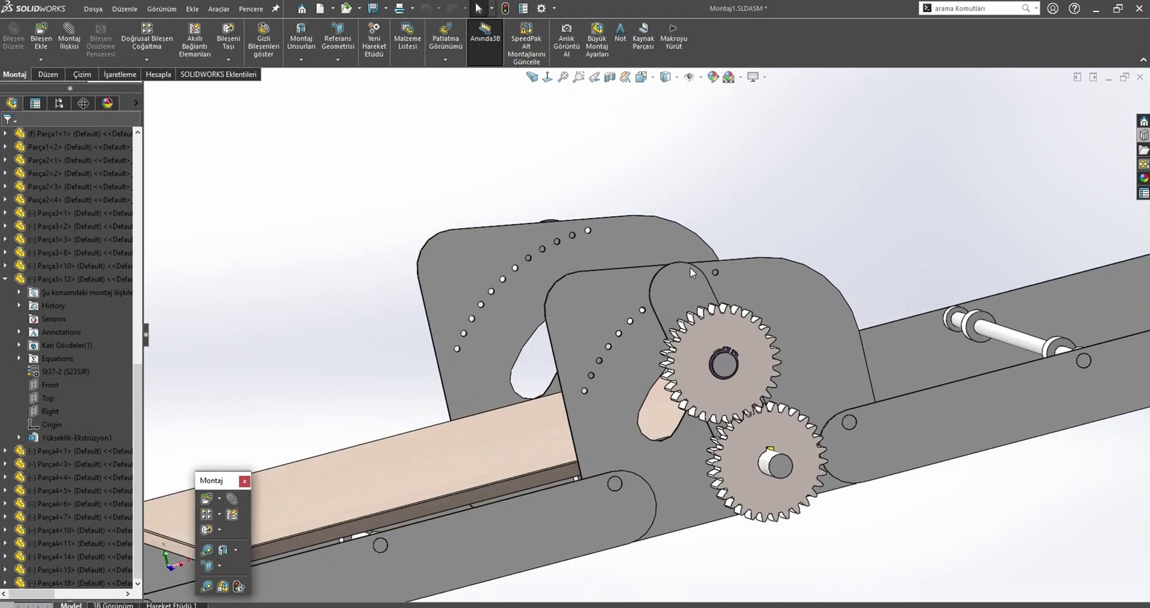
pyautogui.click(690, 267)
pyautogui.click(743, 206)
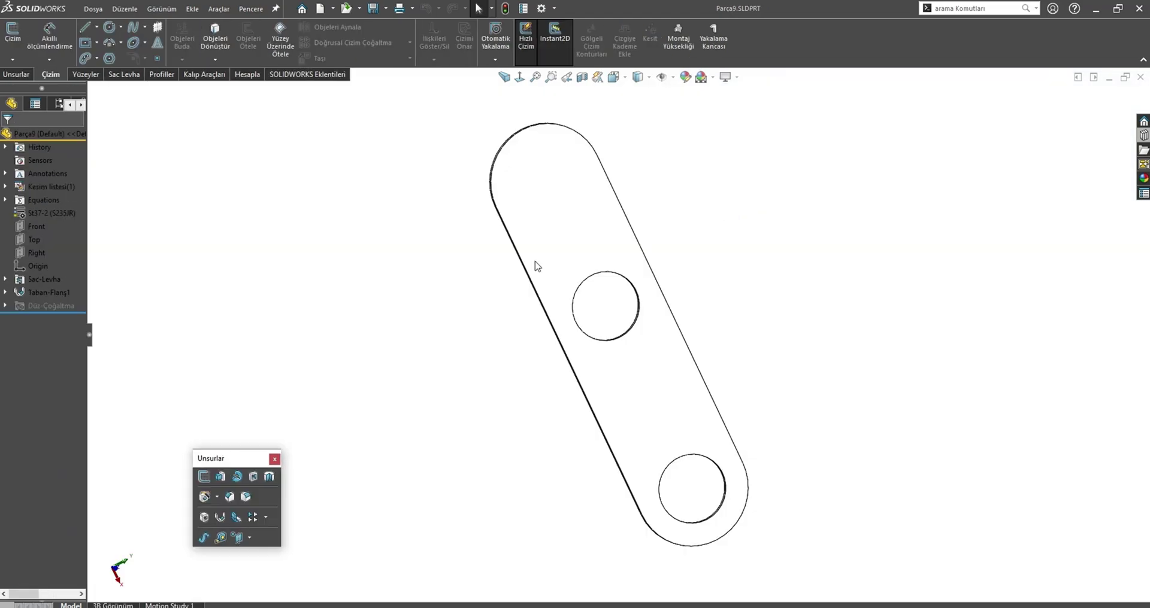
# - Sketch a vertical centreline on the link's face from the lower hole's centre upward
pyautogui.click(619, 394)
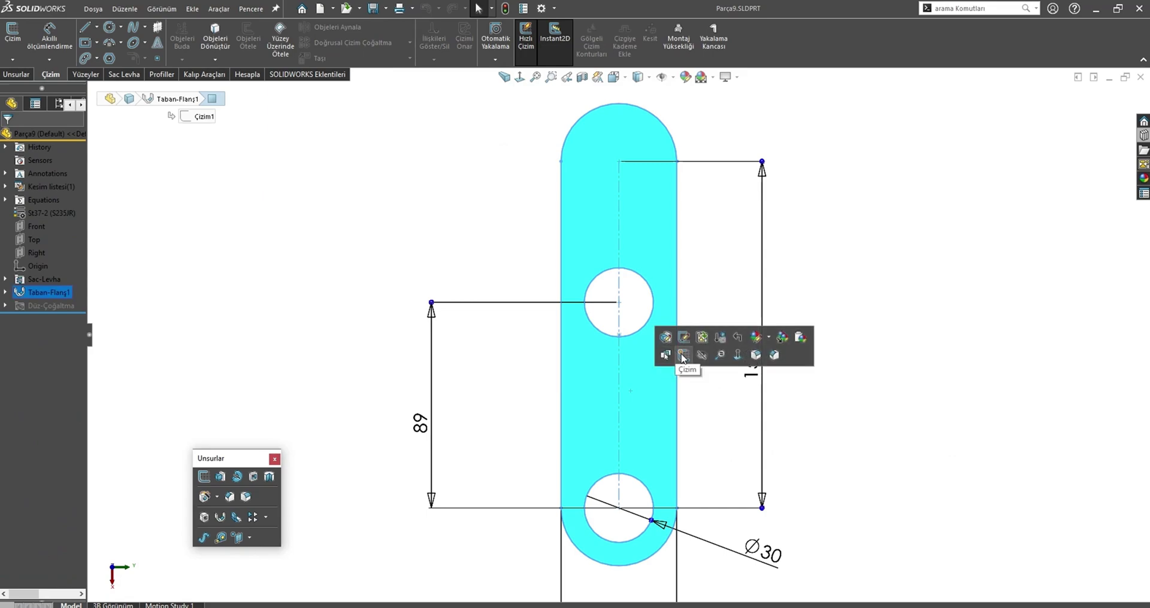
pyautogui.click(204, 476)
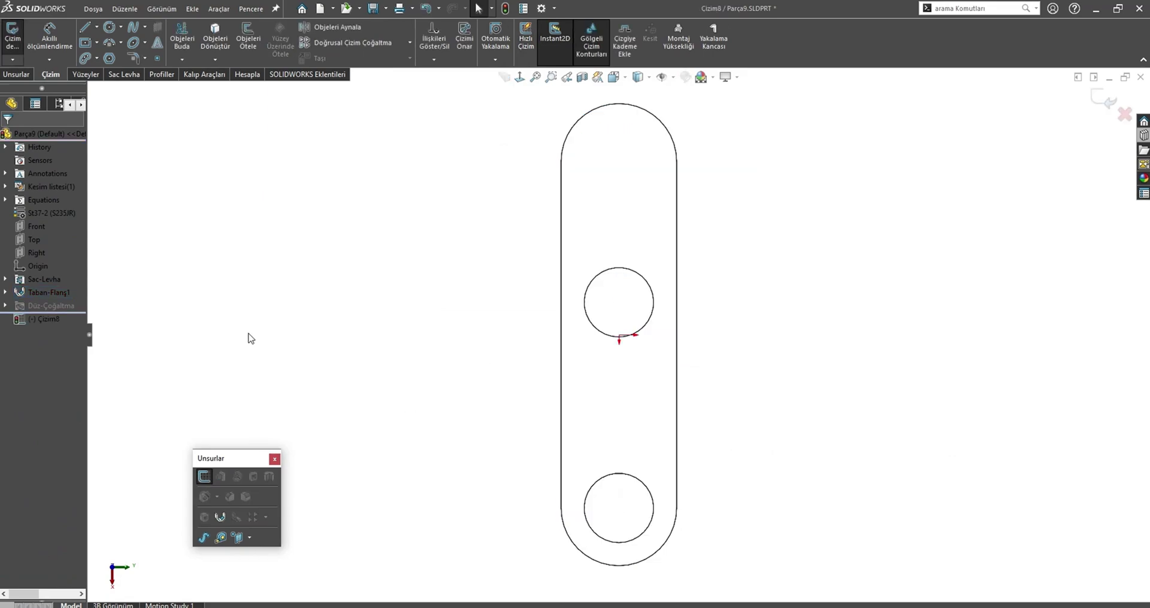
pyautogui.click(96, 28)
pyautogui.click(120, 58)
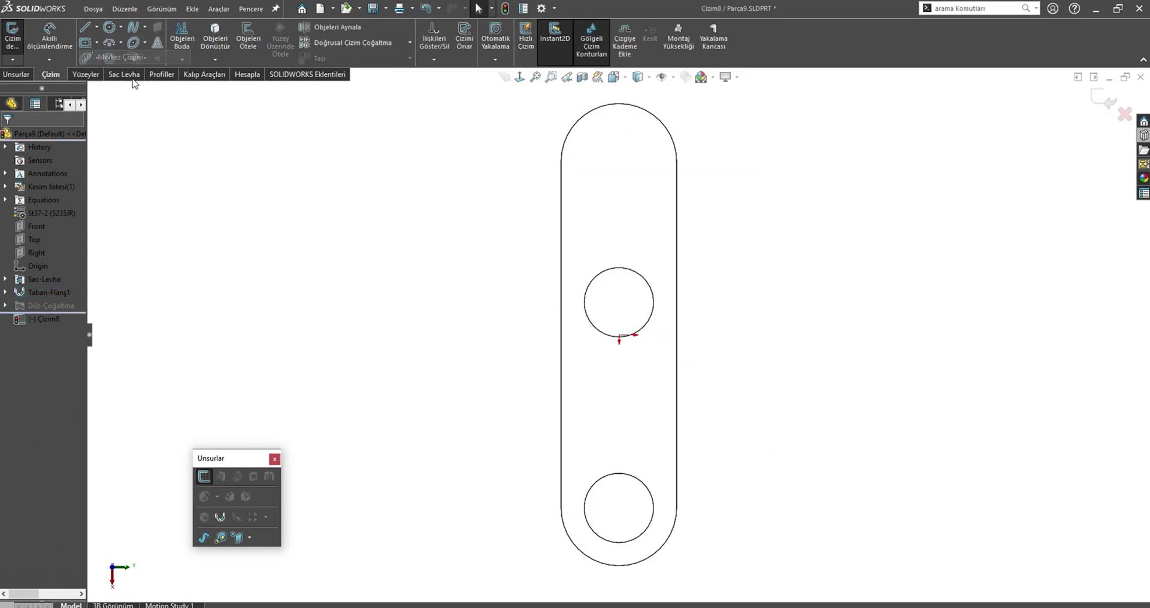
pyautogui.click(620, 509)
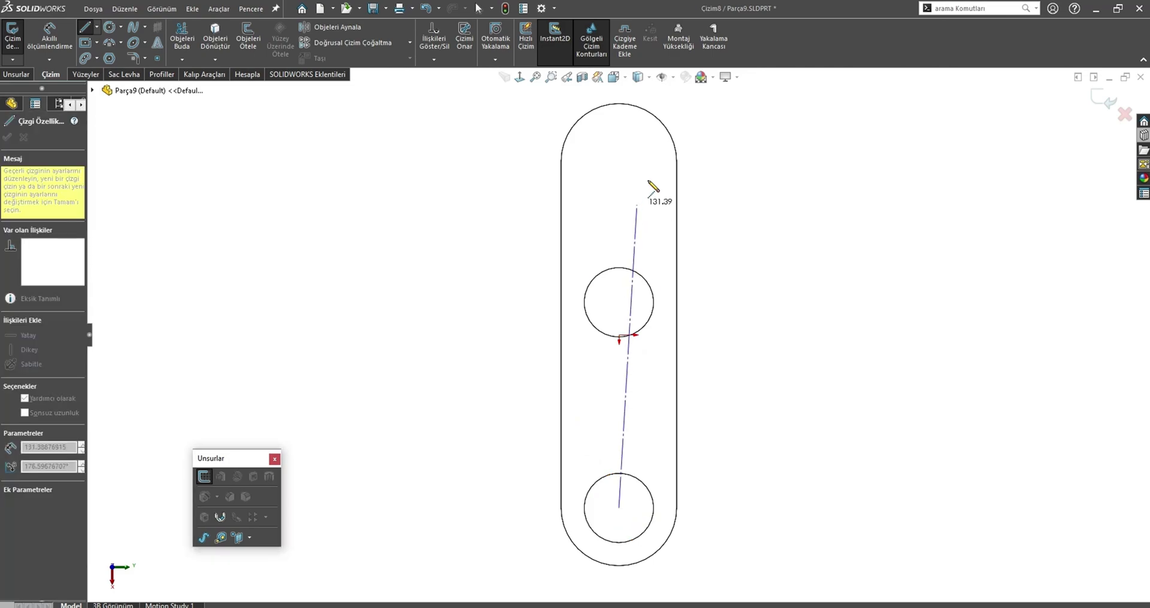
pyautogui.click(619, 155)
pyautogui.press('Escape')
pyautogui.press('s')
pyautogui.press('Escape')
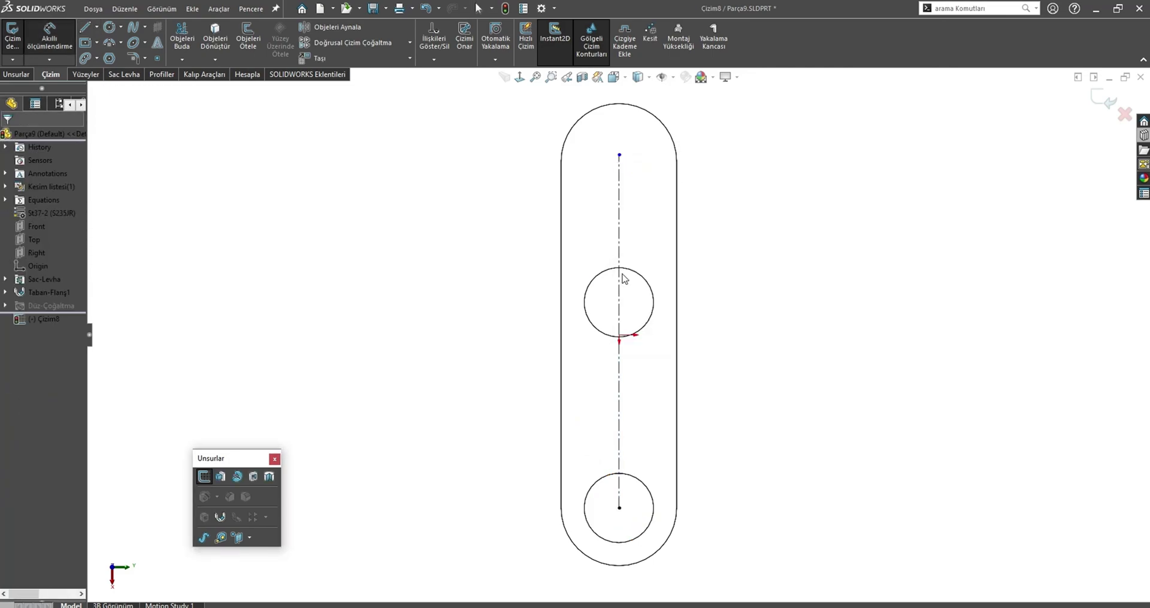
# - Dimension the centreline to 155 mm and close the sketch
pyautogui.click(623, 278)
pyautogui.click(751, 302)
pyautogui.write('155')
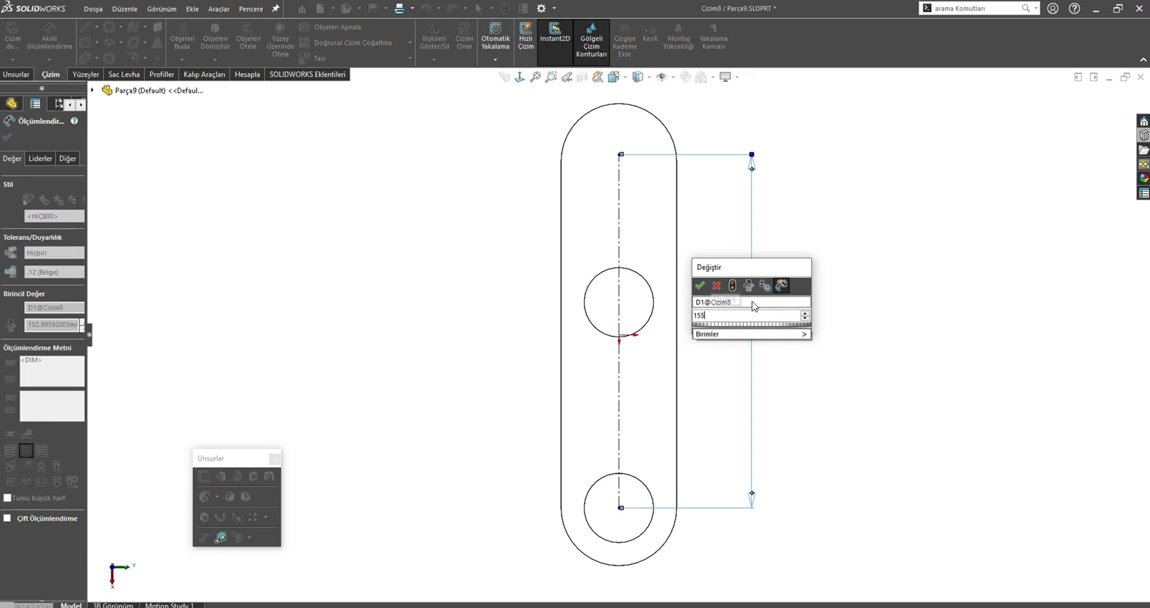
pyautogui.press('Return')
pyautogui.press('Escape')
pyautogui.click(1102, 95)
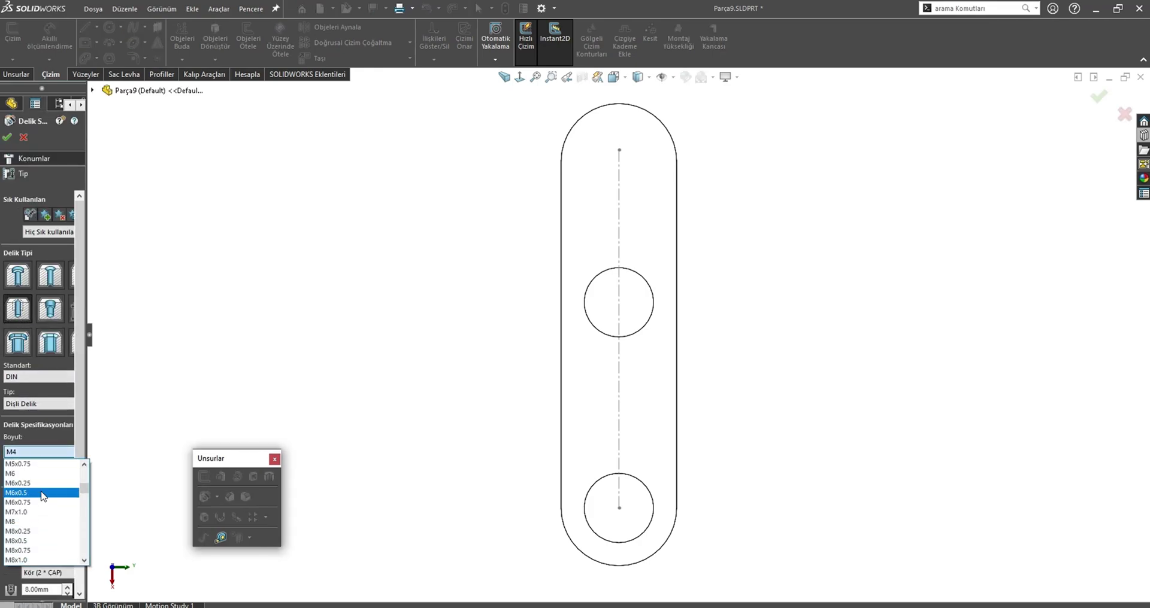
# - Choose M10 in the Hole Wizard, place it at the centreline's top end, and confirm
pyautogui.click(31, 542)
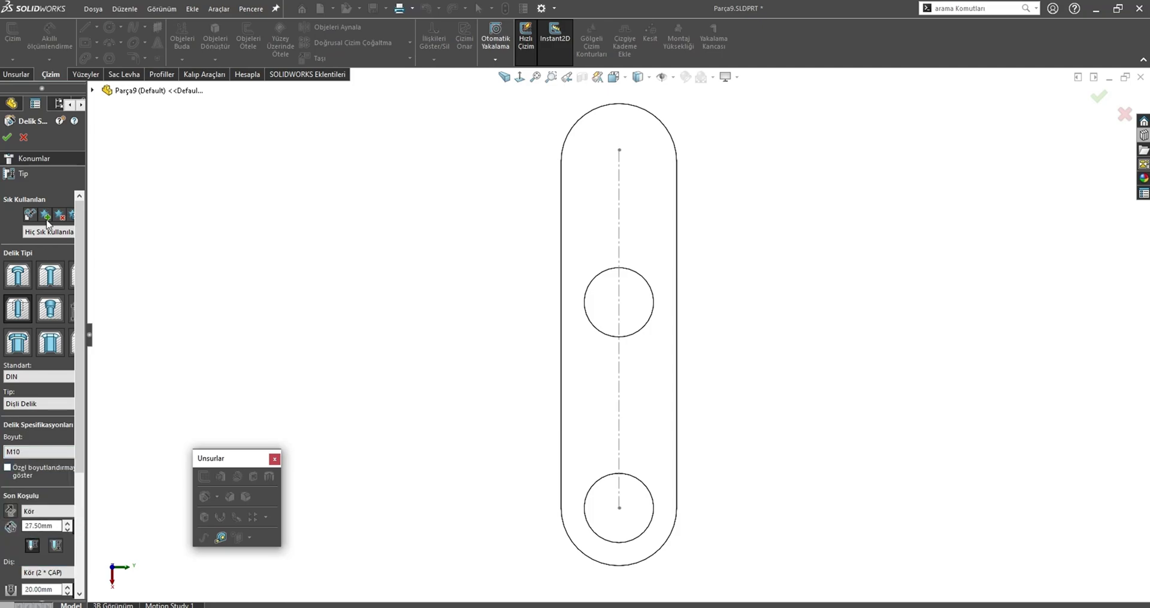
pyautogui.click(34, 158)
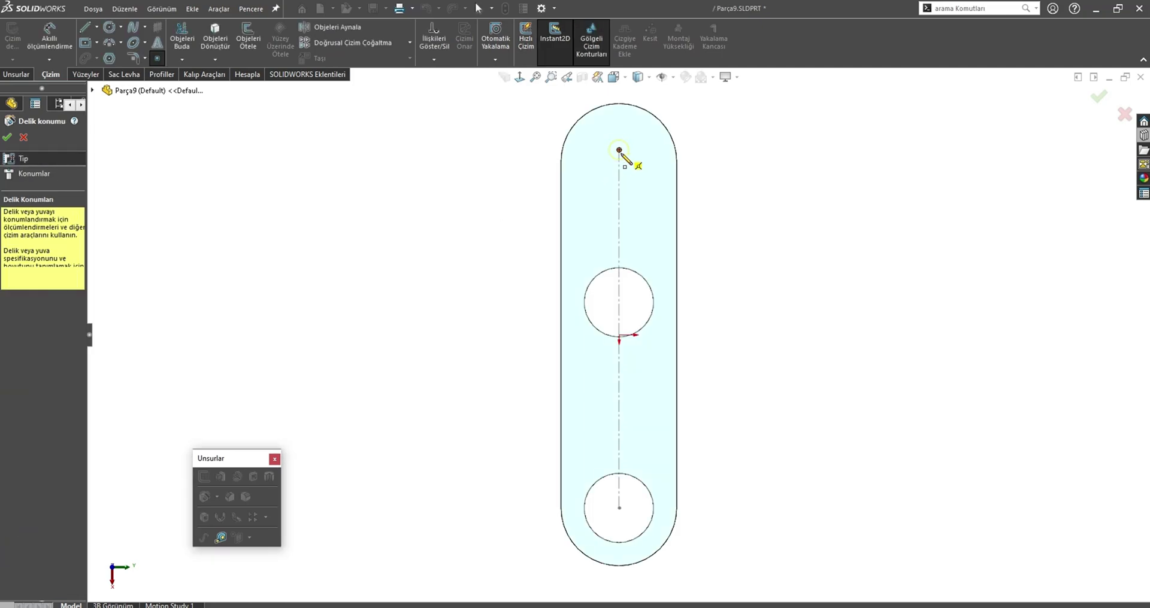
pyautogui.click(1102, 98)
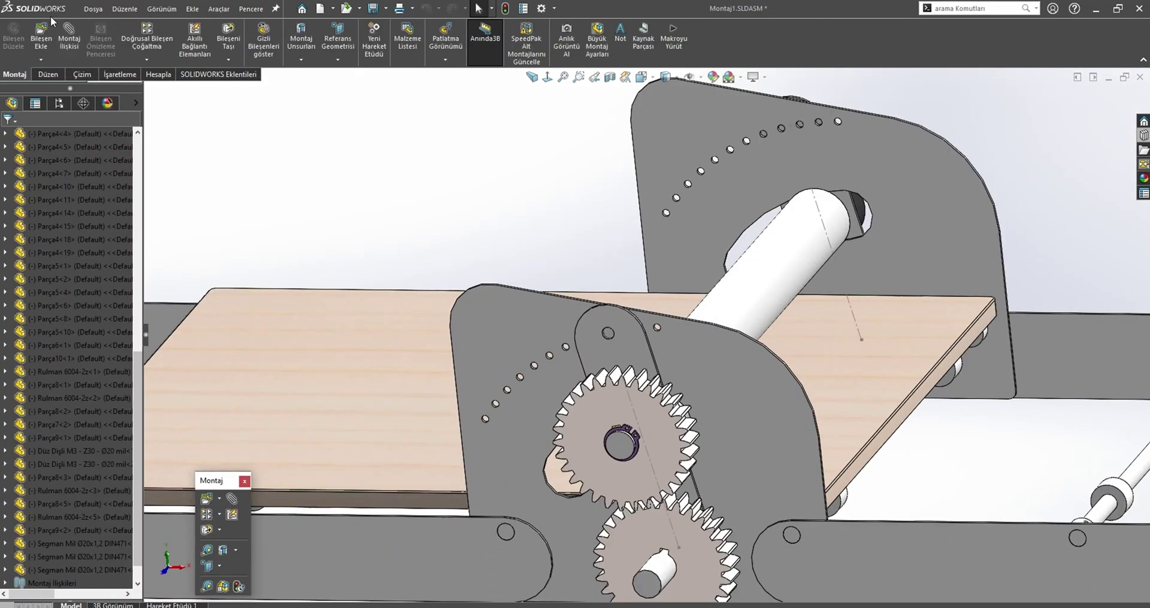
# - Insert the indexing pin component into the assembly
pyautogui.click(51, 21)
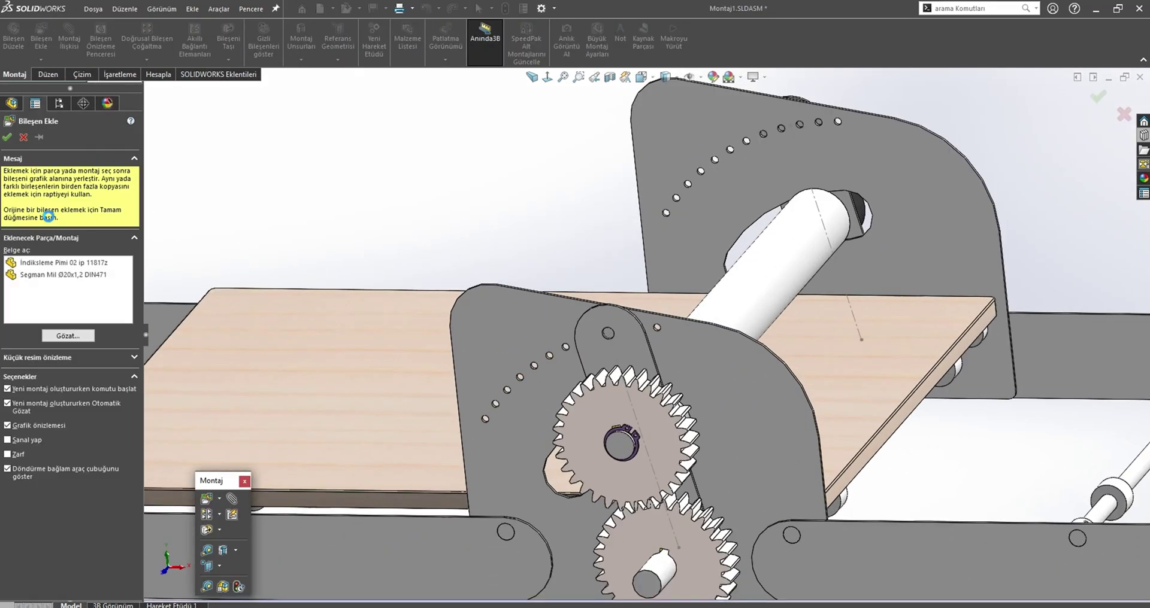
pyautogui.click(41, 262)
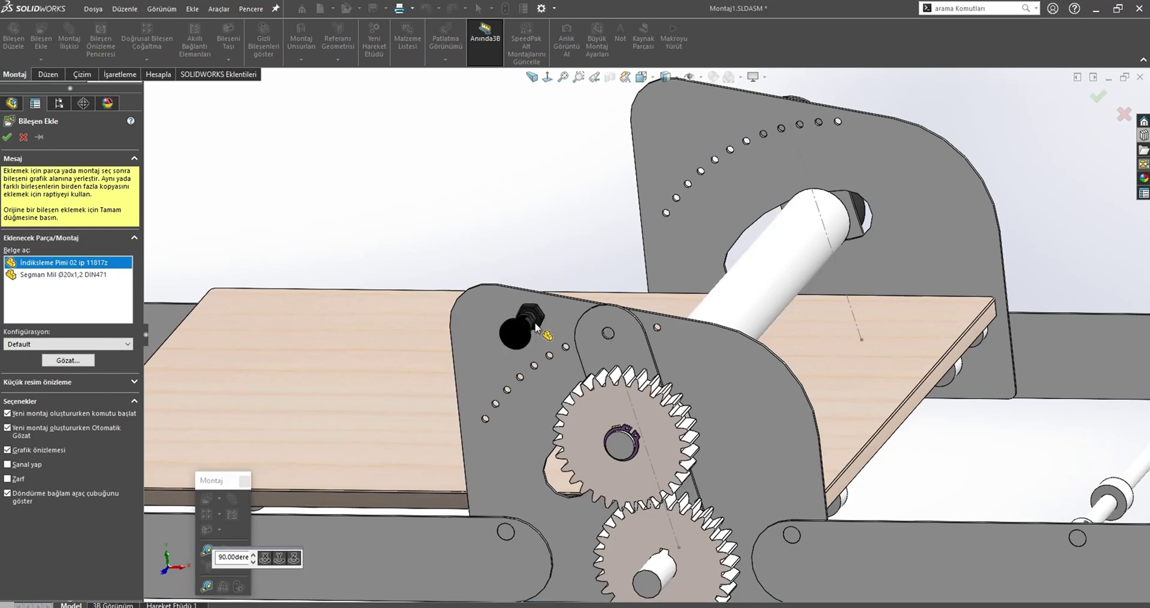
pyautogui.scroll(-3, 603, 368)
pyautogui.click(607, 366)
pyautogui.moveTo(595, 345); pyautogui.dragTo(580, 338, button='middle')
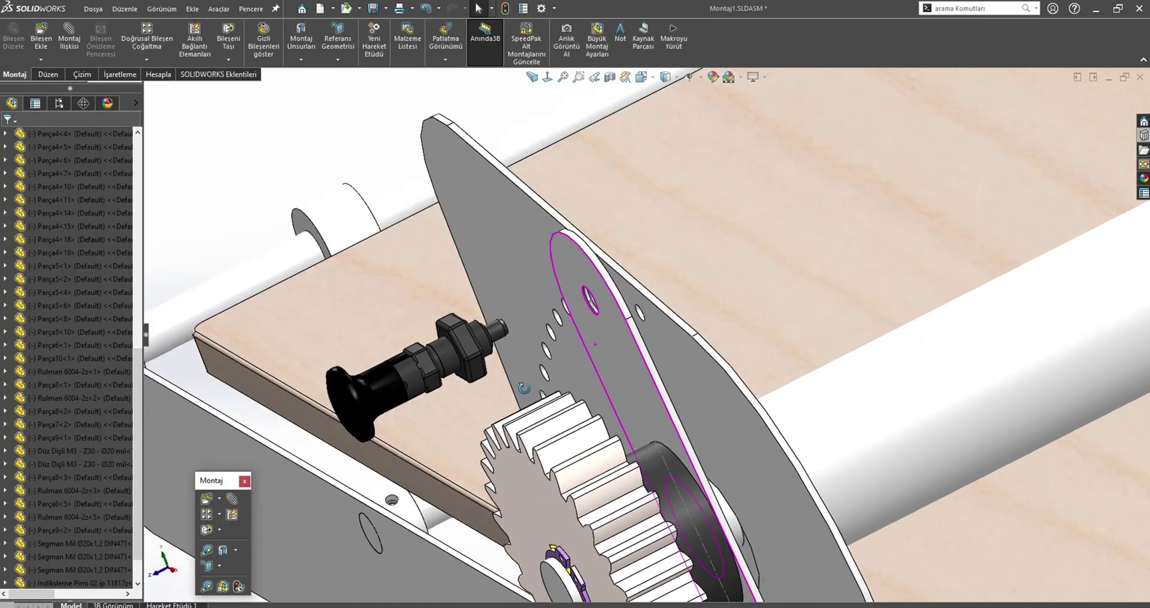
pyautogui.scroll(-2, 494, 315)
# - Mate the pin's cylindrical face concentric with the plate's hole
pyautogui.click(484, 323)
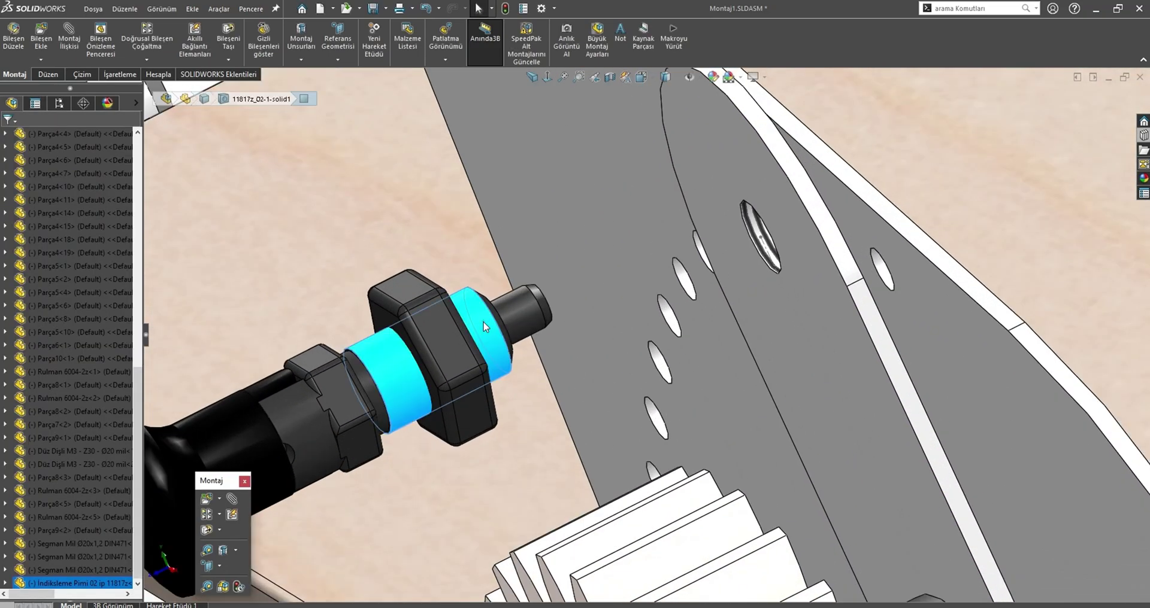
pyautogui.scroll(-3, 764, 244)
pyautogui.keyDown('ctrl'); pyautogui.click(772, 240); pyautogui.keyUp('ctrl')
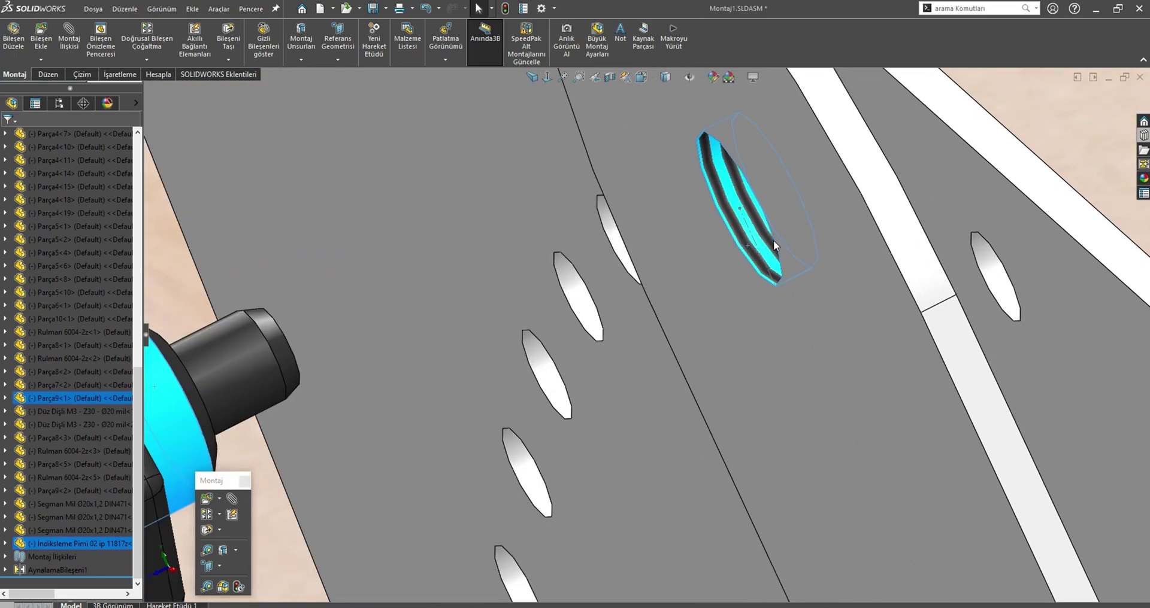
pyautogui.click(820, 233)
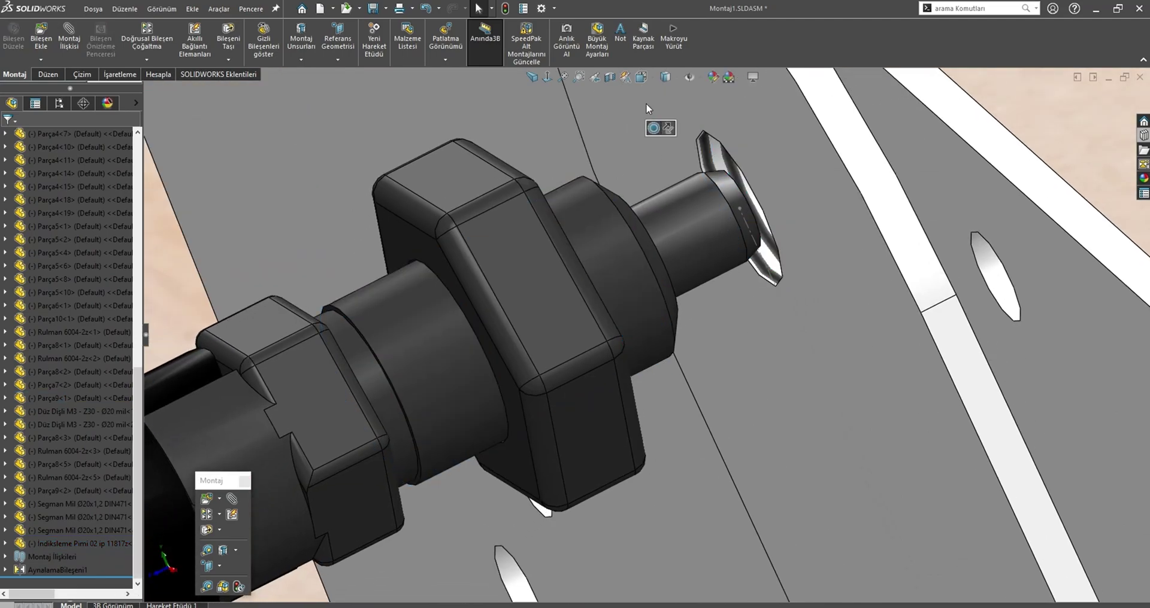
# - Mate the pin face flush against the link plate's face
pyautogui.click(743, 130)
pyautogui.moveTo(742, 130); pyautogui.dragTo(513, 165, button='middle')
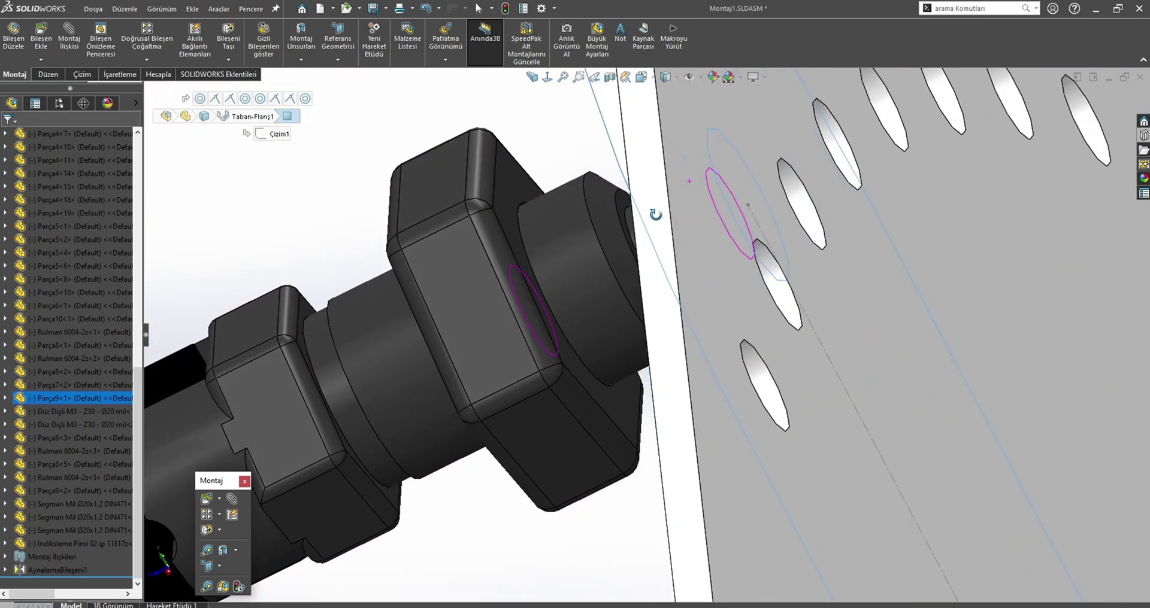
pyautogui.click(512, 166)
pyautogui.keyDown('ctrl'); pyautogui.click(663, 216); pyautogui.keyUp('ctrl')
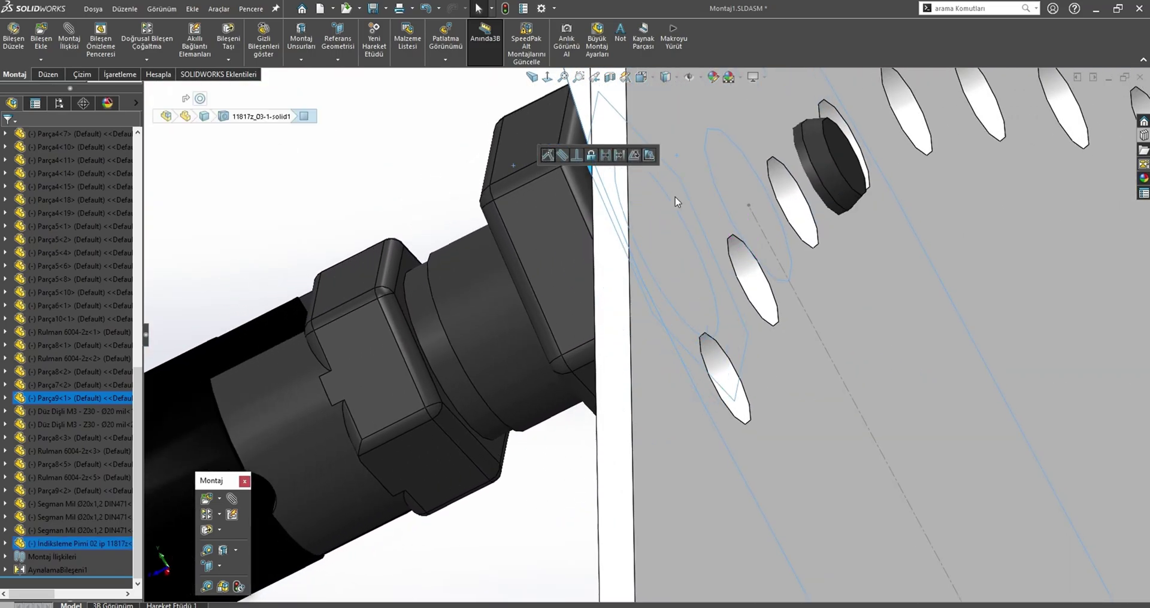
# - Orbit around the plate, pin and gear, then zoom to fit the whole model
pyautogui.moveTo(653, 294); pyautogui.dragTo(699, 277, button='middle')
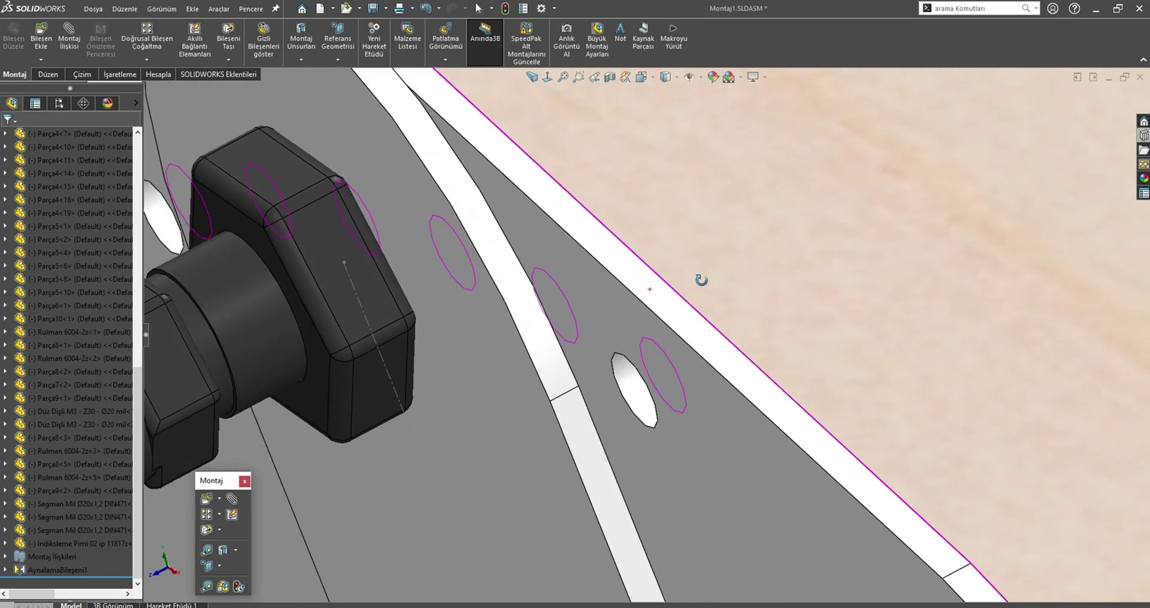
pyautogui.scroll(3, 446, 249)
pyautogui.scroll(-2, 588, 360)
pyautogui.moveTo(588, 359); pyautogui.dragTo(601, 324, button='middle')
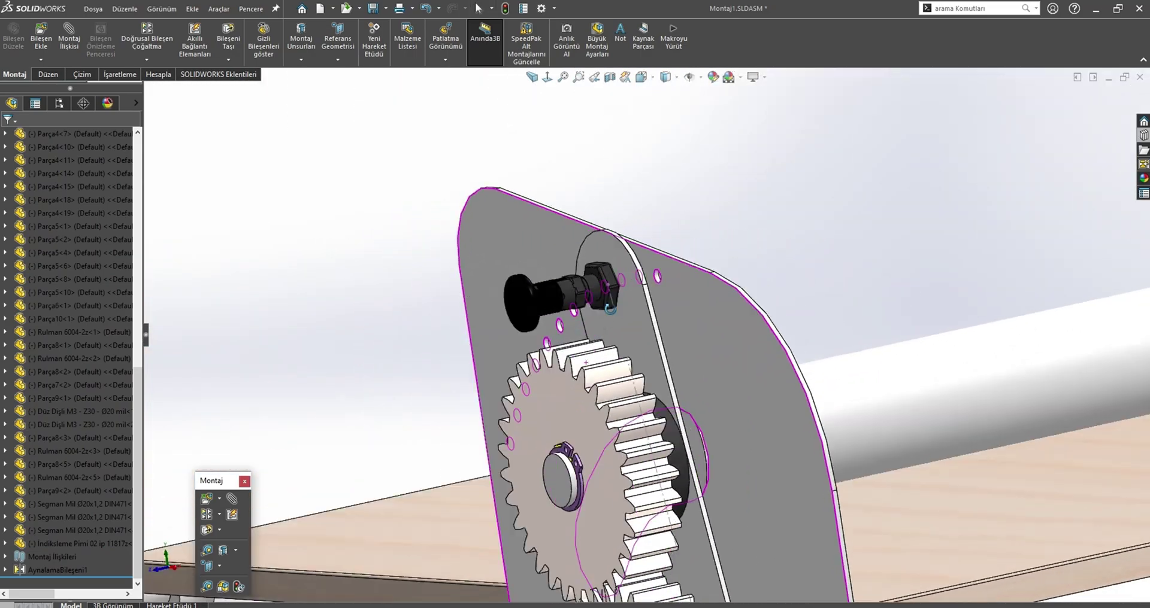
pyautogui.scroll(-3, 601, 324)
pyautogui.click(613, 303)
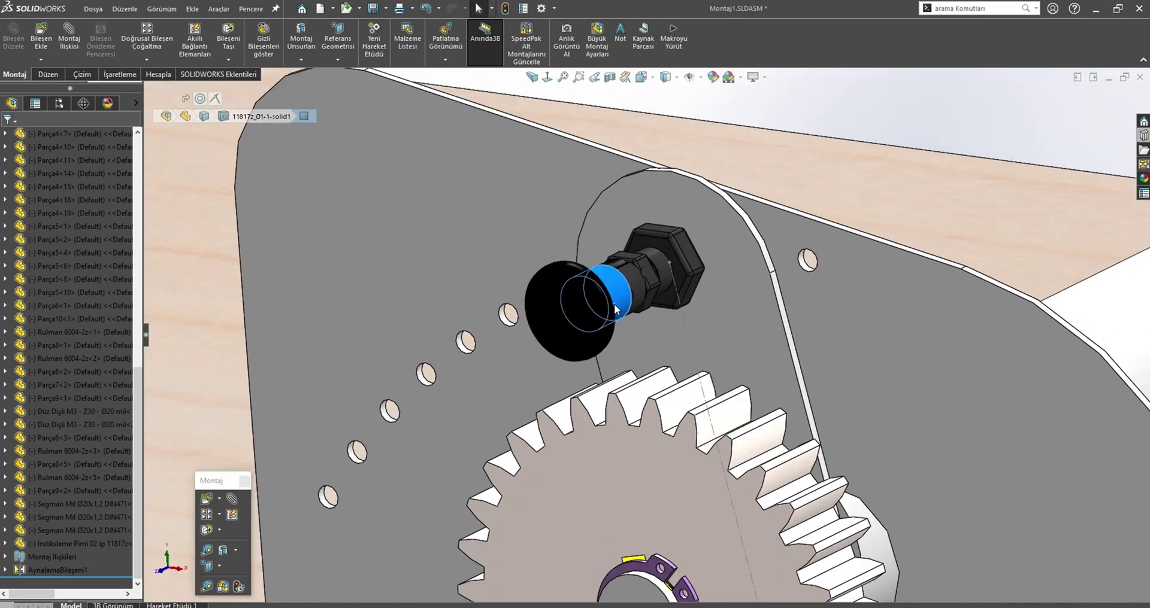
pyautogui.press('f')
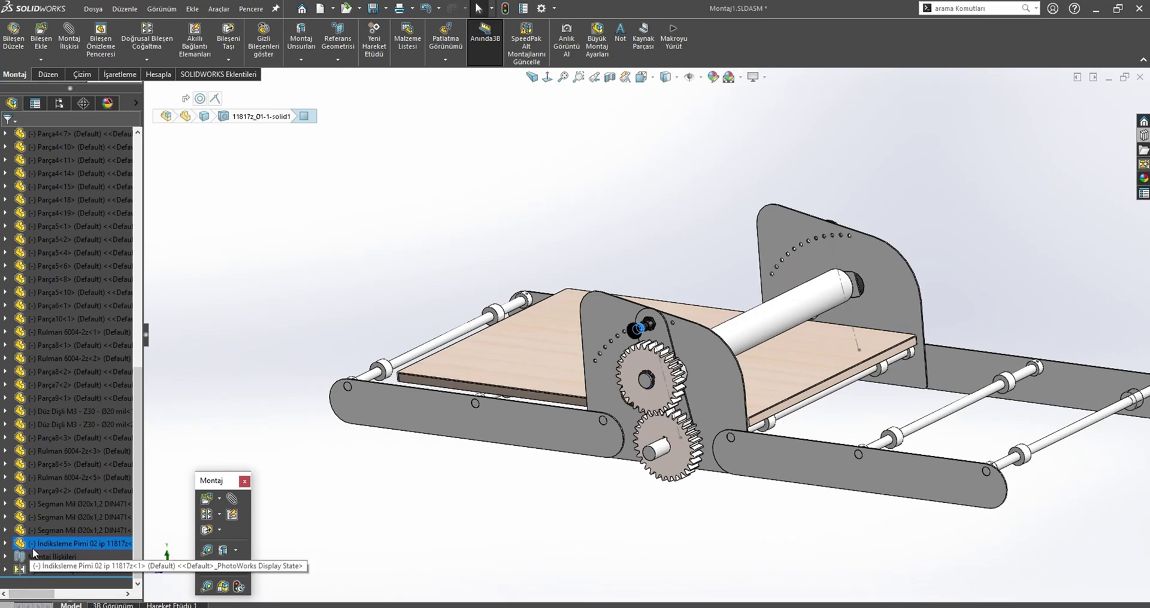
# - Insert a second İndiksleme Pimi and make it concentric with the side-plate hole
pyautogui.moveTo(47, 545); pyautogui.dragTo(956, 195)
pyautogui.scroll(-5, 848, 193)
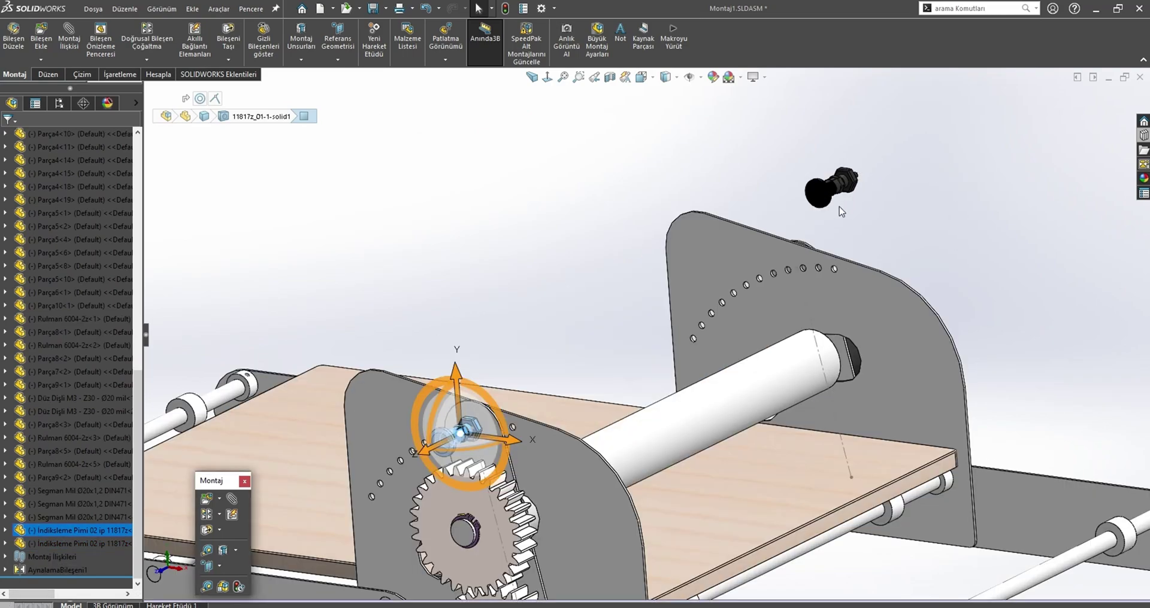
pyautogui.click(1064, 190)
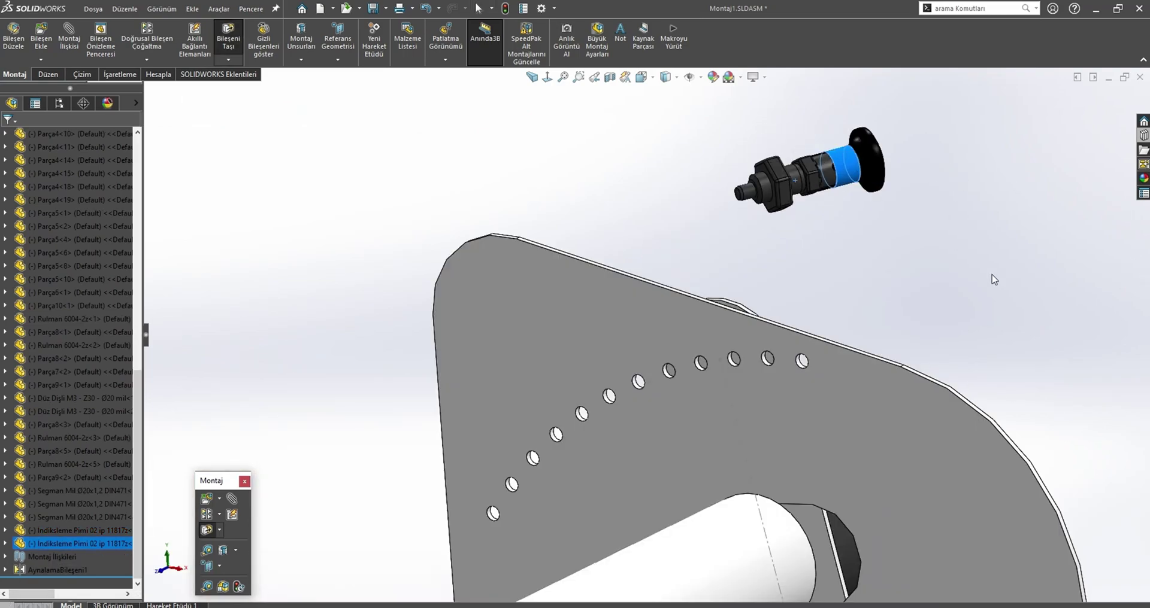
pyautogui.scroll(-2, 764, 312)
pyautogui.scroll(-2, 778, 308)
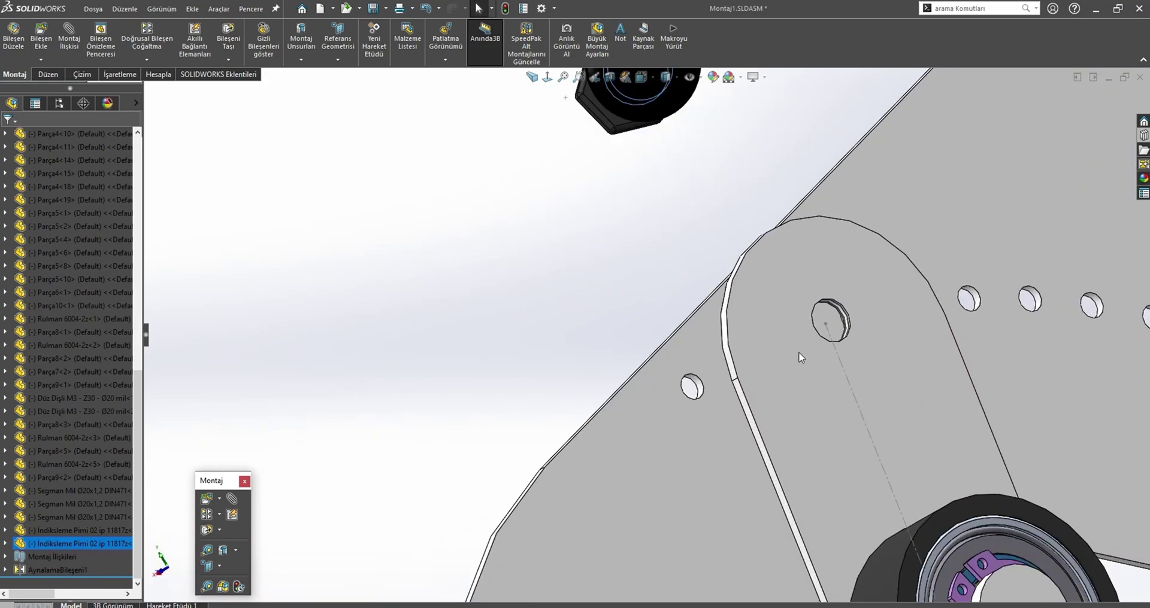
pyautogui.scroll(-2, 809, 302)
pyautogui.scroll(-2, 824, 301)
pyautogui.click(828, 307)
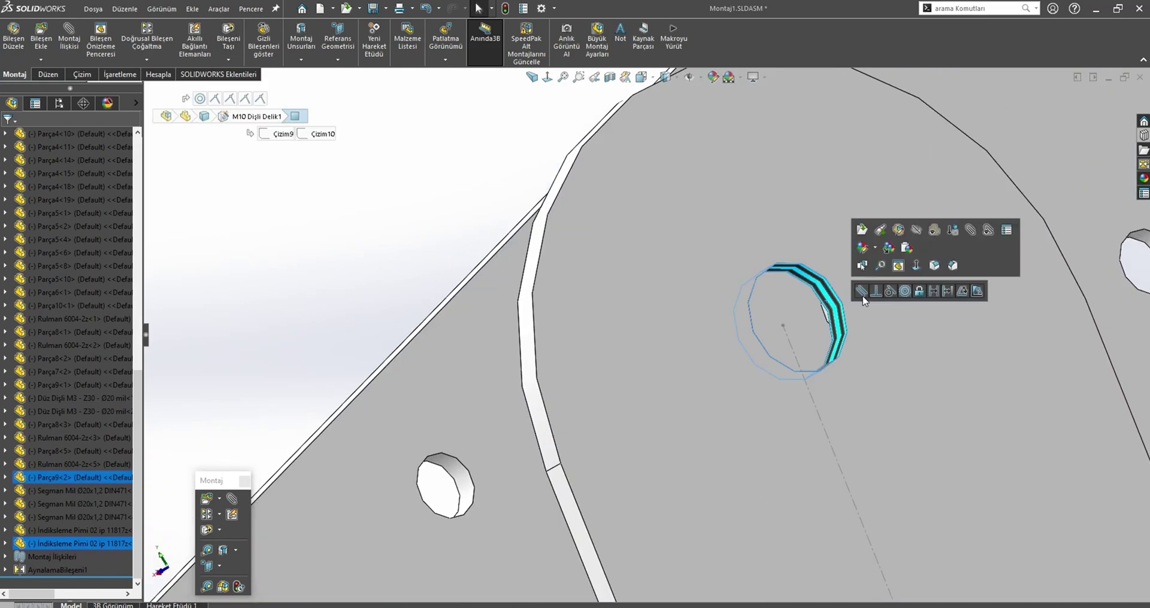
pyautogui.click(903, 292)
# - Make the pin's shoulder face coincident with the side-plate face
pyautogui.moveTo(702, 447)
pyautogui.mouseDown(button='middle')
pyautogui.moveTo(750, 411)
pyautogui.moveTo(746, 366)
pyautogui.mouseUp(button='middle')
pyautogui.moveTo(769, 281); pyautogui.dragTo(885, 288, button='middle')
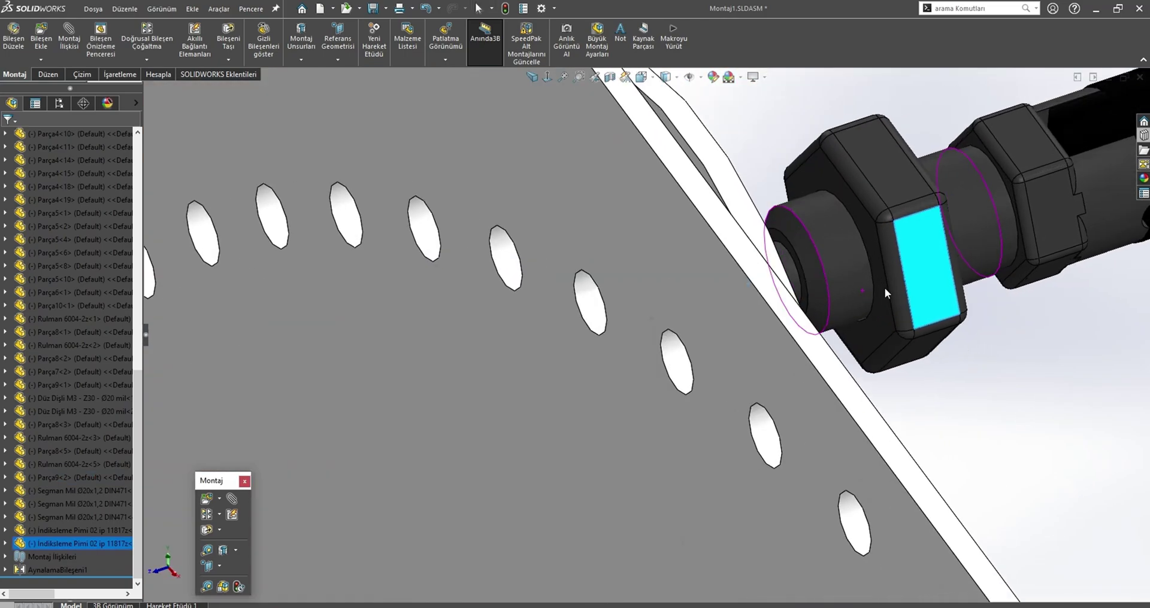
pyautogui.click(825, 183)
pyautogui.moveTo(825, 184); pyautogui.dragTo(907, 215, button='middle')
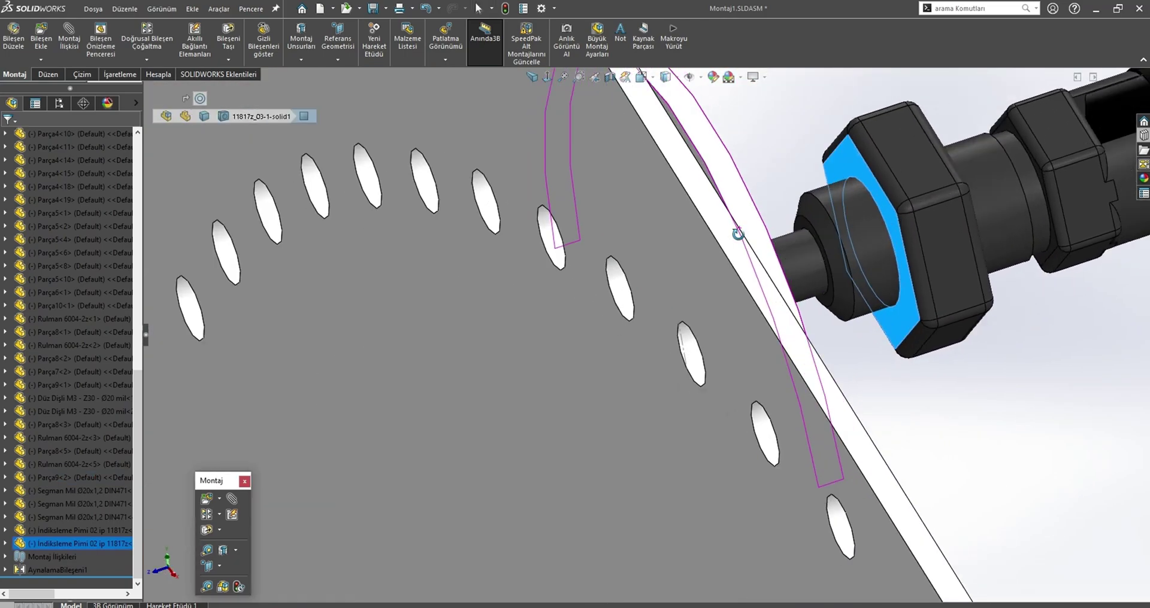
pyautogui.moveTo(907, 216); pyautogui.dragTo(828, 232)
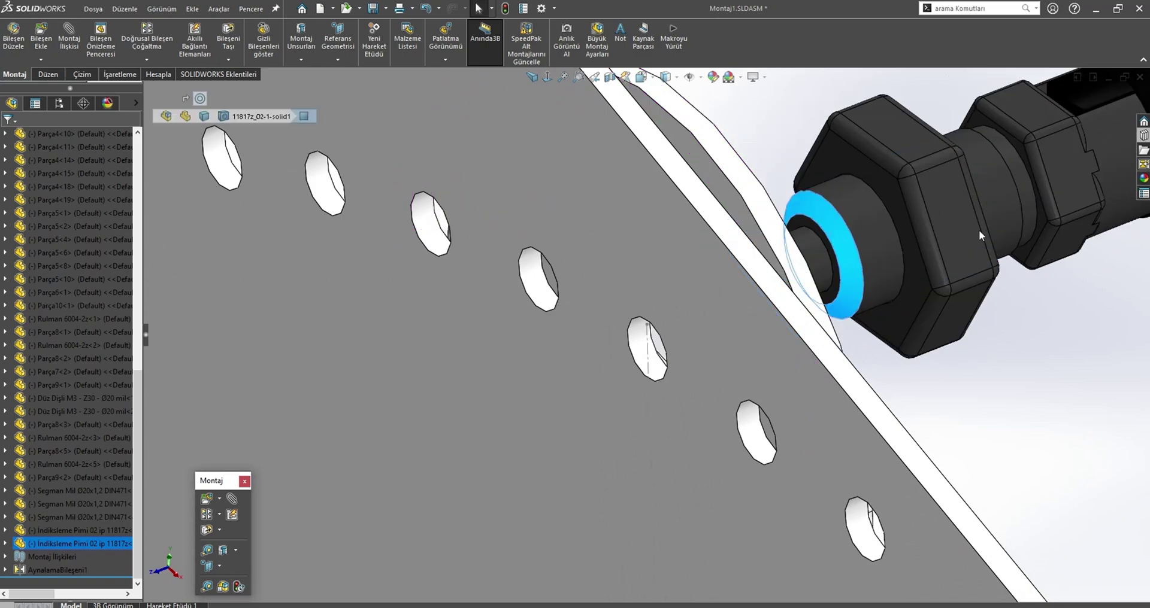
pyautogui.moveTo(840, 291); pyautogui.dragTo(890, 287, button='middle')
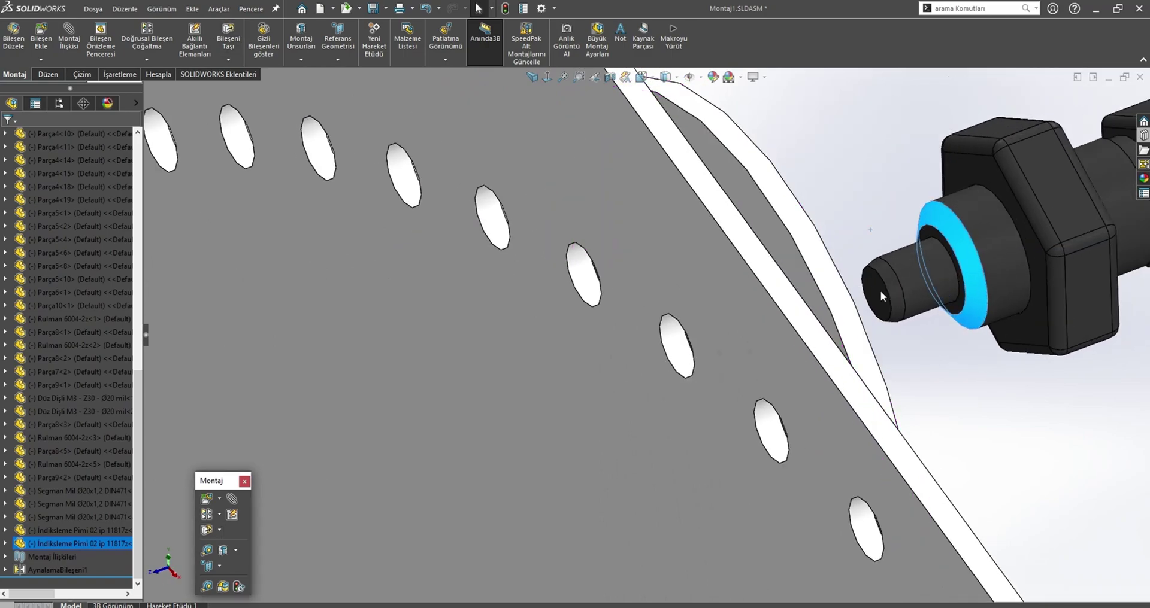
pyautogui.click(881, 290)
pyautogui.keyDown('ctrl'); pyautogui.click(707, 272); pyautogui.keyUp('ctrl')
pyautogui.click(718, 267)
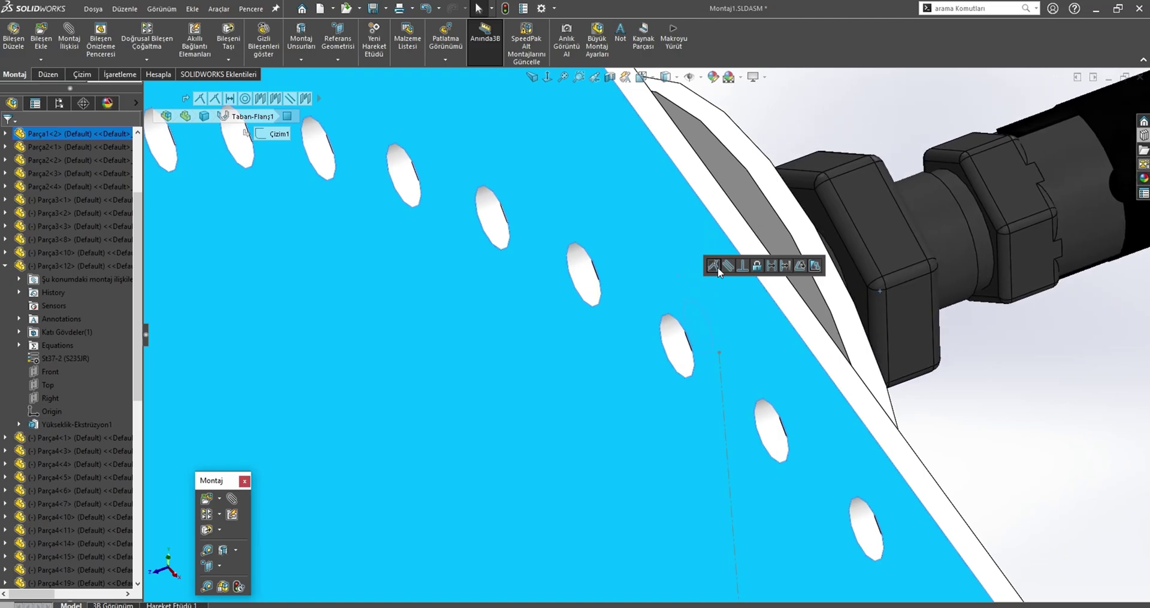
# - Delete the second pin's coincident mate with the plate
pyautogui.scroll(3, 779, 354)
pyautogui.moveTo(779, 354)
pyautogui.mouseDown(button='middle')
pyautogui.moveTo(702, 358)
pyautogui.moveTo(809, 341)
pyautogui.moveTo(1014, 387)
pyautogui.moveTo(1027, 464)
pyautogui.moveTo(898, 363)
pyautogui.mouseUp(button='middle')
pyautogui.scroll(5, 703, 357)
pyautogui.scroll(-3, 899, 362)
pyautogui.scroll(-3, 898, 336)
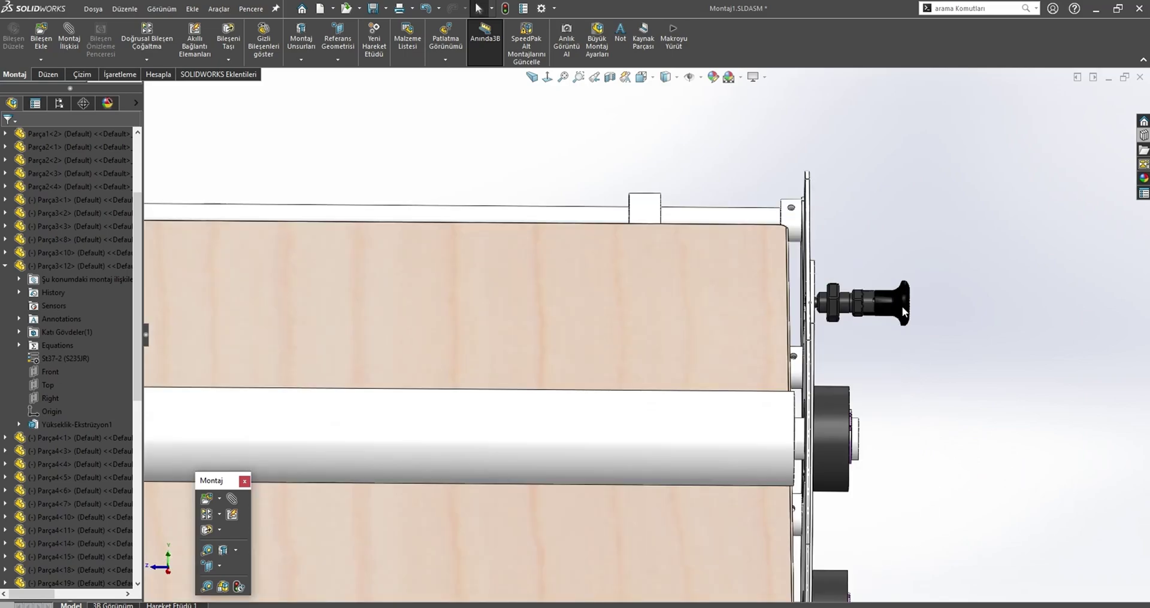
pyautogui.scroll(-3, 874, 317)
pyautogui.scroll(-3, 734, 318)
pyautogui.click(734, 318)
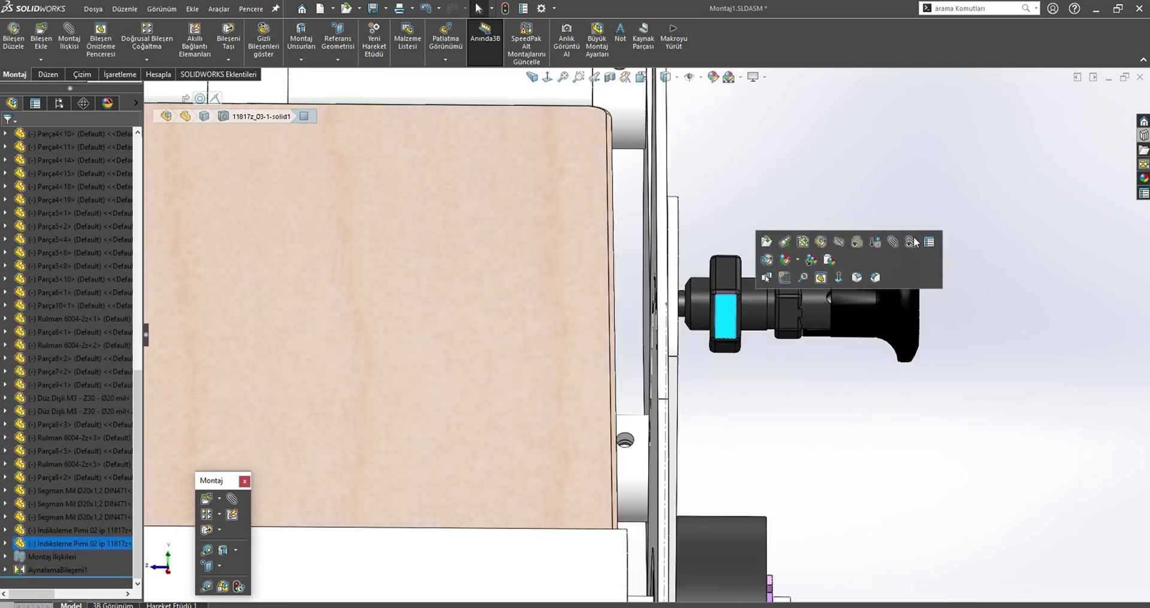
pyautogui.click(779, 239)
pyautogui.click(33, 114)
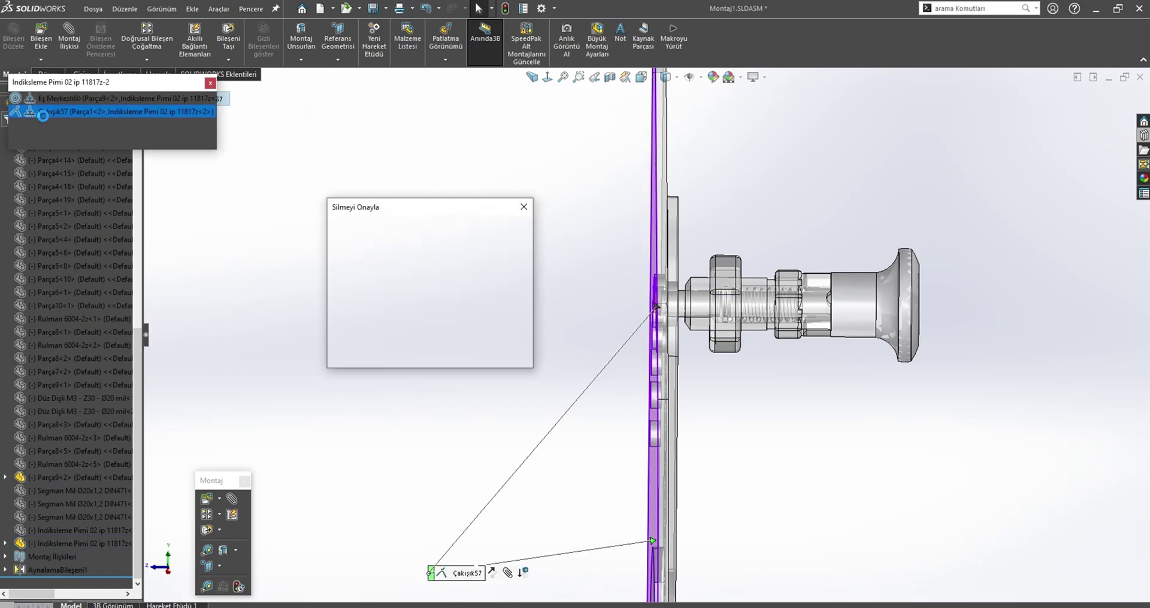
# - Re-mate the pin's shoulder face to the side plate
pyautogui.scroll(-5, 596, 295)
pyautogui.click(596, 295)
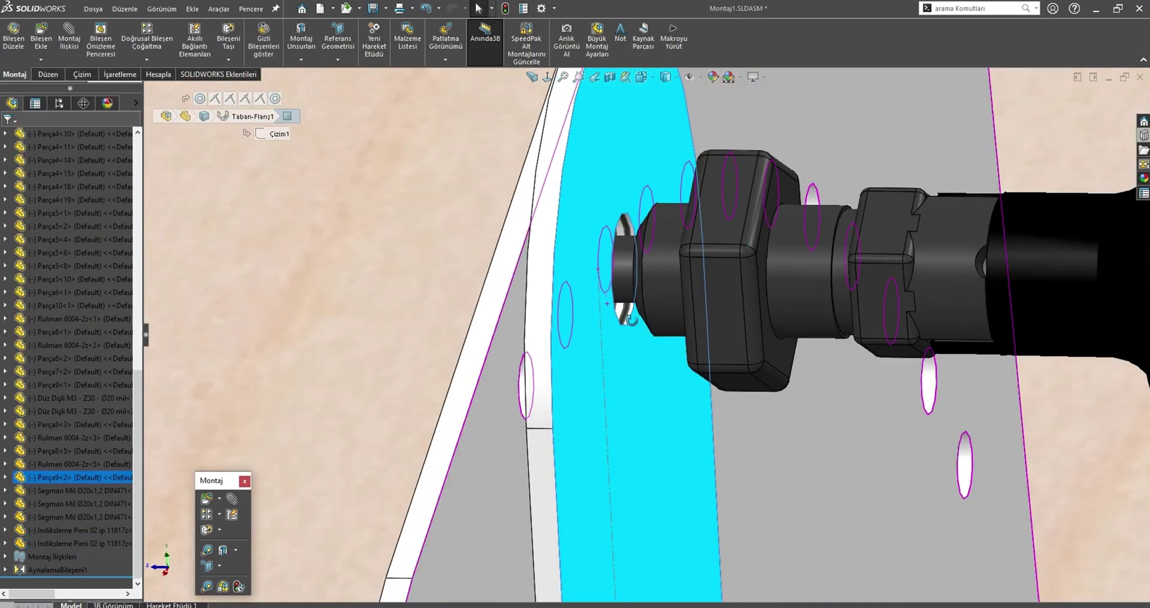
pyautogui.moveTo(596, 295); pyautogui.dragTo(728, 186, button='middle')
pyautogui.keyDown('ctrl'); pyautogui.click(739, 194); pyautogui.keyUp('ctrl')
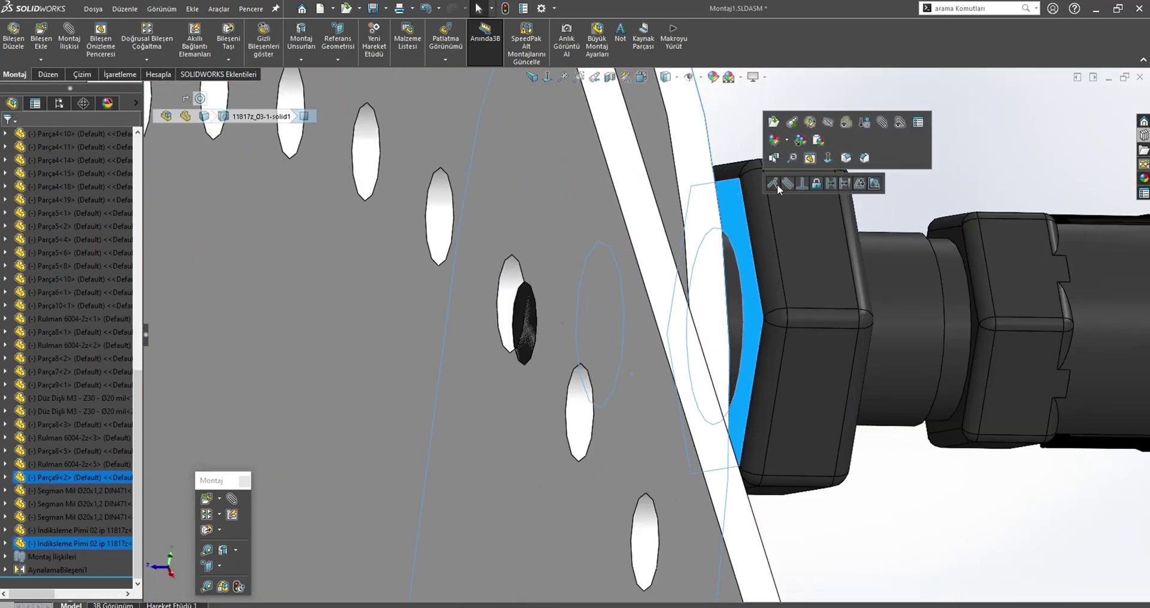
pyautogui.click(778, 184)
# - Open the indexing pin part İndiksleme Pimi 02 on its own
pyautogui.scroll(5, 801, 277)
pyautogui.moveTo(749, 334); pyautogui.dragTo(666, 310, button='middle')
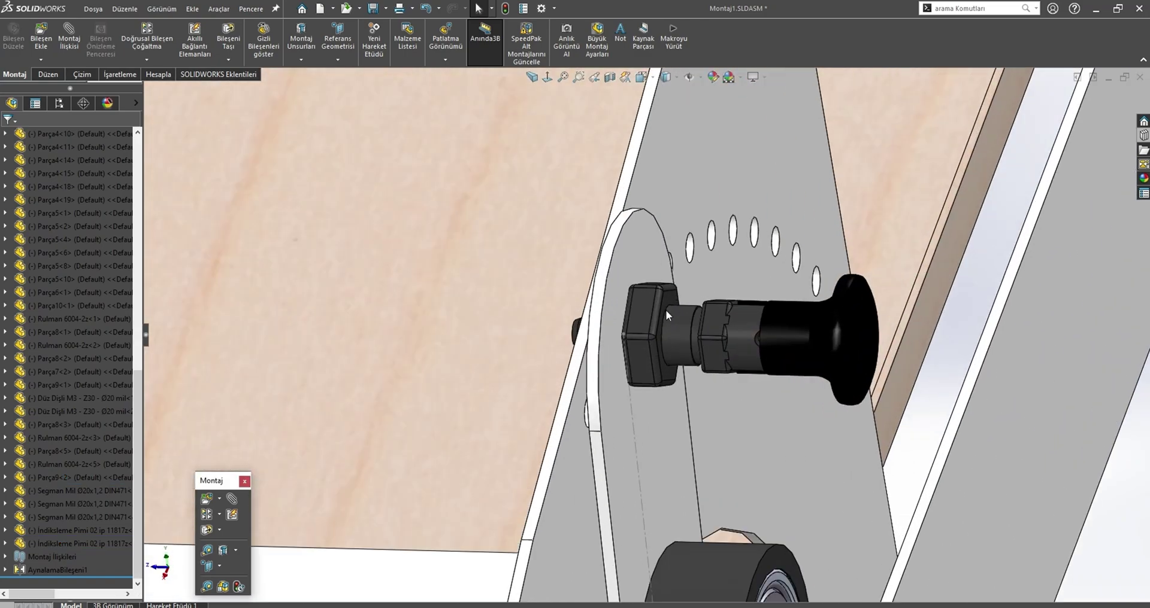
pyautogui.click(639, 310)
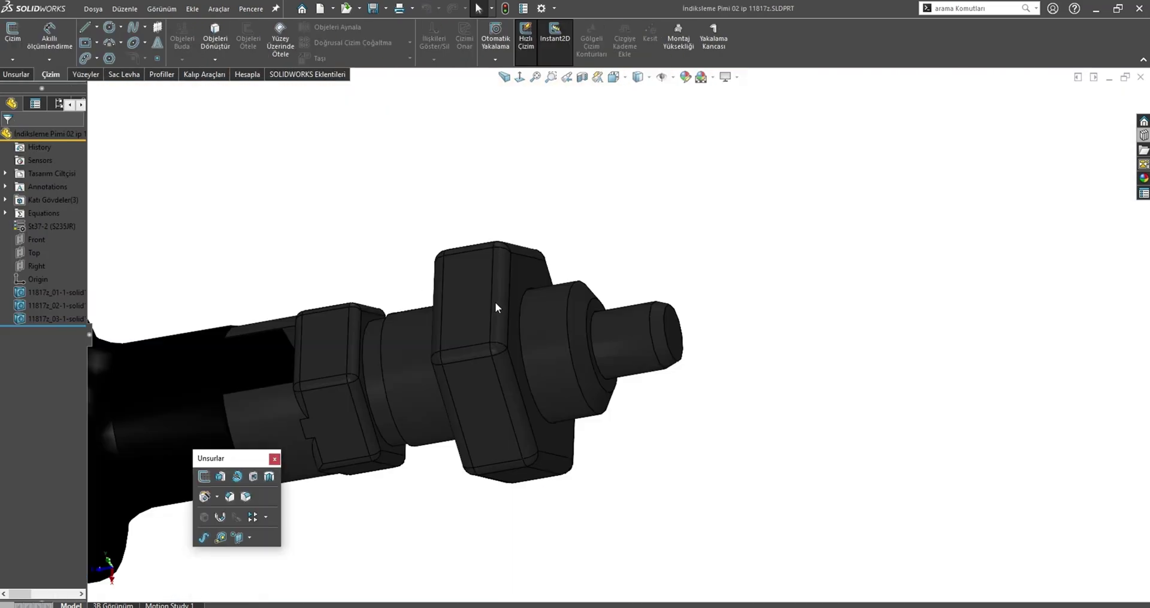
# - Inspect the pin's hex nut and ring faces from several angles
pyautogui.click(497, 324)
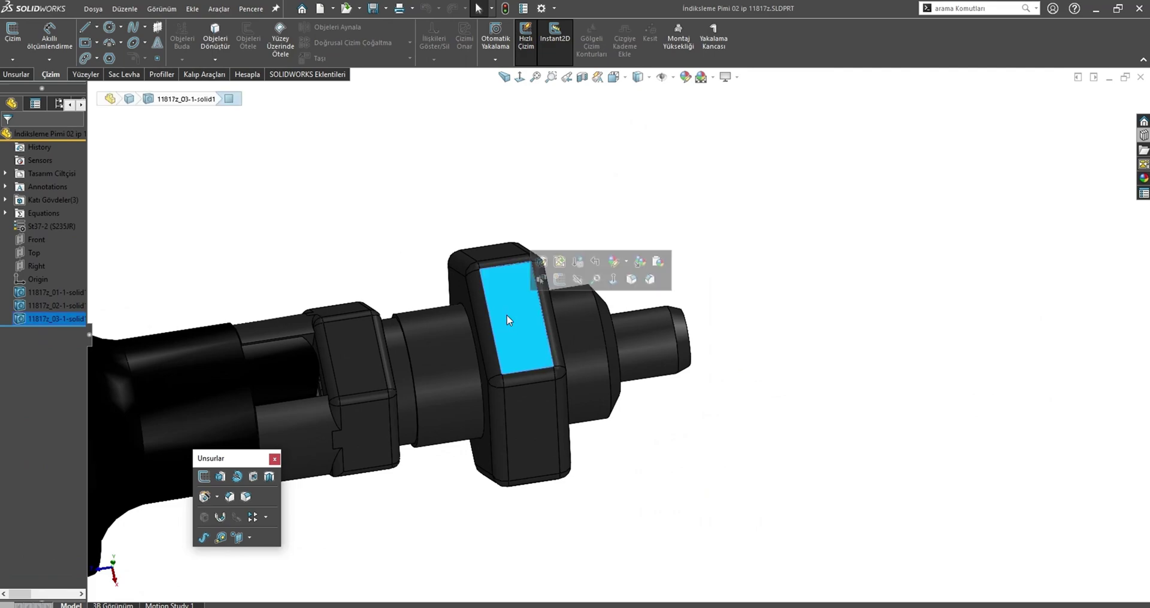
pyautogui.click(388, 226)
pyautogui.moveTo(567, 254); pyautogui.dragTo(514, 278, button='middle')
pyautogui.scroll(-3, 514, 278)
pyautogui.click(521, 283)
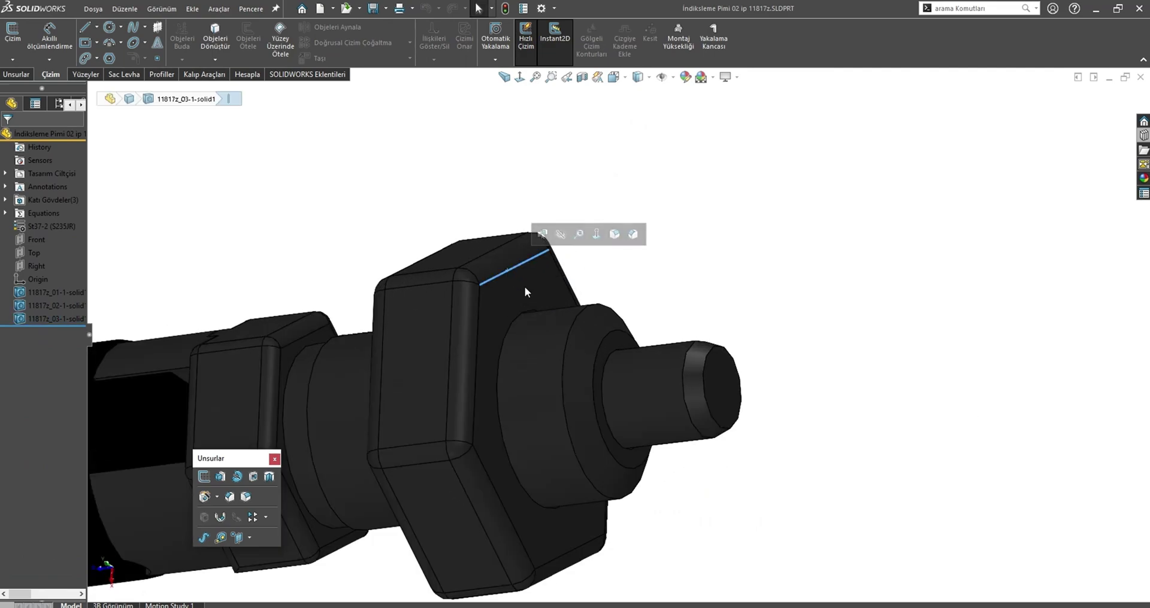
pyautogui.keyDown('ctrl'); pyautogui.click(622, 344); pyautogui.keyUp('ctrl')
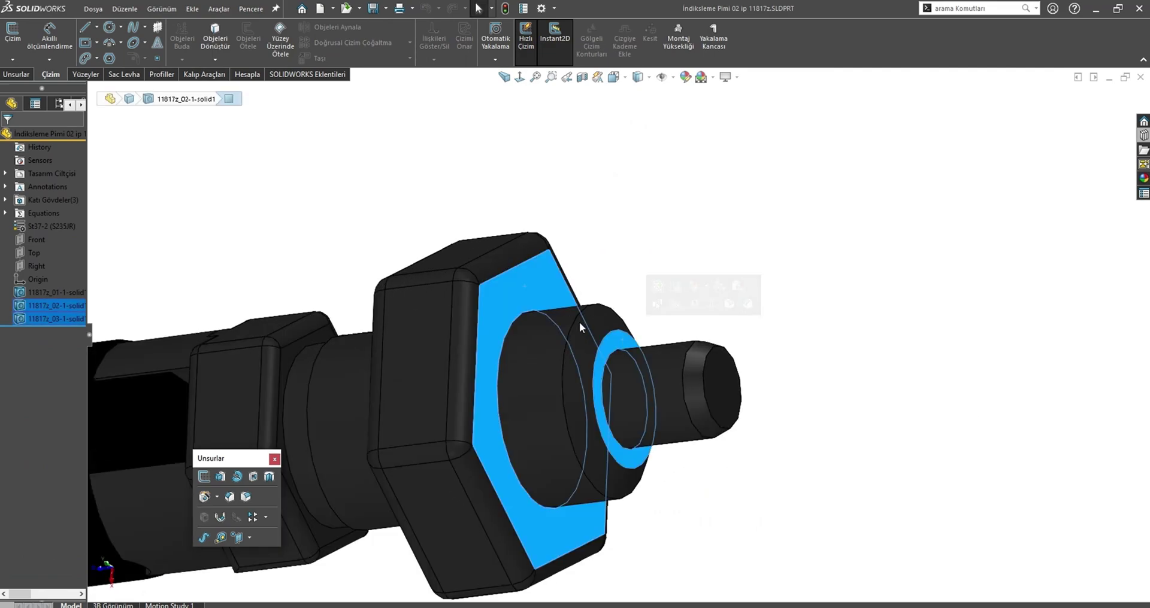
pyautogui.press('Escape')
pyautogui.moveTo(579, 321); pyautogui.dragTo(669, 277, button='middle')
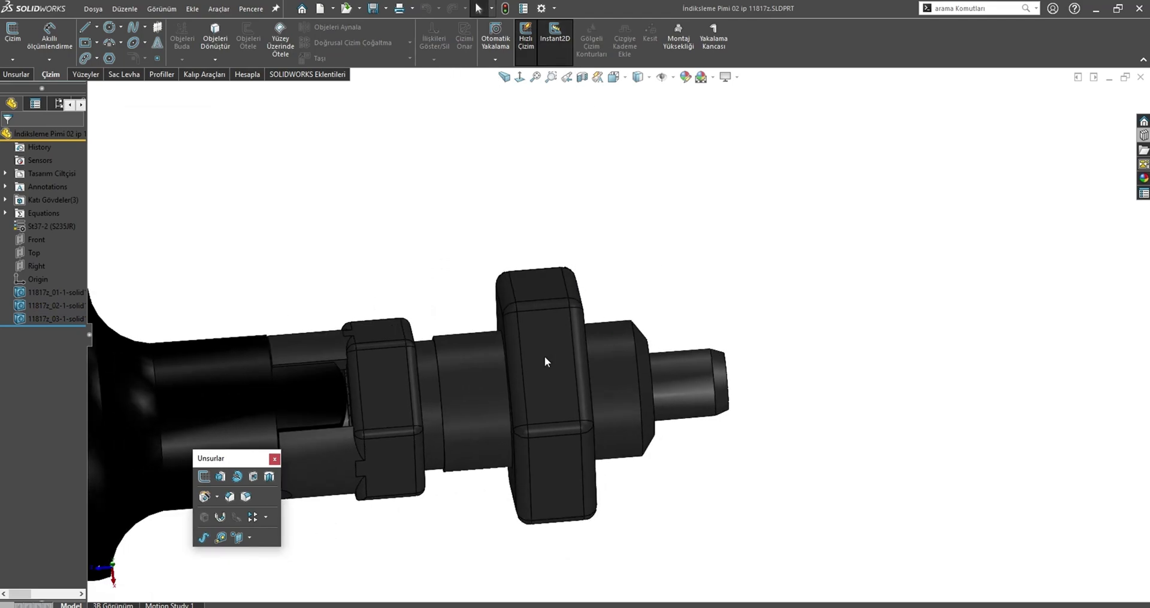
pyautogui.moveTo(545, 362); pyautogui.dragTo(545, 339, button='middle')
pyautogui.click(578, 323)
pyautogui.keyDown('ctrl'); pyautogui.click(635, 349); pyautogui.keyUp('ctrl')
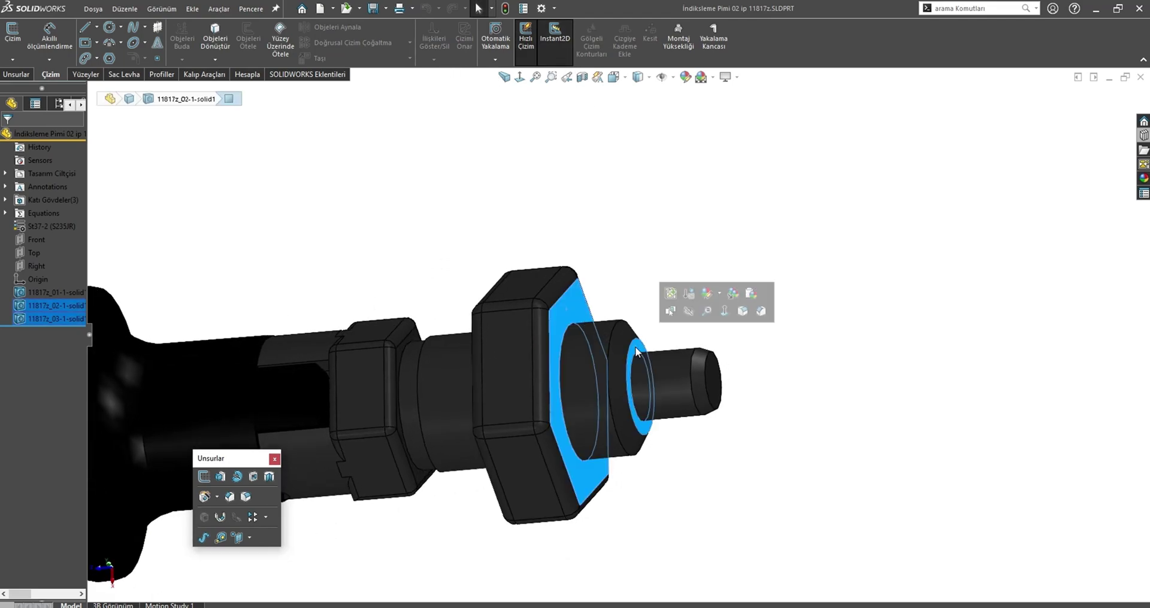
pyautogui.click(353, 226)
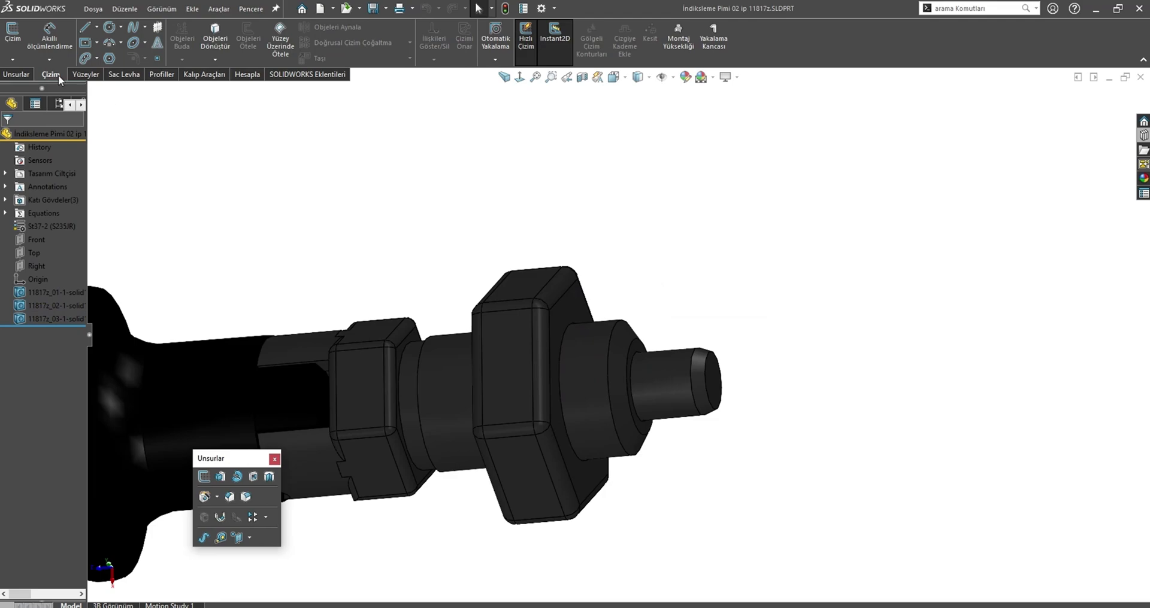
# - Shift the hex nut body −2.62 mm along Z with Move/Copy Body
pyautogui.click(17, 74)
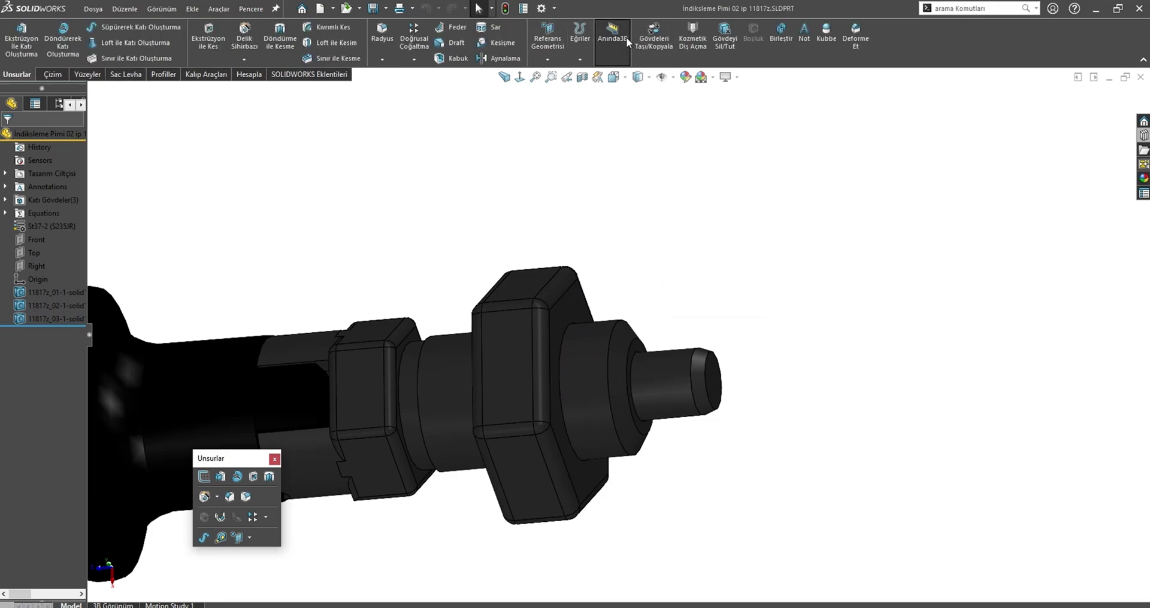
pyautogui.click(652, 36)
pyautogui.click(541, 303)
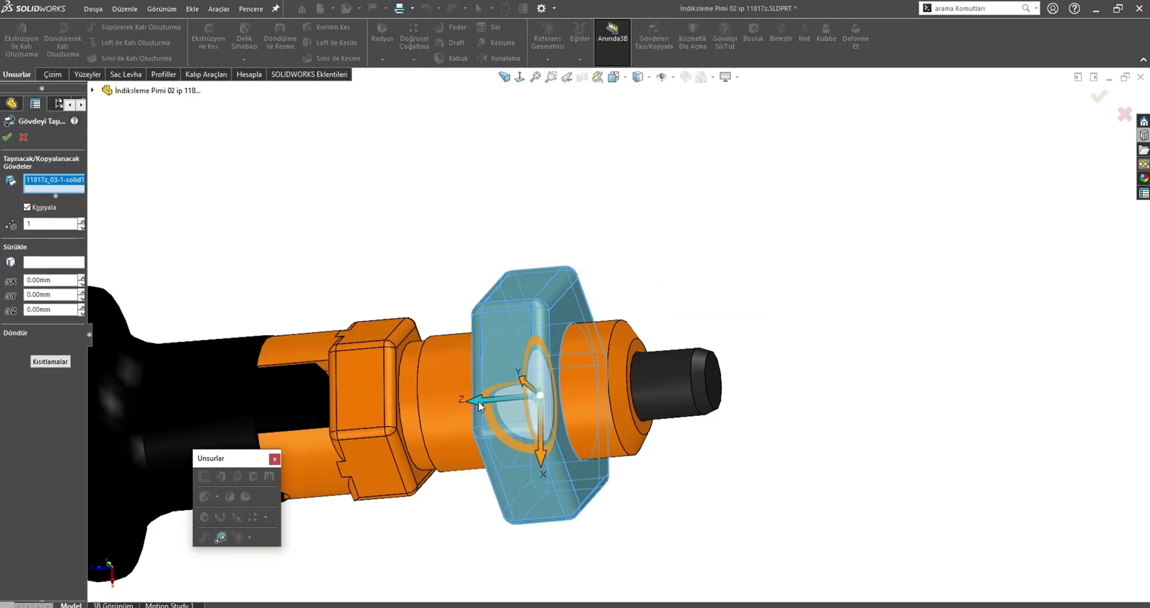
pyautogui.moveTo(478, 402); pyautogui.dragTo(509, 400)
pyautogui.write('-2,6')
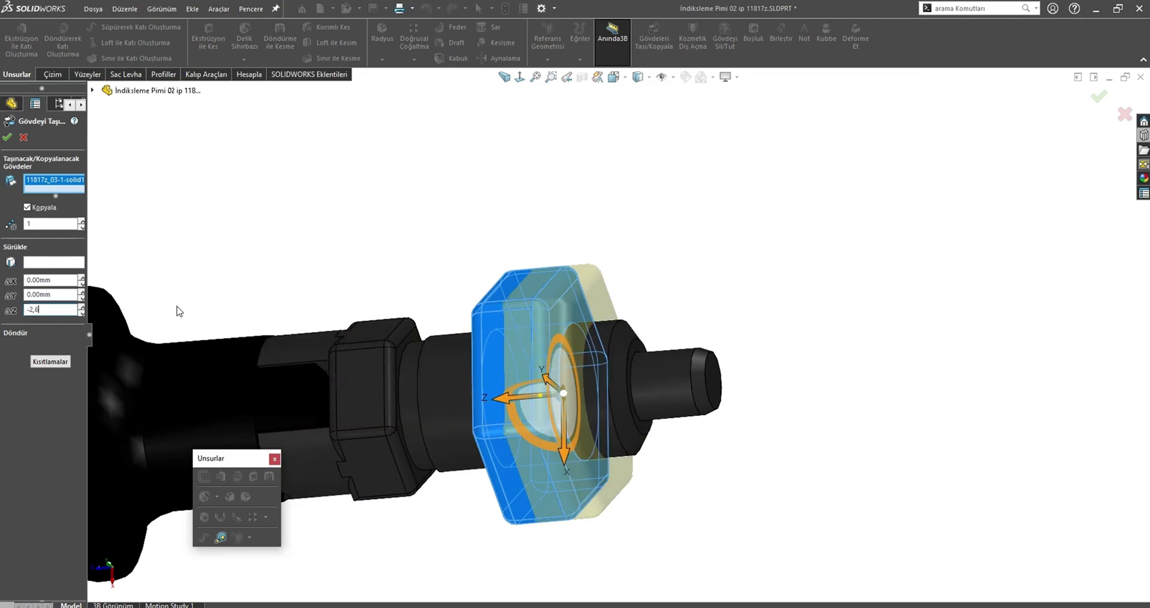
pyautogui.write('2')
pyautogui.press('Return')
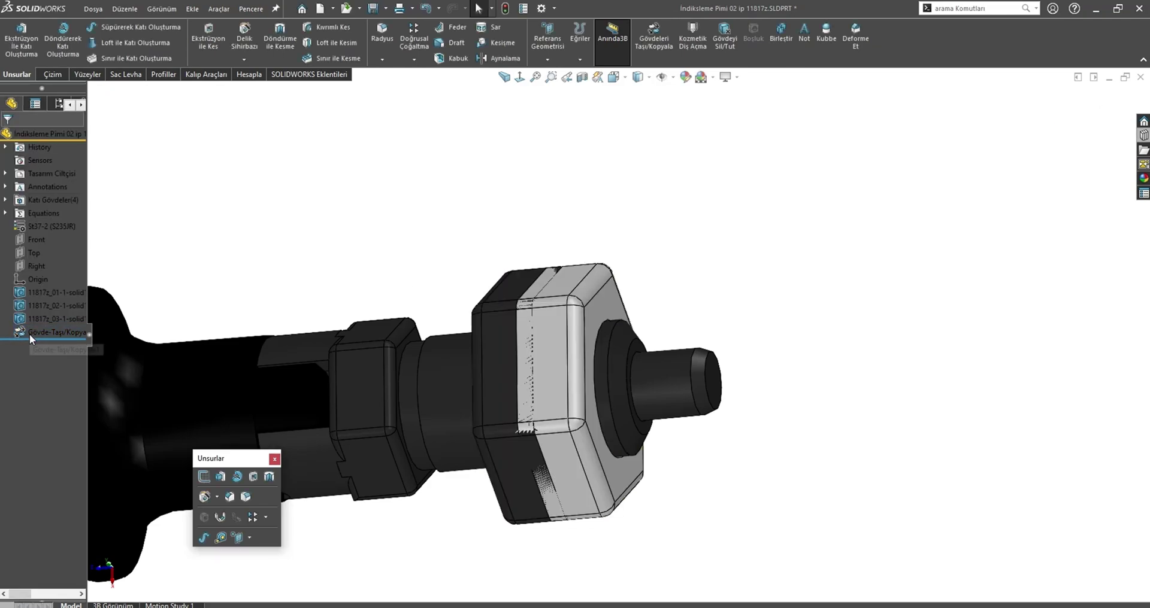
# - Edit the Move/Copy Body feature to uncheck Kopyala so the body moves, not copies
pyautogui.click(29, 339)
pyautogui.click(91, 295)
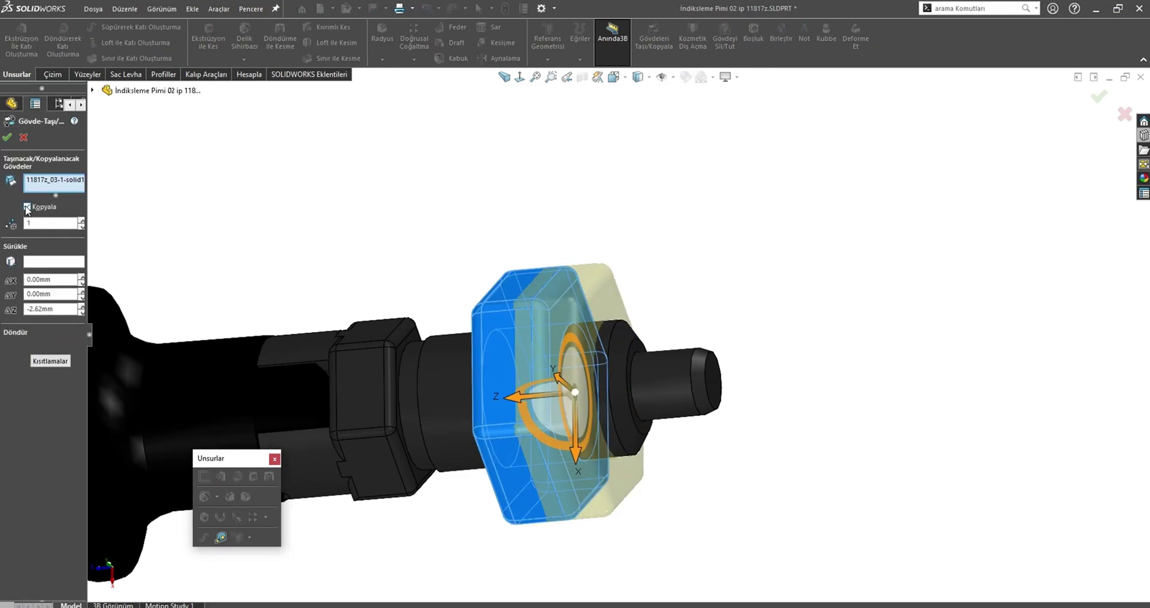
pyautogui.click(27, 207)
pyautogui.click(7, 141)
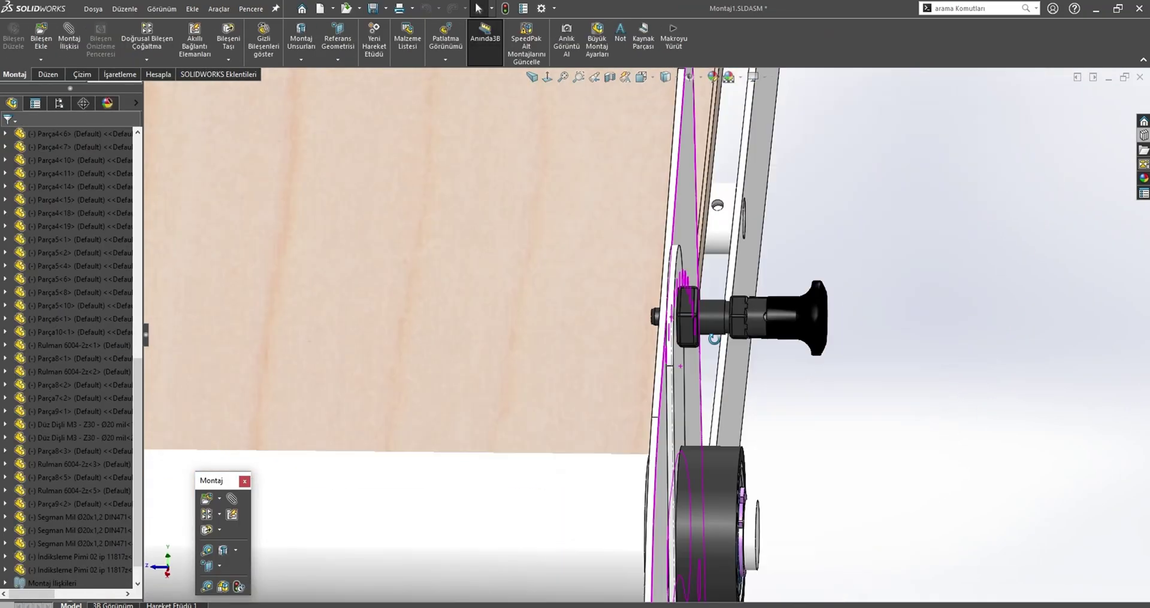
# - Switch back to Montaj1.SLDASM and zoom to the indexing pin on the side plate
pyautogui.moveTo(705, 339)
pyautogui.mouseDown(button='middle')
pyautogui.moveTo(701, 310)
pyautogui.moveTo(400, 325)
pyautogui.moveTo(626, 466)
pyautogui.mouseUp(button='middle')
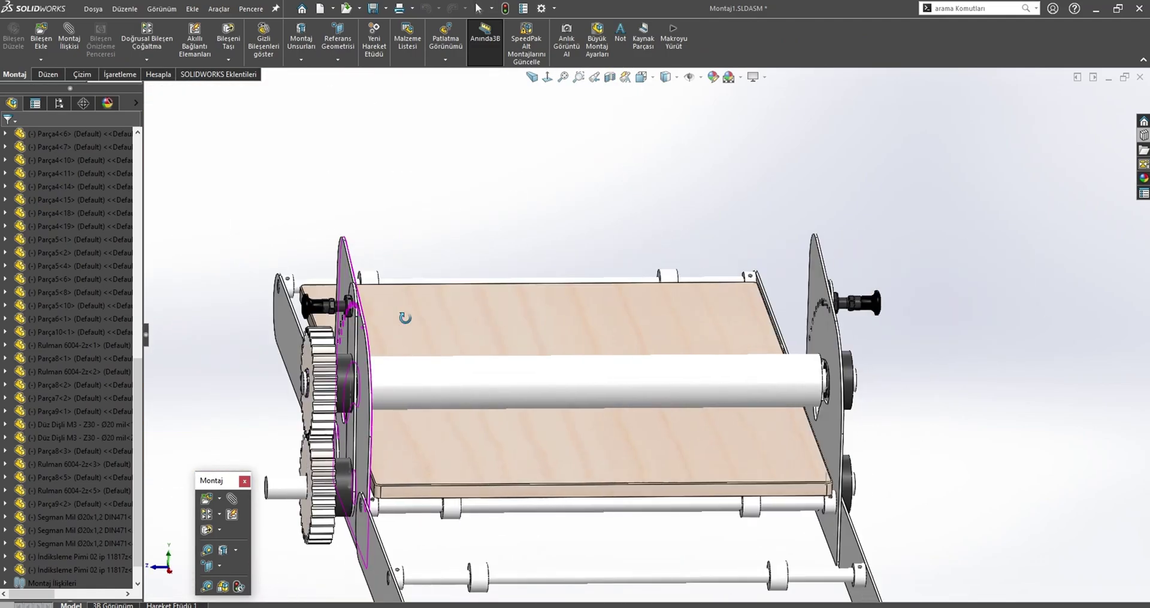
pyautogui.scroll(-5, 625, 465)
# - Orbit around the indexing plate, snapping to a flat side view and back to oblique
pyautogui.click(796, 390)
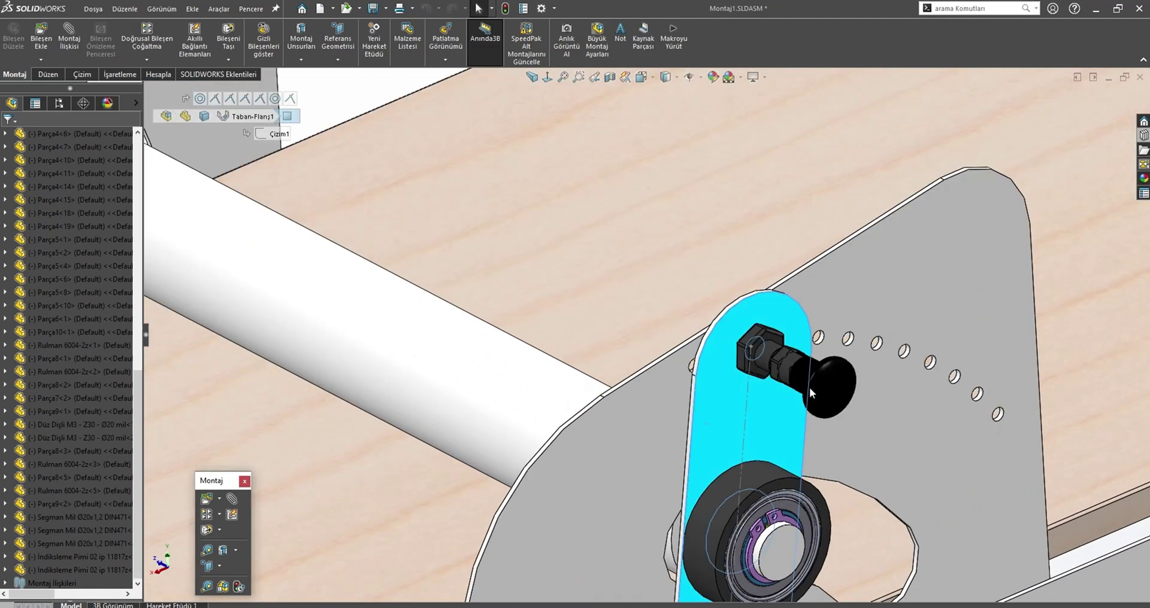
pyautogui.moveTo(797, 389)
pyautogui.mouseDown(button='middle')
pyautogui.moveTo(605, 393)
pyautogui.moveTo(907, 391)
pyautogui.moveTo(714, 412)
pyautogui.mouseUp(button='middle')
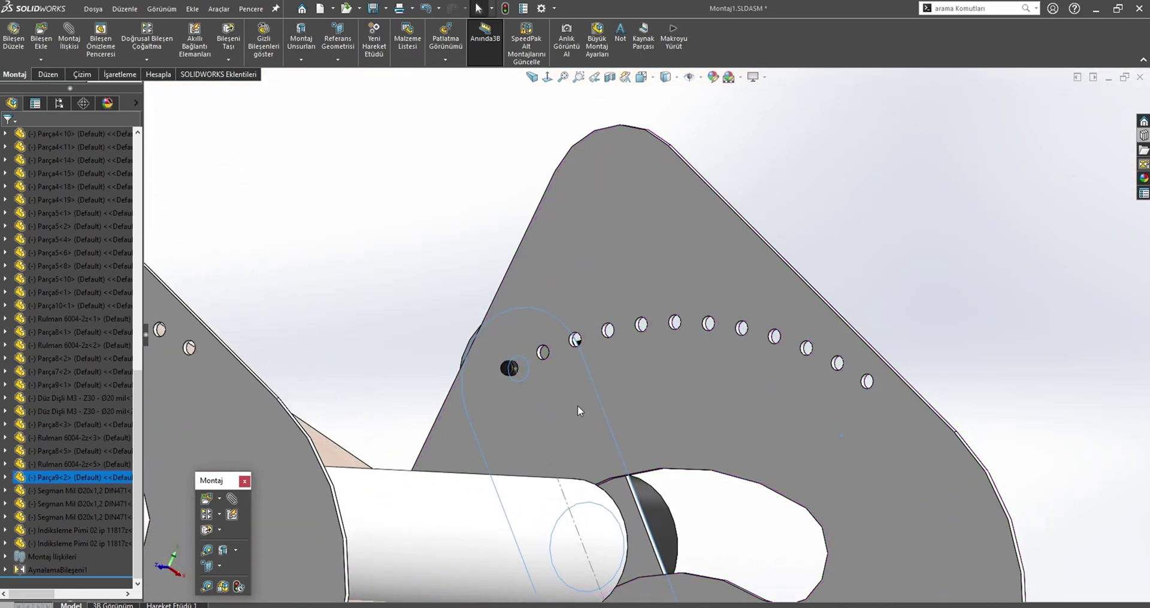
pyautogui.scroll(5, 577, 410)
pyautogui.moveTo(577, 411)
pyautogui.mouseDown(button='middle')
pyautogui.moveTo(461, 401)
pyautogui.moveTo(418, 455)
pyautogui.moveTo(473, 451)
pyautogui.mouseUp(button='middle')
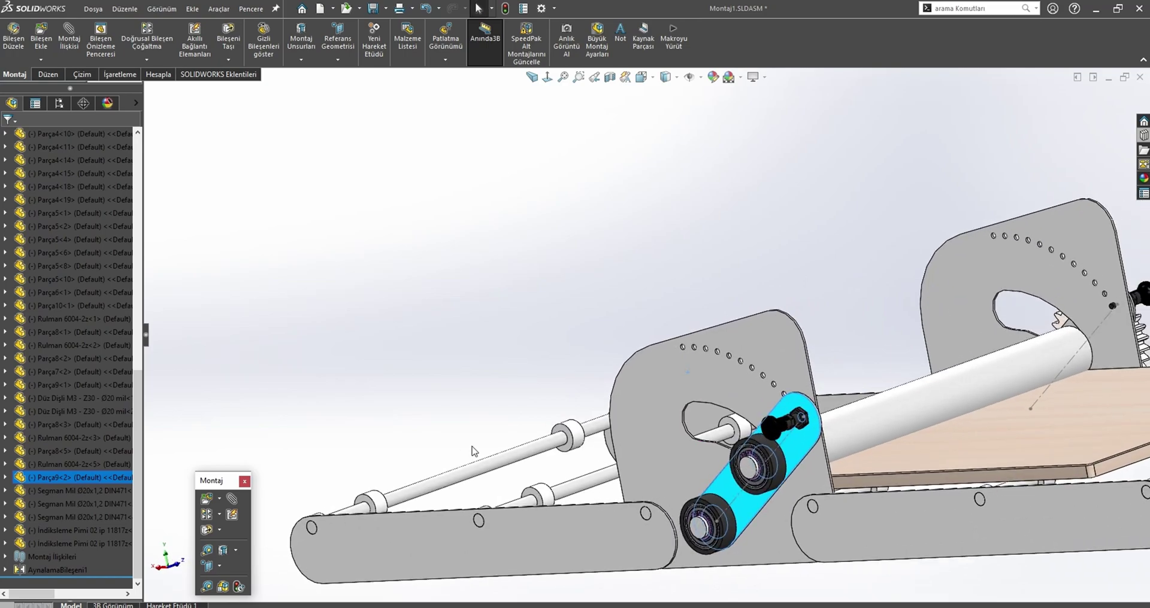
pyautogui.scroll(2, 639, 365)
pyautogui.click(524, 224)
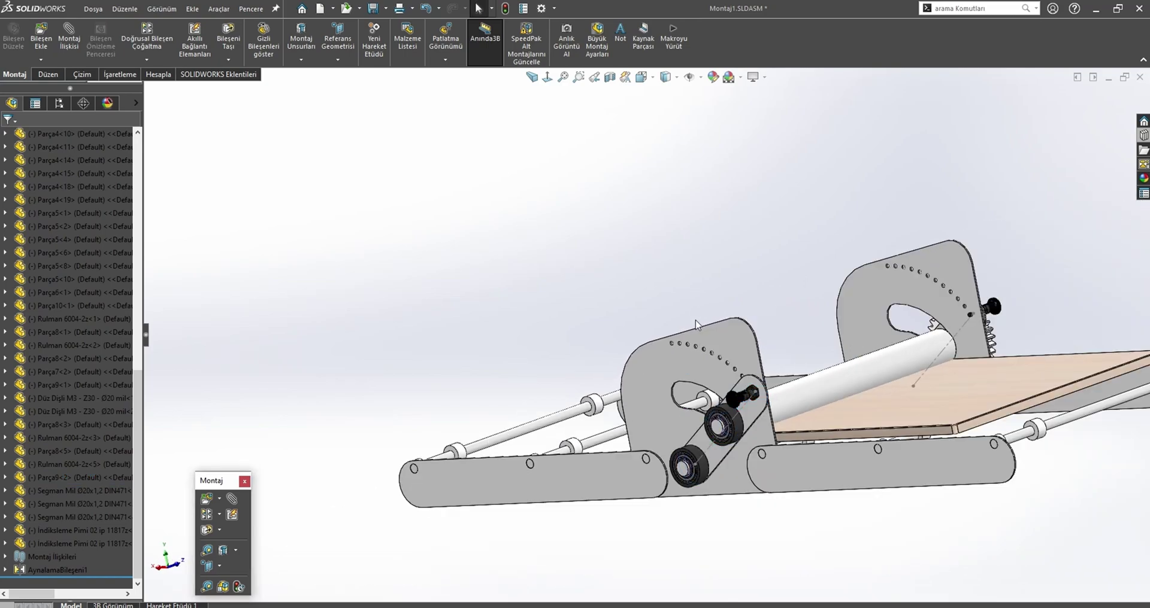
pyautogui.hotkey('ctrl', '2')
pyautogui.scroll(-2, 717, 393)
pyautogui.scroll(-3, 717, 393)
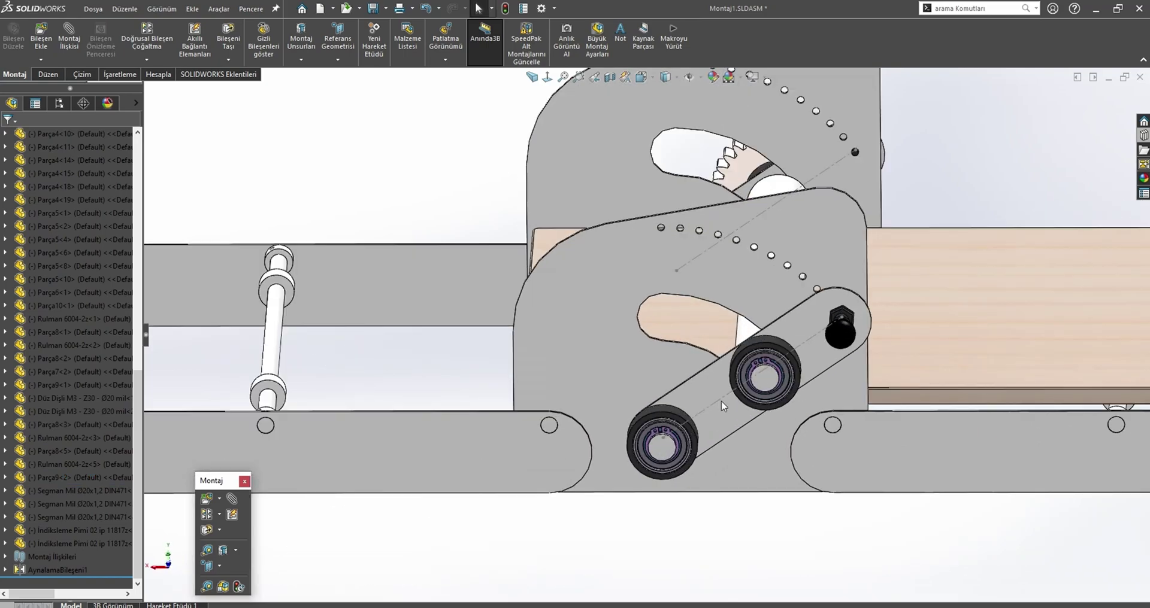
pyautogui.click(721, 400)
pyautogui.scroll(3, 724, 384)
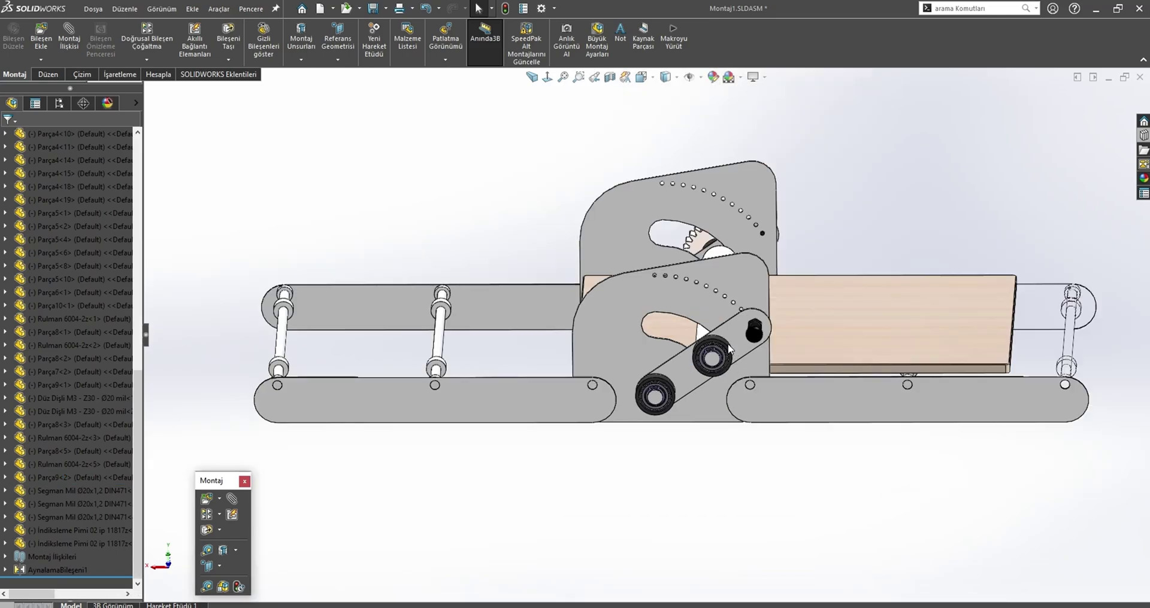
pyautogui.moveTo(730, 349); pyautogui.dragTo(587, 290, button='middle')
pyautogui.scroll(-4, 587, 290)
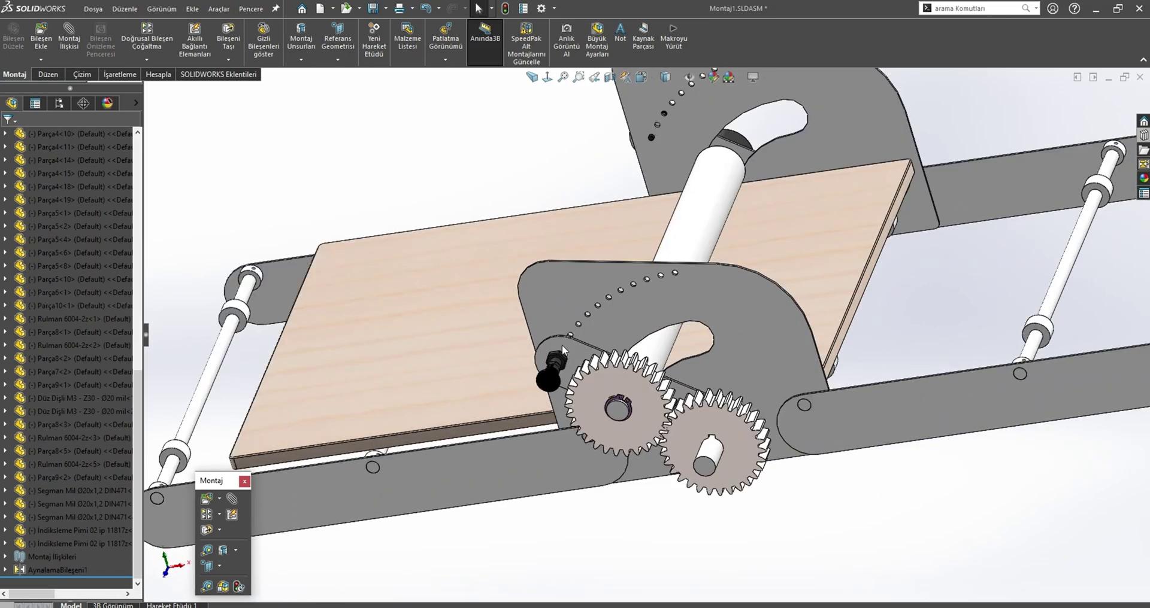
# - Drag the indexing lever and pin around the gear axle, then orbit closer to the gears
pyautogui.moveTo(562, 345); pyautogui.dragTo(676, 271)
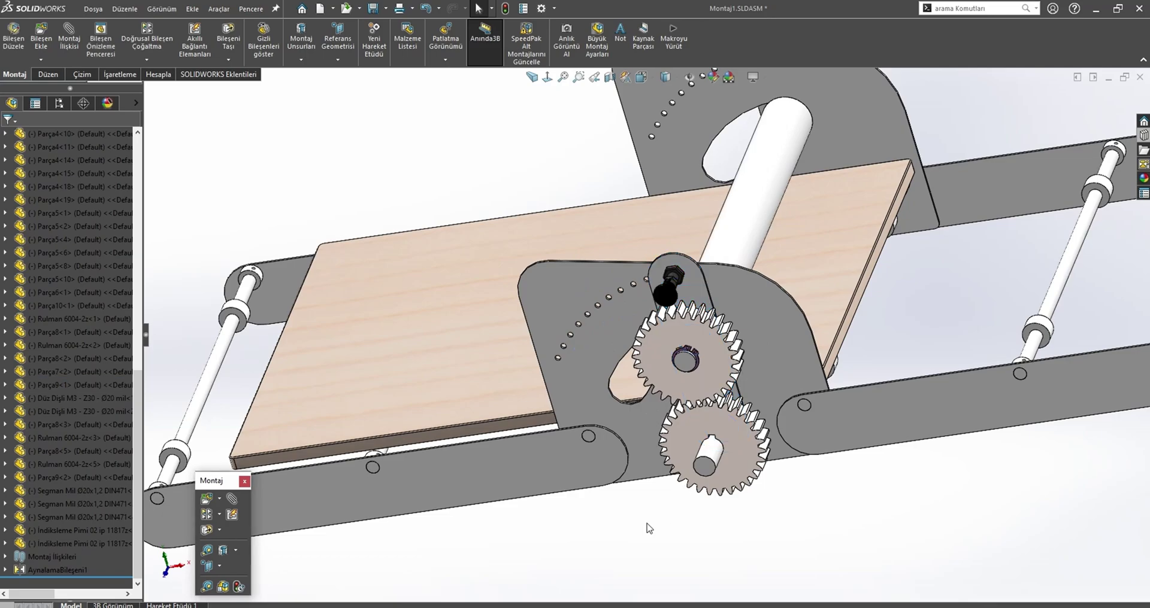
pyautogui.scroll(3, 725, 423)
pyautogui.moveTo(725, 423)
pyautogui.mouseDown(button='middle')
pyautogui.moveTo(537, 457)
pyautogui.moveTo(662, 451)
pyautogui.mouseUp(button='middle')
pyautogui.scroll(-3, 613, 425)
pyautogui.scroll(-3, 612, 425)
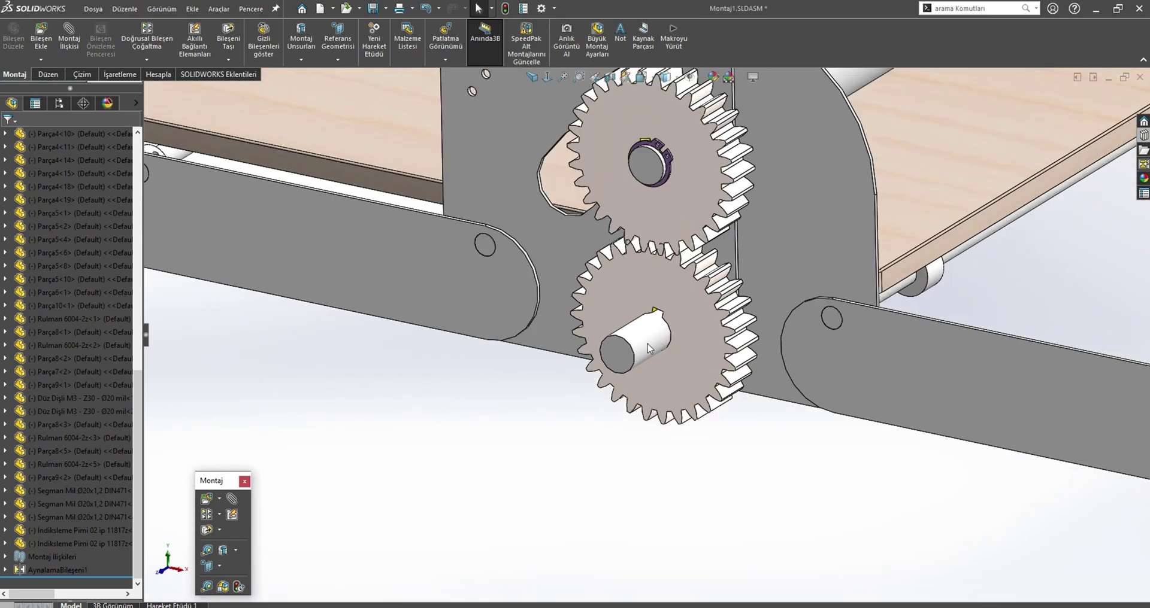
pyautogui.moveTo(612, 426); pyautogui.dragTo(645, 335, button='middle')
# - Change shaft Parça10's 80.00 dimension (D7@Çizim1) to 76 mm and rebuild
pyautogui.scroll(-2, 645, 336)
pyautogui.click(645, 327)
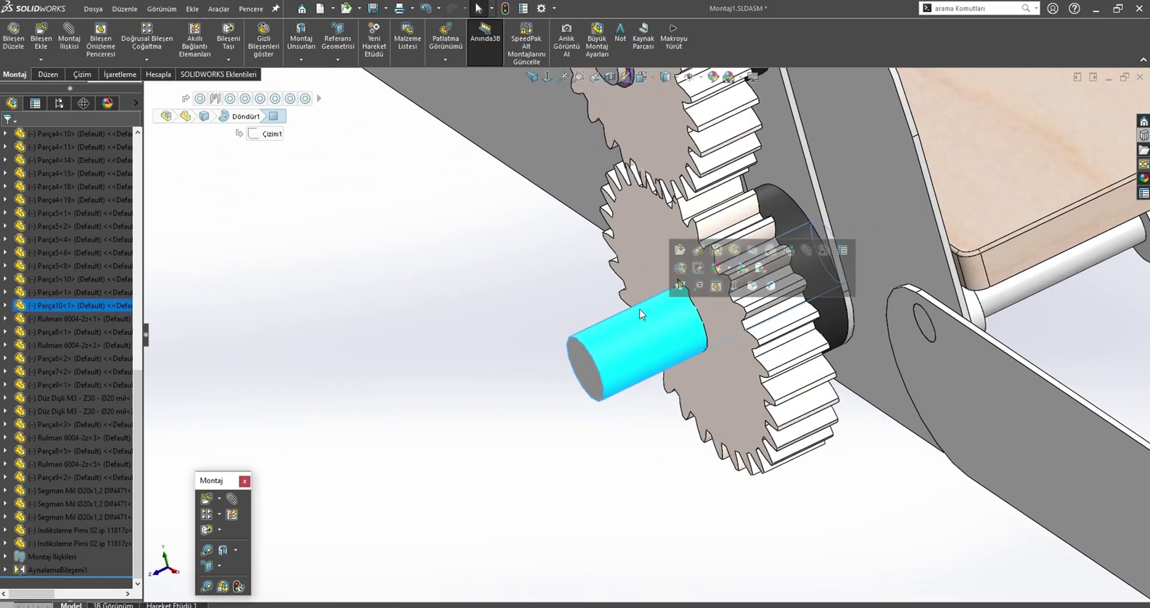
pyautogui.click(590, 359)
pyautogui.keyDown('ctrl'); pyautogui.click(633, 263); pyautogui.keyUp('ctrl')
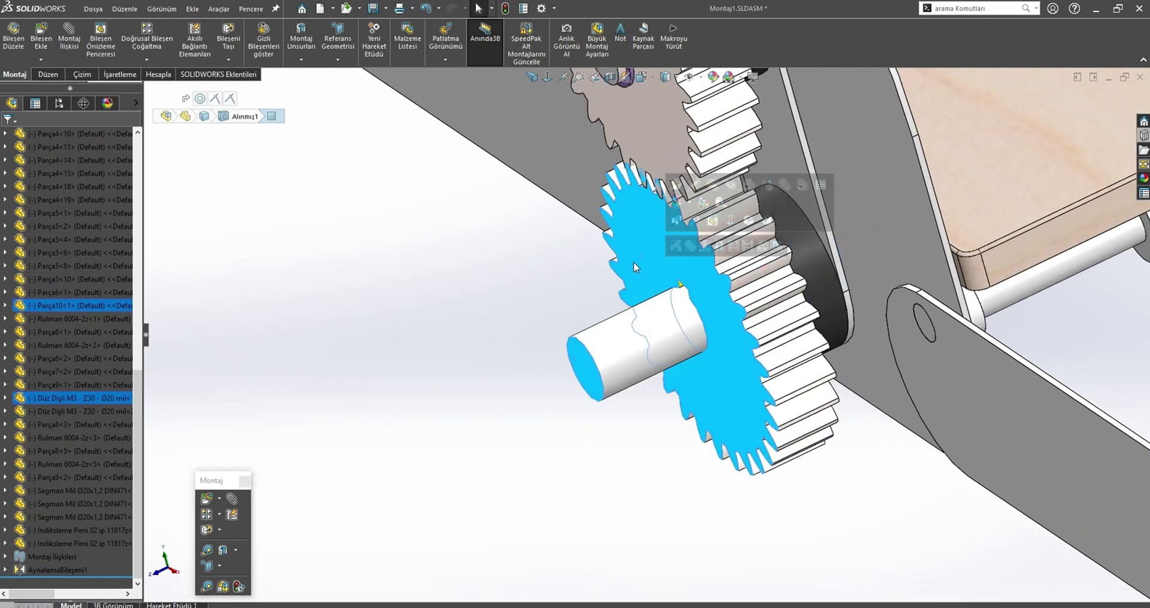
pyautogui.press('Escape')
pyautogui.moveTo(633, 261)
pyautogui.mouseDown(button='middle')
pyautogui.moveTo(636, 352)
pyautogui.moveTo(599, 223)
pyautogui.mouseUp(button='middle')
pyautogui.click(636, 352)
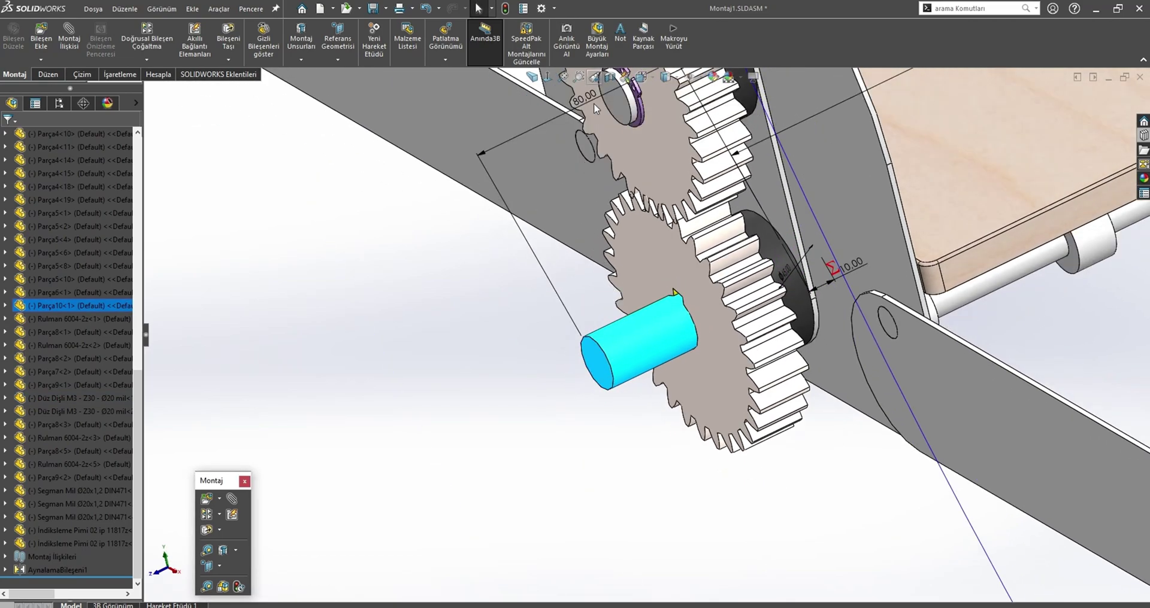
pyautogui.doubleClick(583, 99)
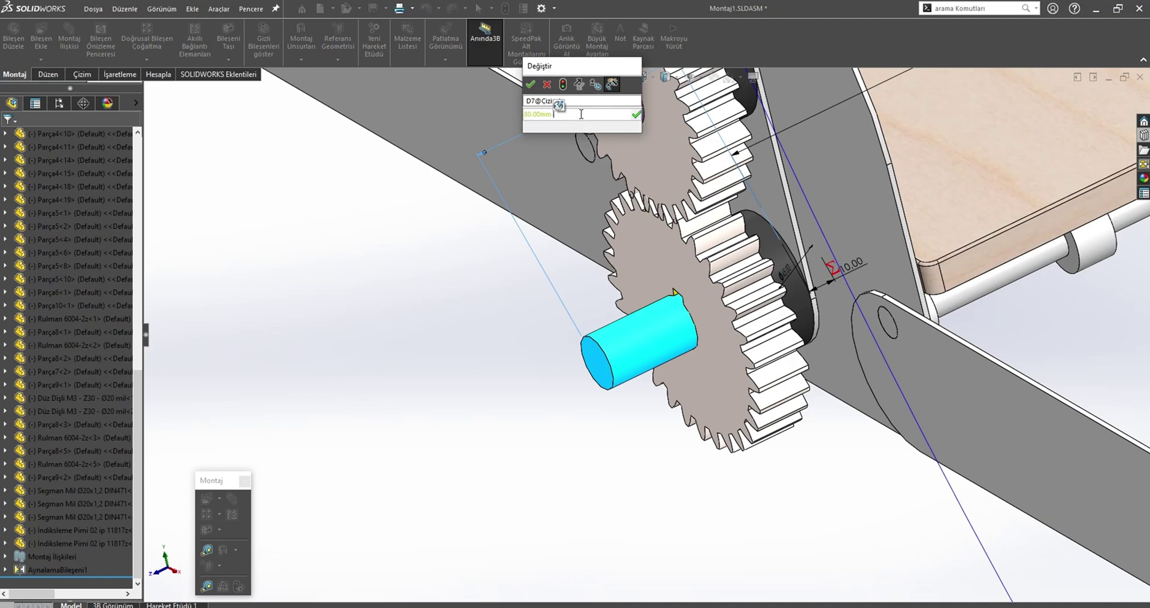
pyautogui.write('76')
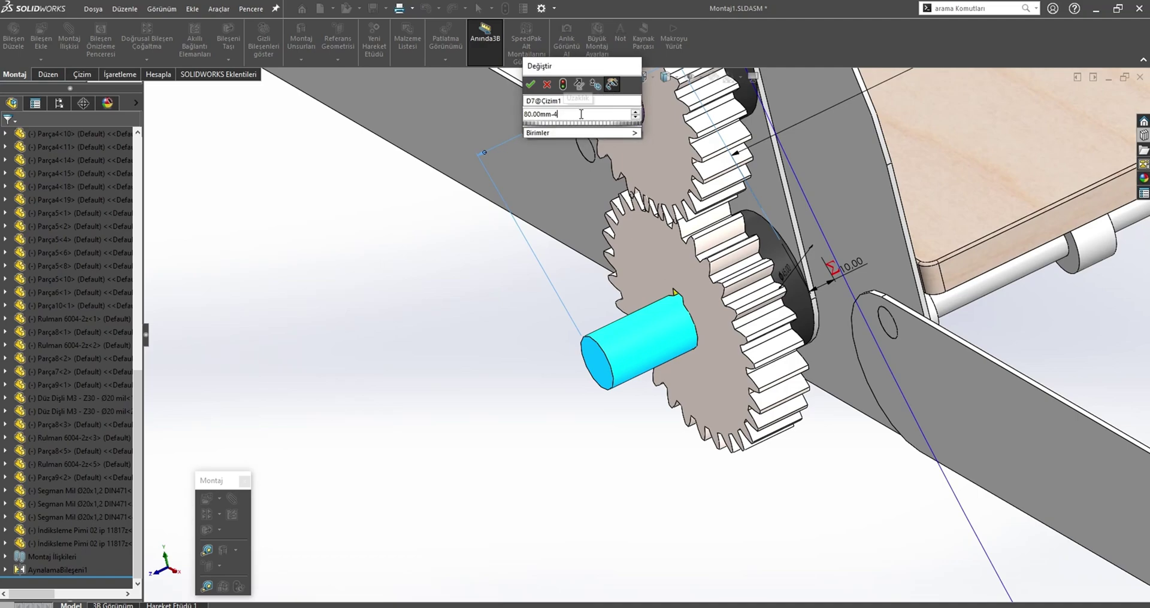
pyautogui.press('Return')
pyautogui.click(446, 233)
pyautogui.moveTo(446, 233)
pyautogui.mouseDown(button='middle')
pyautogui.moveTo(465, 336)
pyautogui.moveTo(629, 325)
pyautogui.mouseUp(button='middle')
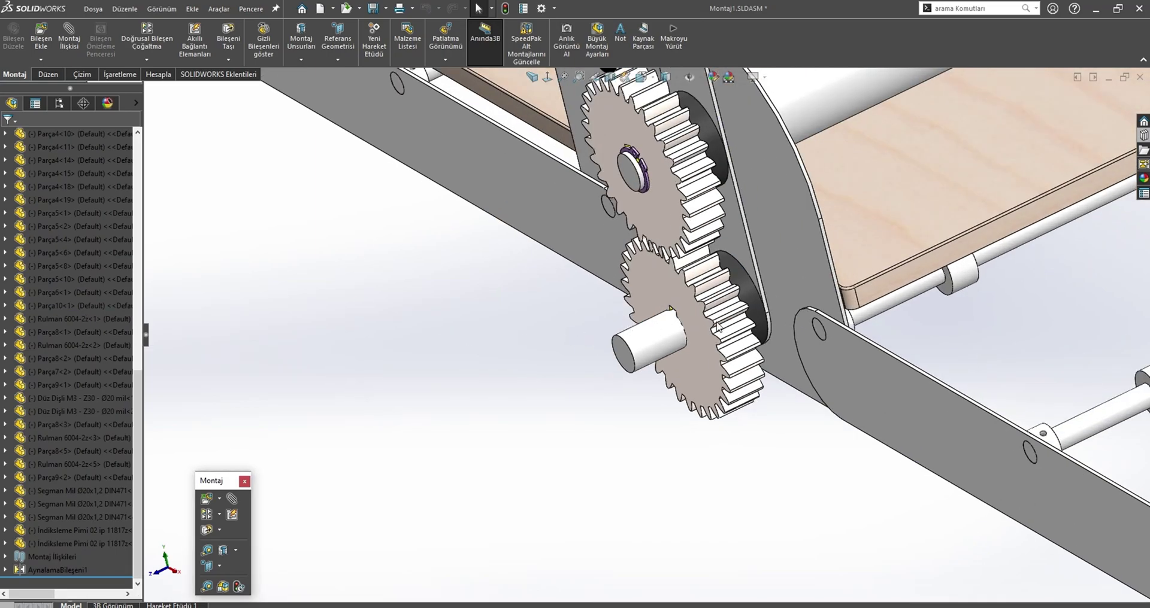
pyautogui.moveTo(718, 326)
pyautogui.mouseDown(button='middle')
pyautogui.moveTo(786, 224)
pyautogui.moveTo(672, 236)
pyautogui.moveTo(539, 287)
pyautogui.moveTo(459, 334)
pyautogui.mouseUp(button='middle')
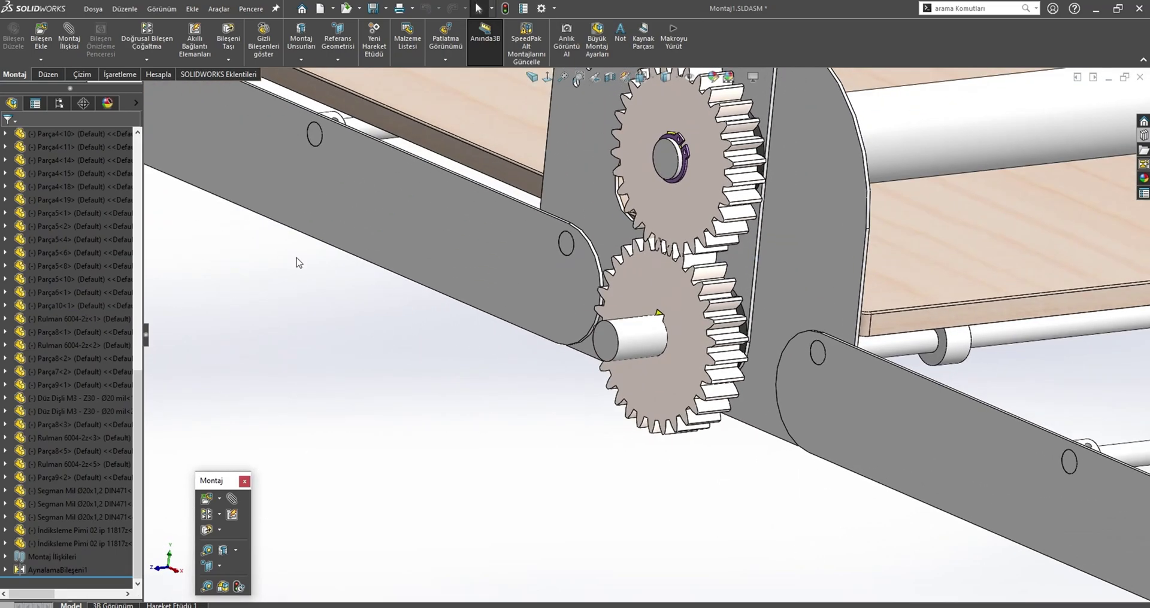
# - Create a new part (Parça) and start a sketch on the Front plane
pyautogui.click(92, 11)
pyautogui.click(105, 31)
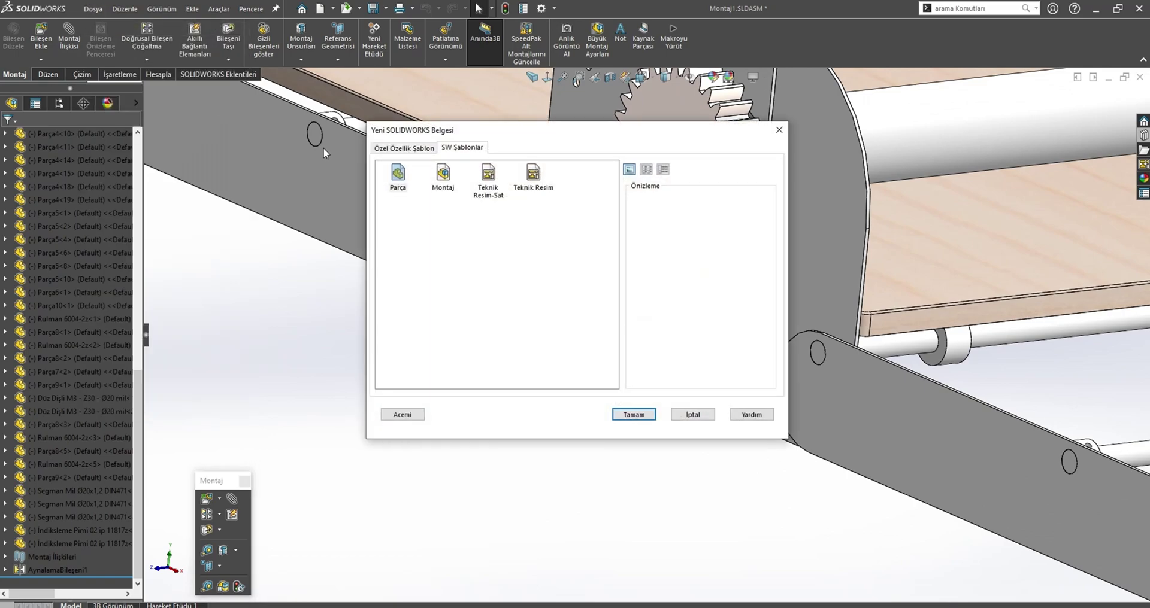
pyautogui.doubleClick(400, 176)
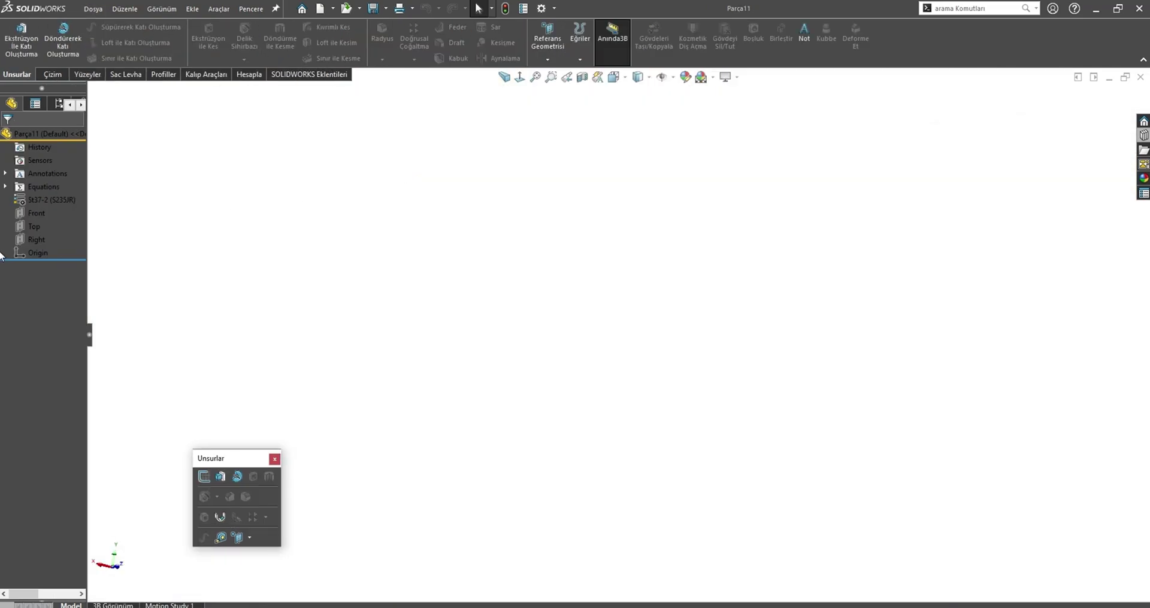
pyautogui.click(28, 213)
pyautogui.click(83, 193)
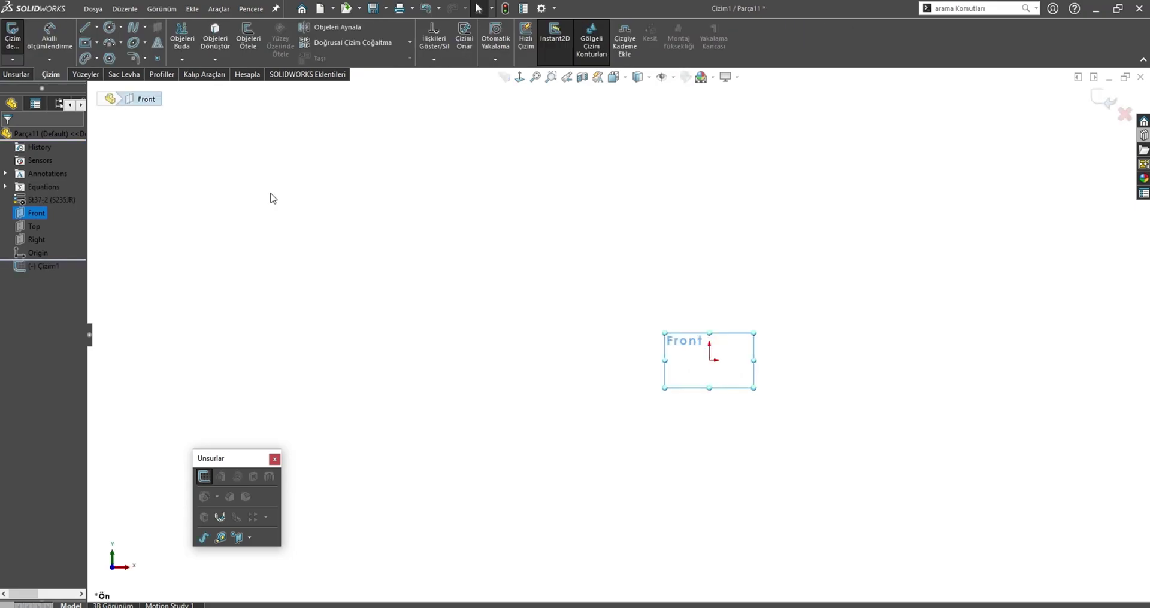
# - Draw a closed L-shaped stepped line profile starting at the origin
pyautogui.click(84, 27)
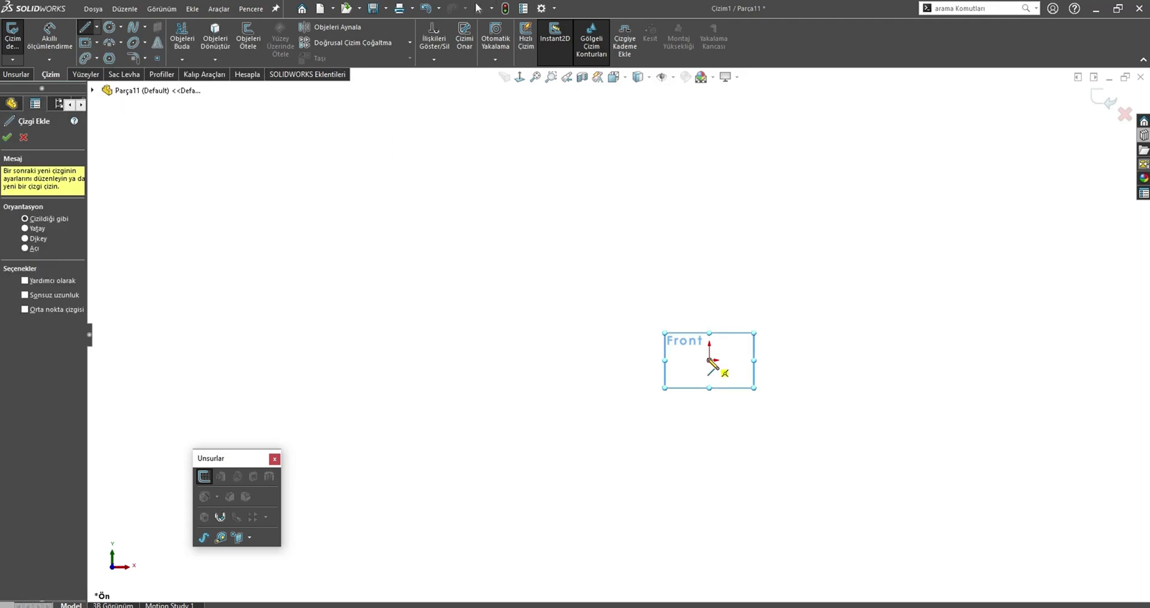
pyautogui.click(709, 313)
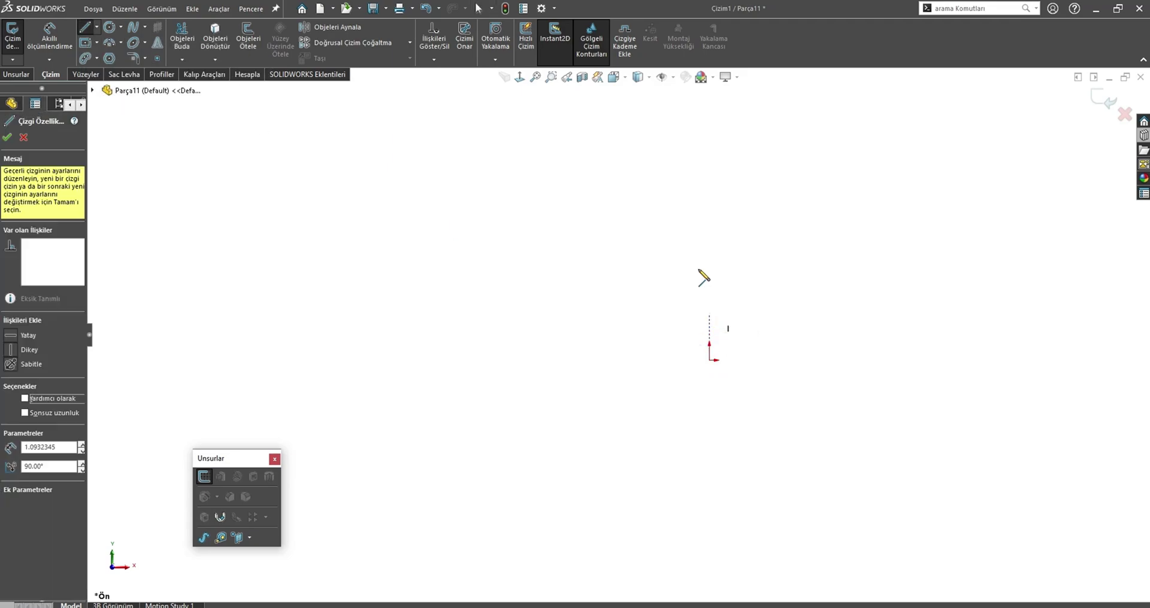
pyautogui.click(711, 188)
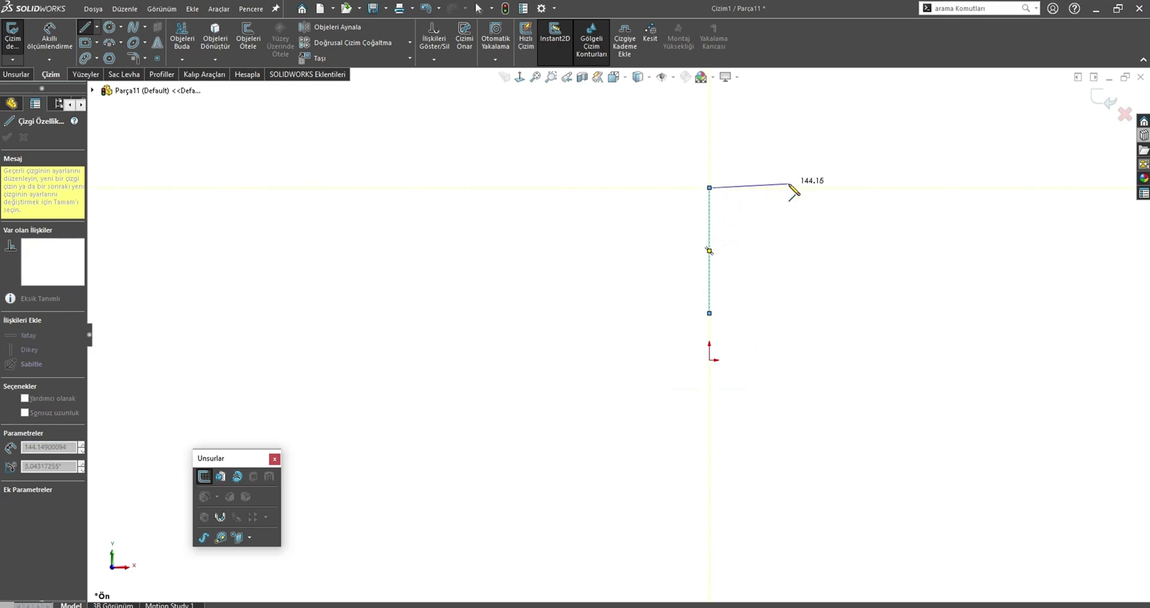
pyautogui.click(763, 188)
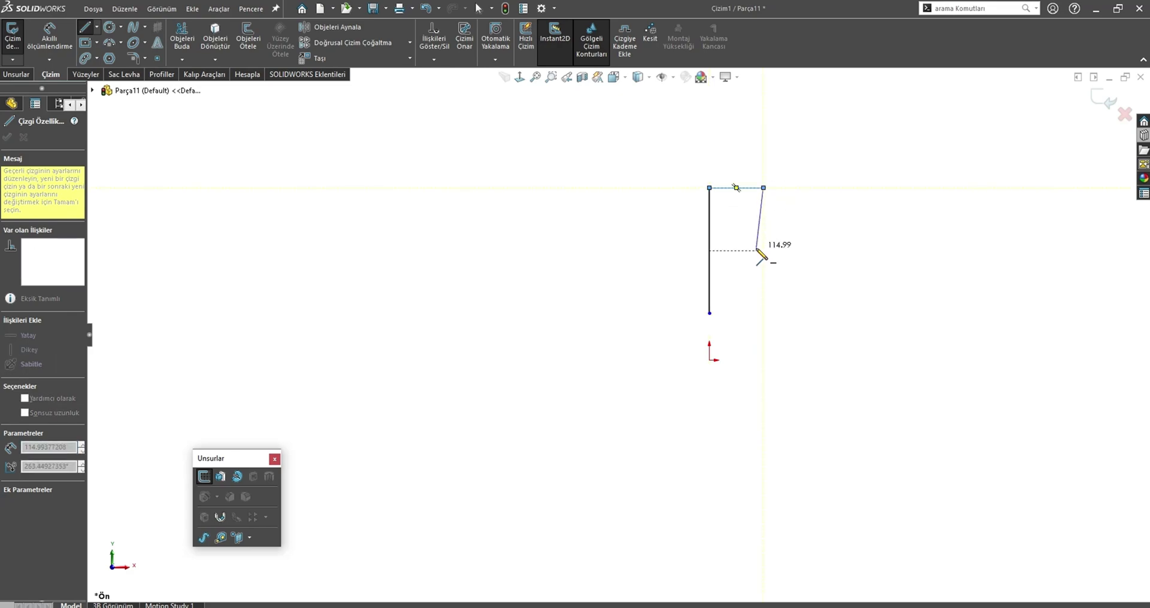
pyautogui.click(763, 286)
pyautogui.click(782, 285)
pyautogui.click(782, 313)
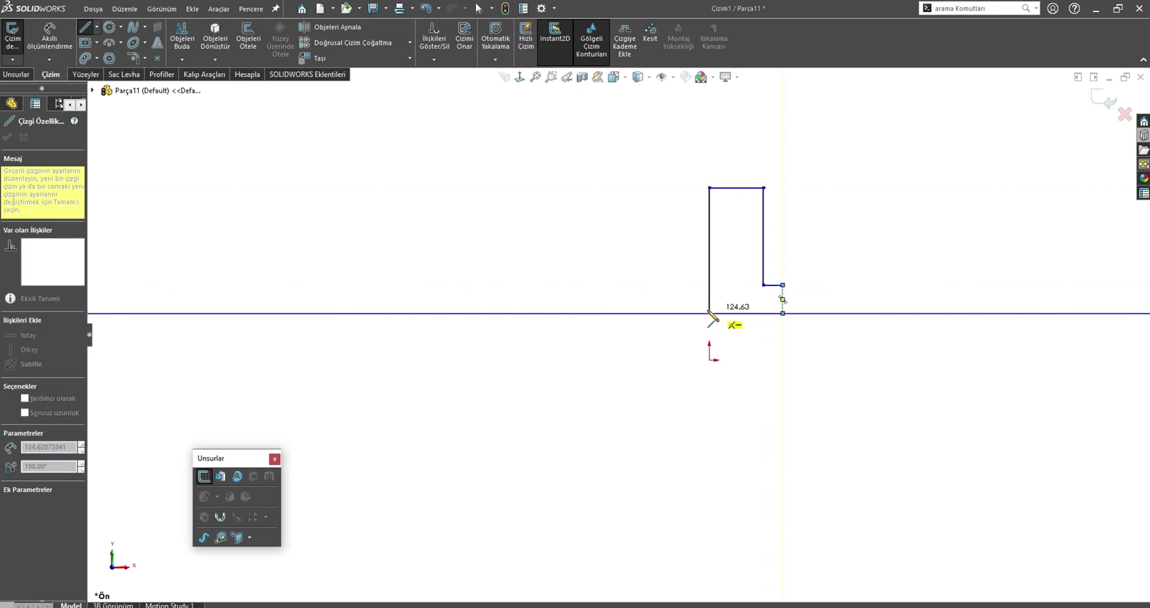
pyautogui.click(709, 313)
pyautogui.press('Escape')
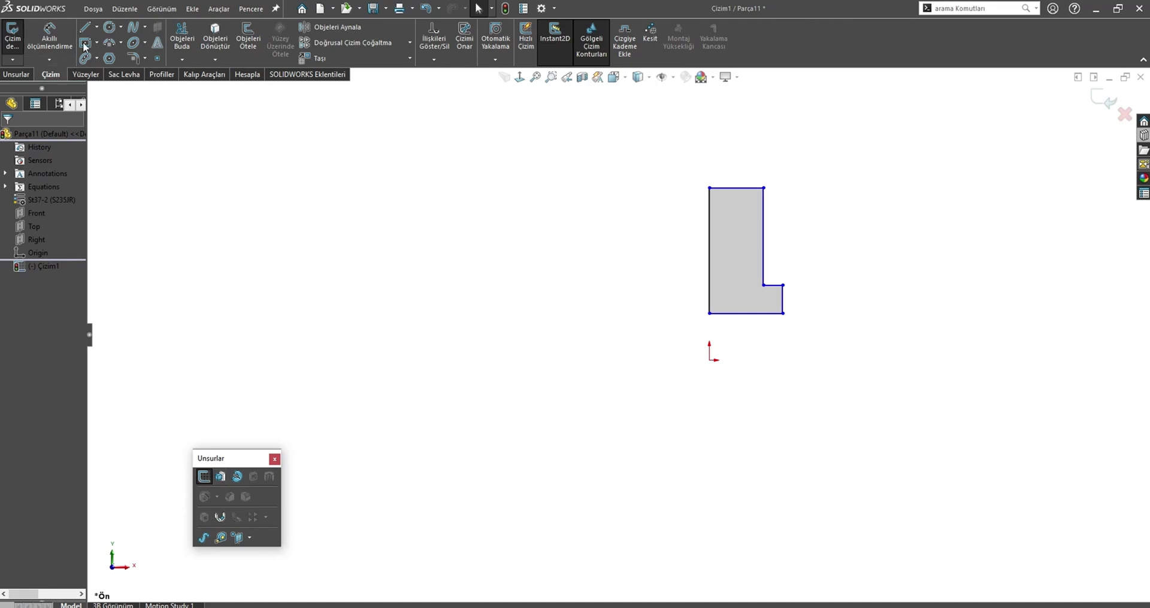
# - Draw a horizontal construction line leftward from the origin as the revolve axis
pyautogui.click(85, 27)
pyautogui.moveTo(709, 360); pyautogui.dragTo(650, 360)
pyautogui.press('Escape')
pyautogui.click(671, 360)
pyautogui.click(713, 324)
# - Dimension the axis to the L's bottom edge as 20
pyautogui.press('s')
pyautogui.click(704, 393)
pyautogui.click(676, 360)
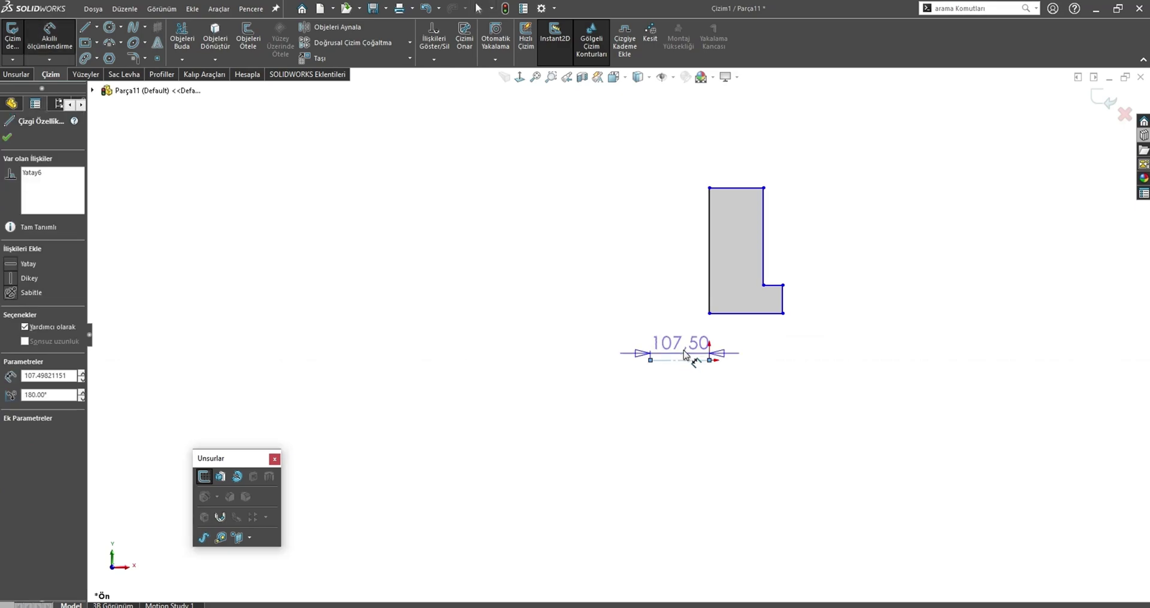
pyautogui.click(733, 313)
pyautogui.click(594, 493)
pyautogui.write('20')
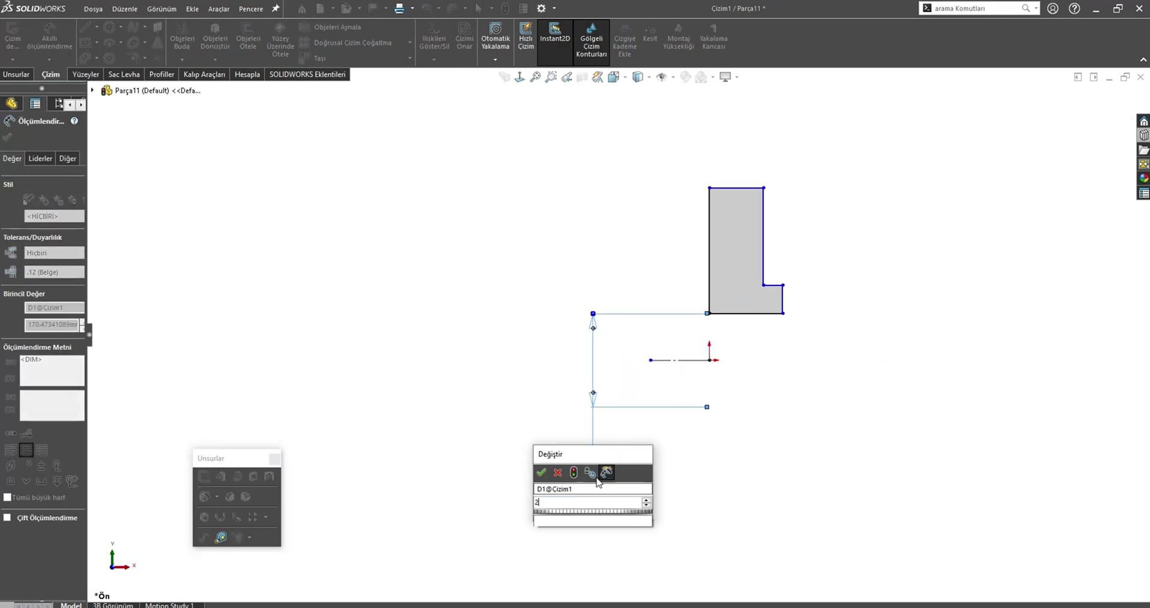
pyautogui.press('Return')
pyautogui.press('Escape')
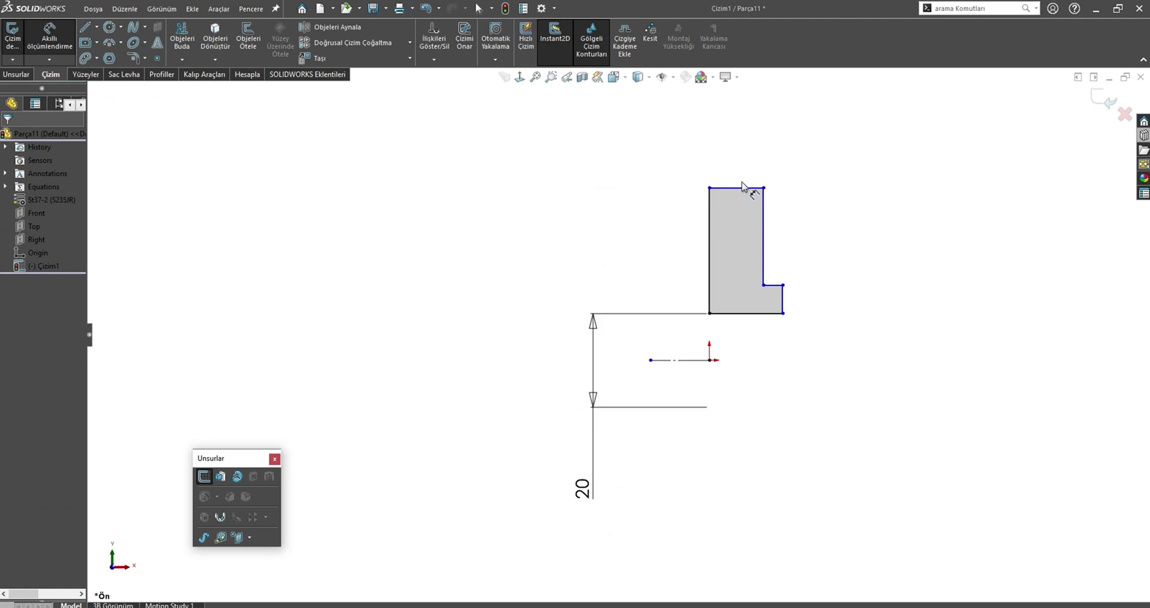
# - Dimension the L's top edge to the axis as 80
pyautogui.click(743, 188)
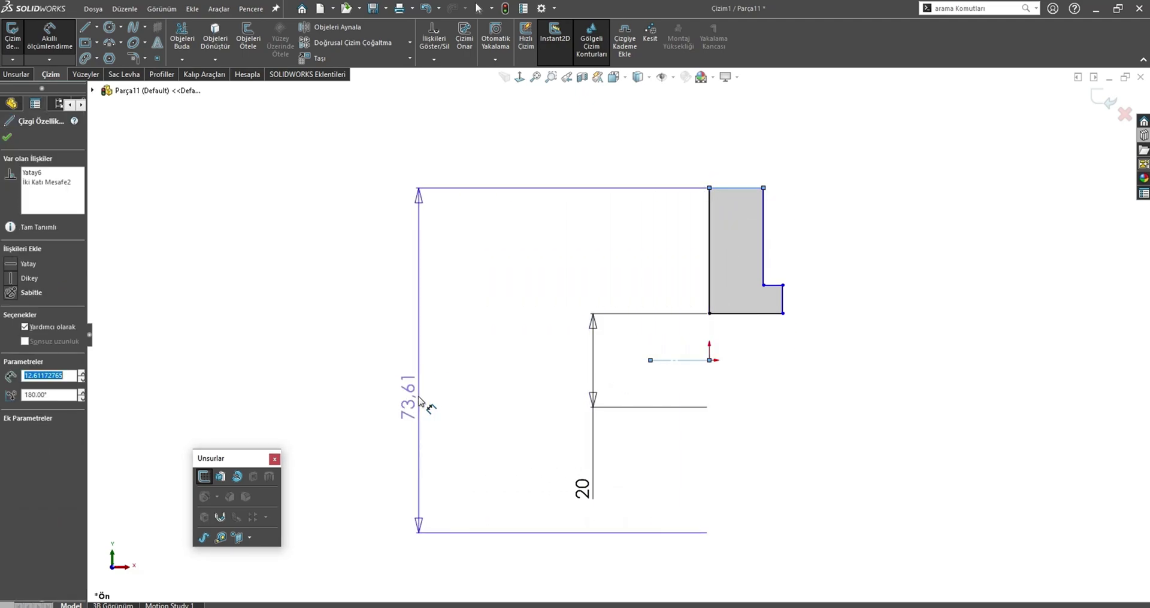
pyautogui.click(420, 400)
pyautogui.write('80')
pyautogui.press('Return')
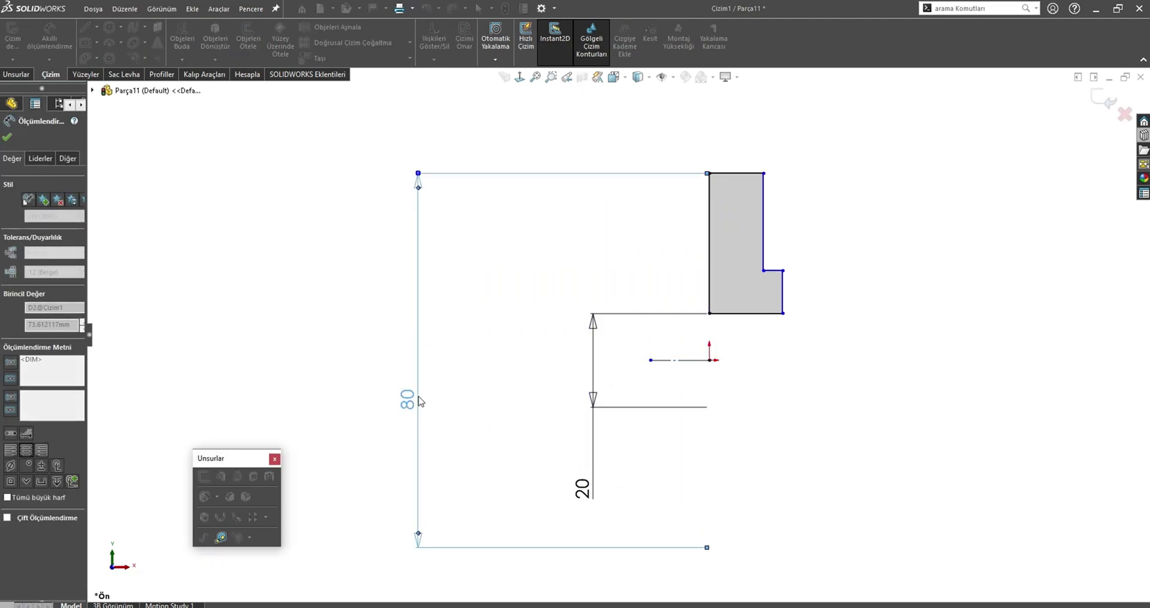
pyautogui.press('Escape')
pyautogui.press('Escape')
# - Dimension the top width as 20, then change it to 25
pyautogui.click(746, 174)
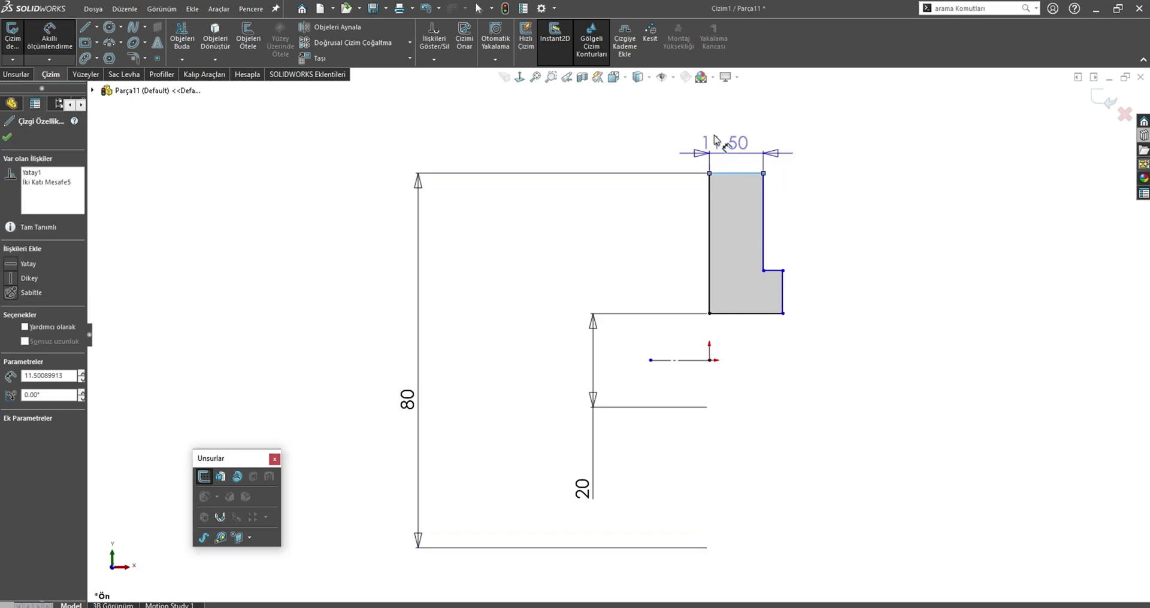
pyautogui.click(580, 117)
pyautogui.write('20')
pyautogui.press('Return')
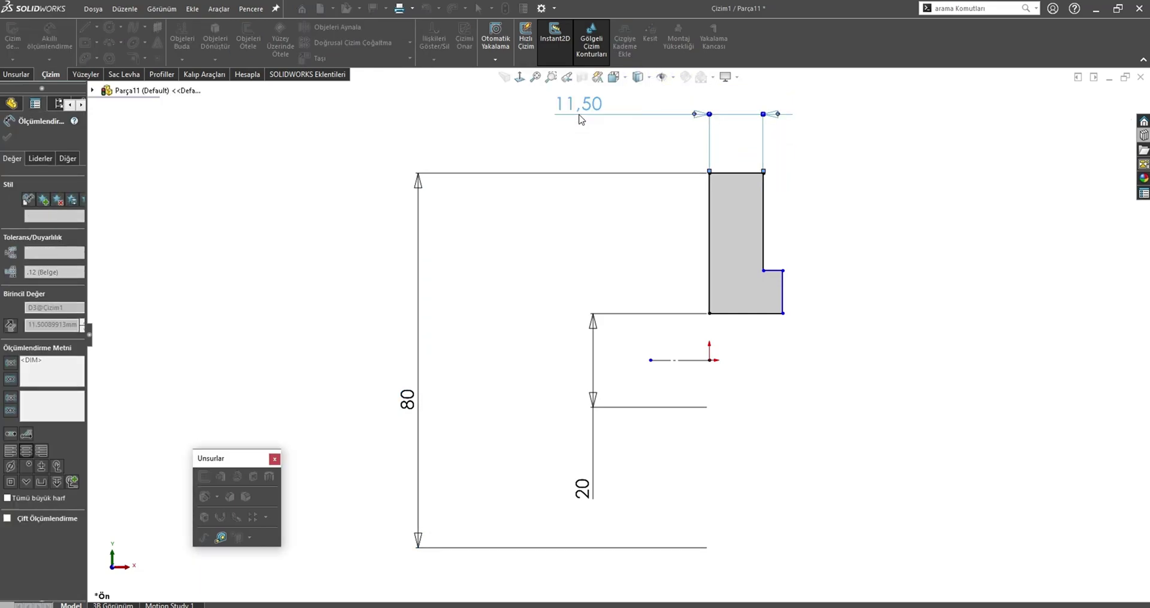
pyautogui.doubleClick(479, 104)
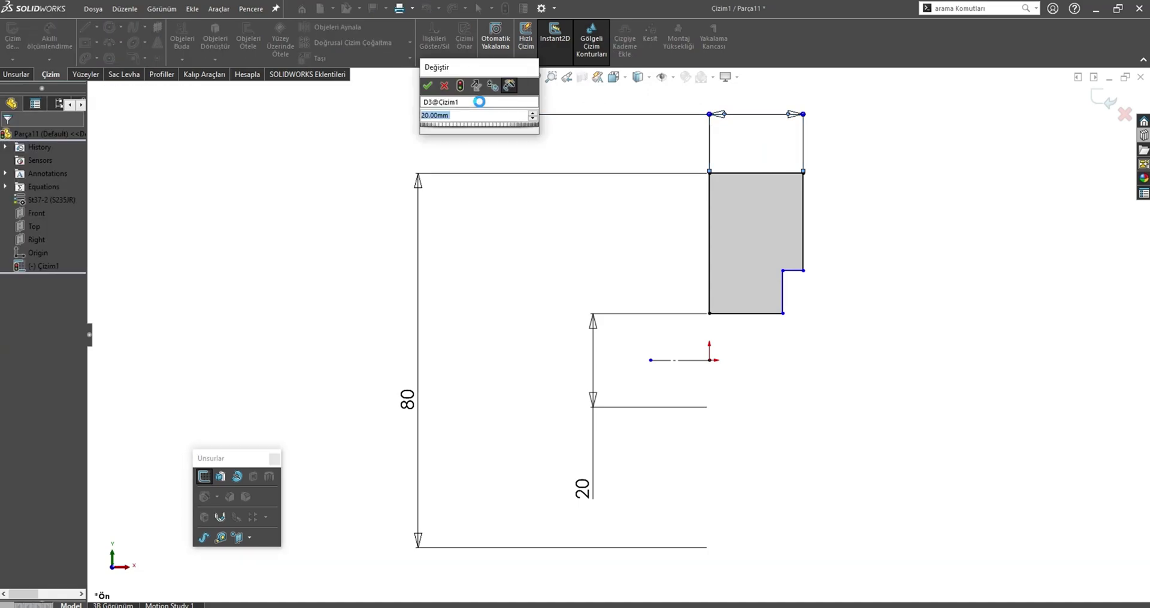
pyautogui.write('25')
pyautogui.press('Return')
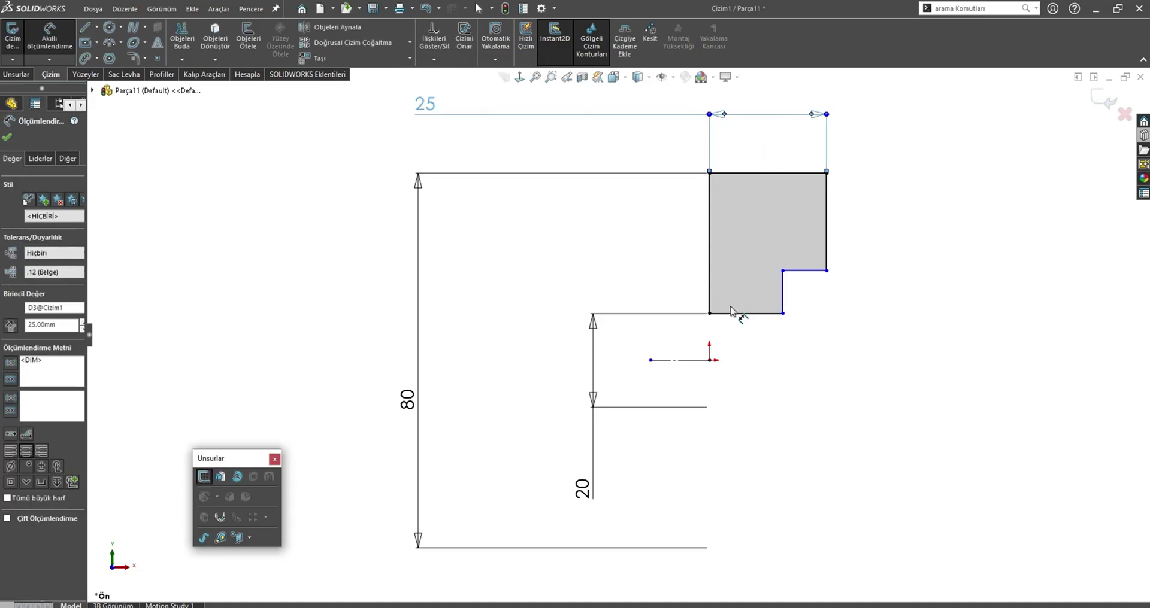
# - Stretch the lower step outward and set the notch width to 5
pyautogui.moveTo(782, 313); pyautogui.dragTo(878, 313)
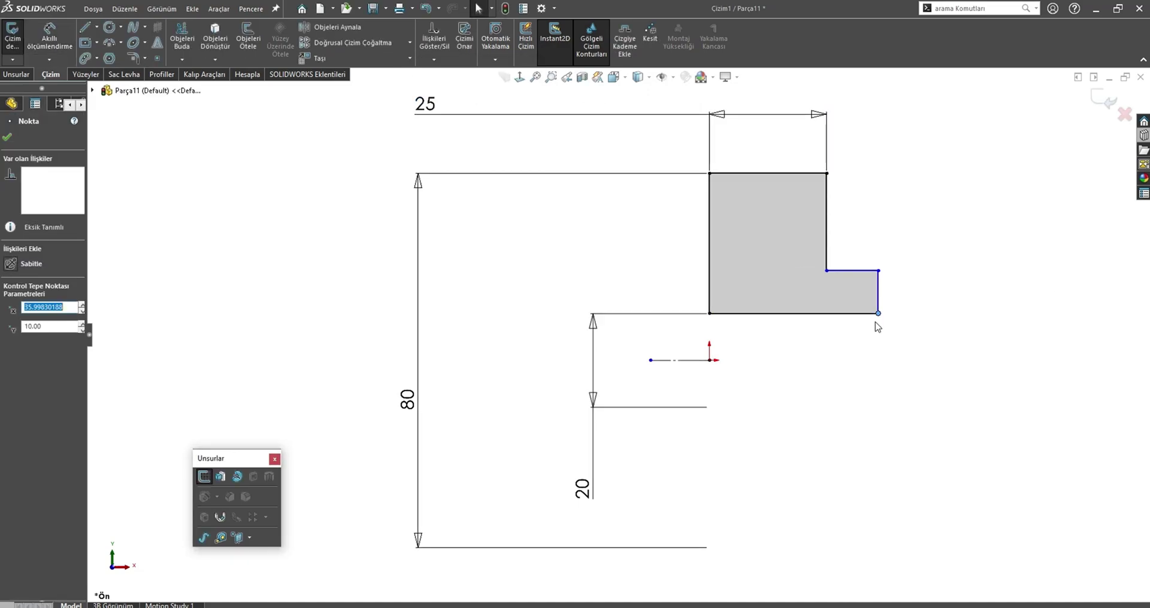
pyautogui.press('s')
pyautogui.click(817, 346)
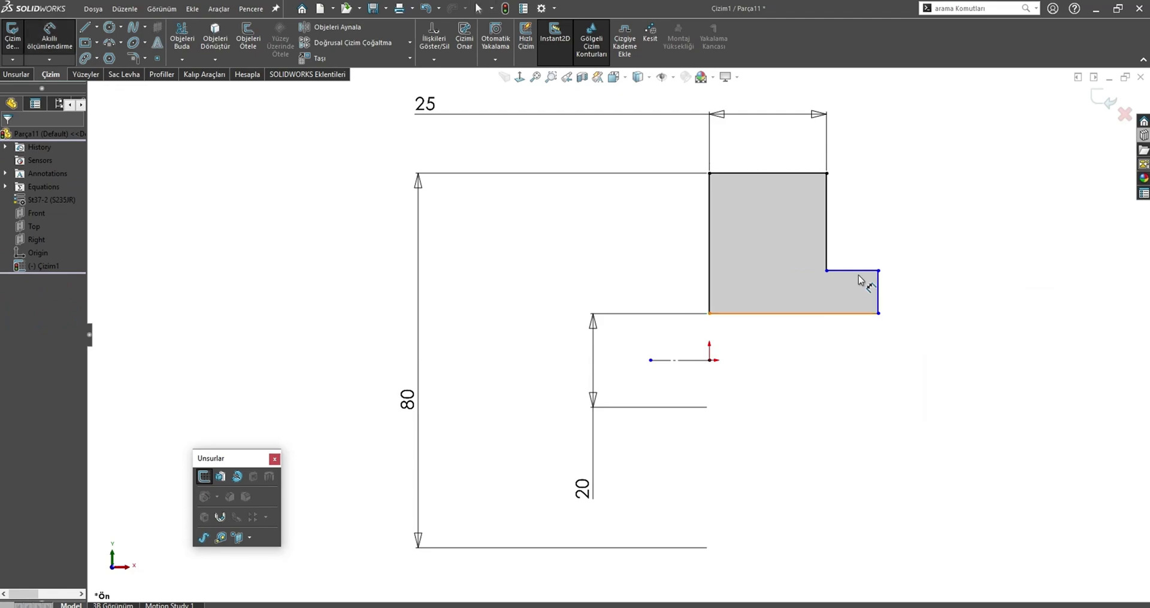
pyautogui.click(857, 273)
pyautogui.click(845, 246)
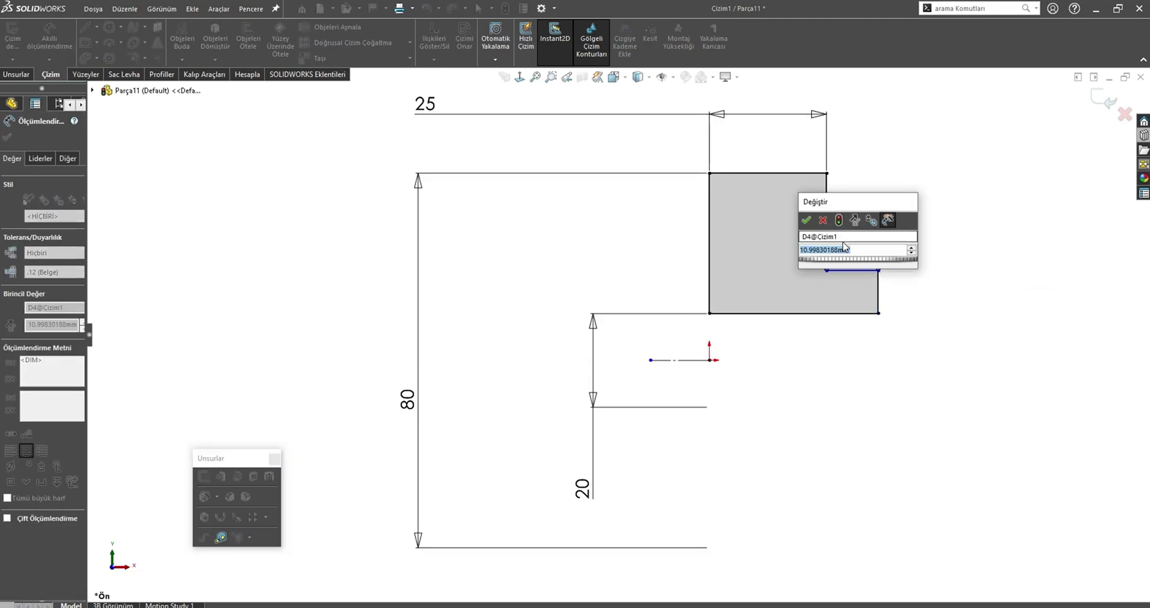
pyautogui.write('2')
pyautogui.press('Return')
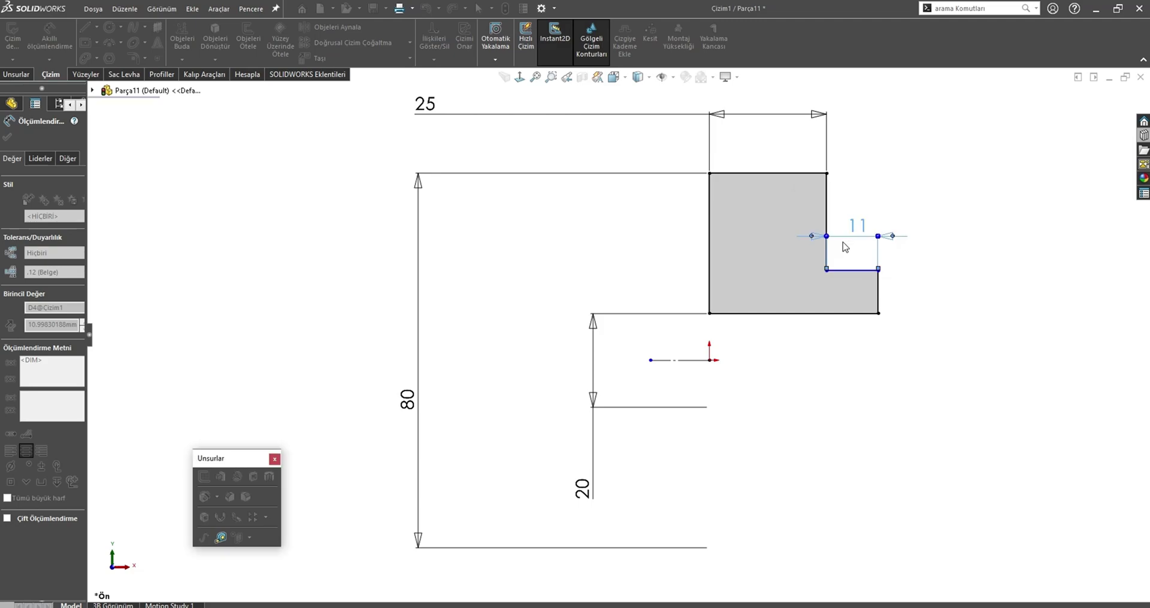
pyautogui.press('Escape')
# - Dimension the notch line to the construction axis as 30
pyautogui.press('s')
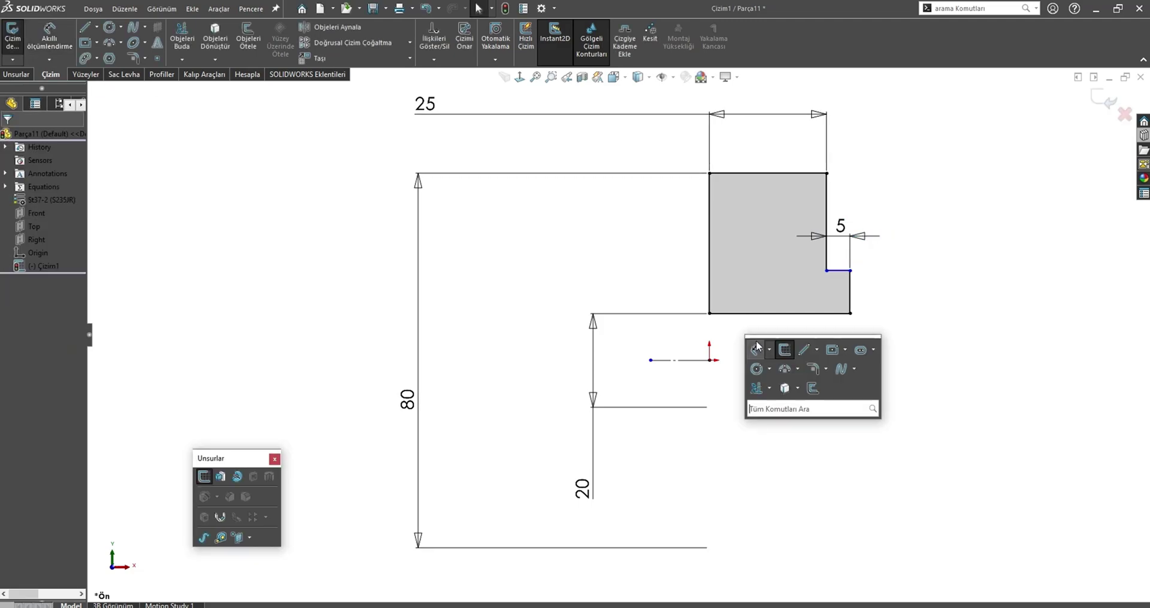
pyautogui.click(759, 347)
pyautogui.click(844, 272)
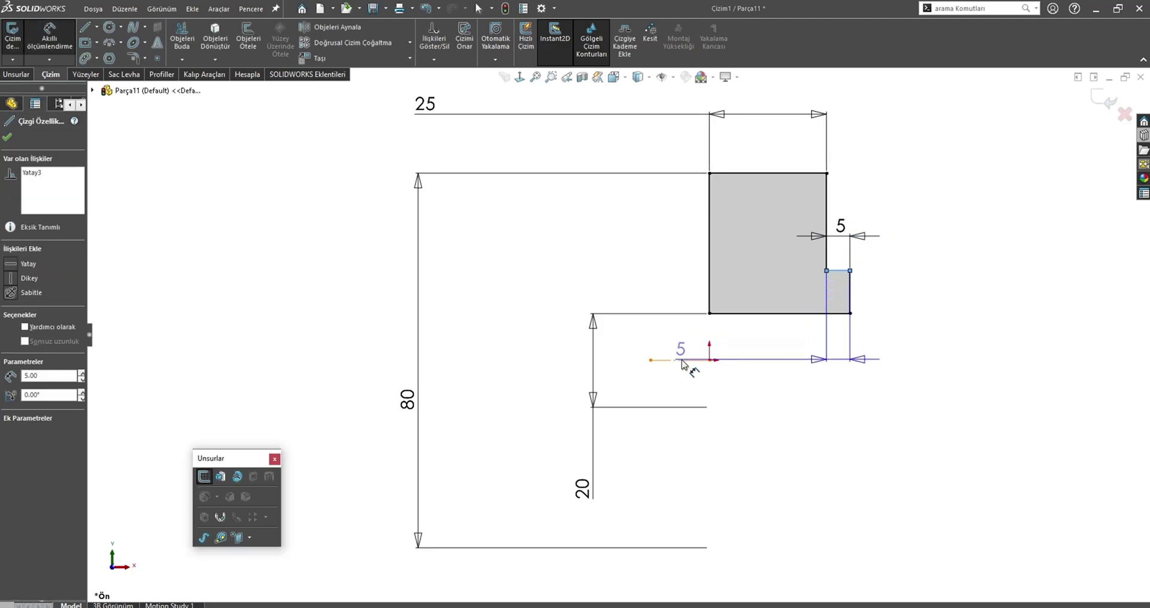
pyautogui.click(683, 360)
pyautogui.click(954, 479)
pyautogui.write('30')
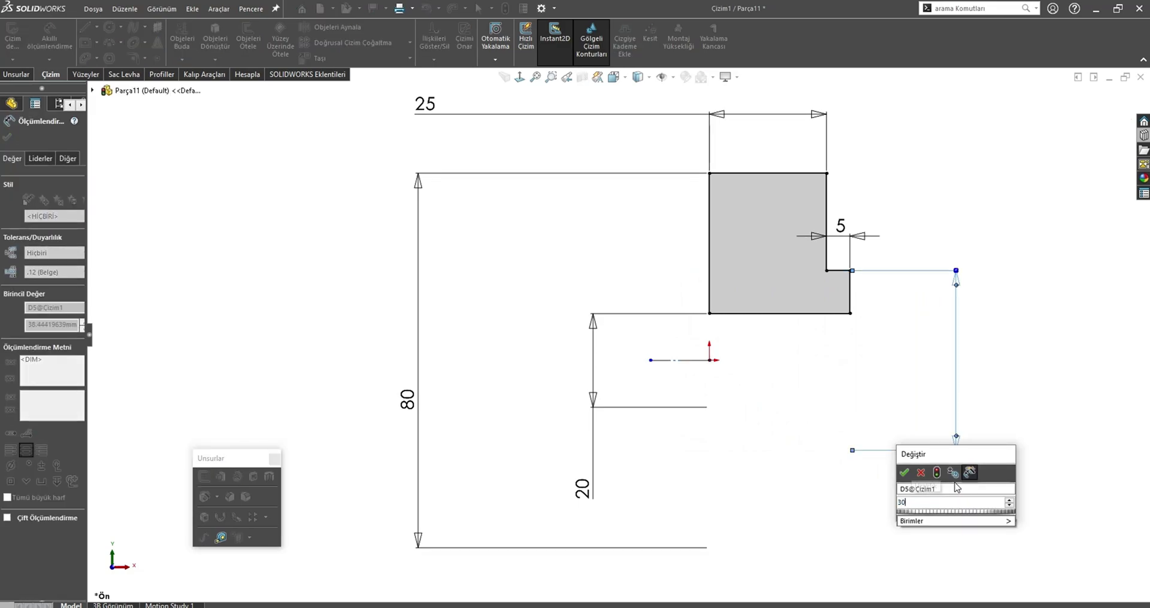
pyautogui.press('Return')
pyautogui.press('Escape')
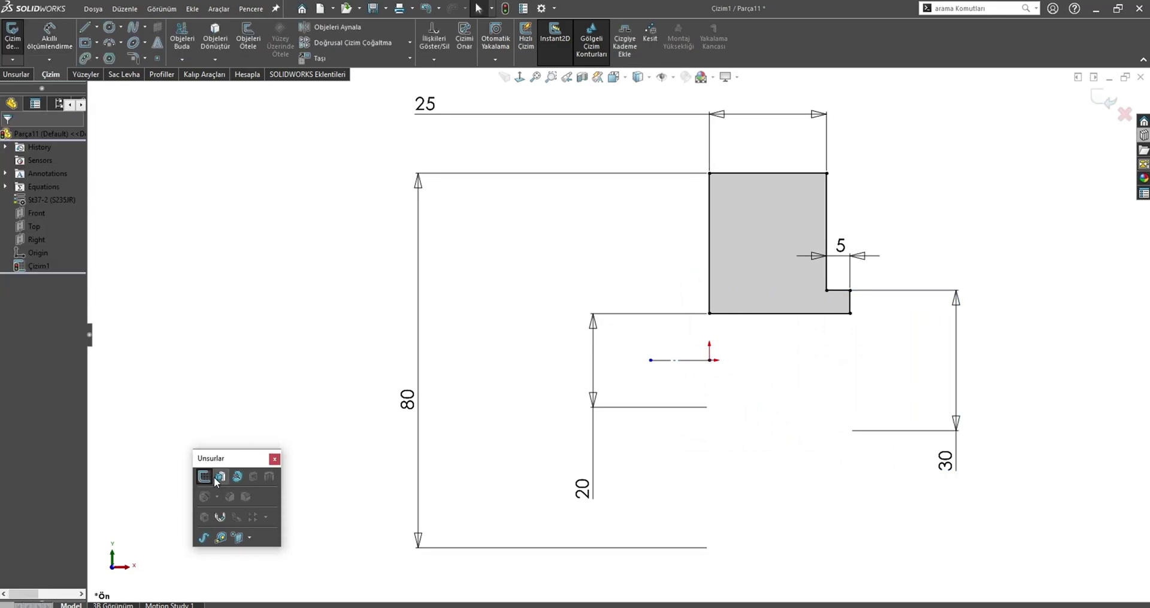
# - Revolve the L-profile 360° into a solid stepped wheel
pyautogui.click(239, 477)
pyautogui.click(1103, 111)
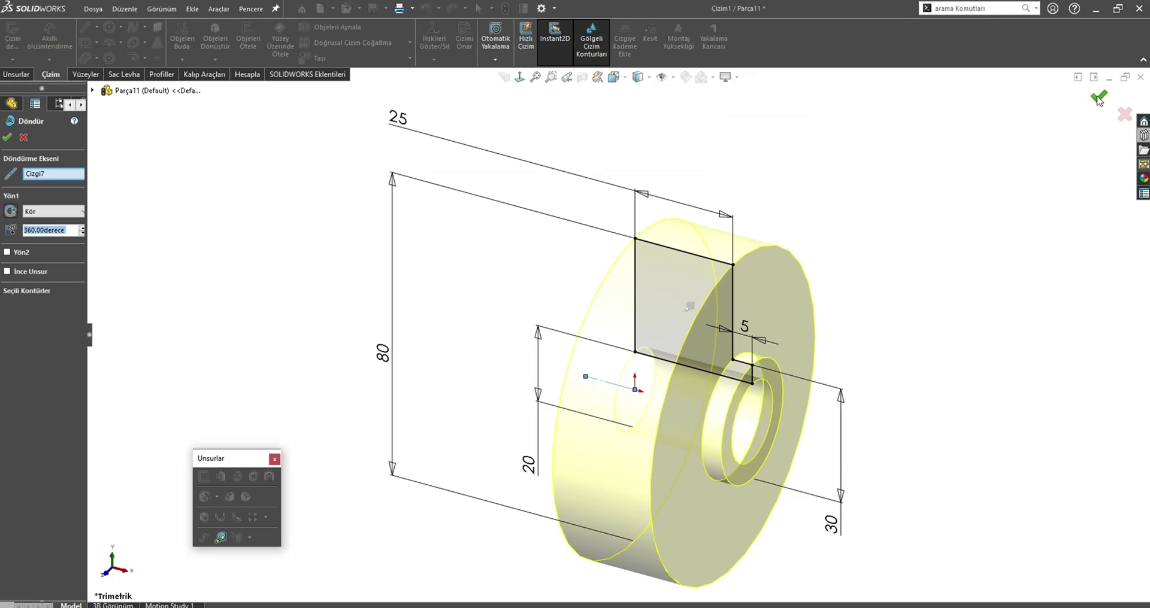
pyautogui.moveTo(809, 341)
pyautogui.mouseDown(button='middle')
pyautogui.moveTo(906, 314)
pyautogui.moveTo(817, 359)
pyautogui.moveTo(726, 360)
pyautogui.moveTo(707, 372)
pyautogui.mouseUp(button='middle')
# - Change the inner step's 30 dimension to 40 and open the Design Library
pyautogui.click(704, 350)
pyautogui.doubleClick(704, 351)
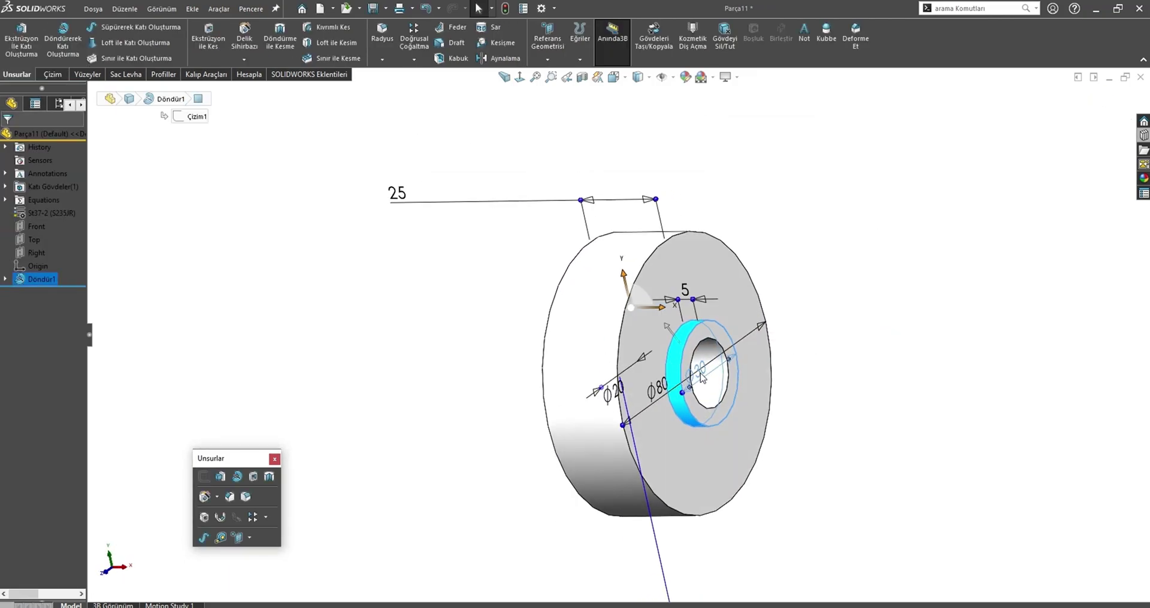
pyautogui.click(707, 372)
pyautogui.press('Return')
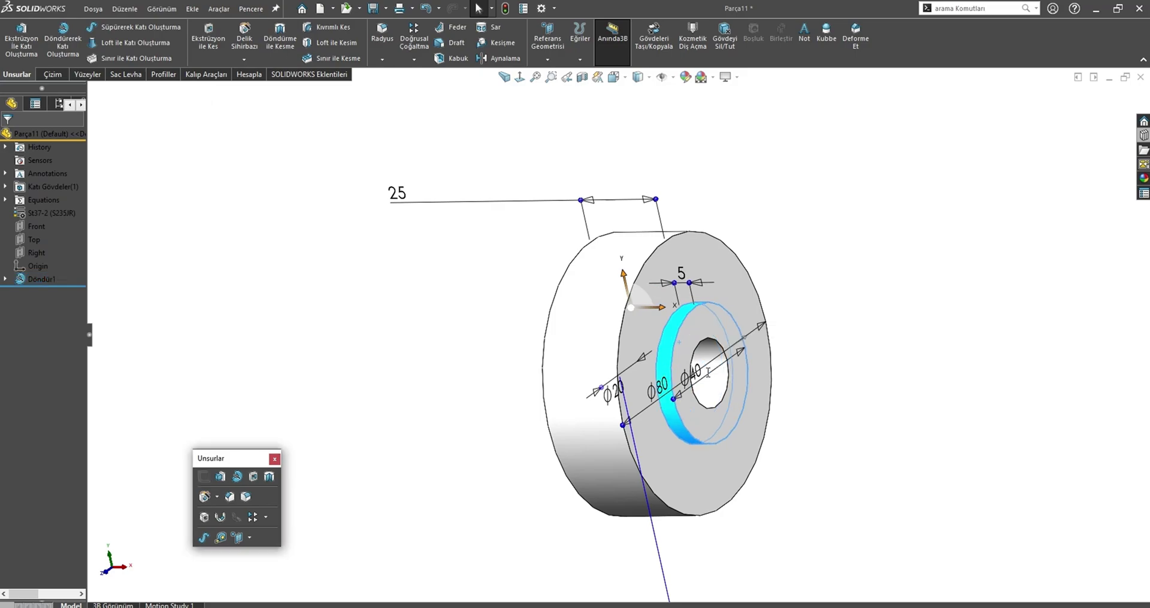
pyautogui.click(526, 378)
pyautogui.moveTo(526, 377)
pyautogui.mouseDown(button='middle')
pyautogui.moveTo(724, 385)
pyautogui.moveTo(667, 356)
pyautogui.mouseUp(button='middle')
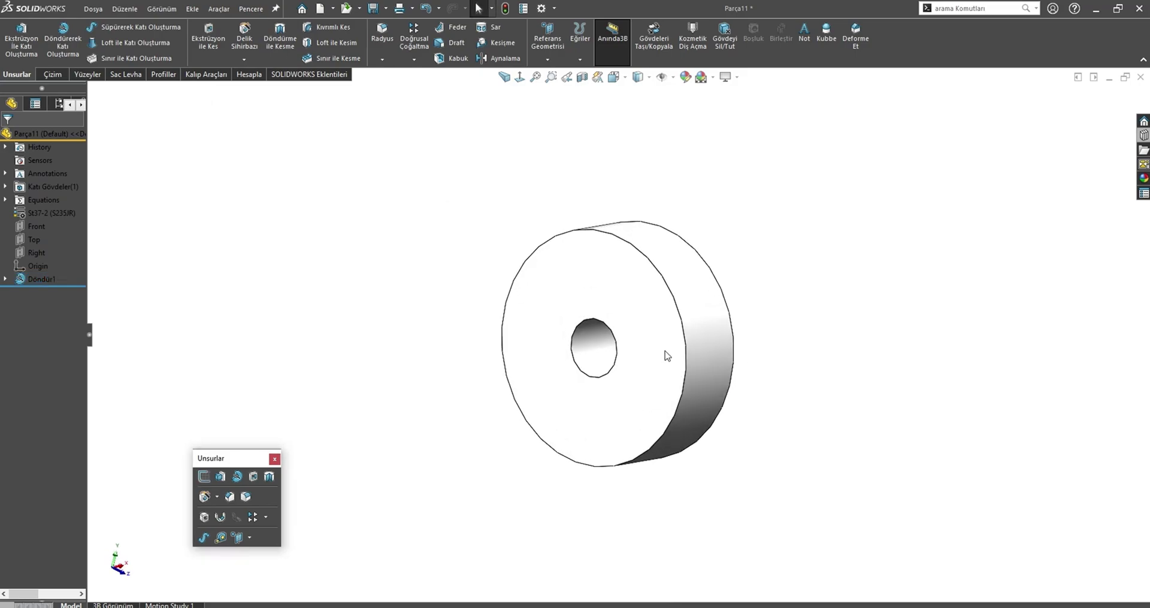
pyautogui.click(1142, 136)
# - Place the 6 X 2.8 Ø20 keyed bore from Design Library keyways concentric with the hole
pyautogui.click(1011, 127)
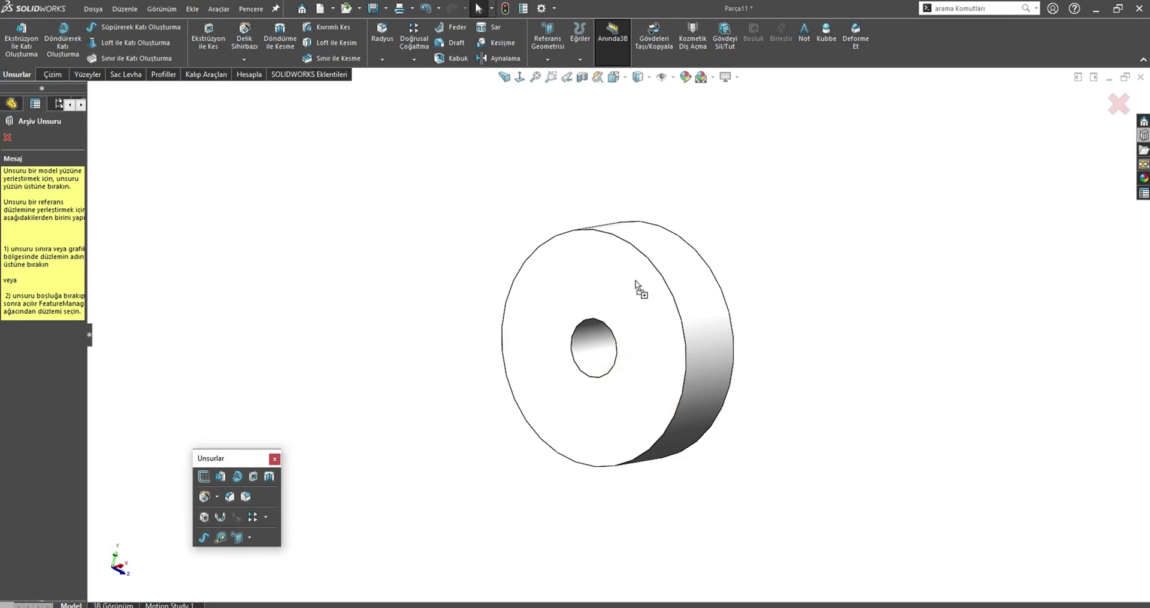
pyautogui.moveTo(949, 268); pyautogui.dragTo(658, 274)
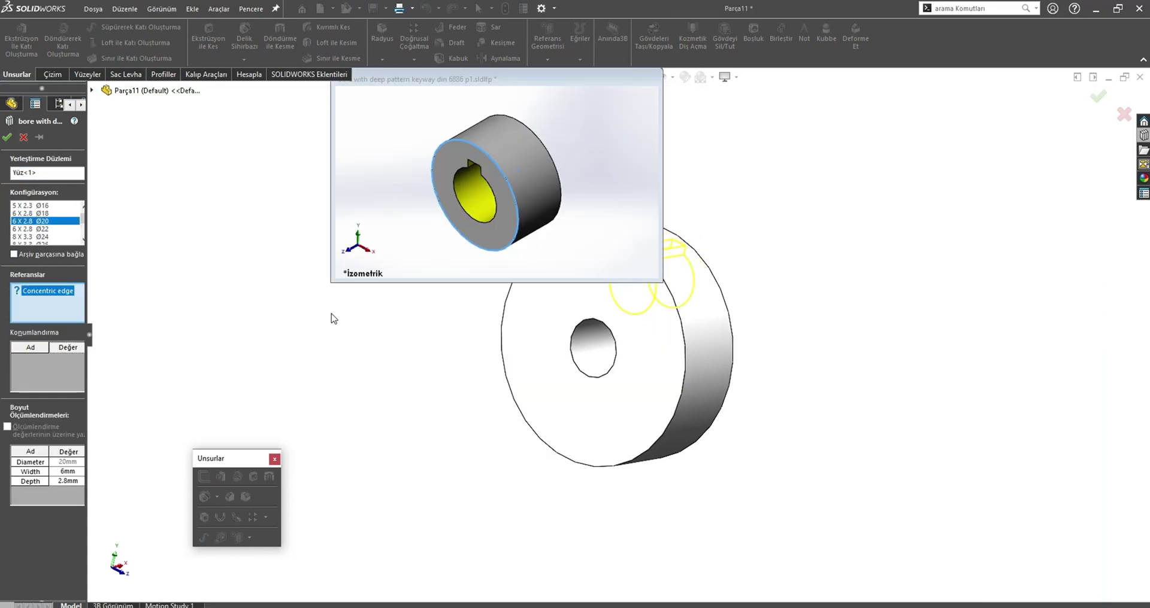
pyautogui.click(576, 369)
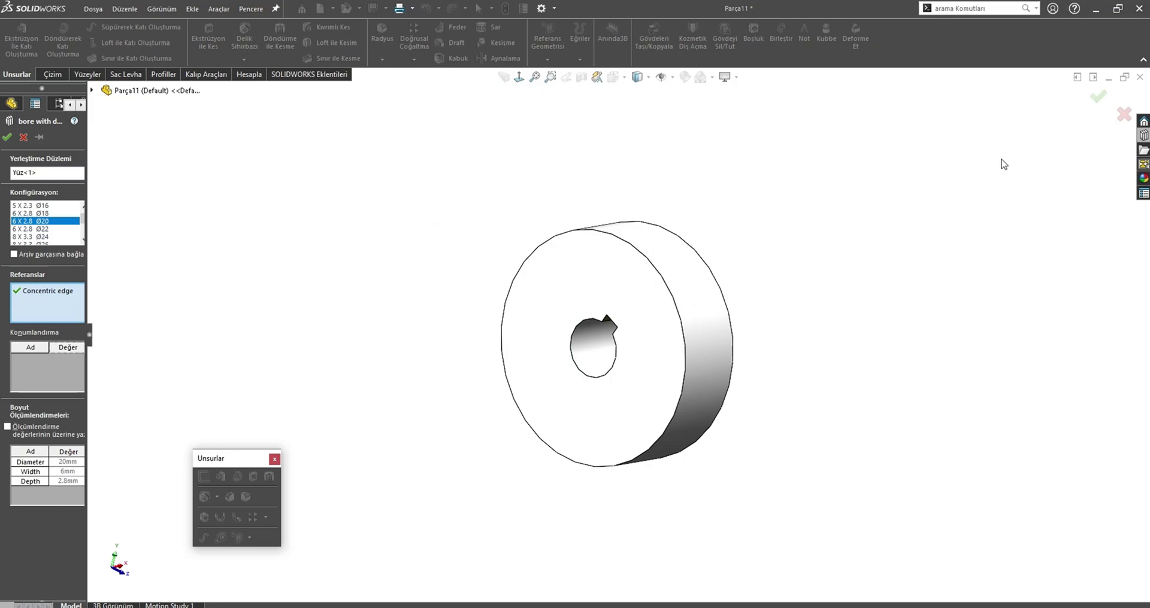
pyautogui.click(1096, 98)
pyautogui.hotkey('ctrl', '3')
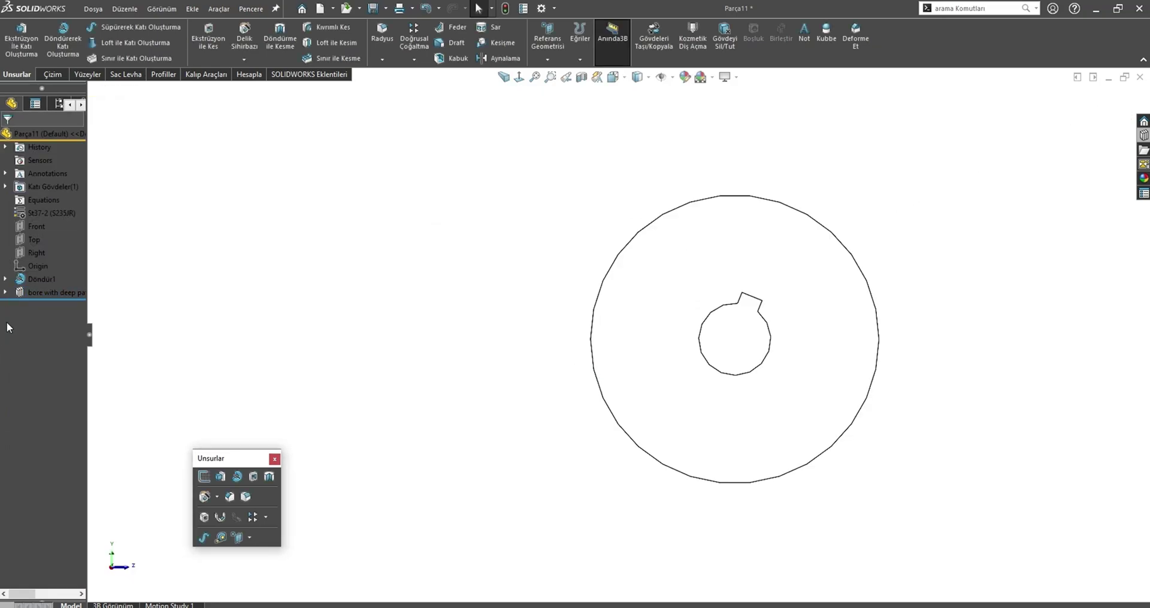
# - Reduce the revolved hole's Ø20 dimension to 15 and start saving the part
pyautogui.click(24, 282)
pyautogui.moveTo(539, 334)
pyautogui.mouseDown(button='middle')
pyautogui.moveTo(475, 303)
pyautogui.moveTo(552, 390)
pyautogui.moveTo(745, 346)
pyautogui.mouseUp(button='middle')
pyautogui.doubleClick(727, 340)
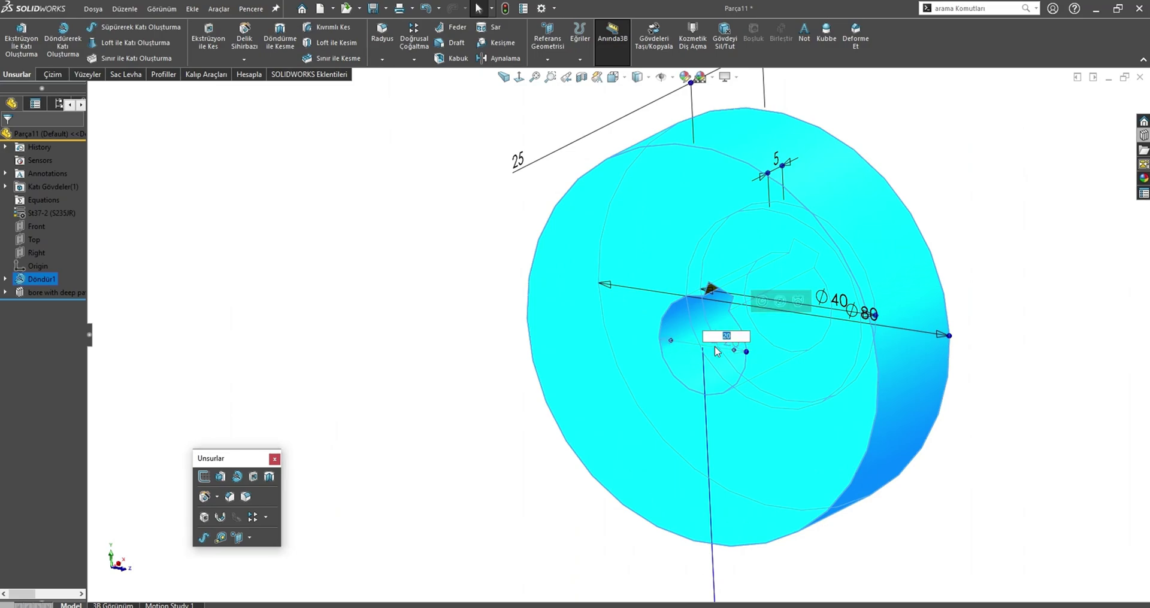
pyautogui.press('Return')
pyautogui.click(311, 301)
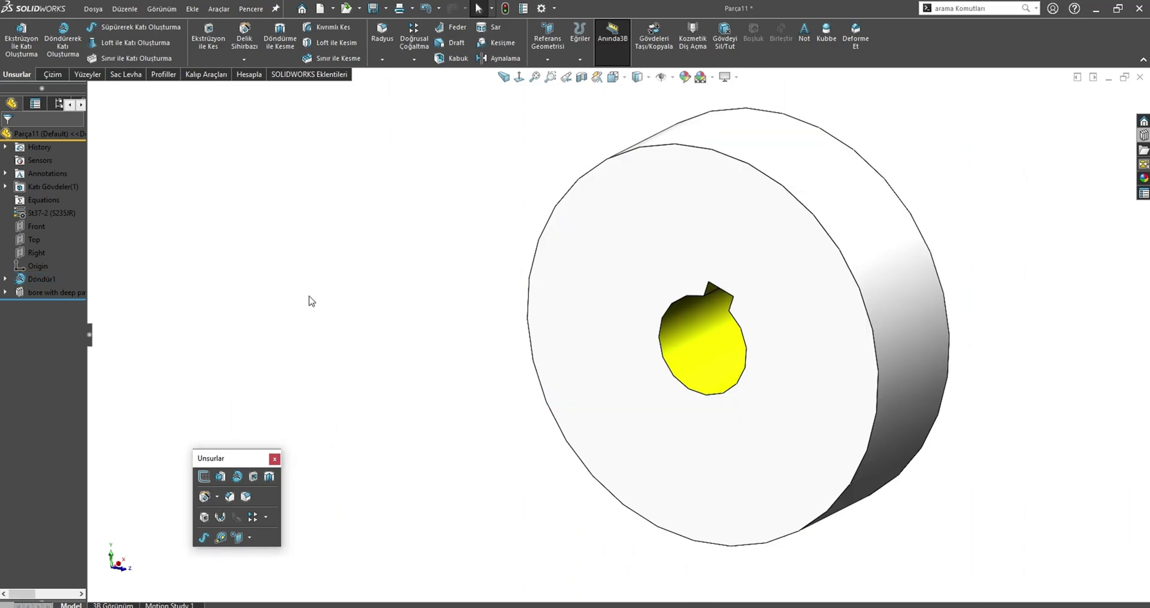
pyautogui.hotkey('ctrl', 's')
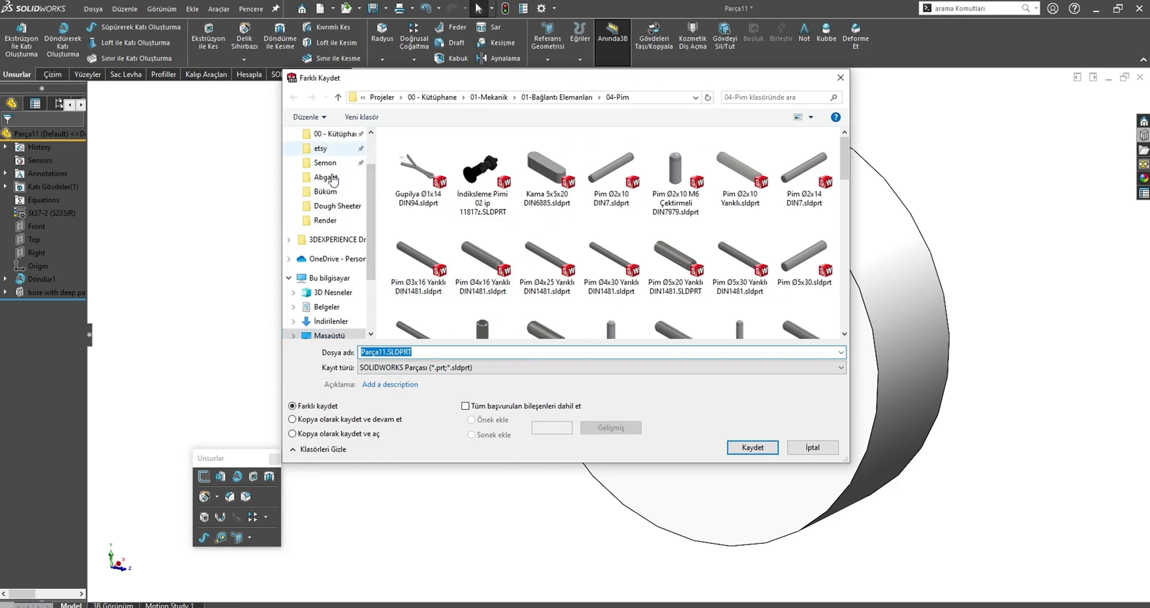
# - Save the part as Parça11.SLDPRT in Dough Sheeter and make the keyway centerline vertical
pyautogui.click(338, 205)
pyautogui.click(739, 446)
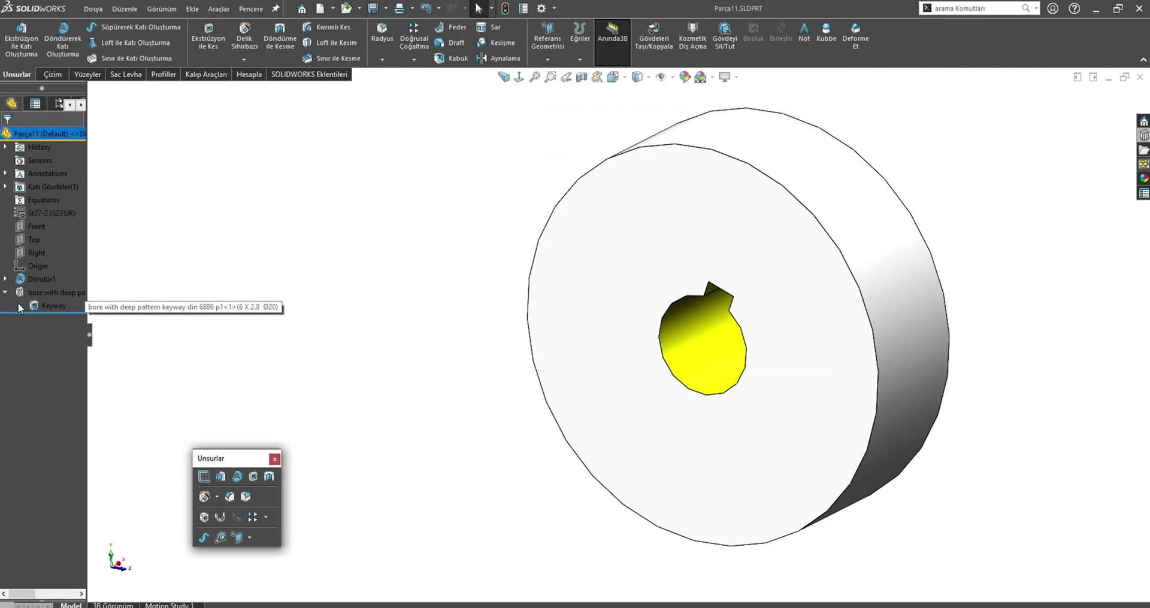
pyautogui.click(49, 324)
pyautogui.click(77, 282)
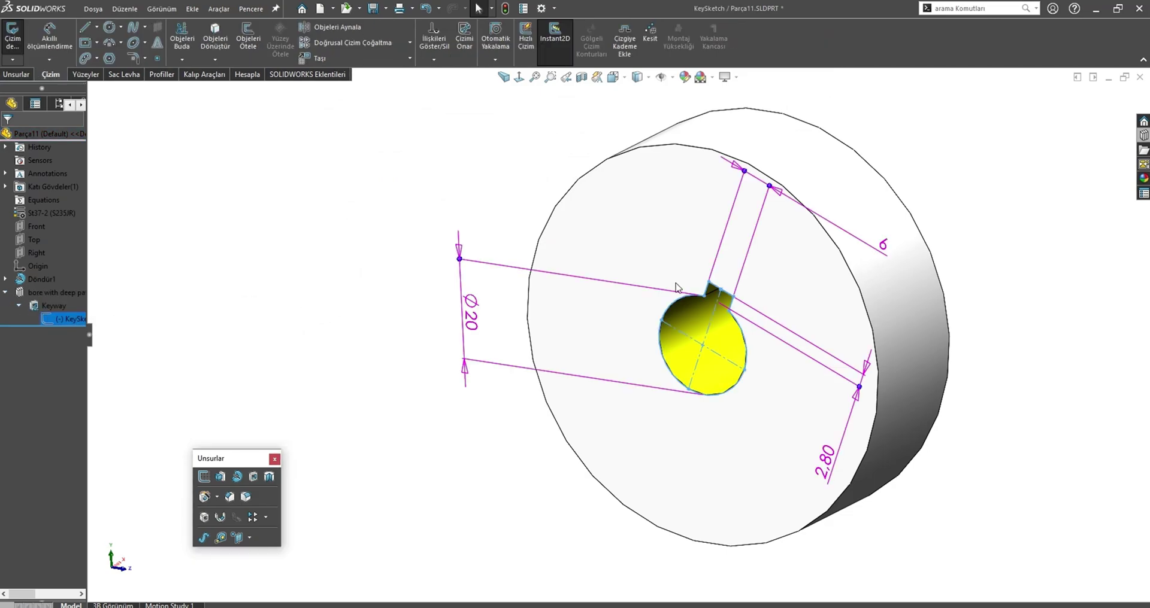
pyautogui.click(709, 329)
pyautogui.click(742, 288)
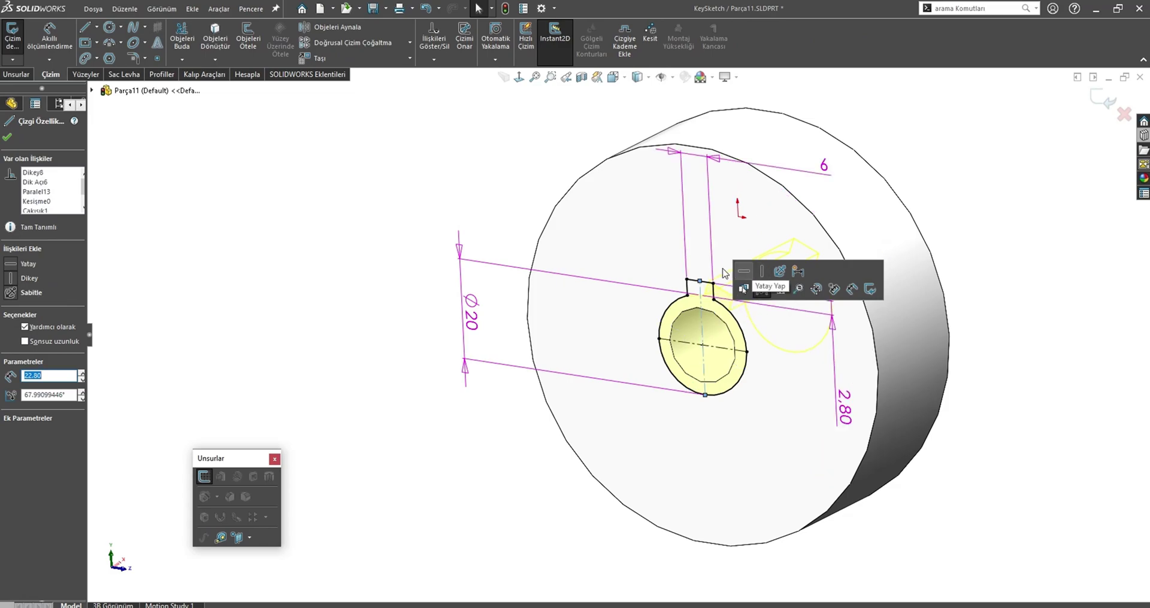
# - Rebuild the upright keyway cut, save the spacer ring, and list open documents
pyautogui.click(1105, 100)
pyautogui.moveTo(467, 141)
pyautogui.mouseDown(button='middle')
pyautogui.moveTo(637, 256)
pyautogui.moveTo(541, 316)
pyautogui.moveTo(574, 312)
pyautogui.mouseUp(button='middle')
pyautogui.hotkey('ctrl', 's')
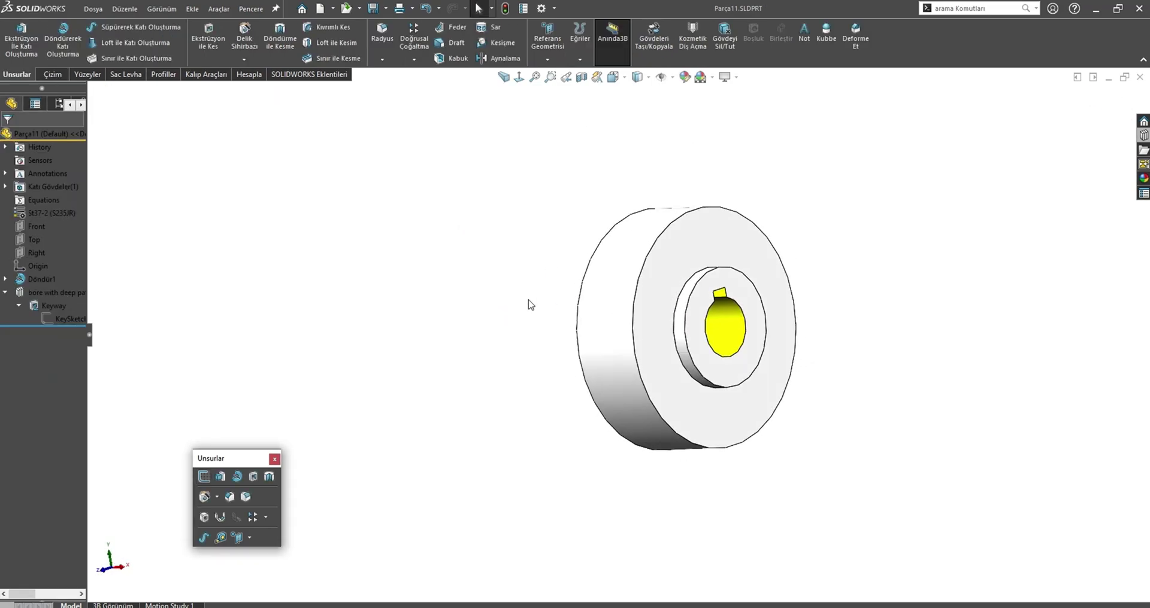
pyautogui.moveTo(545, 369)
pyautogui.mouseDown(button='middle')
pyautogui.moveTo(716, 405)
pyautogui.moveTo(665, 380)
pyautogui.moveTo(683, 307)
pyautogui.moveTo(581, 257)
pyautogui.moveTo(469, 257)
pyautogui.moveTo(728, 262)
pyautogui.moveTo(616, 293)
pyautogui.mouseUp(button='middle')
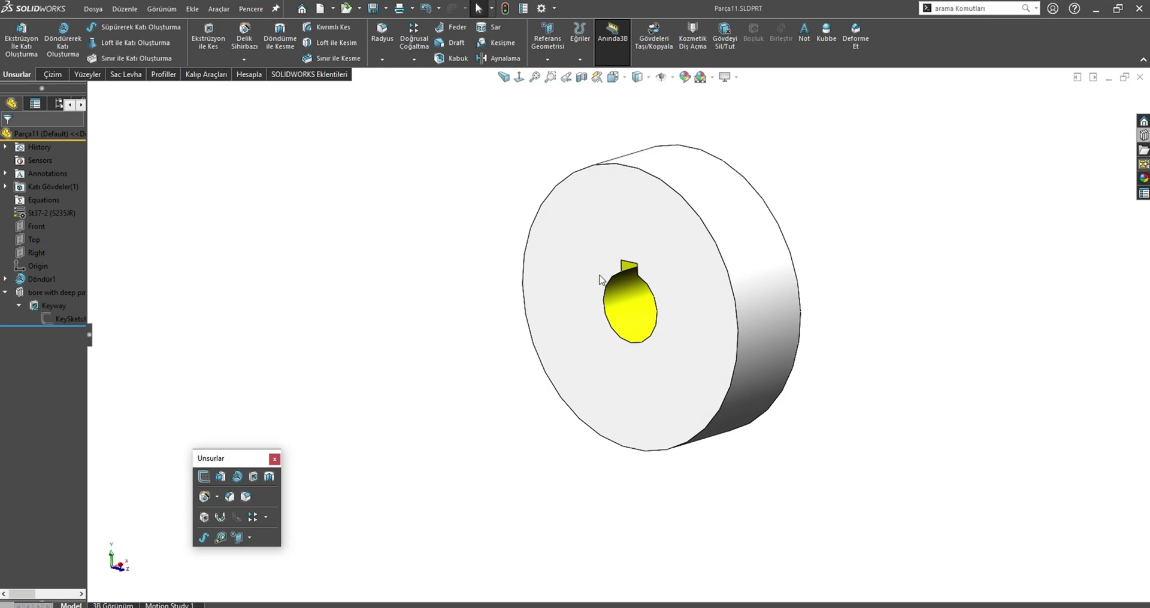
pyautogui.hotkey('ctrl', 'Tab')
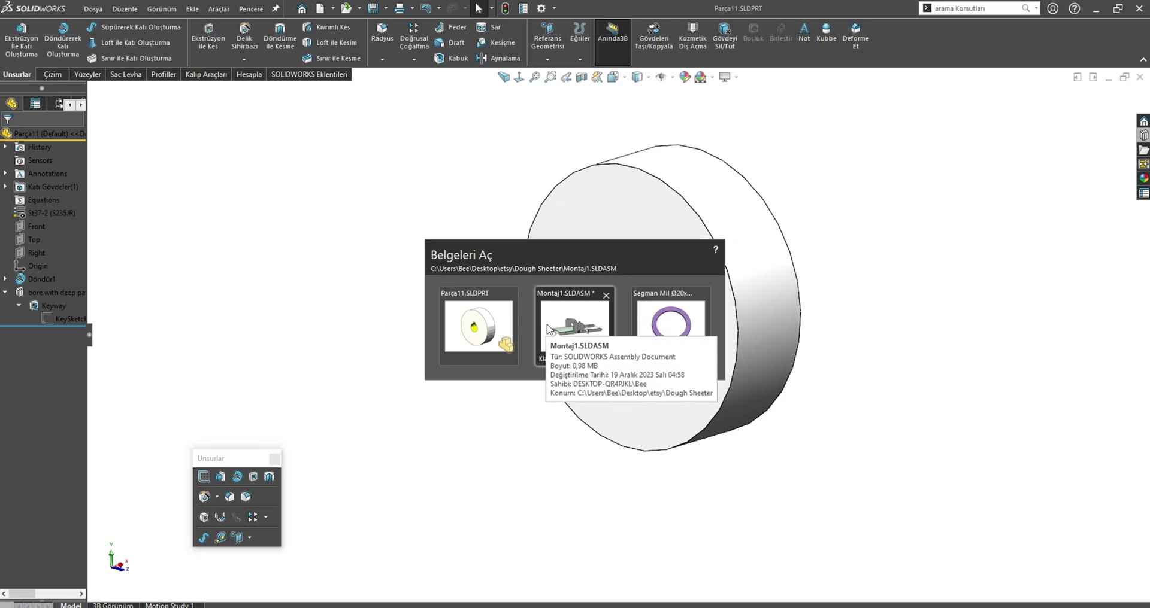
# - Change the ring's material from St37-2 to Delrin 2700
pyautogui.click(465, 325)
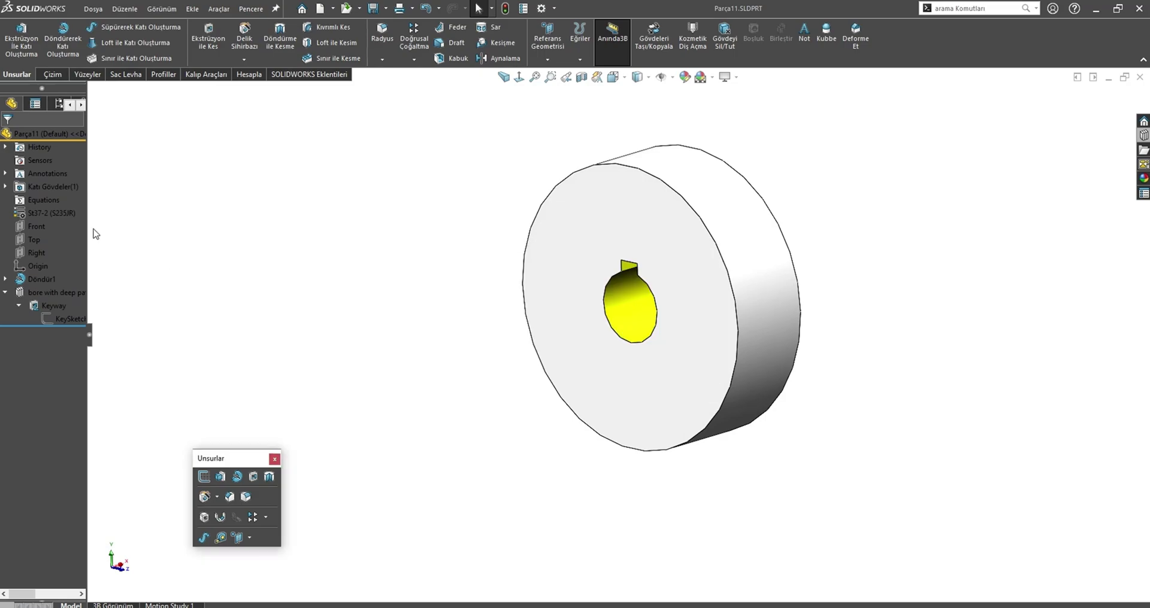
pyautogui.rightClick(21, 214)
pyautogui.click(56, 223)
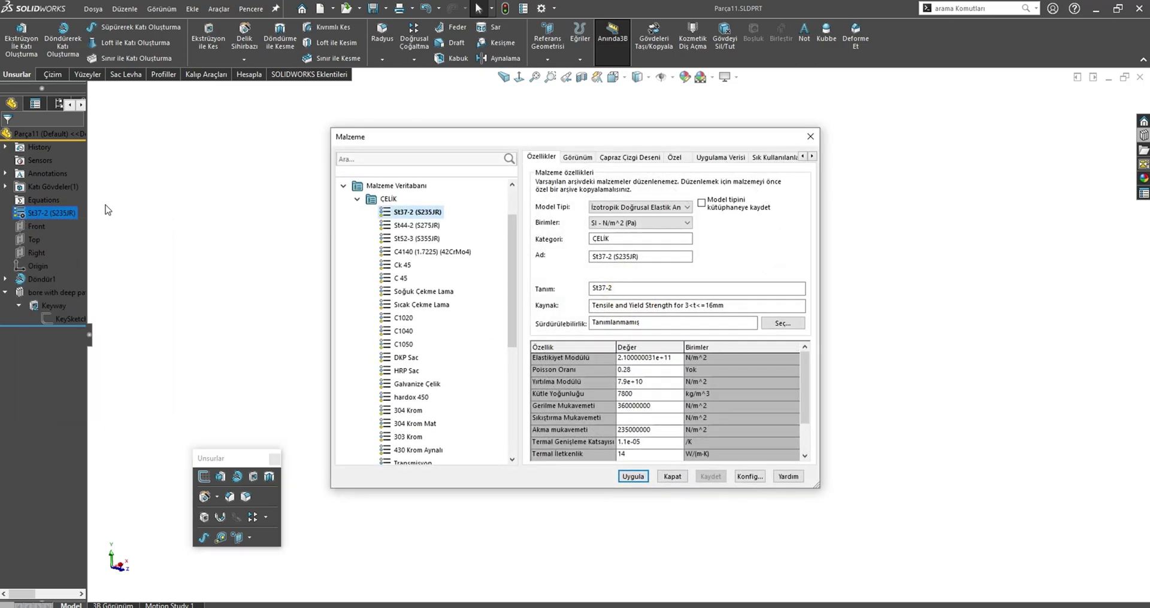
pyautogui.click(386, 159)
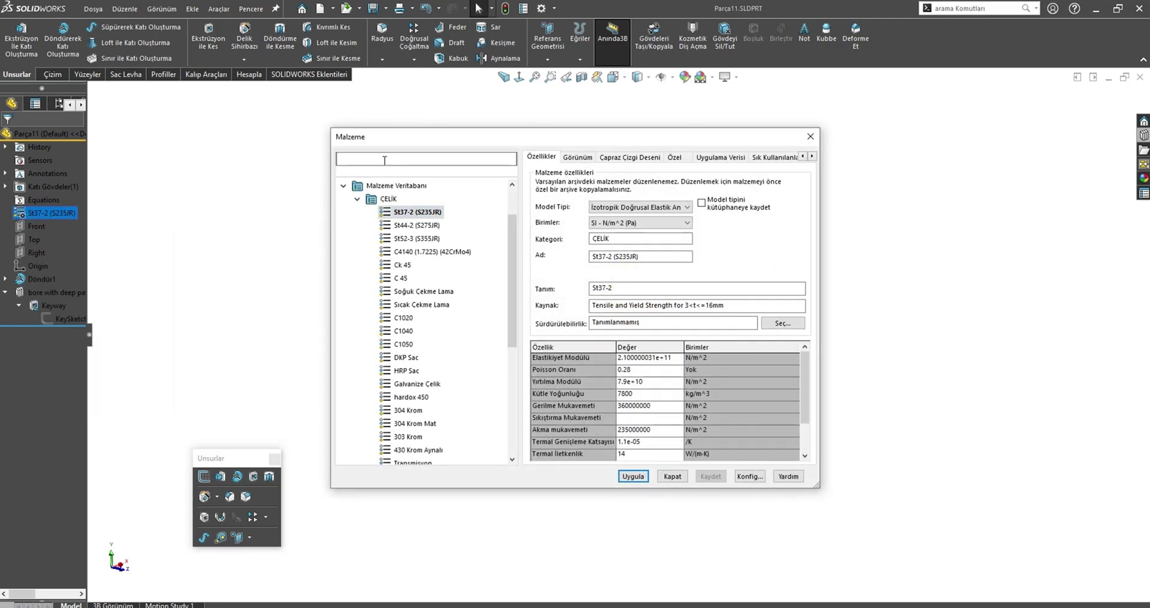
pyautogui.write('del')
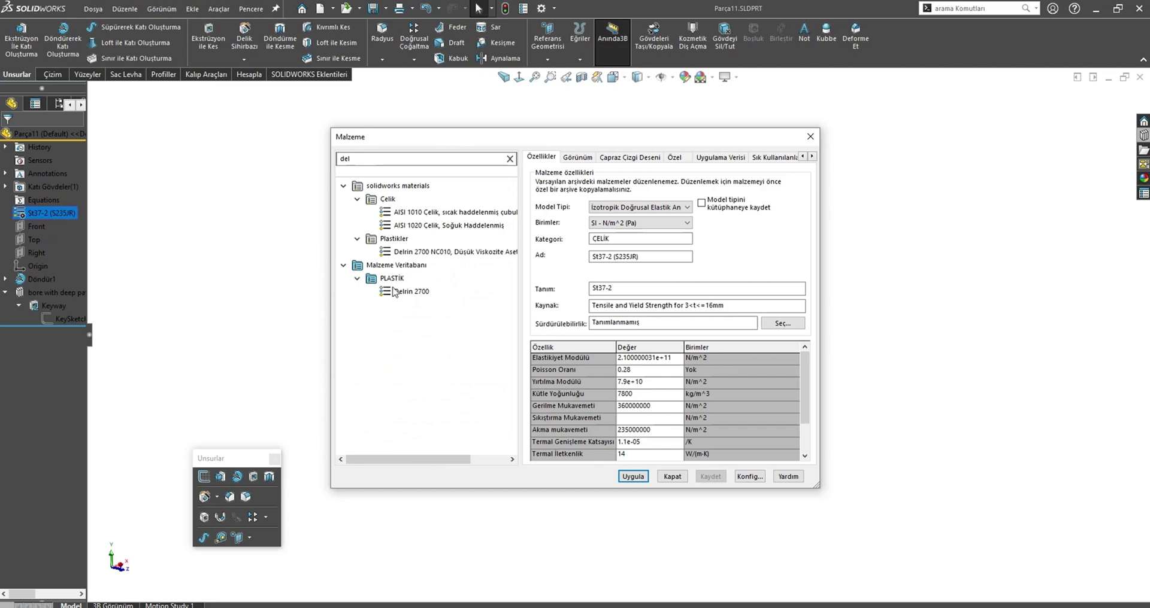
pyautogui.click(400, 294)
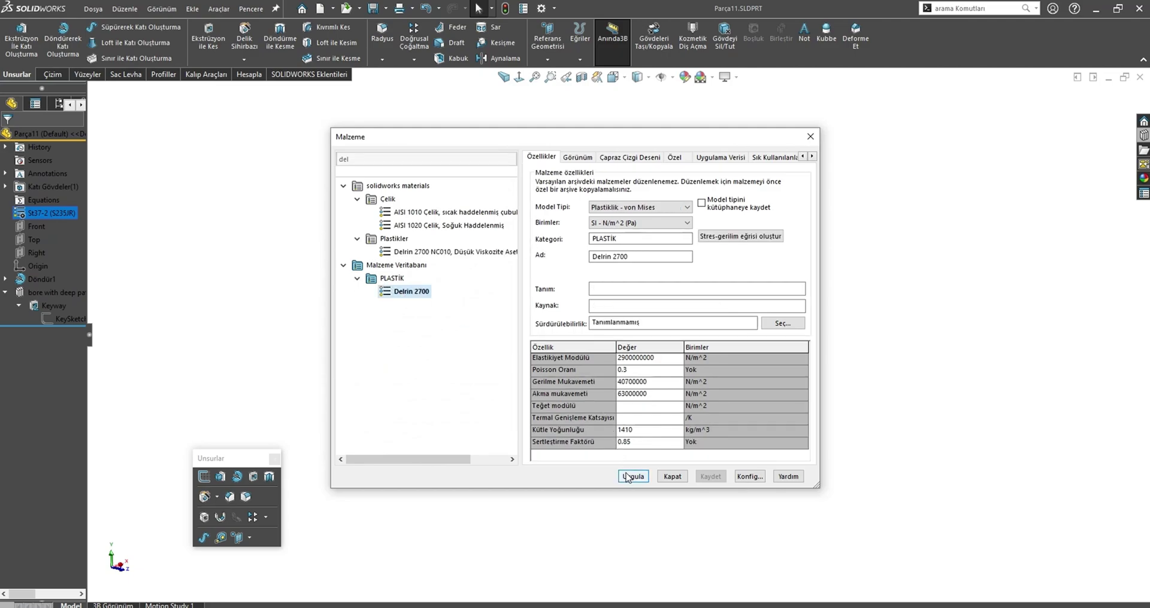
pyautogui.click(672, 477)
# - Give the whole part a dark grey appearance and switch to Montaj1
pyautogui.click(560, 300)
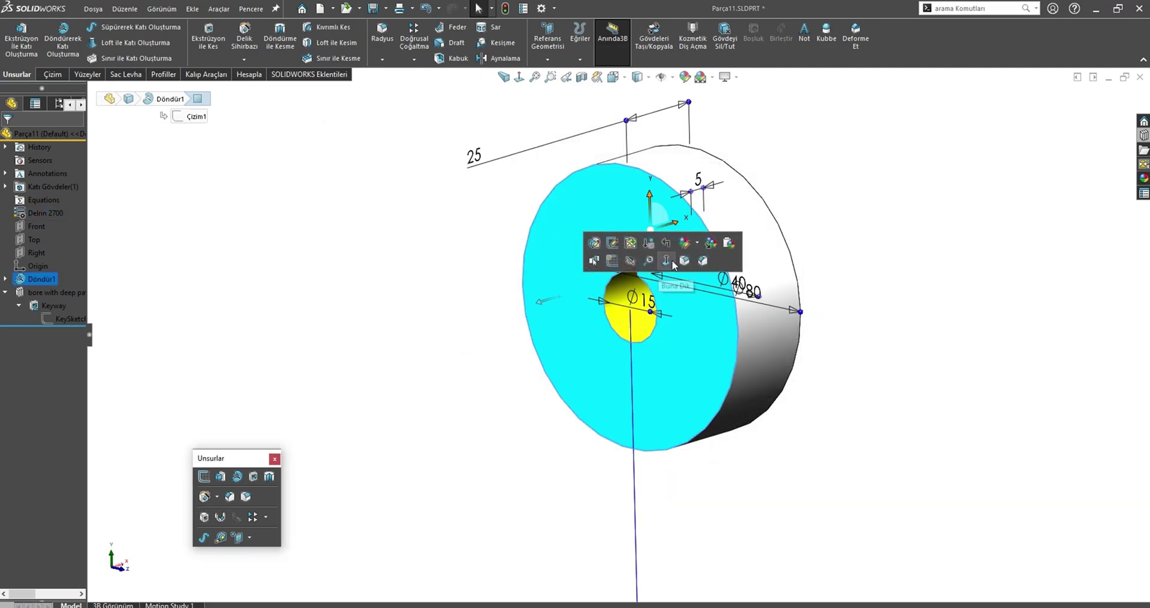
pyautogui.click(695, 243)
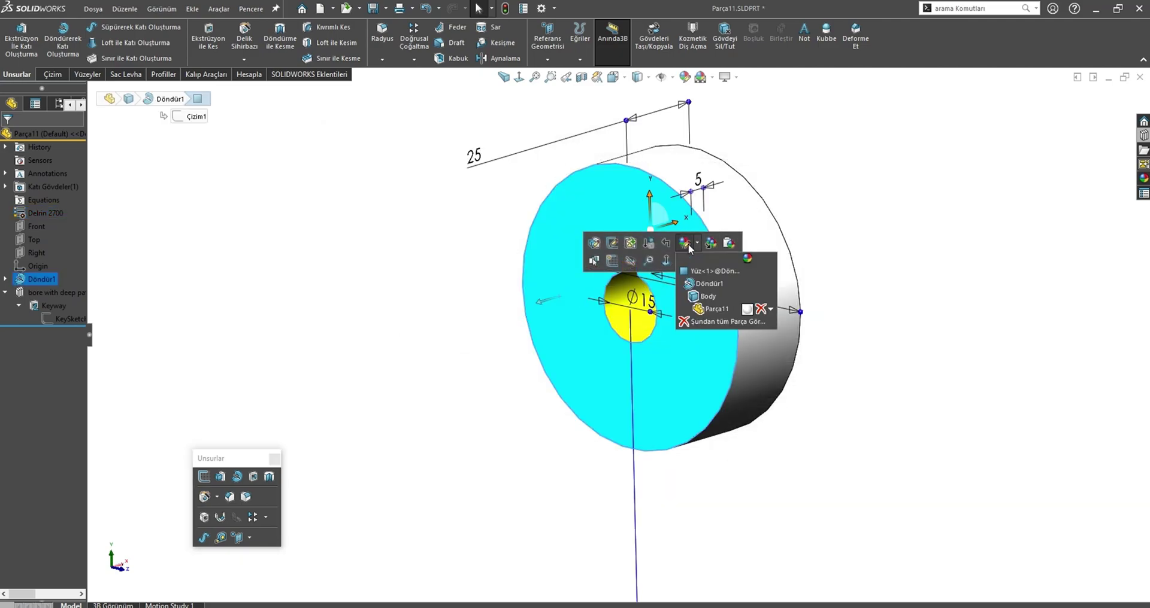
pyautogui.click(705, 311)
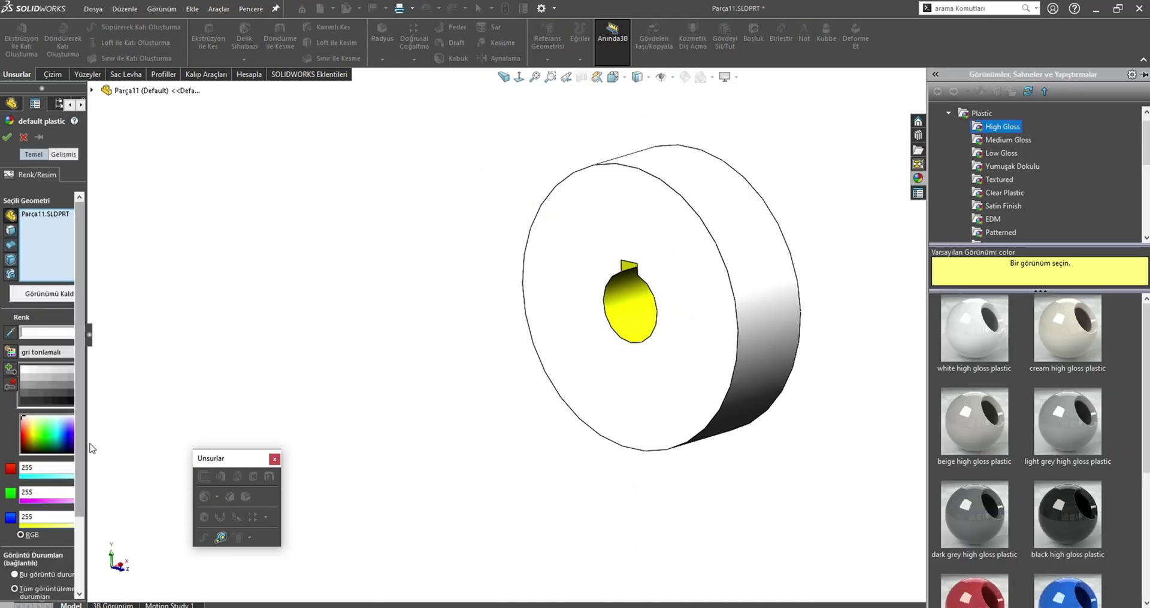
pyautogui.click(101, 397)
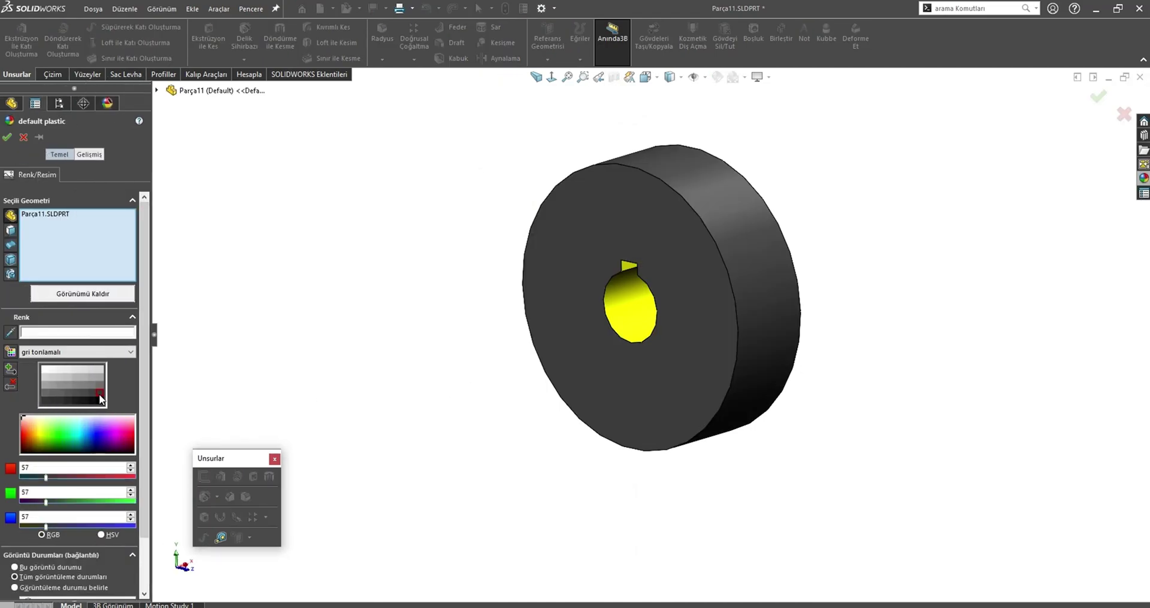
pyautogui.click(7, 137)
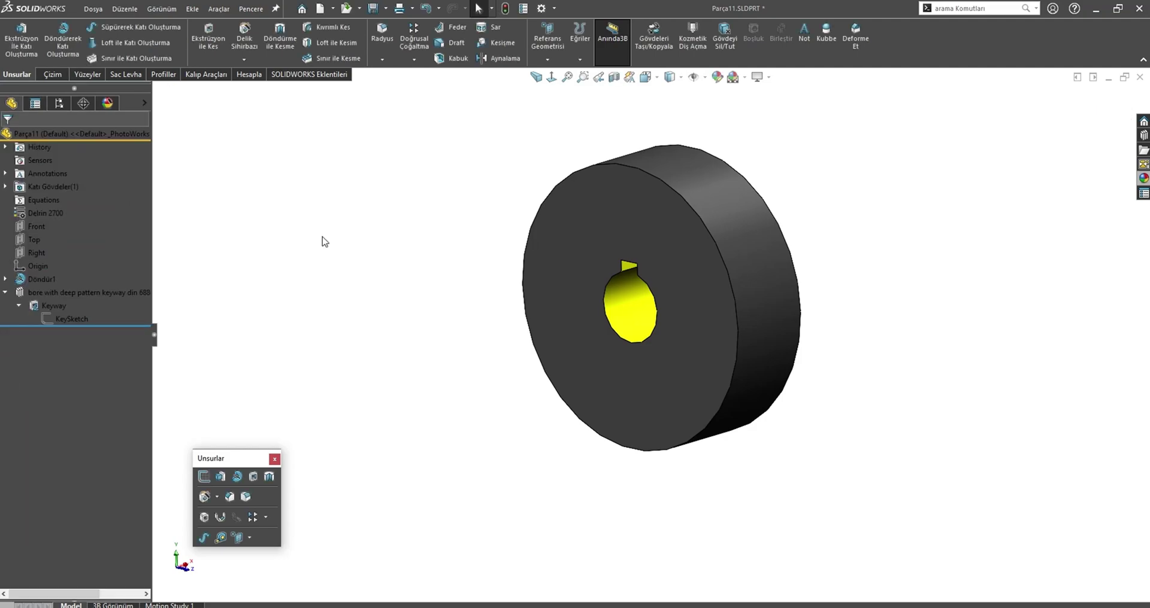
pyautogui.hotkey('ctrl', 'Tab')
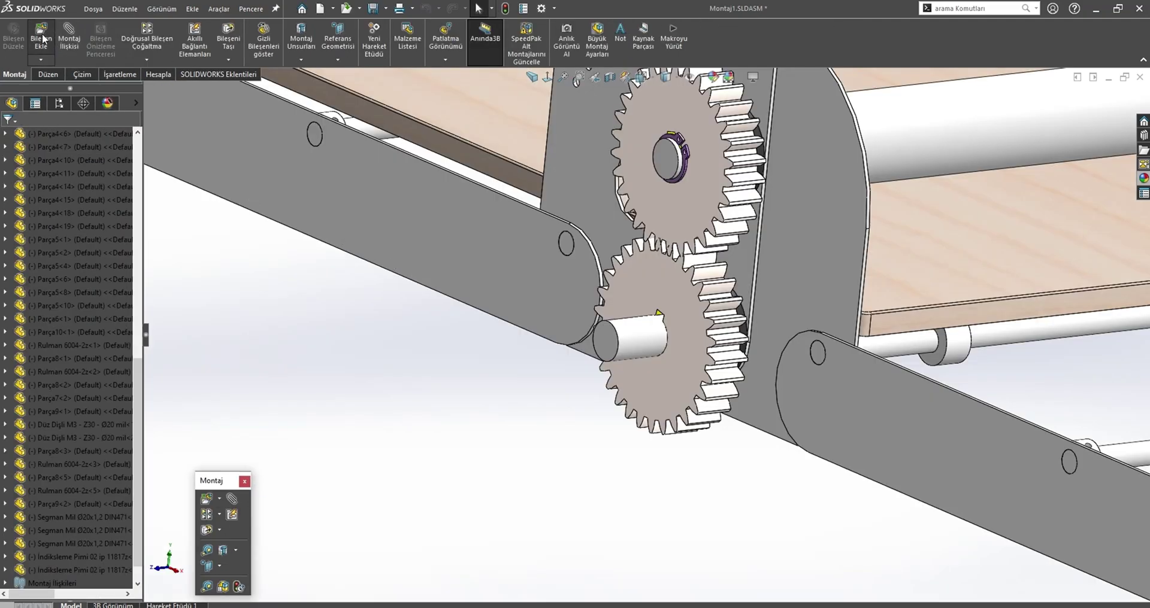
# - Insert the Parça11 spacer ring into the assembly and mate it to the lower gear
pyautogui.click(41, 38)
pyautogui.click(27, 262)
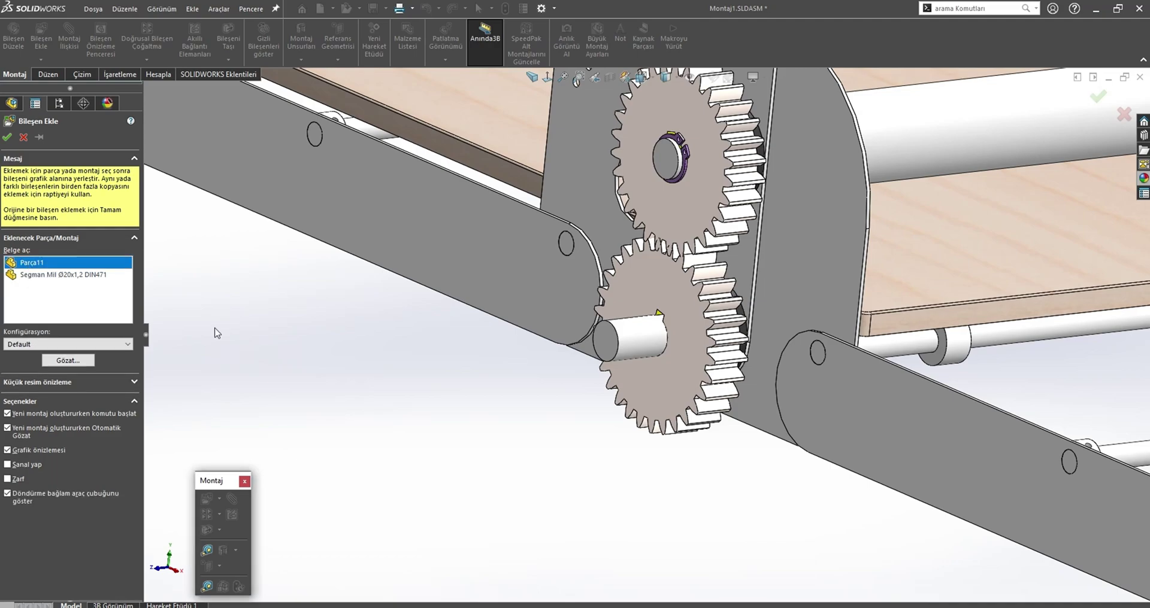
pyautogui.click(507, 413)
pyautogui.moveTo(508, 413); pyautogui.dragTo(509, 413, button='right')
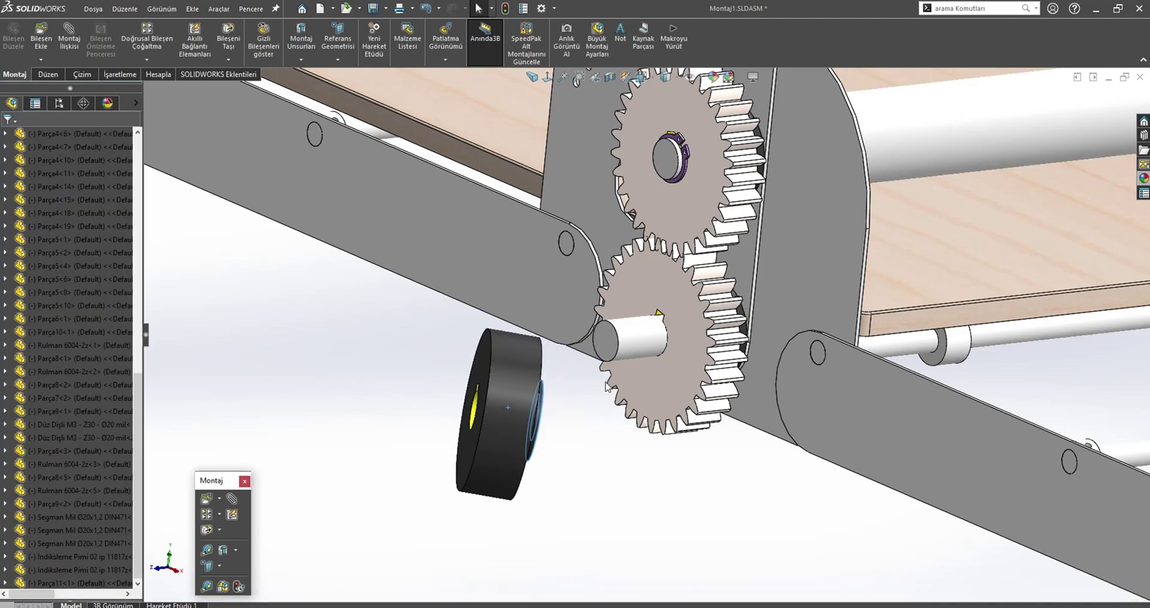
pyautogui.click(502, 412)
pyautogui.keyDown('ctrl'); pyautogui.click(693, 367); pyautogui.keyUp('ctrl')
pyautogui.click(723, 353)
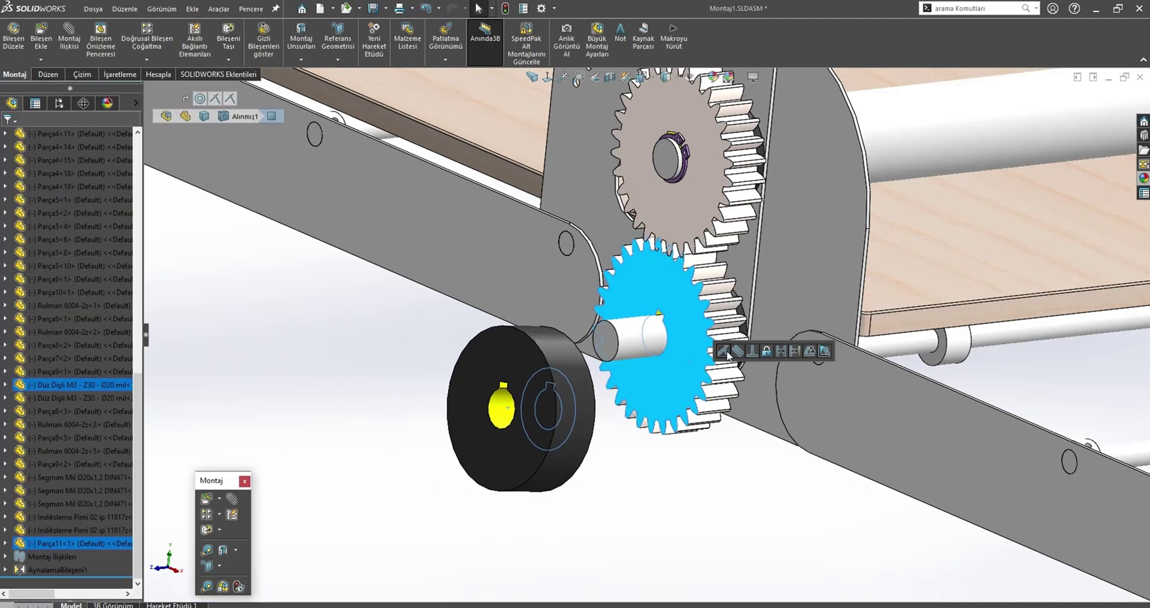
pyautogui.click(723, 352)
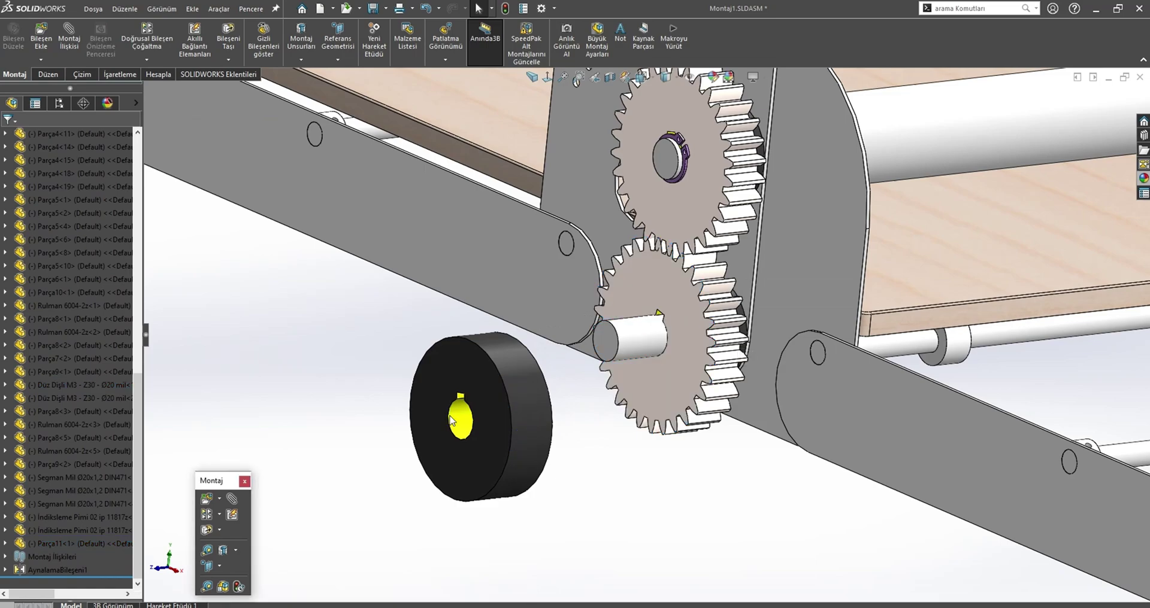
# - Add a Concentric mate between the ring's bore and the shaft
pyautogui.click(451, 421)
pyautogui.keyDown('ctrl'); pyautogui.click(634, 327); pyautogui.keyUp('ctrl')
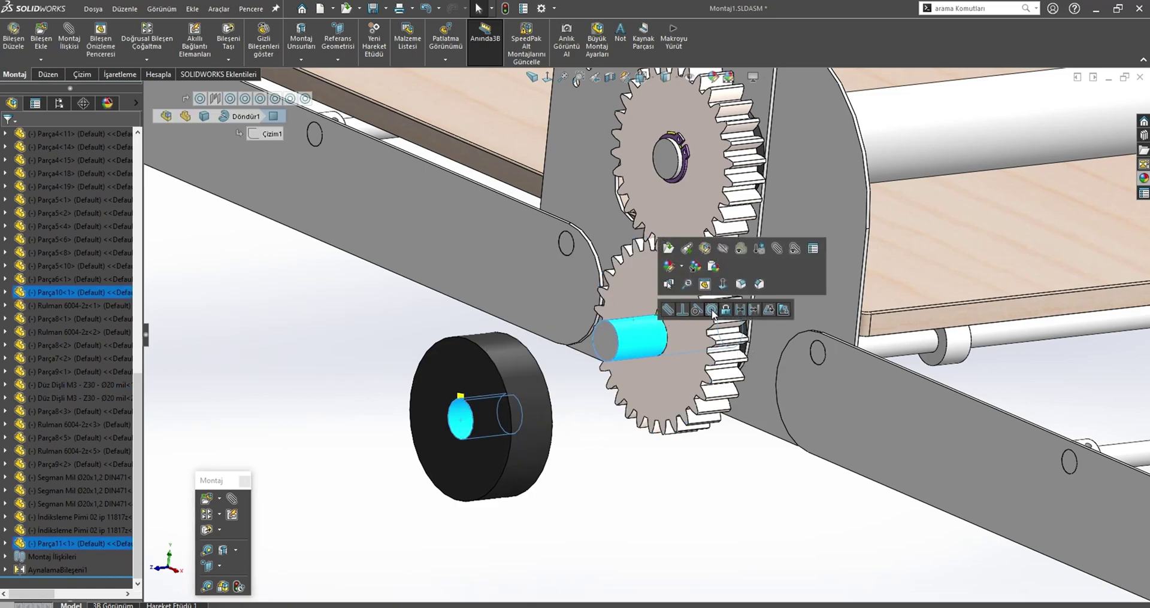
pyautogui.click(711, 310)
pyautogui.click(712, 312)
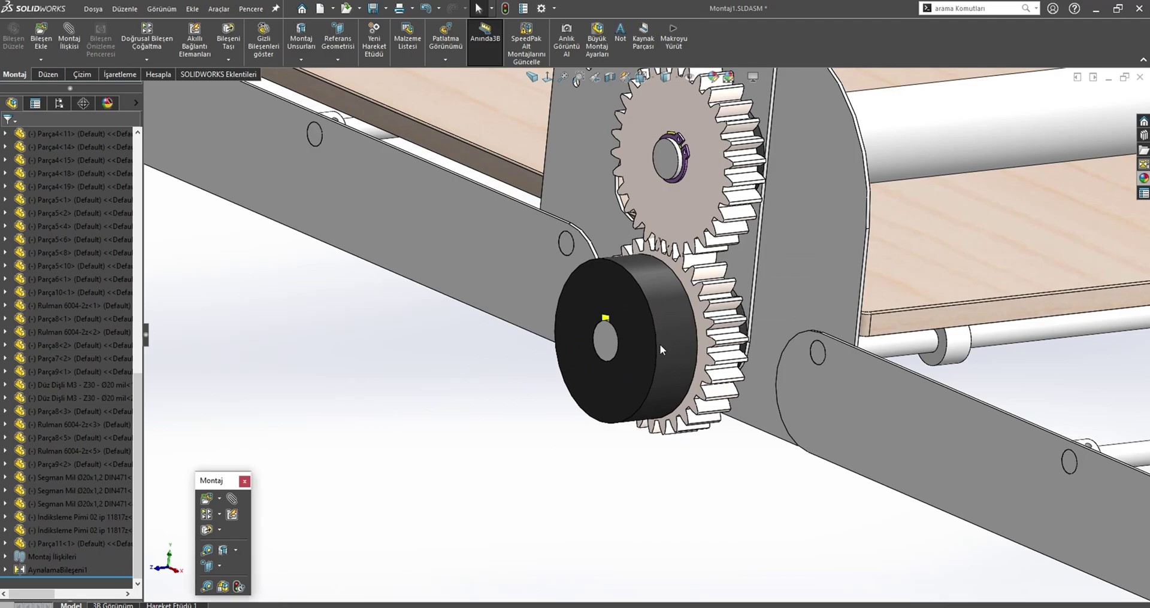
# - Hide the spacer ring to expose the bare shaft
pyautogui.click(654, 374)
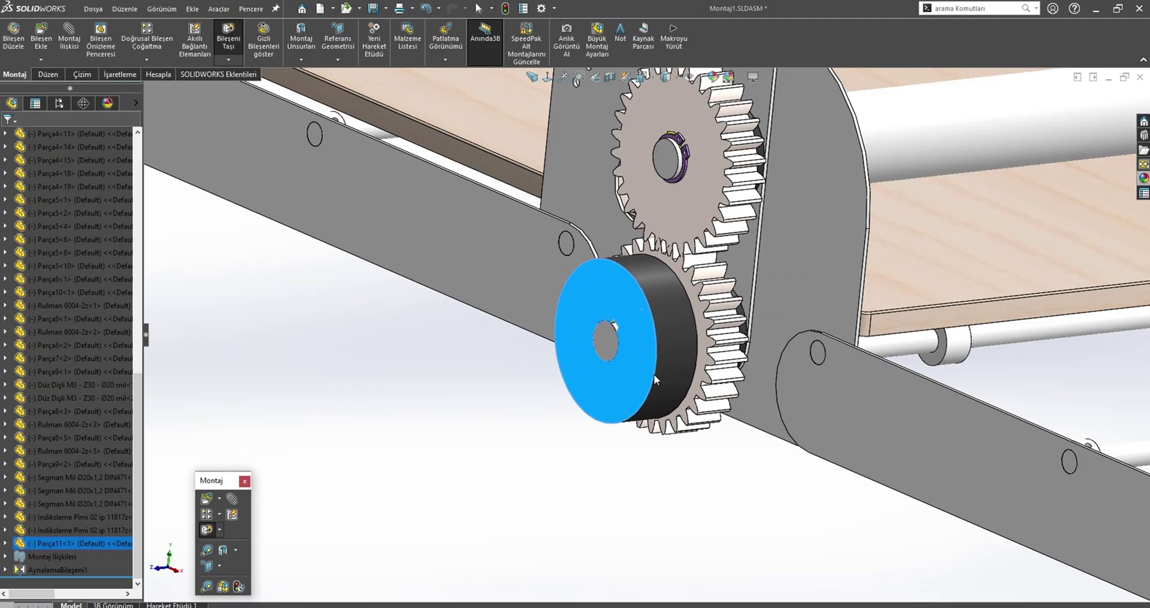
pyautogui.scroll(-3, 654, 374)
pyautogui.scroll(-2, 653, 374)
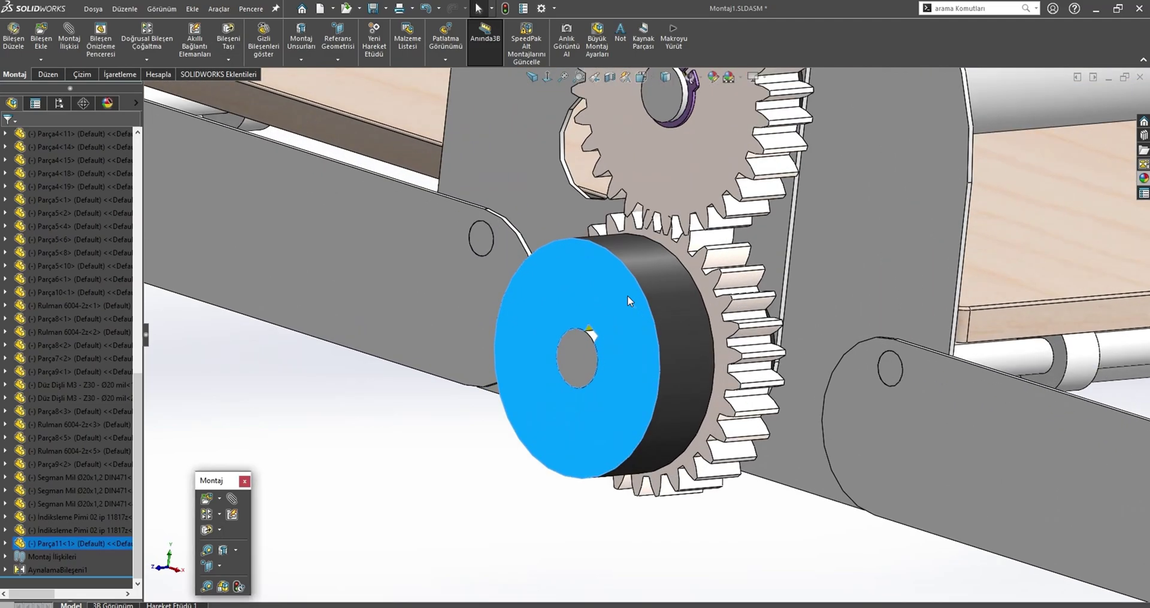
pyautogui.click(735, 225)
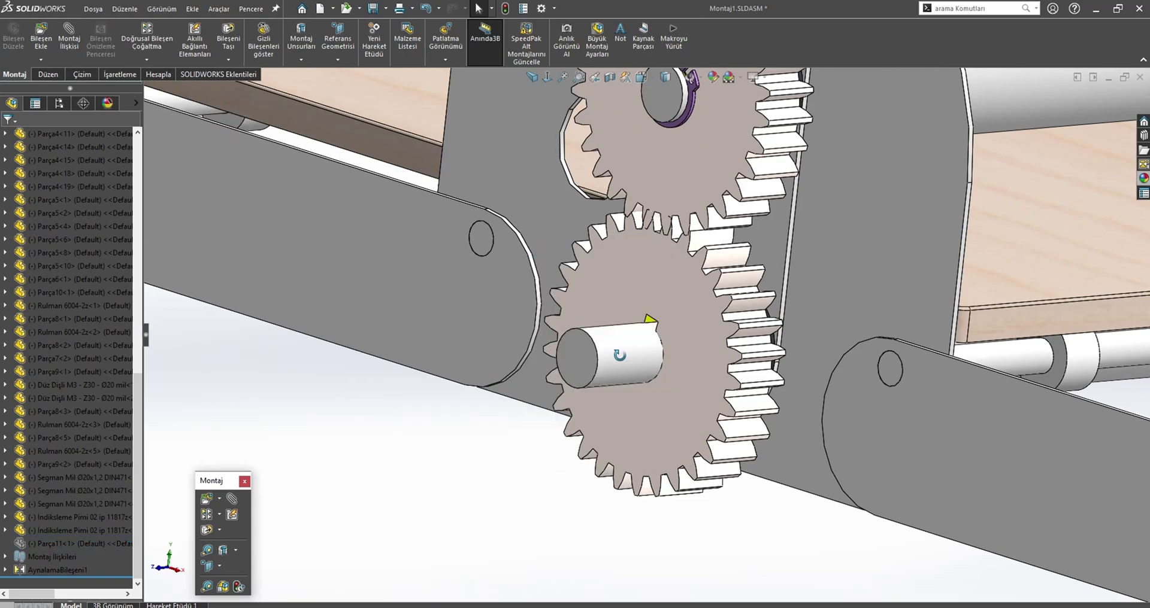
pyautogui.moveTo(624, 354)
pyautogui.mouseDown(button='middle')
pyautogui.moveTo(581, 378)
pyautogui.moveTo(614, 277)
pyautogui.moveTo(714, 398)
pyautogui.moveTo(547, 328)
pyautogui.moveTo(616, 443)
pyautogui.moveTo(610, 303)
pyautogui.mouseUp(button='middle')
# - Show the spacer ring again and open the shaft as its own part, Parça10
pyautogui.click(614, 276)
pyautogui.click(714, 398)
pyautogui.click(611, 303)
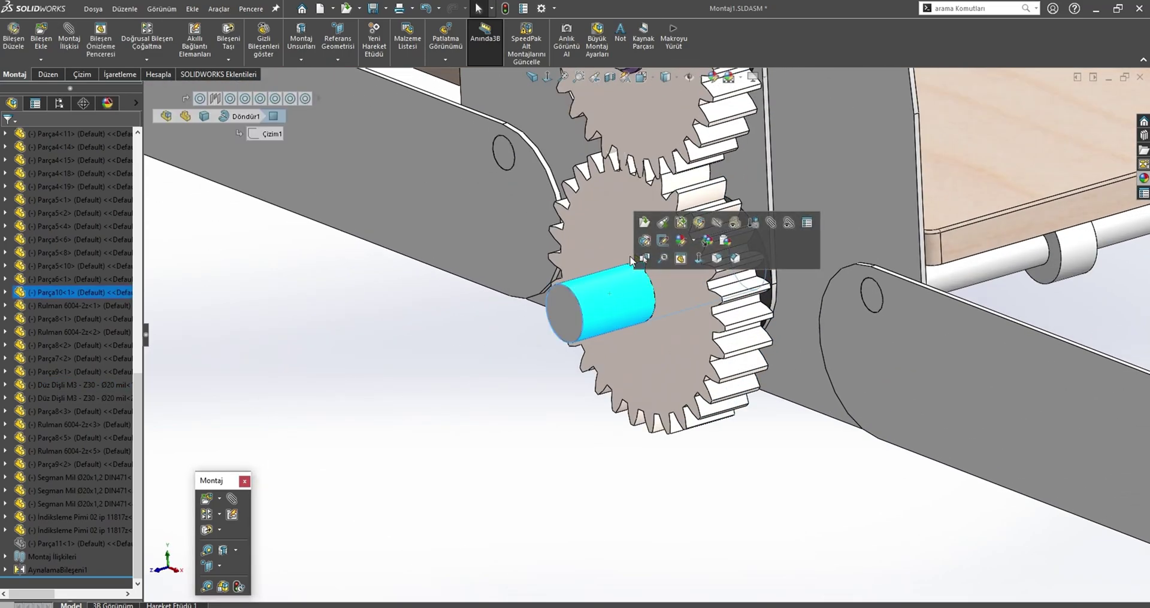
pyautogui.hotkey('shift', 'Tab')
pyautogui.click(589, 306)
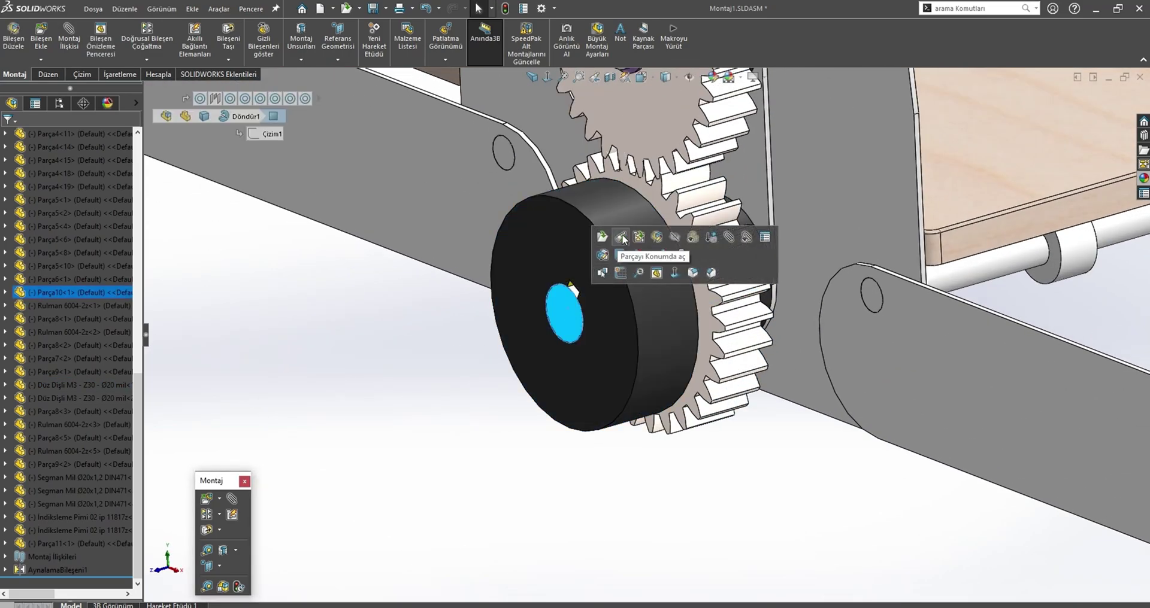
pyautogui.click(630, 267)
# - Drop the BS 4235 keyway feature from the Design Library onto the shaft end face
pyautogui.scroll(-5, 279, 413)
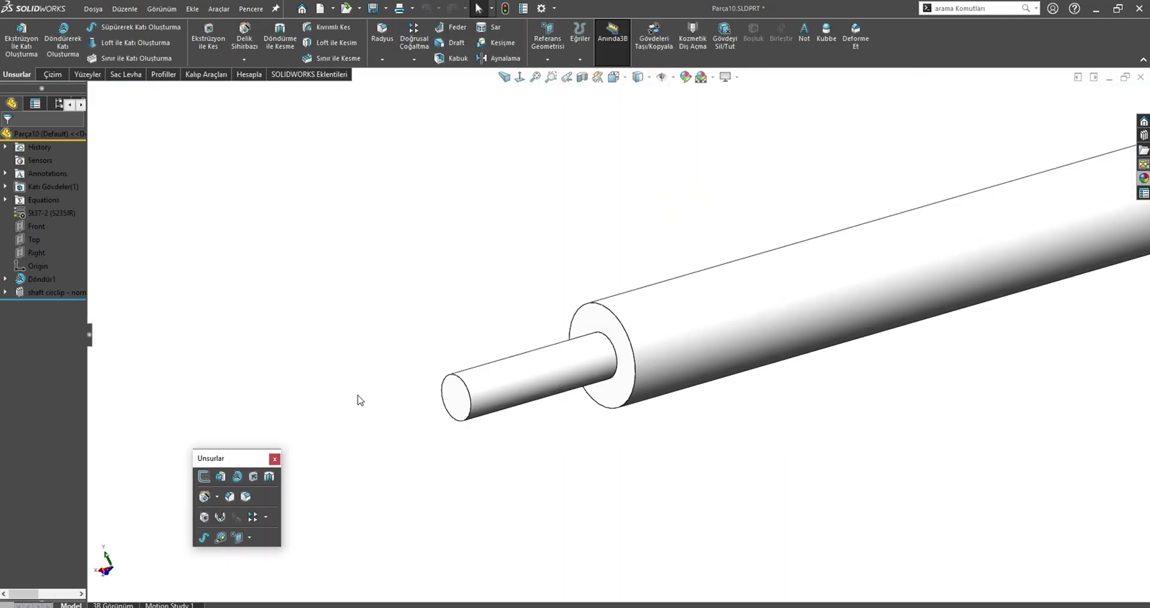
pyautogui.click(1144, 150)
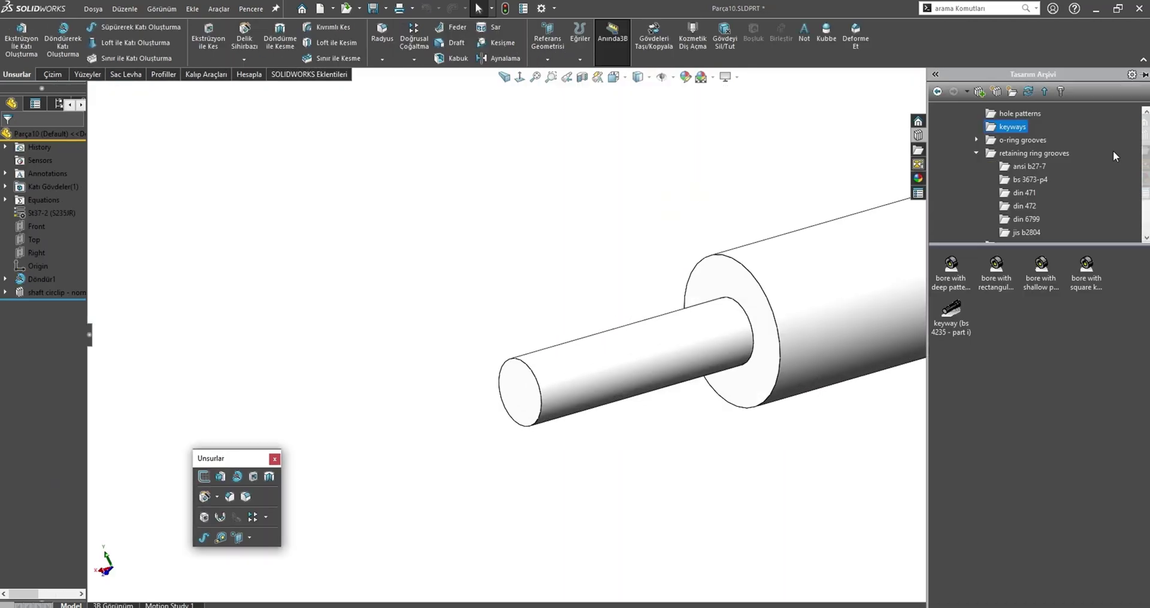
pyautogui.moveTo(960, 313); pyautogui.dragTo(532, 383)
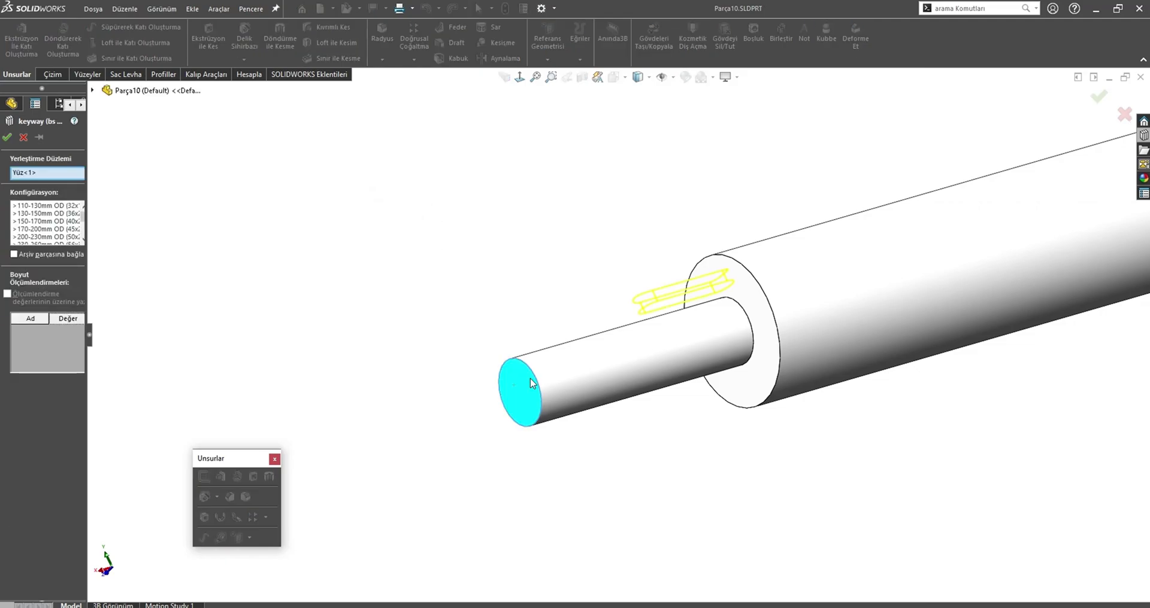
pyautogui.scroll(-2, 15, 223)
pyautogui.scroll(-2, 21, 224)
pyautogui.scroll(-2, 30, 225)
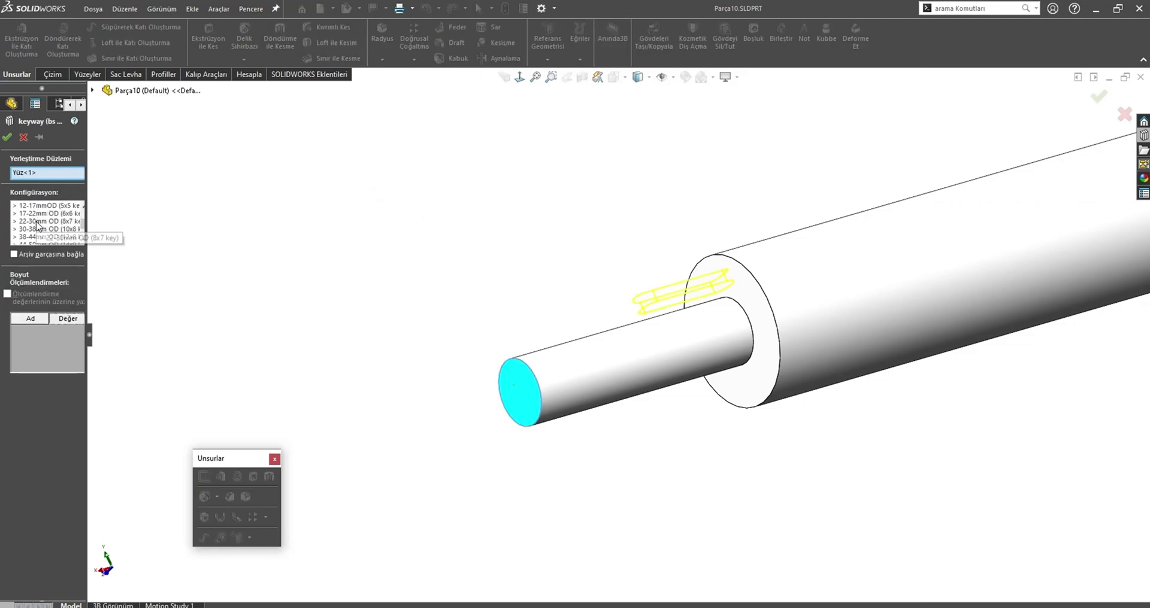
pyautogui.scroll(-2, 39, 227)
pyautogui.scroll(-1, 42, 226)
pyautogui.scroll(-2, 45, 227)
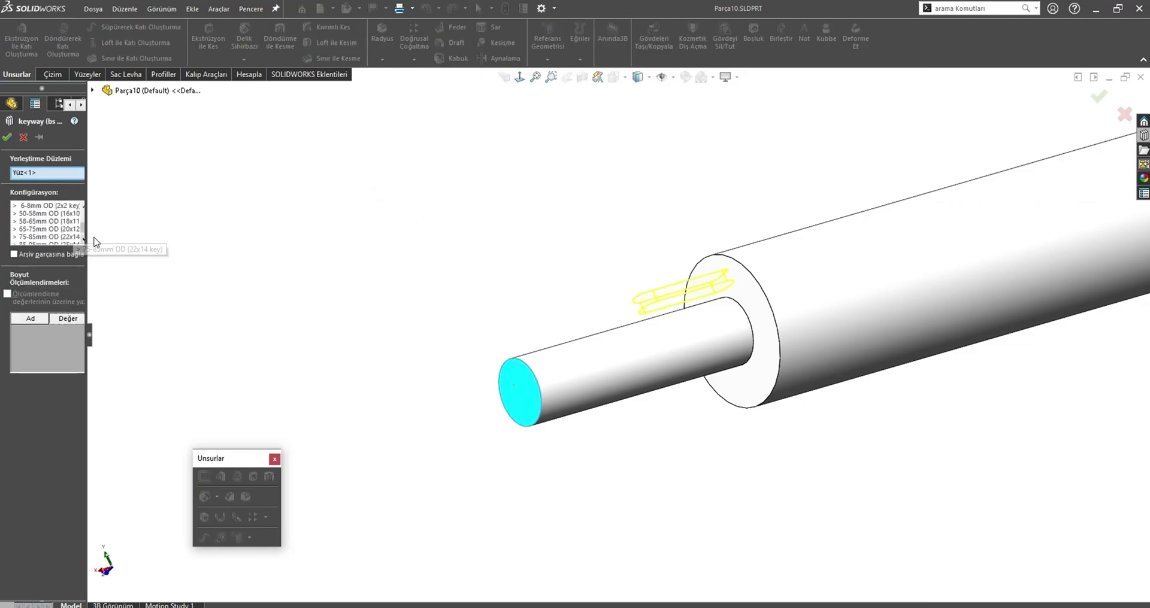
pyautogui.moveTo(89, 241); pyautogui.dragTo(170, 238)
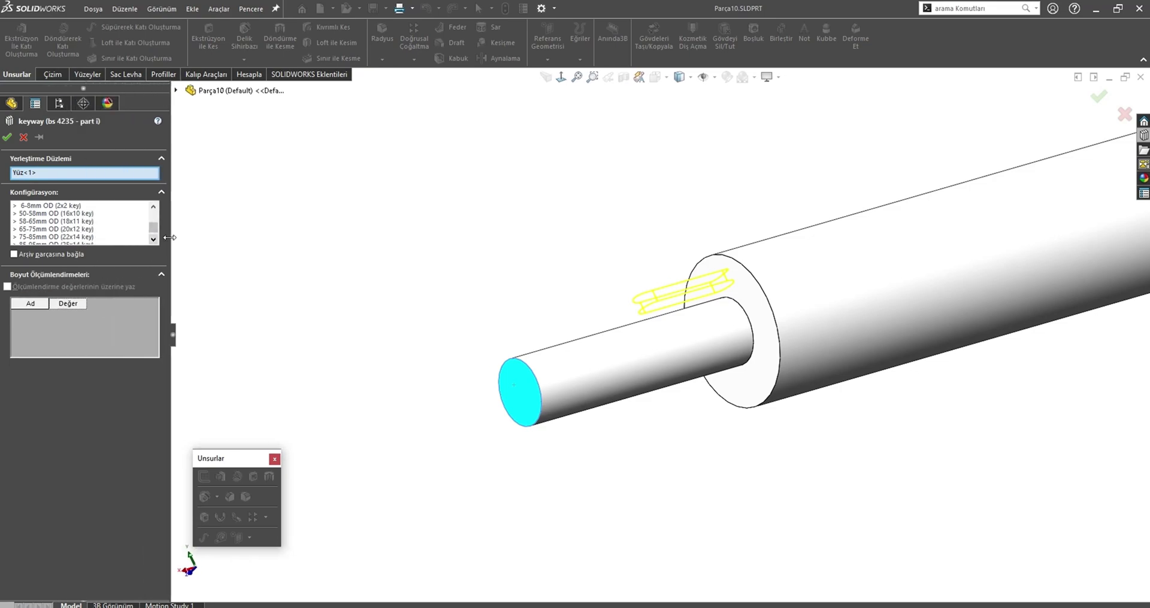
pyautogui.click(49, 225)
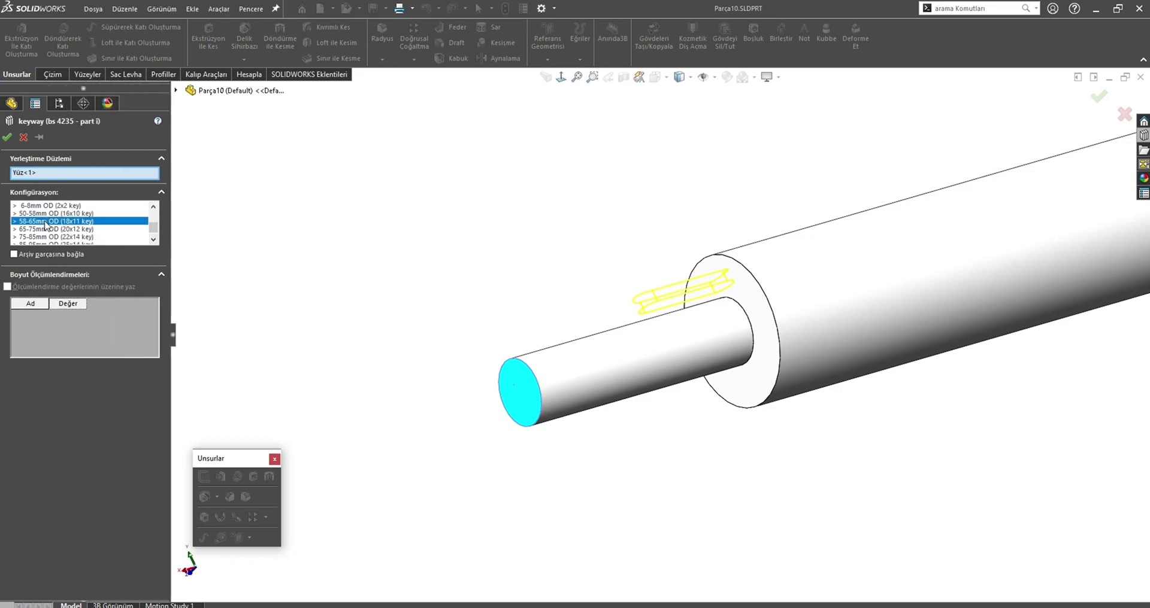
# - Choose the 17-22mm OD (6x6 key) size, reference the shaft end edge, and finish the keyway
pyautogui.scroll(1, 53, 234)
pyautogui.scroll(2, 55, 240)
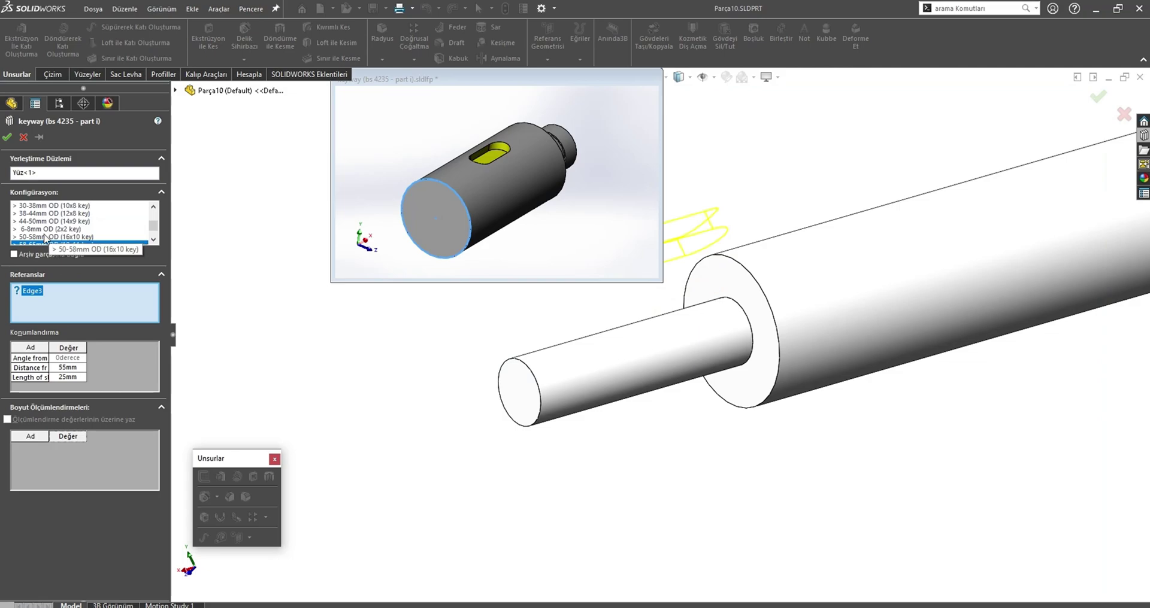
pyautogui.scroll(1, 44, 235)
pyautogui.scroll(2, 39, 231)
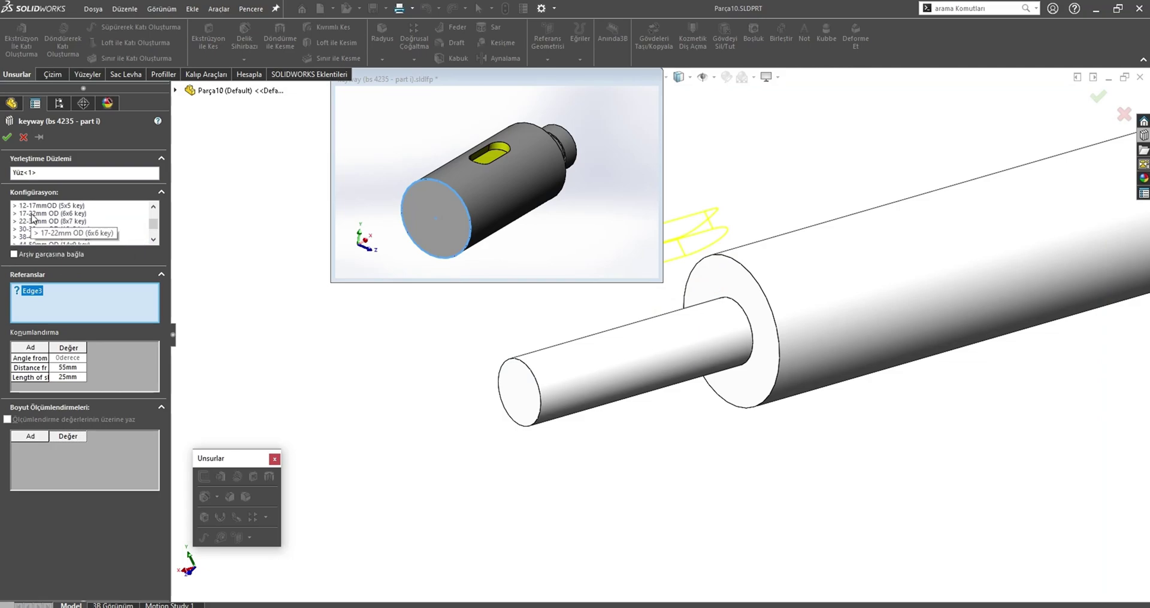
pyautogui.click(31, 214)
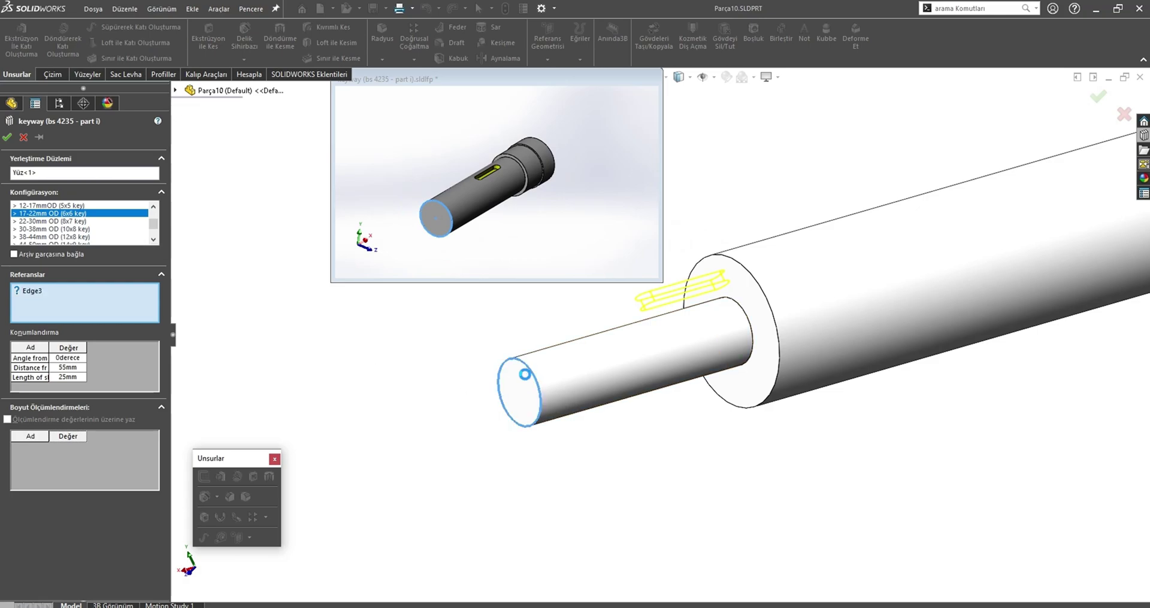
pyautogui.click(524, 375)
pyautogui.moveTo(560, 433)
pyautogui.mouseDown(button='middle')
pyautogui.moveTo(749, 457)
pyautogui.moveTo(677, 434)
pyautogui.mouseUp(button='middle')
pyautogui.click(7, 138)
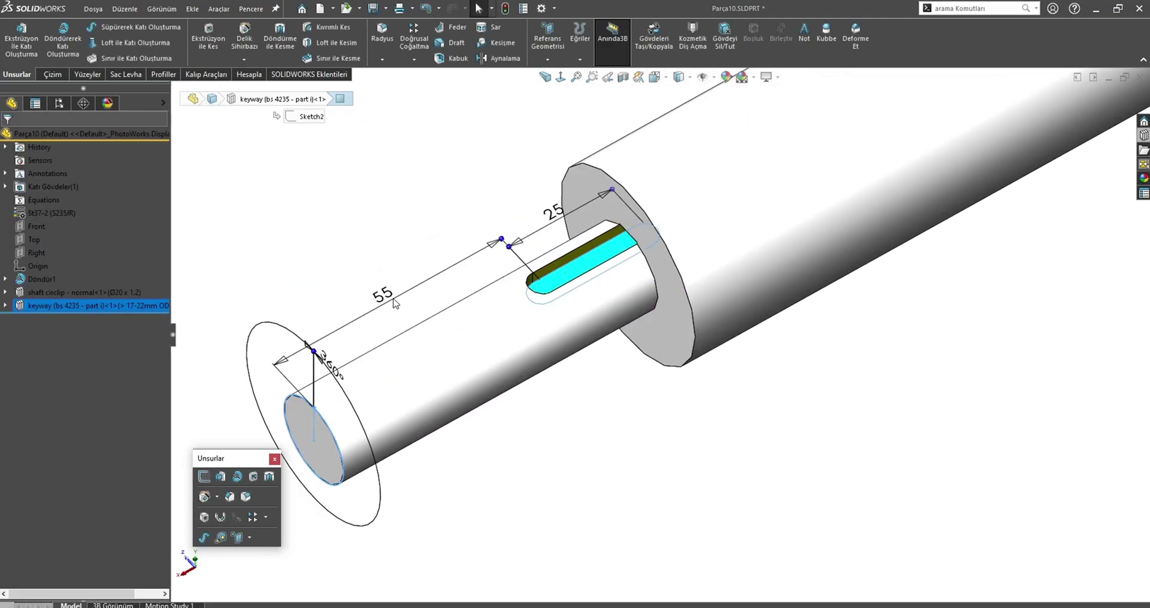
pyautogui.click(380, 300)
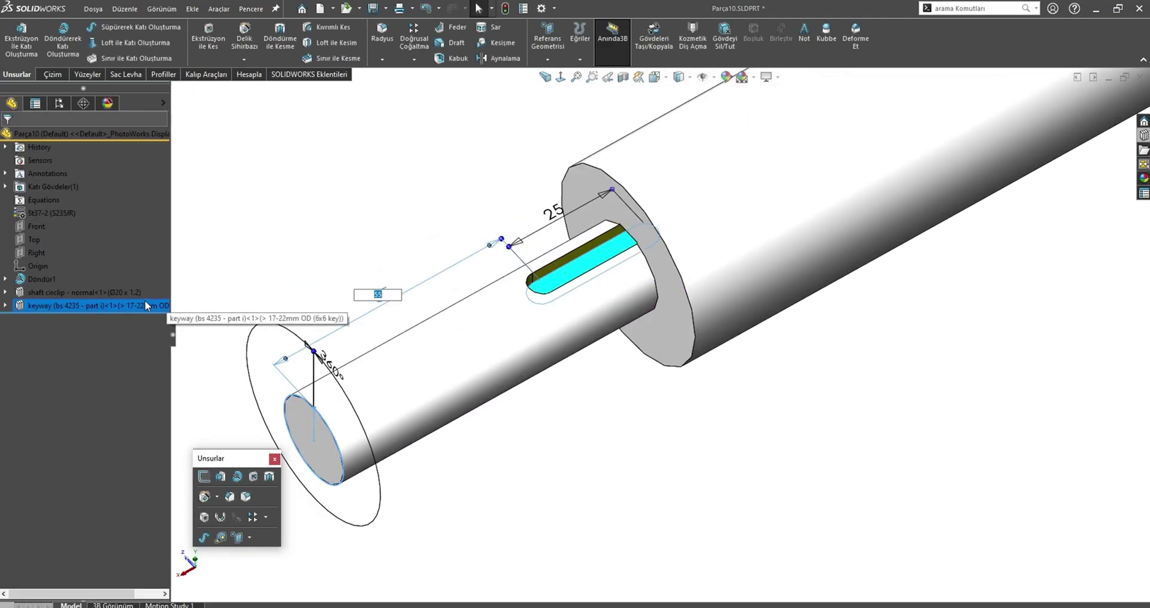
# - Set the keyway's offset from the shaft end to 5 mm
pyautogui.write('5')
pyautogui.press('Return')
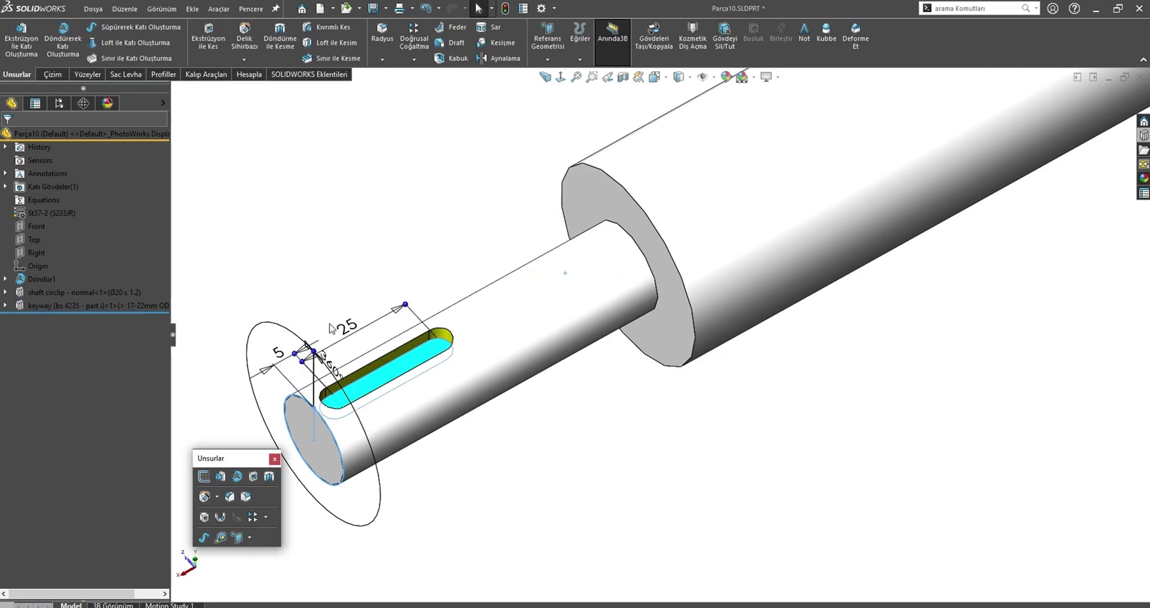
pyautogui.doubleClick(345, 329)
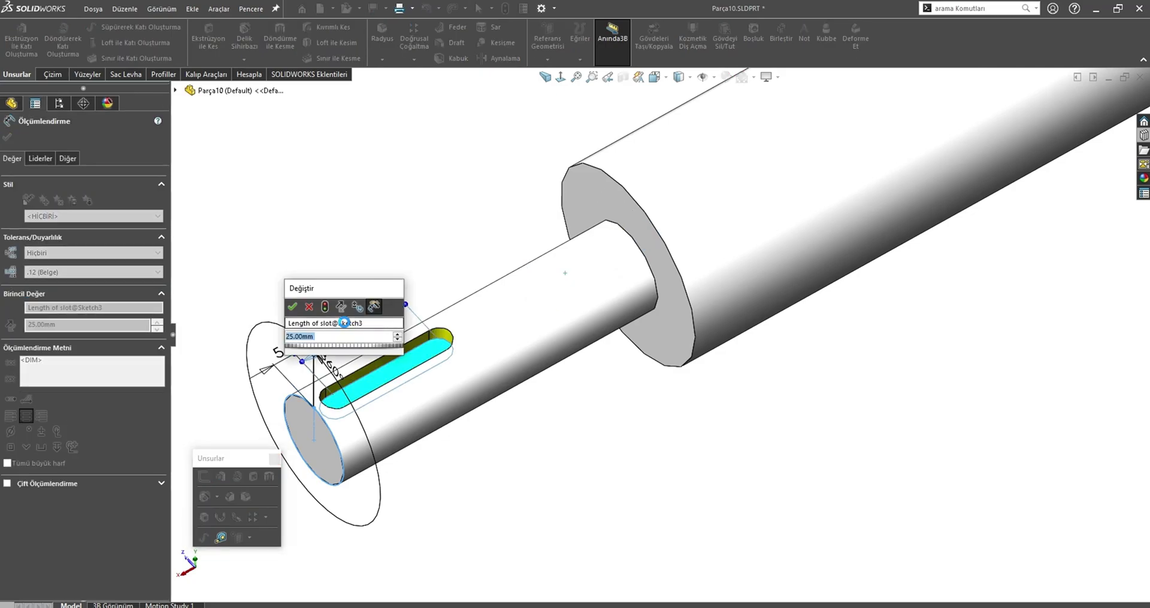
pyautogui.press('Return')
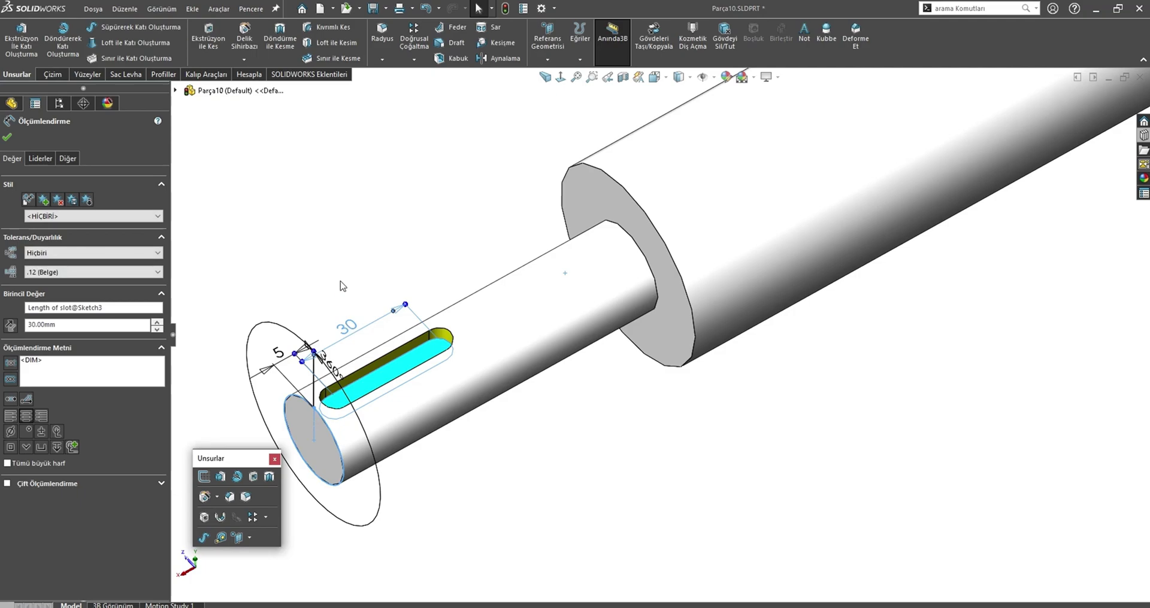
pyautogui.click(342, 280)
# - Measure the maximum distance from the shaft end to the keyway to check its placement
pyautogui.scroll(-3, 508, 323)
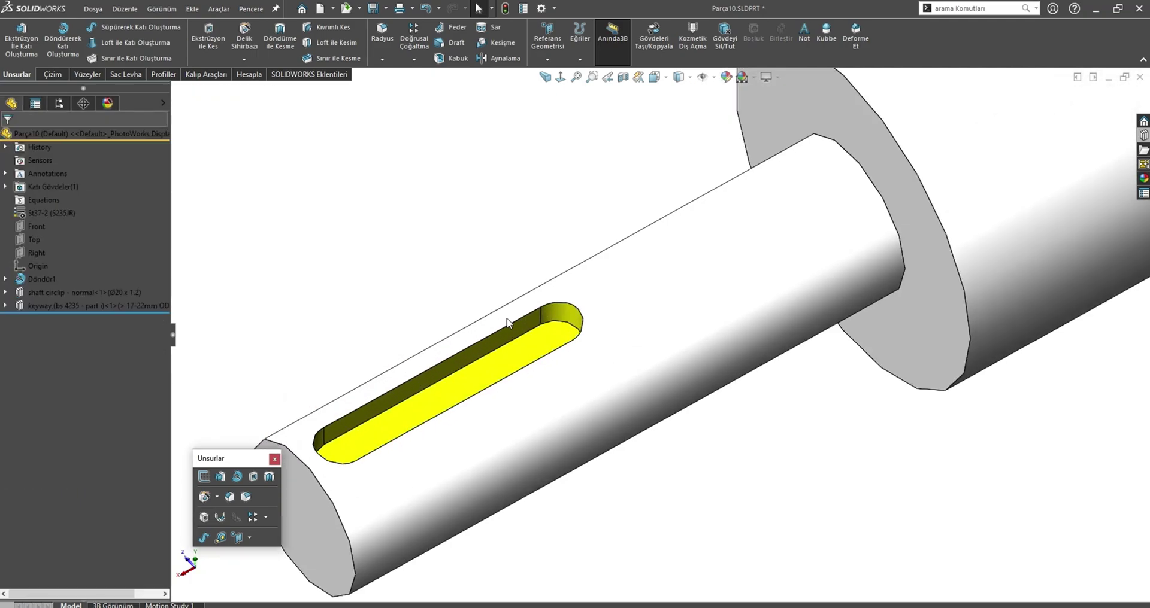
pyautogui.click(575, 313)
pyautogui.scroll(3, 575, 313)
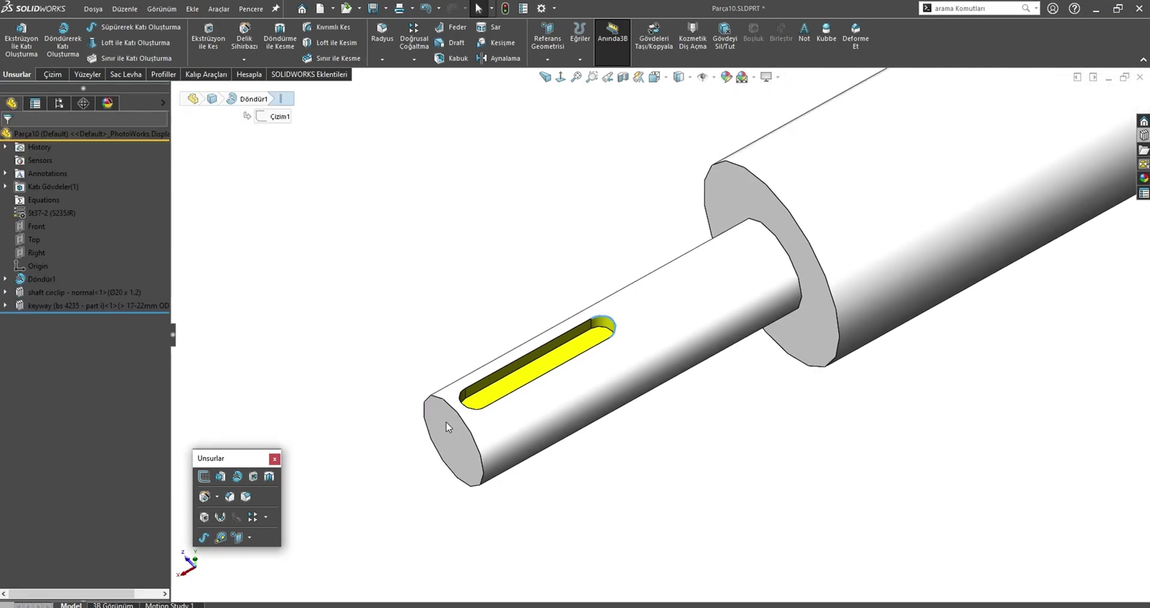
pyautogui.doubleClick(461, 412)
pyautogui.click(219, 536)
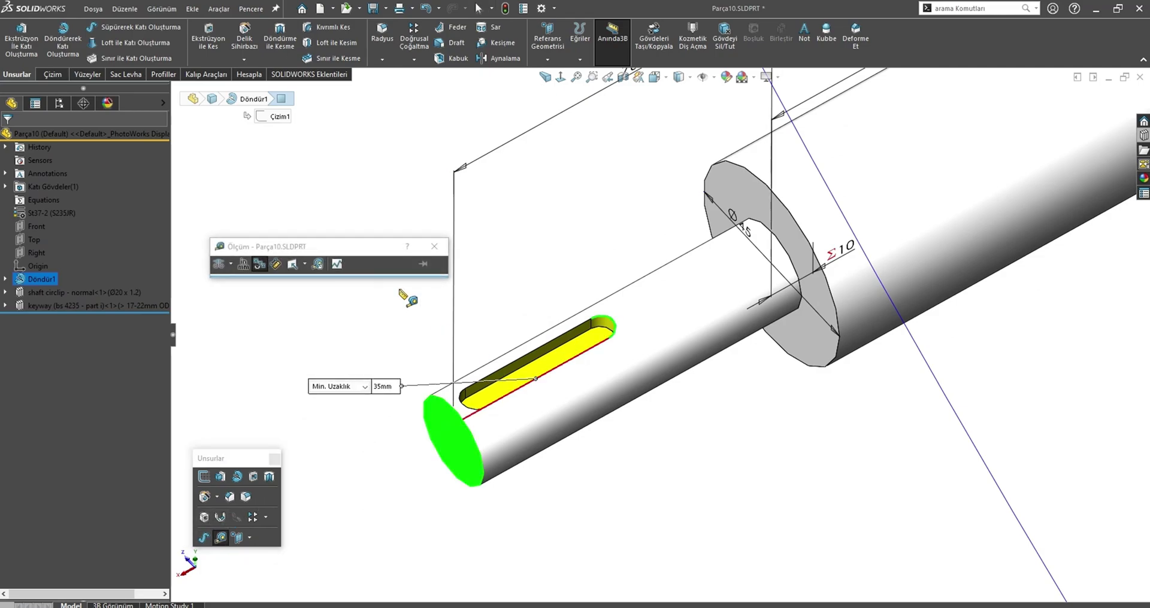
pyautogui.click(232, 264)
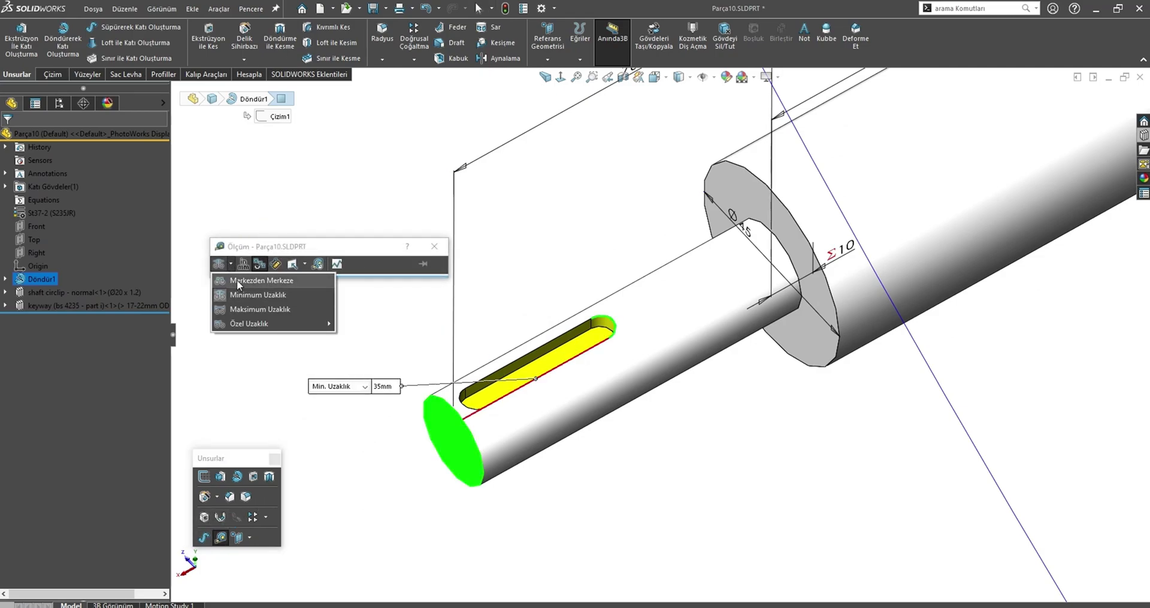
pyautogui.click(232, 309)
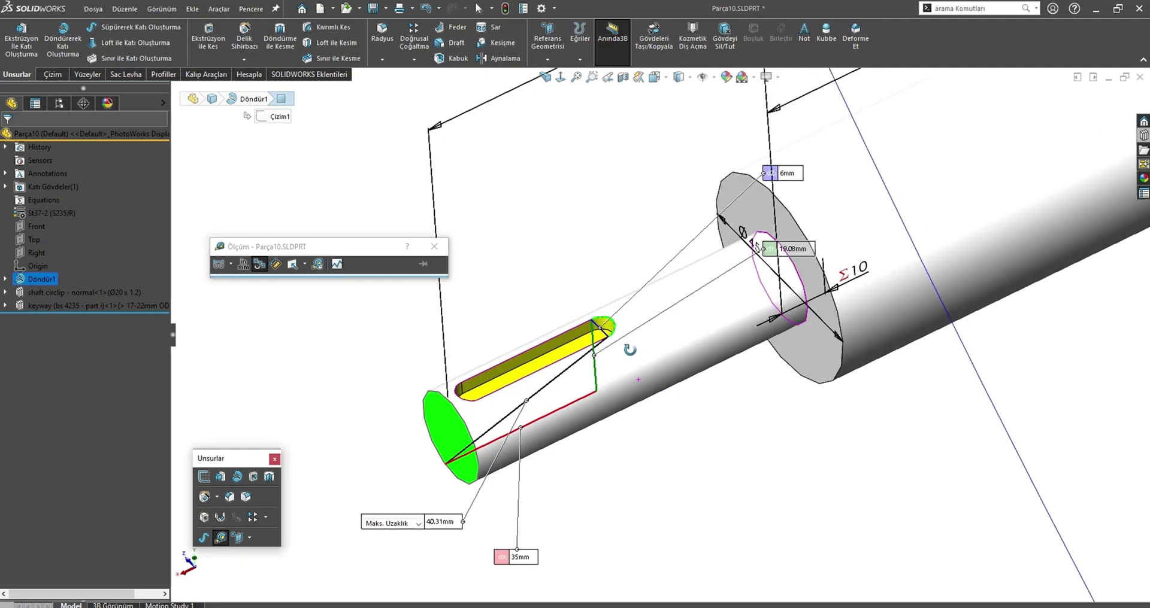
pyautogui.moveTo(654, 392)
pyautogui.mouseDown(button='middle')
pyautogui.moveTo(534, 324)
pyautogui.moveTo(591, 364)
pyautogui.mouseUp(button='middle')
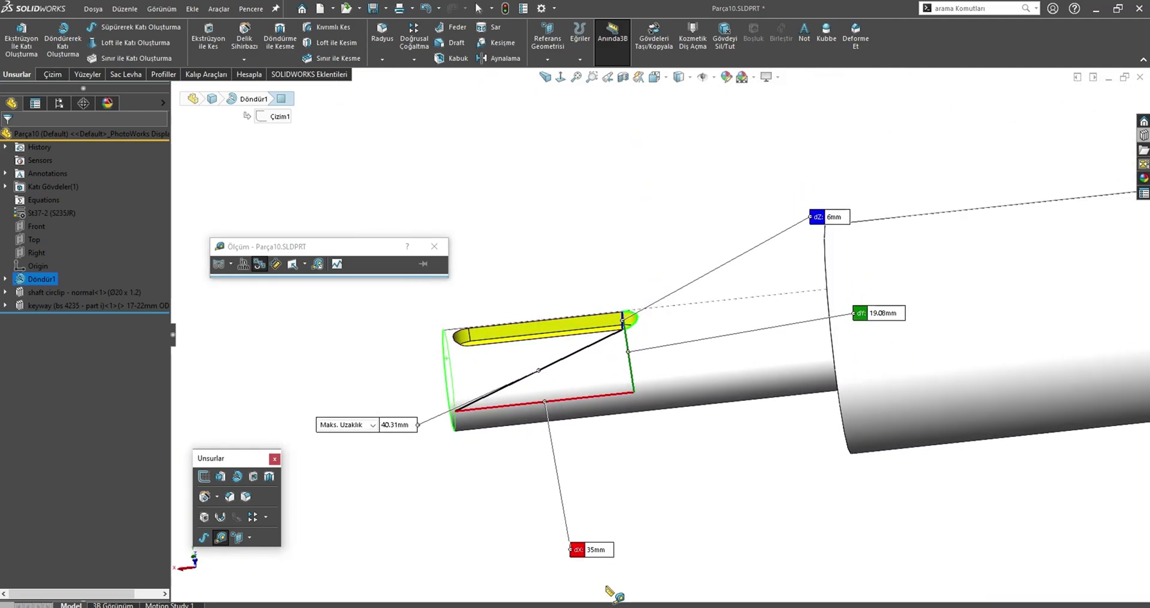
pyautogui.press('Escape')
# - Lengthen the keyway slot from 30 to 40 mm (30+10) and return to Montaj1
pyautogui.moveTo(645, 381); pyautogui.dragTo(544, 343, button='middle')
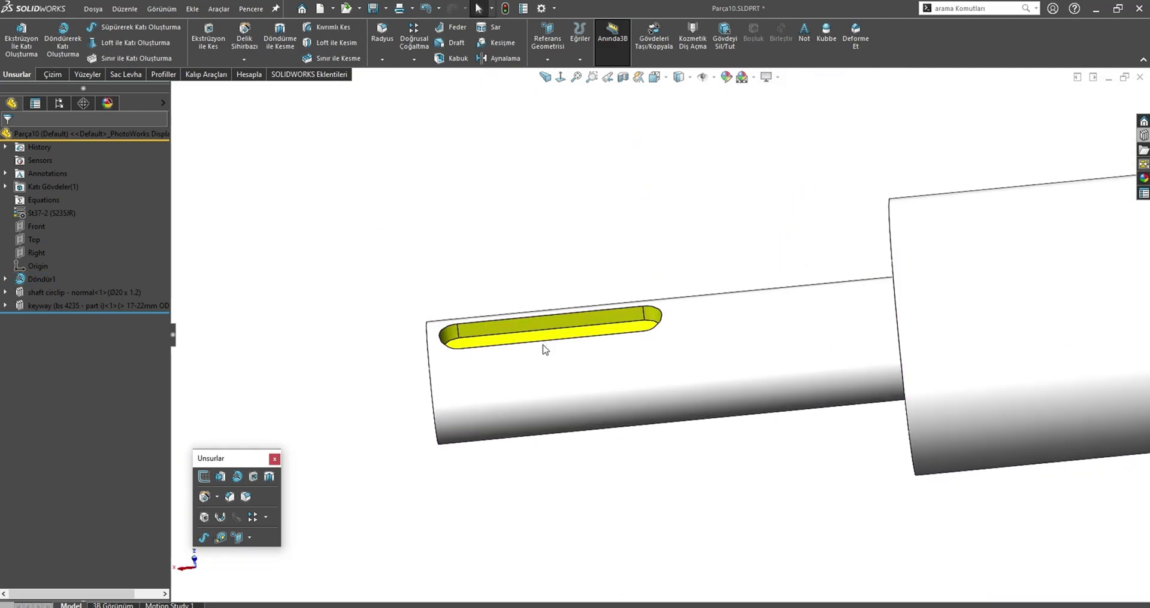
pyautogui.click(549, 339)
pyautogui.click(546, 272)
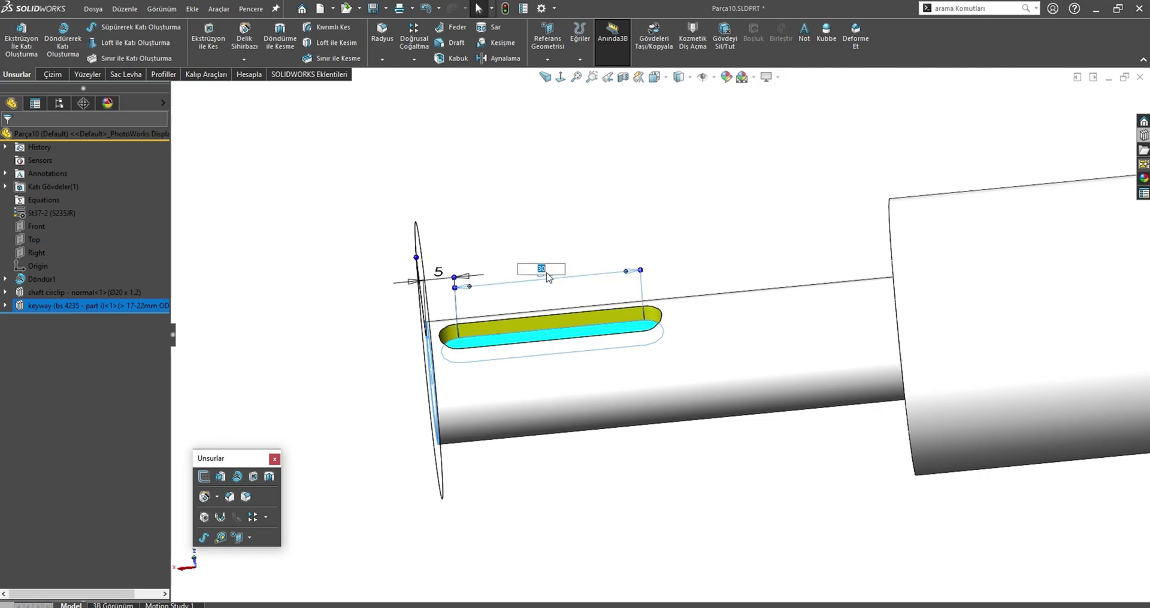
pyautogui.click(549, 270)
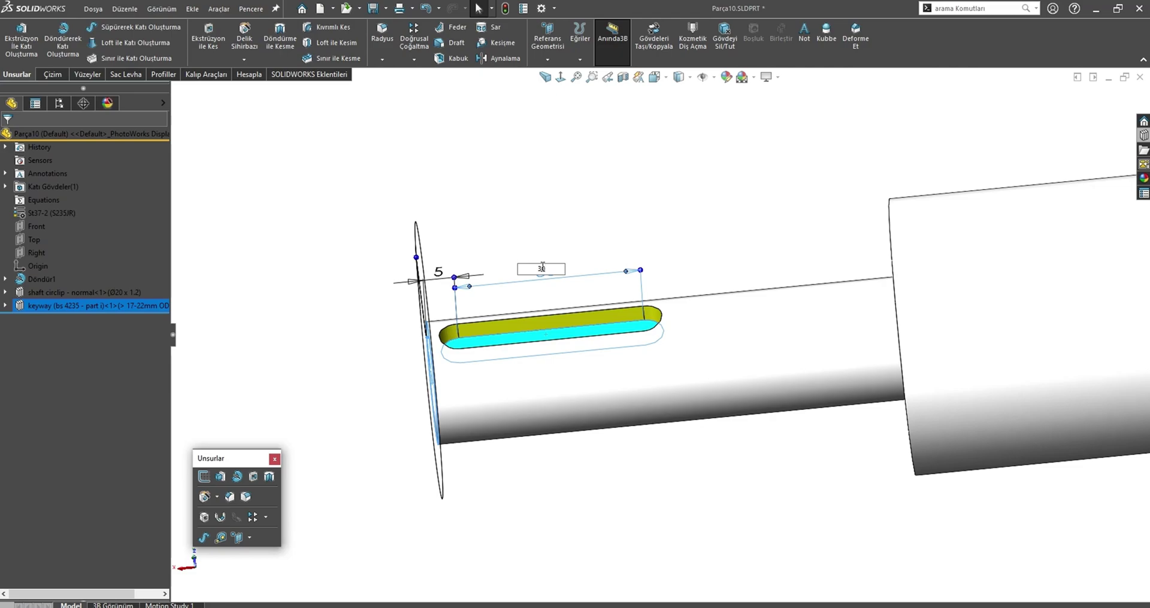
pyautogui.write('+10')
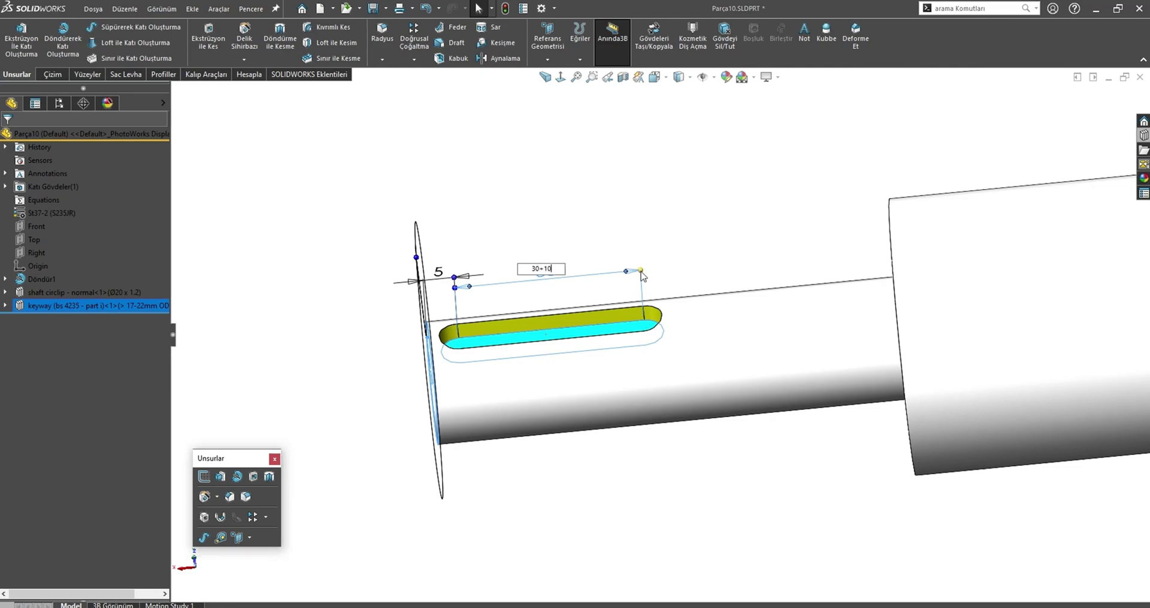
pyautogui.press('Return')
pyautogui.click(491, 203)
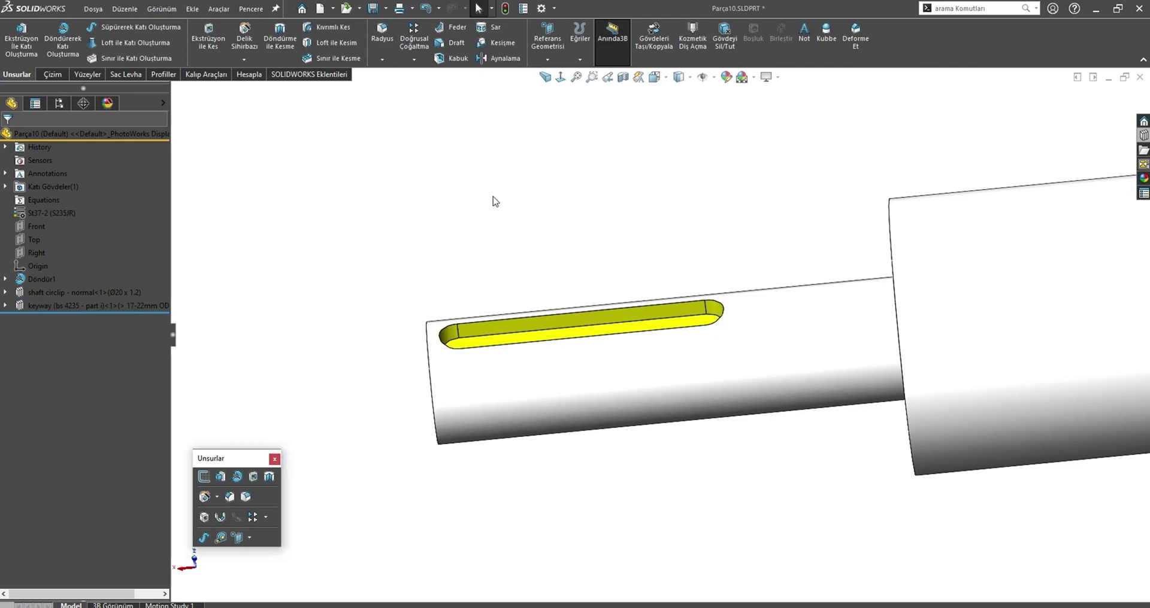
pyautogui.hotkey('ctrl', 'Tab')
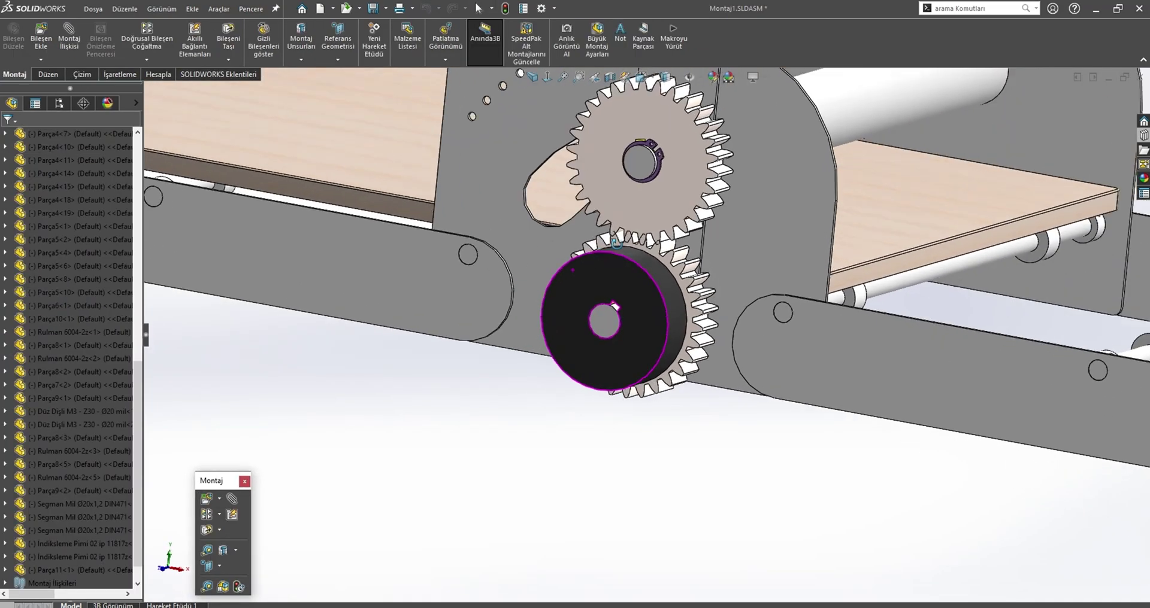
# - Open the upper gear's shaft part, Parça7, in its own window
pyautogui.moveTo(616, 243)
pyautogui.mouseDown(button='middle')
pyautogui.moveTo(768, 210)
pyautogui.moveTo(595, 257)
pyautogui.moveTo(596, 298)
pyautogui.mouseUp(button='middle')
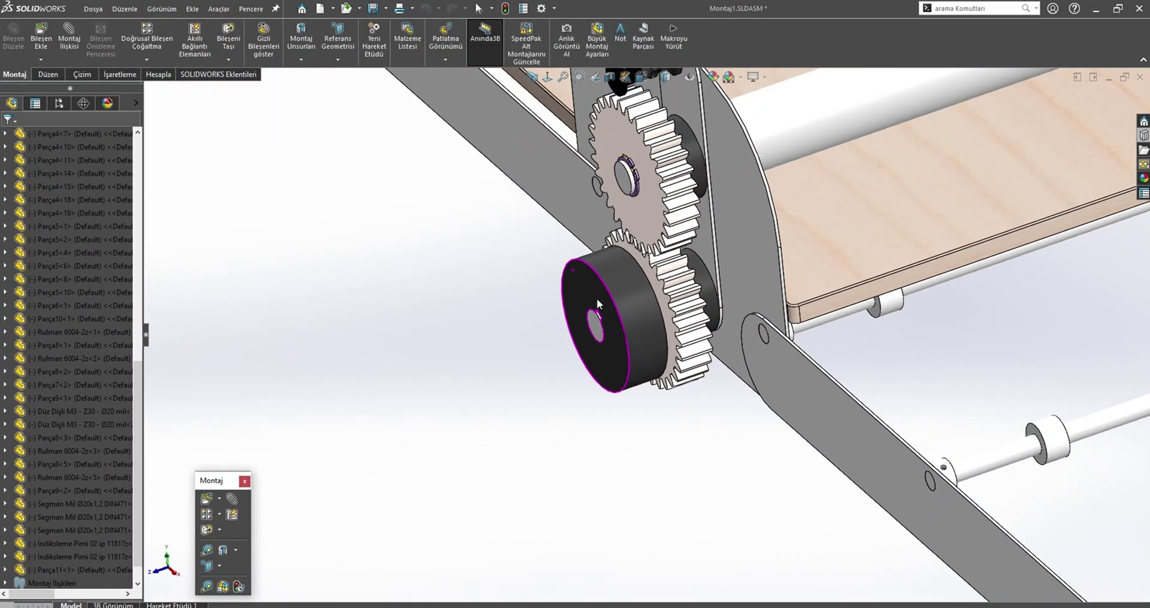
pyautogui.scroll(-5, 650, 136)
pyautogui.click(583, 232)
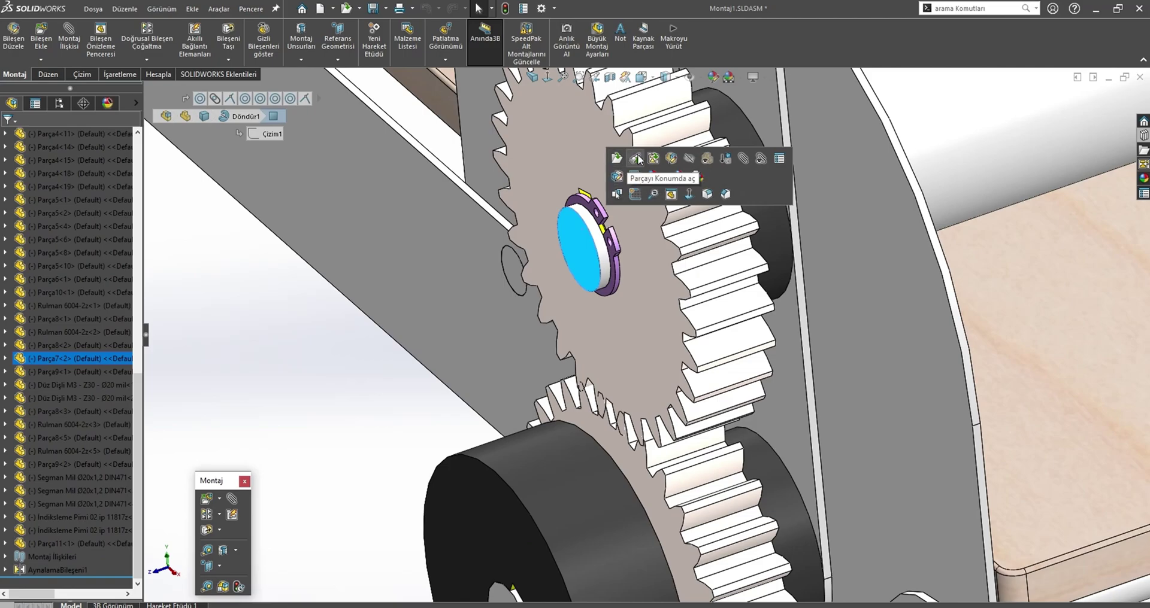
pyautogui.click(617, 160)
pyautogui.scroll(-3, 329, 400)
pyautogui.scroll(-5, 483, 364)
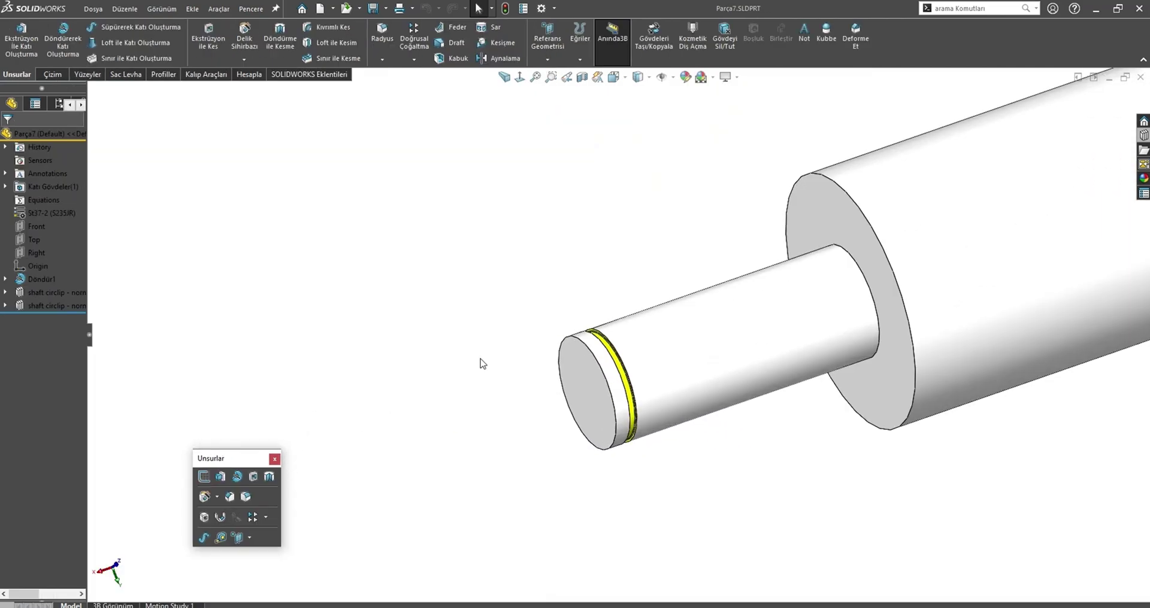
# - Drag the 'keyway (bs 4235 - part i)' Design Library feature onto the shaft's end face
pyautogui.click(1142, 151)
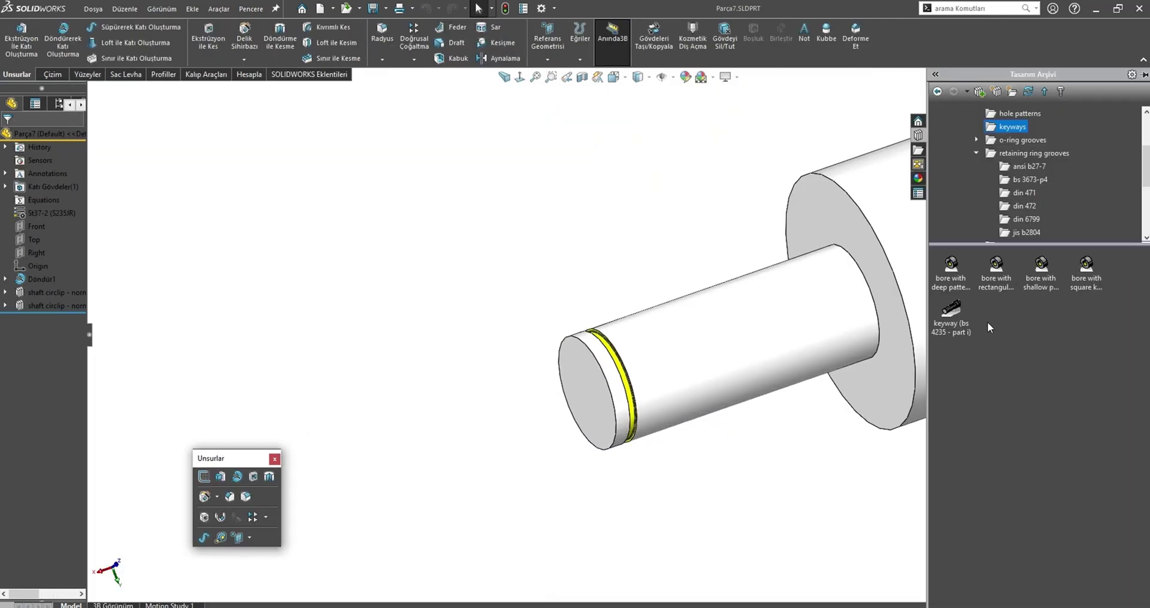
pyautogui.moveTo(943, 315); pyautogui.dragTo(579, 375)
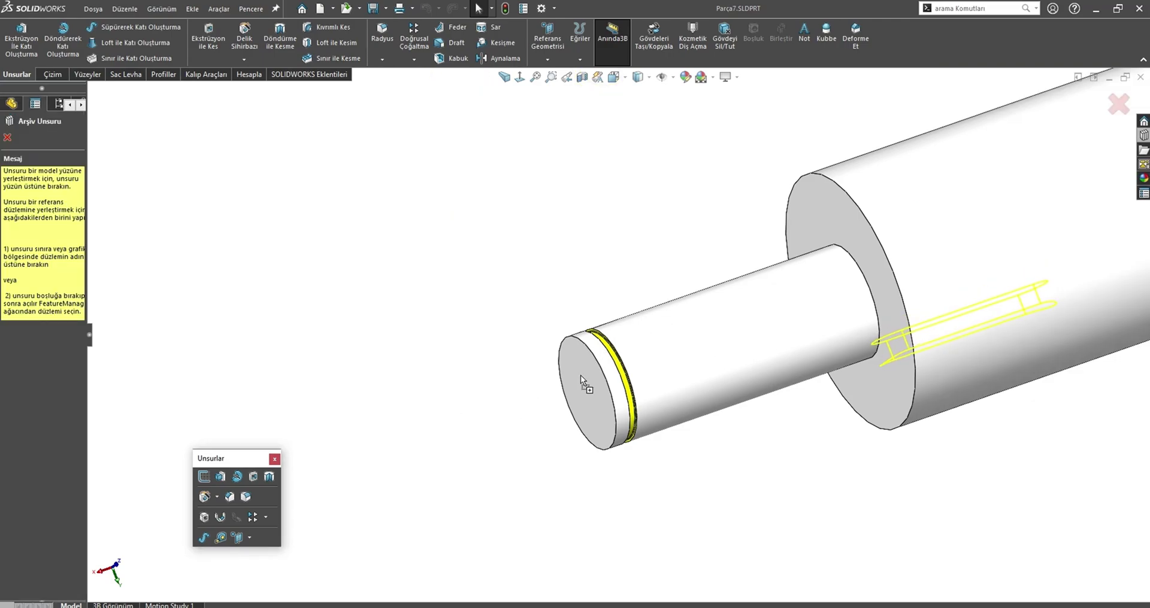
pyautogui.moveTo(580, 375); pyautogui.dragTo(576, 365)
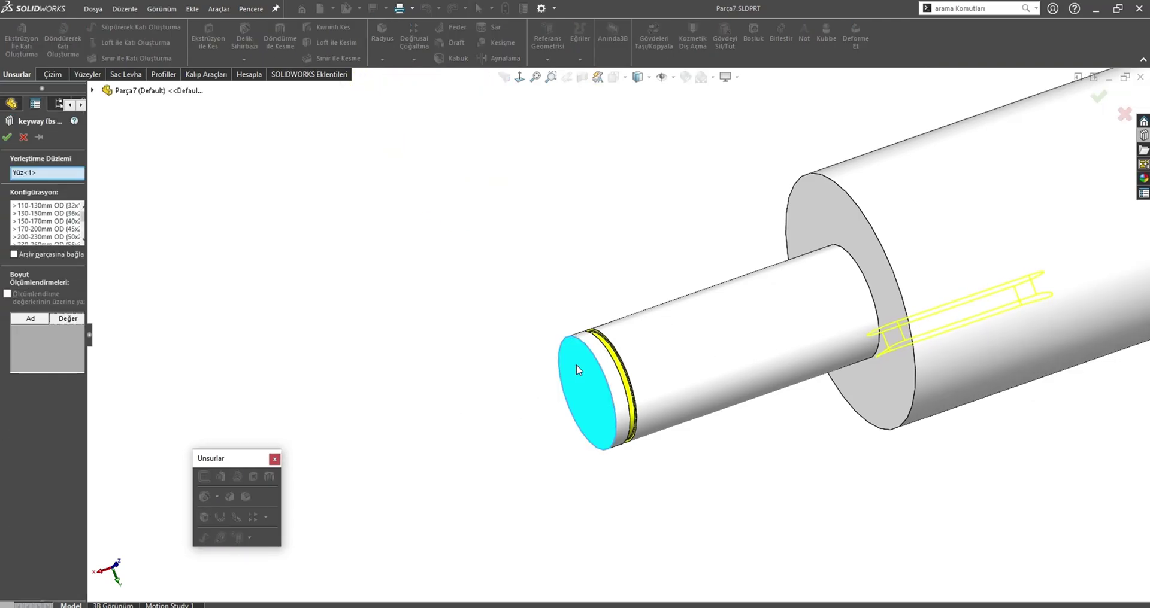
pyautogui.scroll(-2, 49, 224)
pyautogui.scroll(-1, 49, 223)
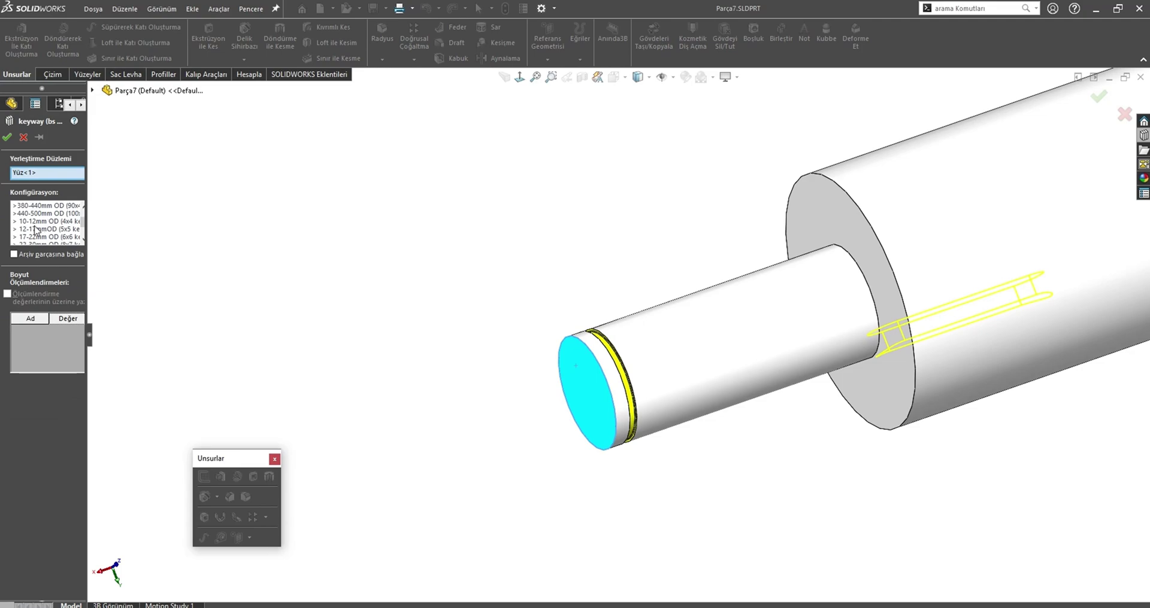
pyautogui.scroll(-1, 36, 227)
pyautogui.scroll(-1, 41, 227)
pyautogui.scroll(-1, 42, 226)
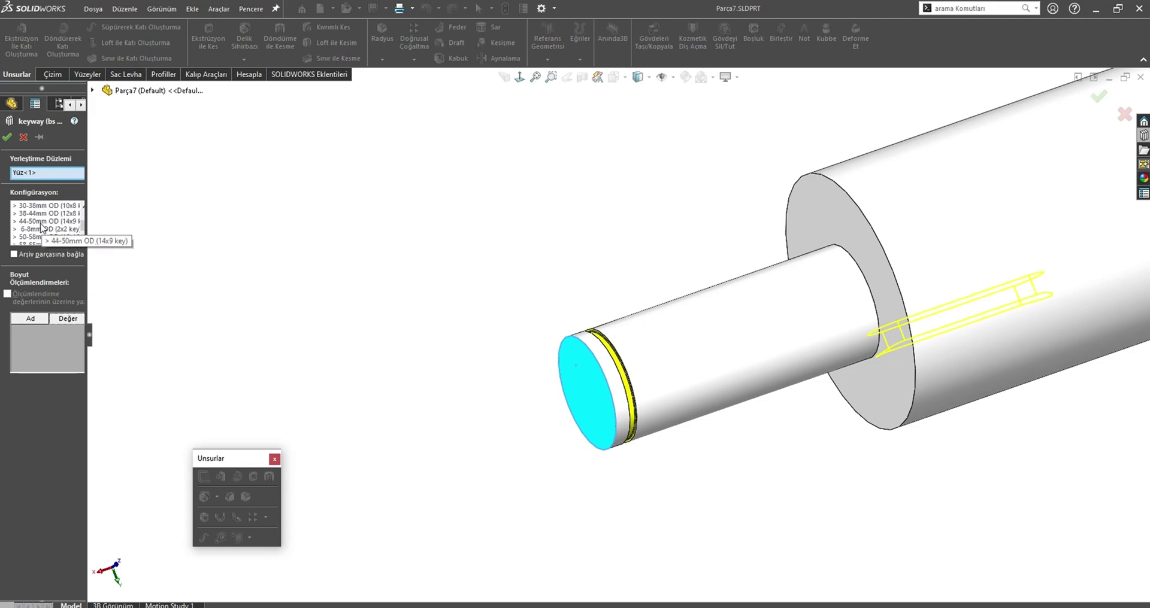
pyautogui.scroll(1, 51, 232)
pyautogui.scroll(1, 48, 227)
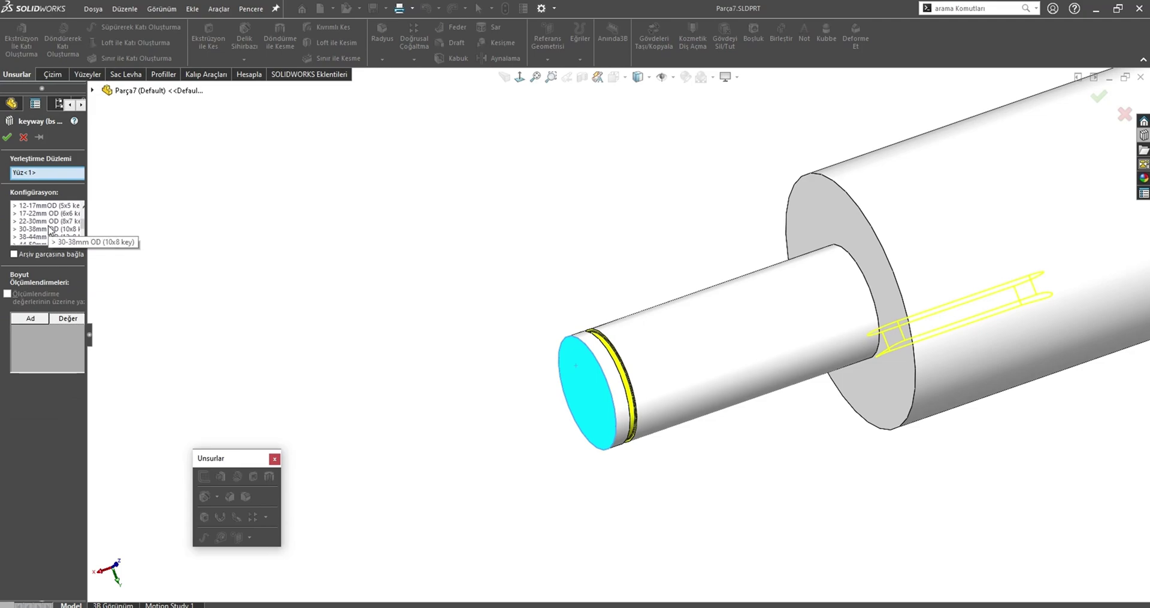
pyautogui.scroll(1, 43, 223)
# - Choose the 17-22mm OD (6x6 key) size, reference Edge3, and set 20 mm distance
pyautogui.click(40, 214)
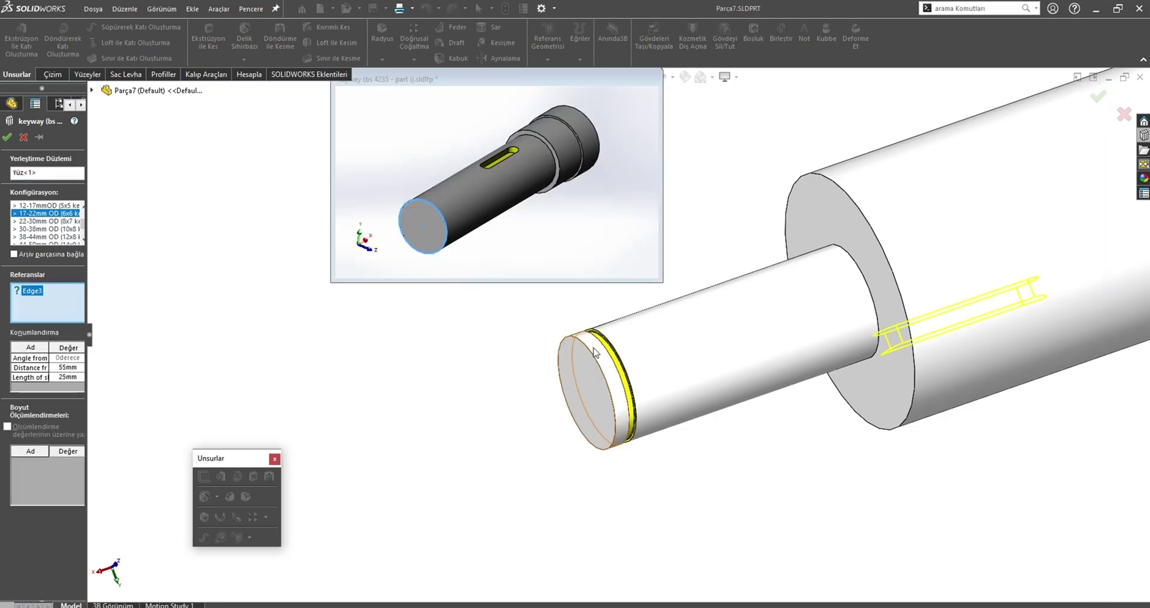
pyautogui.click(587, 350)
pyautogui.moveTo(567, 326)
pyautogui.mouseDown(button='middle')
pyautogui.moveTo(704, 401)
pyautogui.moveTo(436, 286)
pyautogui.mouseUp(button='middle')
pyautogui.doubleClick(70, 368)
pyautogui.write('20')
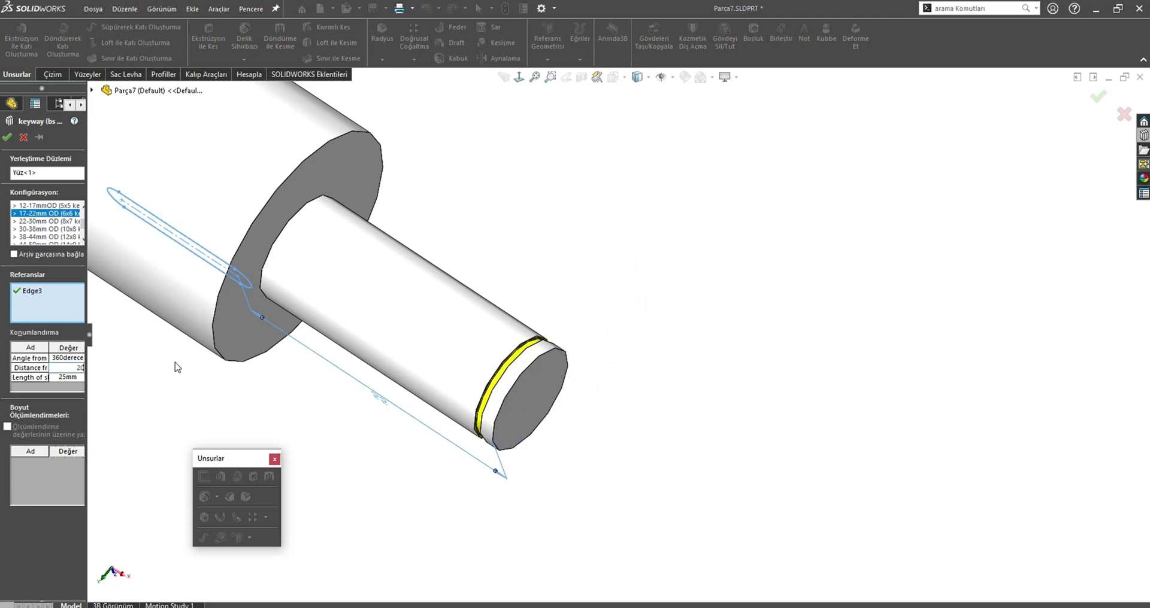
pyautogui.press('Return')
# - Accept the keyway and move it to 7 mm from the shaft end
pyautogui.click(1097, 99)
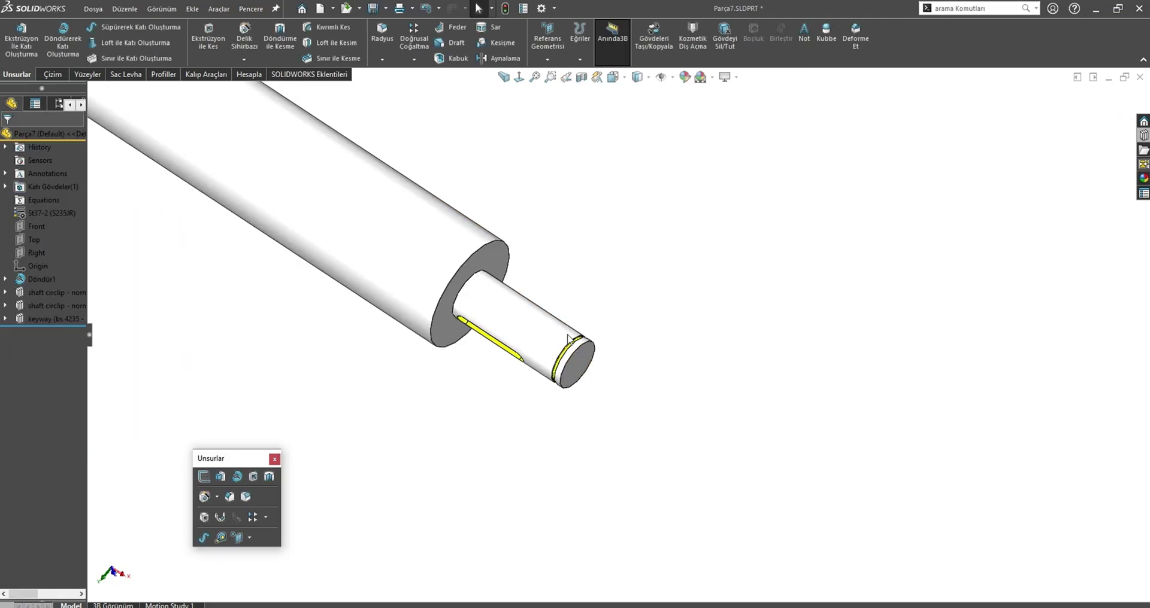
pyautogui.scroll(-3, 514, 290)
pyautogui.scroll(-3, 551, 389)
pyautogui.click(533, 370)
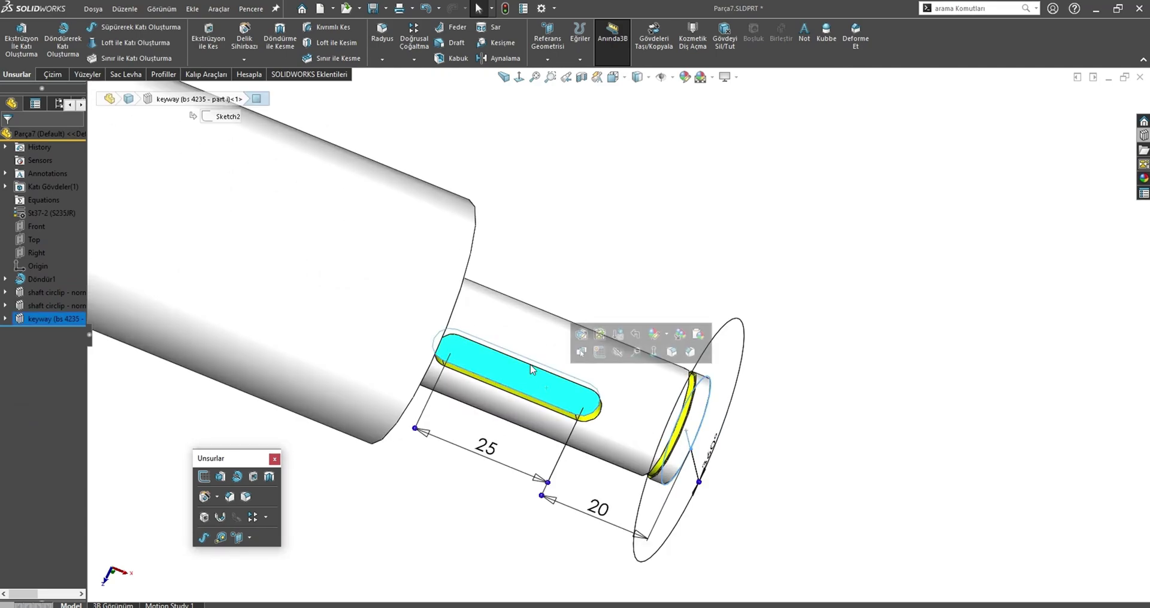
pyautogui.doubleClick(598, 510)
pyautogui.write('5')
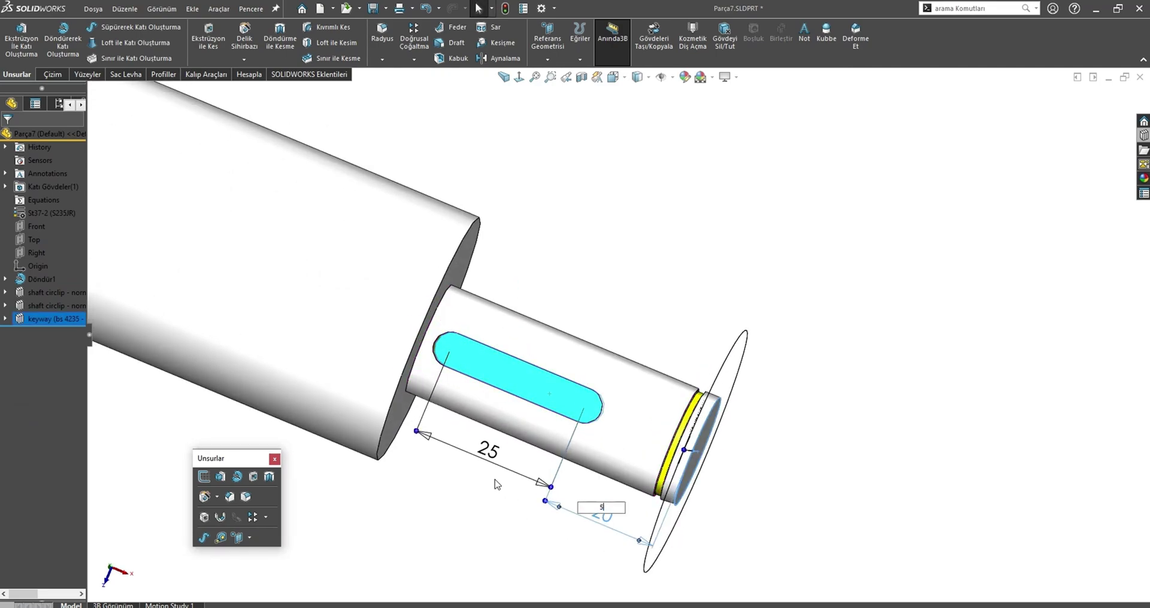
pyautogui.press('Return')
pyautogui.doubleClick(645, 531)
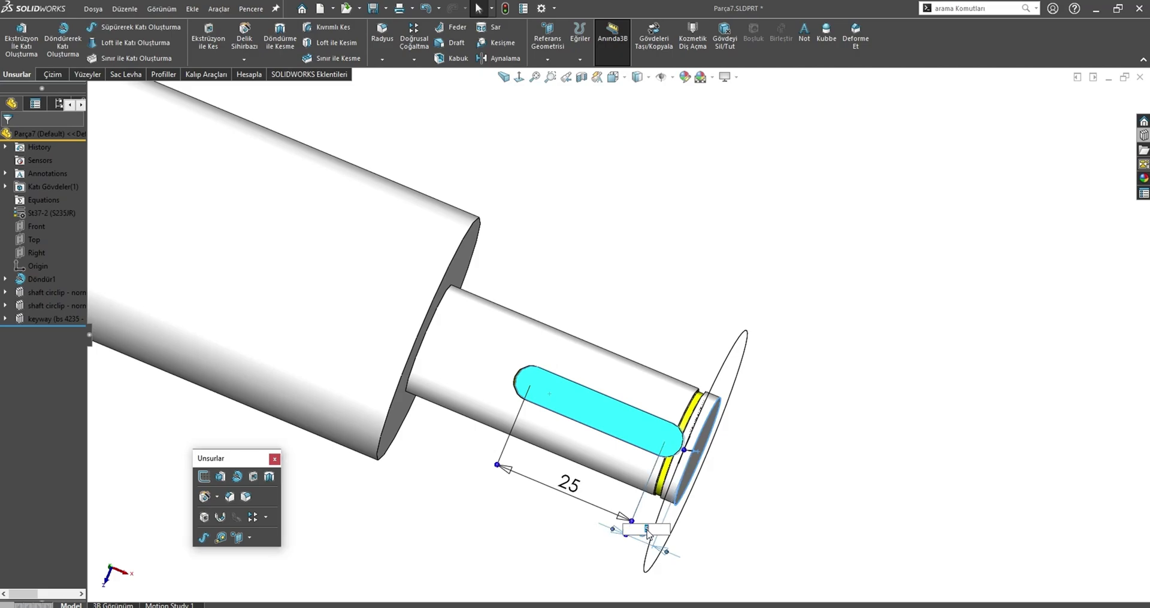
pyautogui.write('7')
pyautogui.press('Return')
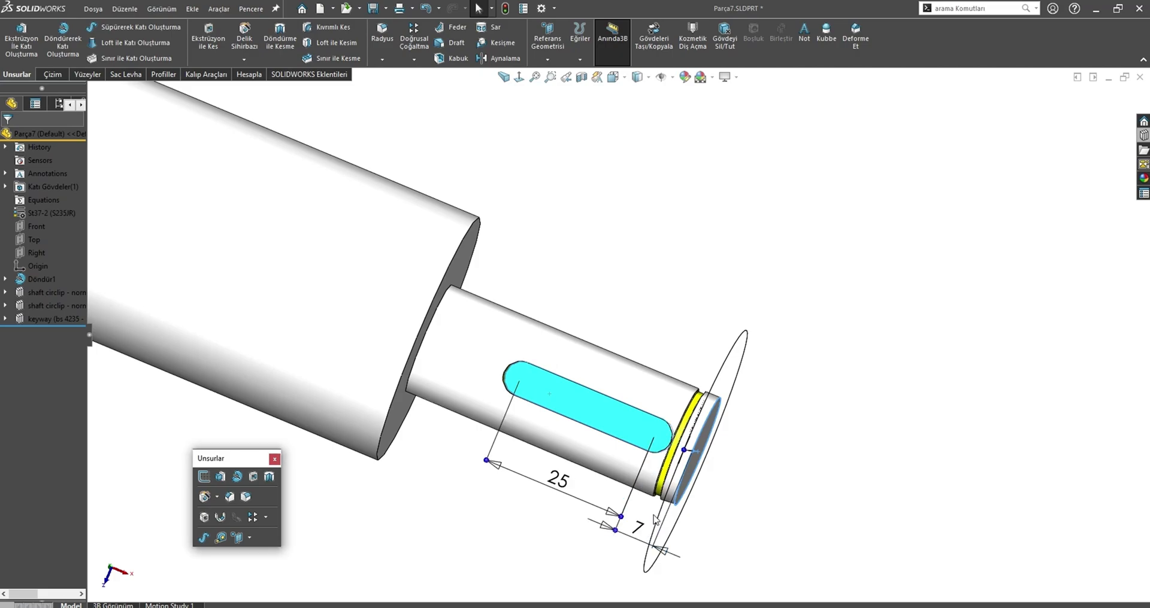
# - Shorten the keyway slot from 25 to 15 mm, save Parça7, and return to Montaj1.SLDASM
pyautogui.scroll(-3, 655, 519)
pyautogui.doubleClick(514, 446)
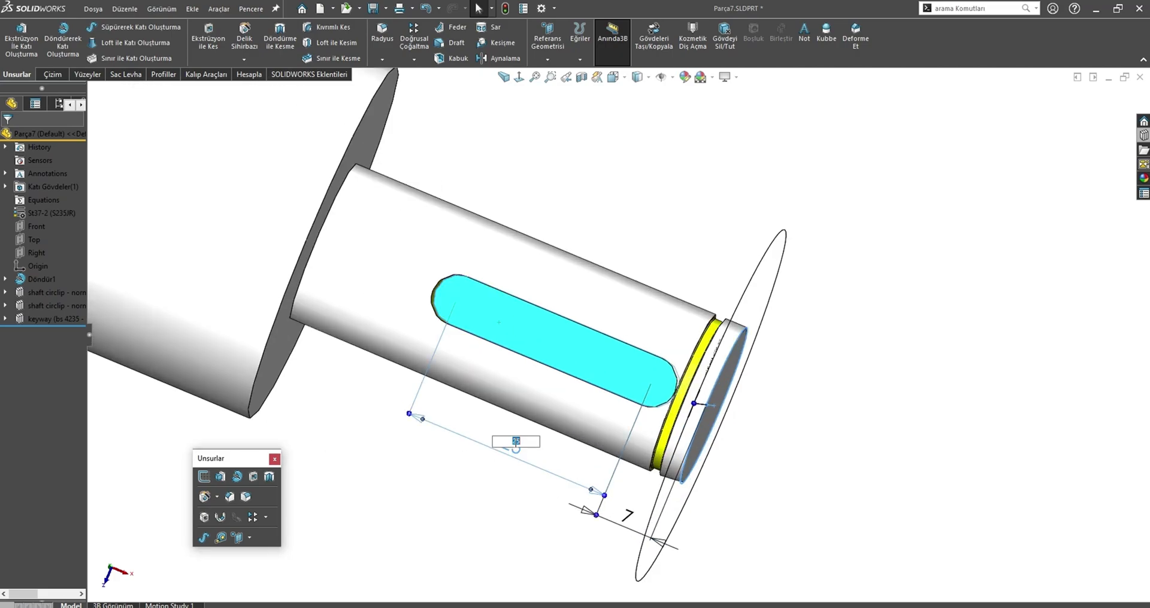
pyautogui.write('15')
pyautogui.press('Return')
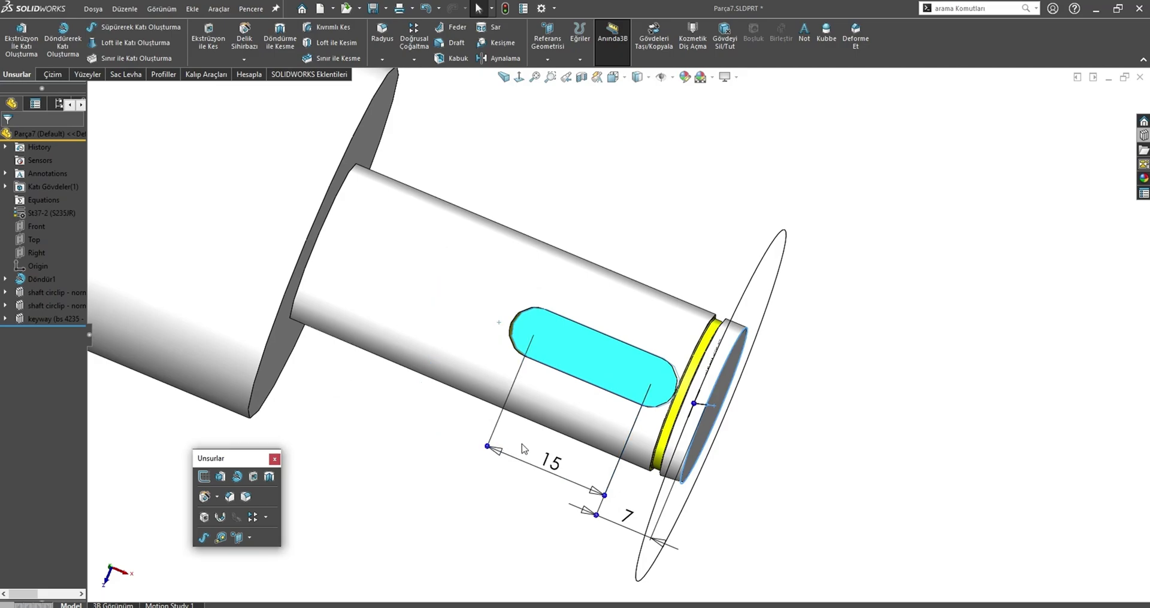
pyautogui.doubleClick(560, 464)
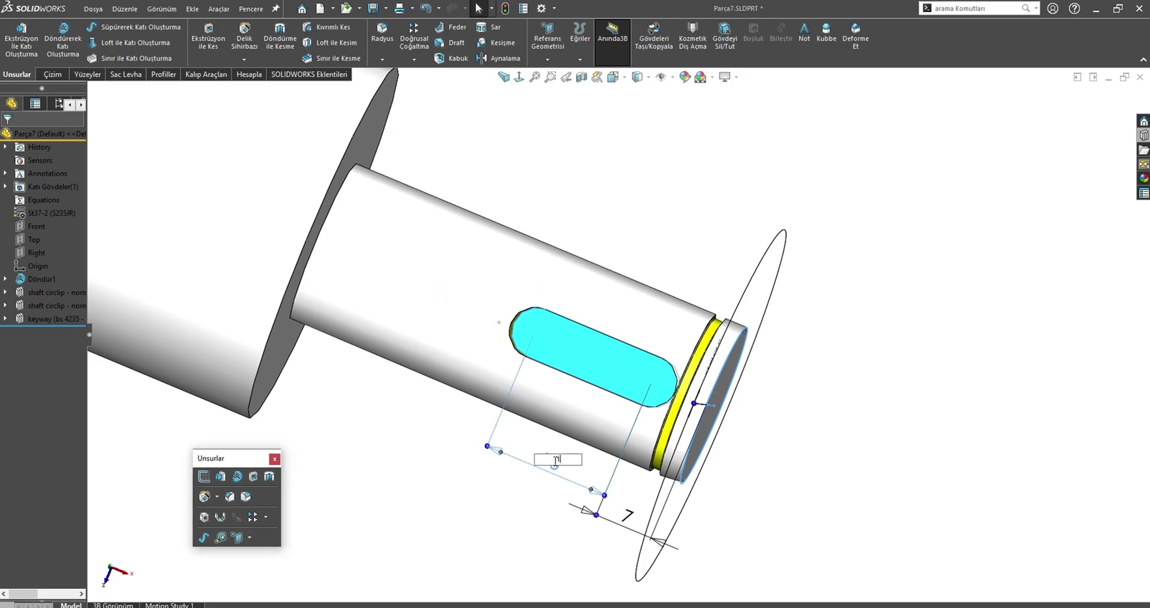
pyautogui.click(861, 508)
pyautogui.hotkey('ctrl', 's')
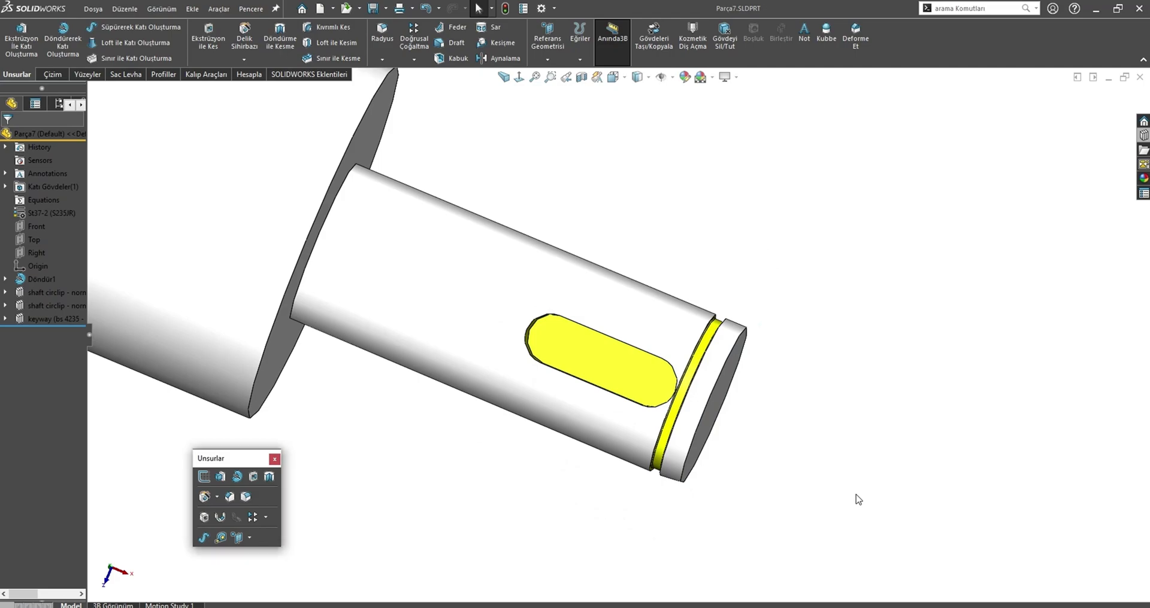
pyautogui.hotkey('ctrl', 'Tab')
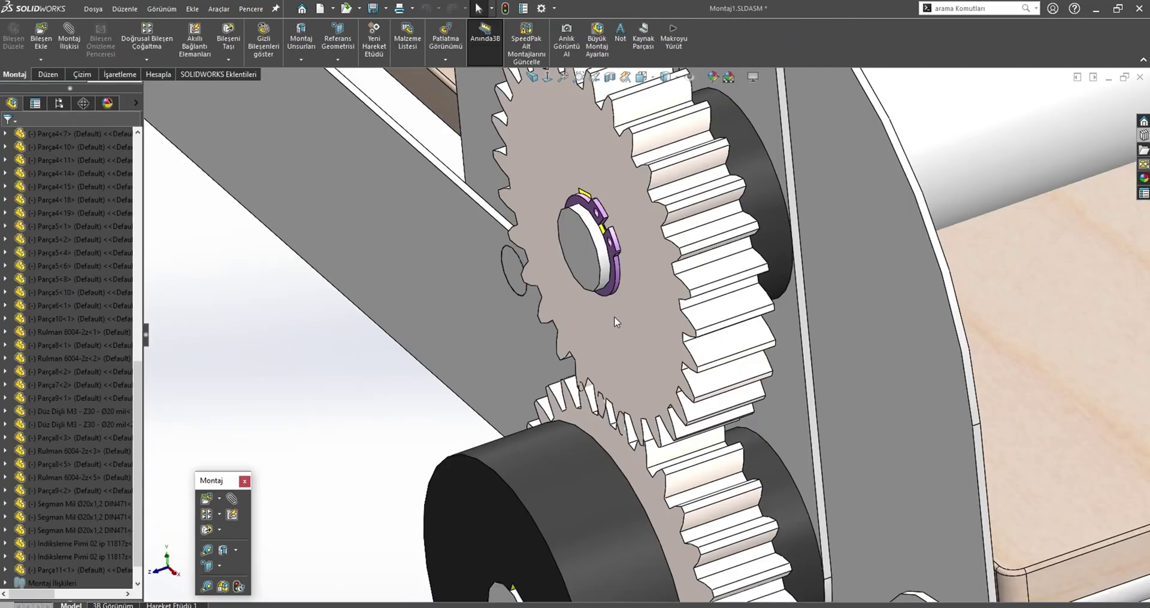
# - Hide the gear to inspect the keyed shaft, then view the gear train end-on
pyautogui.click(614, 322)
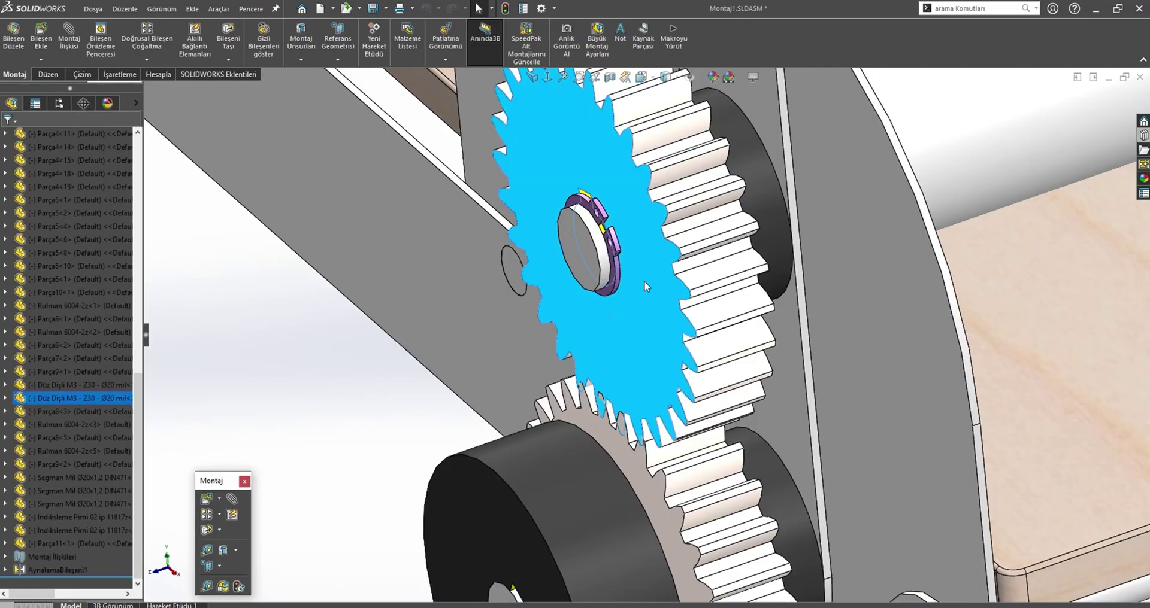
pyautogui.click(670, 241)
pyautogui.scroll(5, 670, 242)
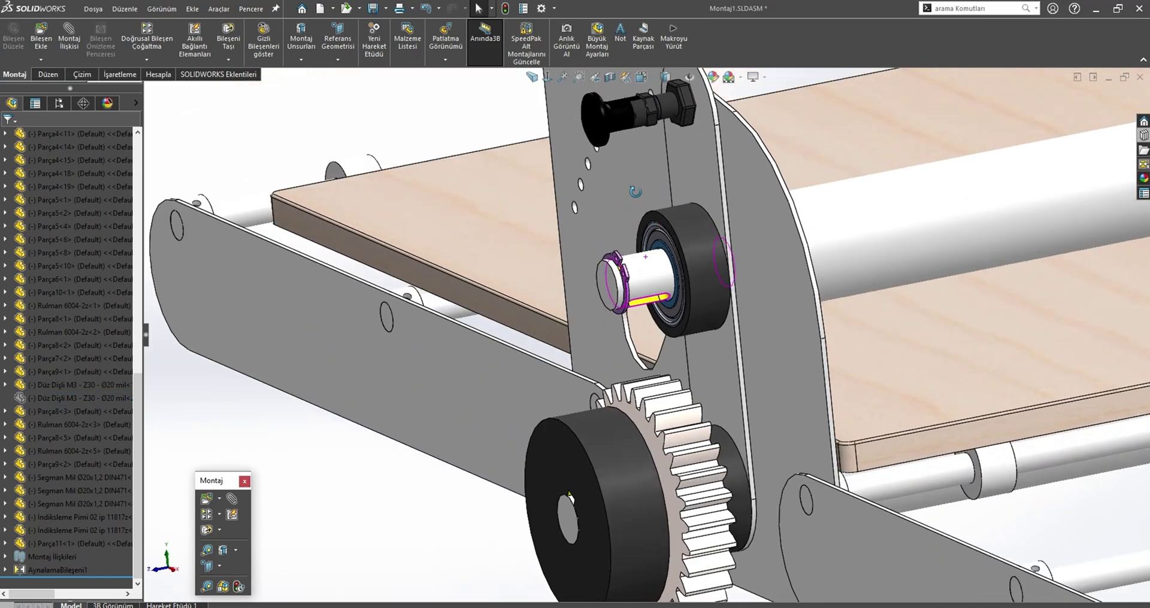
pyautogui.moveTo(659, 246); pyautogui.dragTo(617, 258, button='middle')
pyautogui.scroll(-8, 611, 264)
pyautogui.scroll(5, 610, 259)
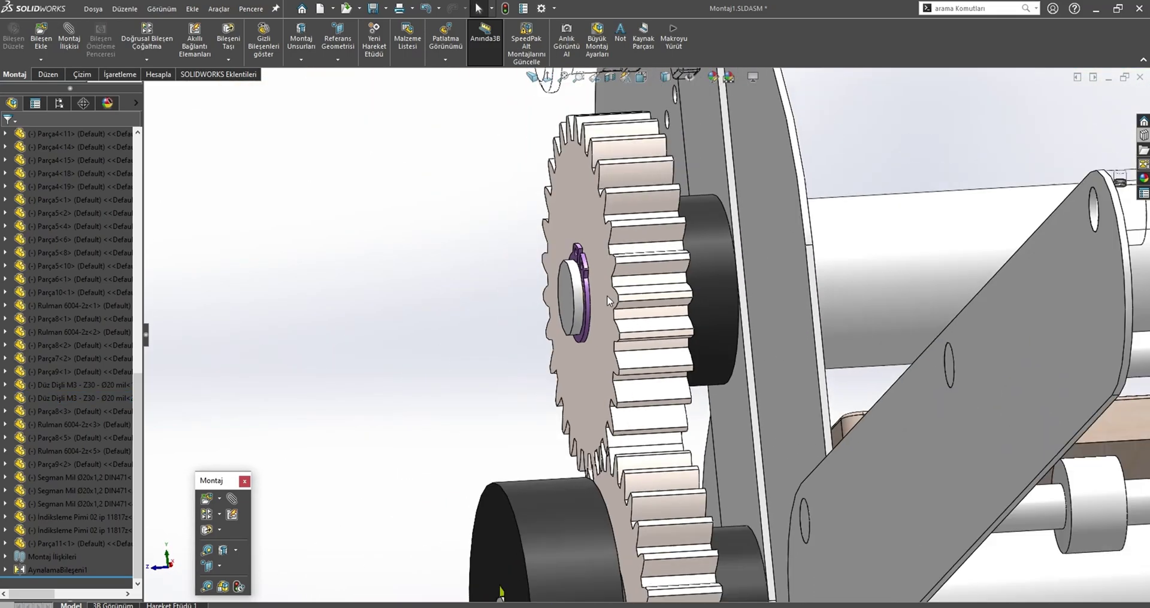
pyautogui.moveTo(606, 296)
pyautogui.mouseDown(button='middle')
pyautogui.moveTo(717, 386)
pyautogui.moveTo(698, 498)
pyautogui.mouseUp(button='middle')
pyautogui.scroll(5, 717, 386)
pyautogui.scroll(2, 607, 481)
pyautogui.moveTo(608, 482)
pyautogui.mouseDown(button='middle')
pyautogui.moveTo(617, 557)
pyautogui.moveTo(457, 444)
pyautogui.moveTo(431, 451)
pyautogui.moveTo(675, 505)
pyautogui.moveTo(568, 372)
pyautogui.mouseUp(button='middle')
pyautogui.scroll(-5, 567, 373)
# - Open the Parça11 spacer ring and start sketch Çizim3 on its keyed face, viewed normal-to
pyautogui.click(593, 329)
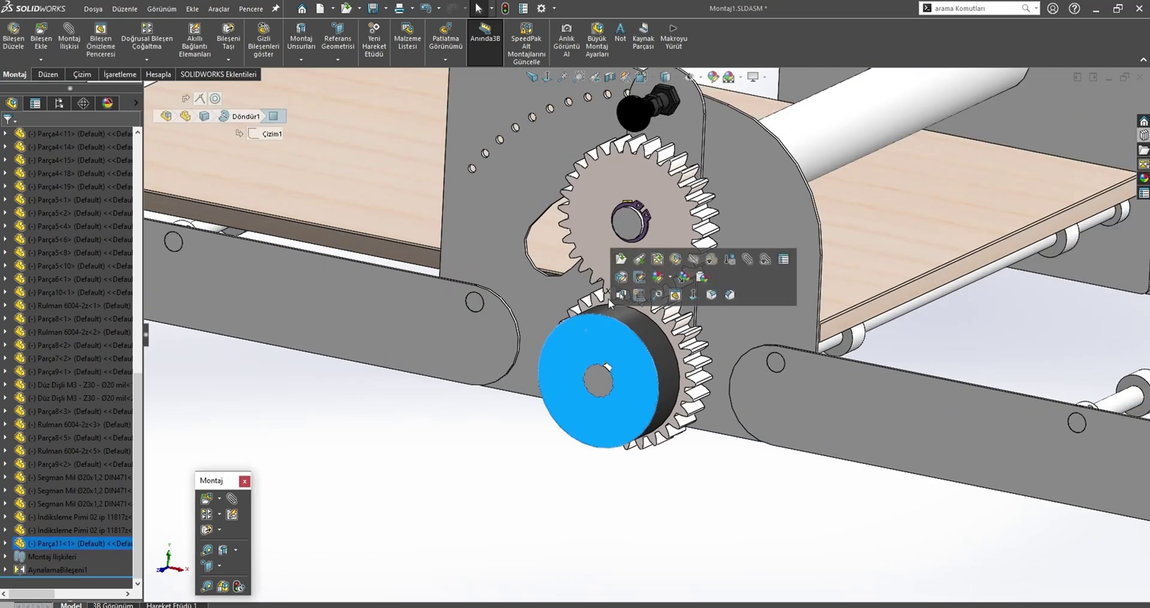
pyautogui.click(639, 260)
pyautogui.hotkey('ctrl', '3')
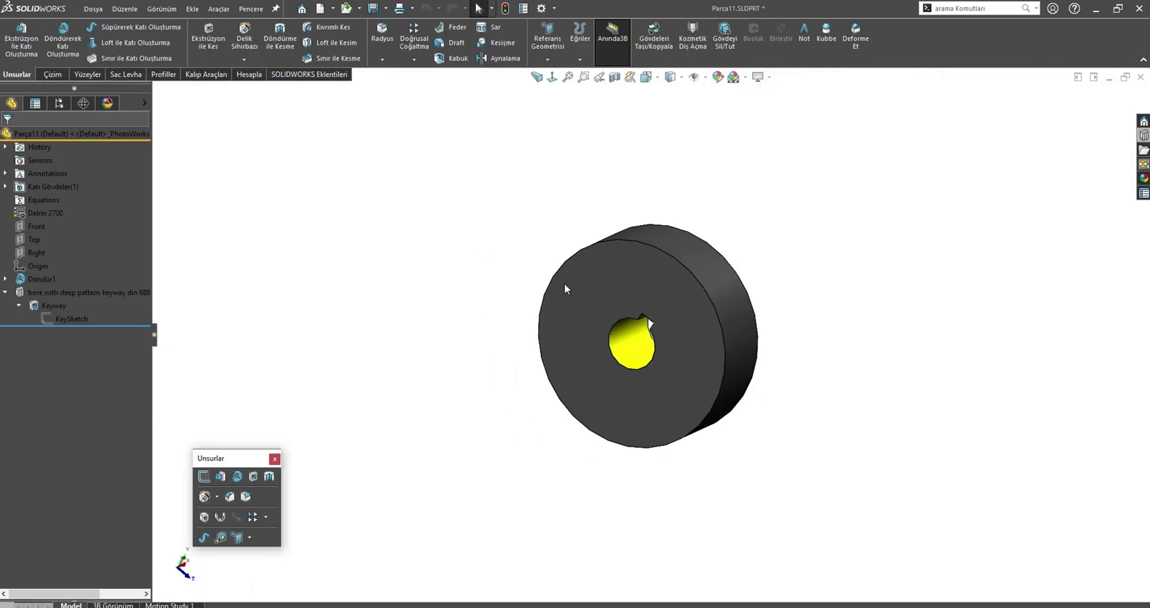
pyautogui.click(689, 260)
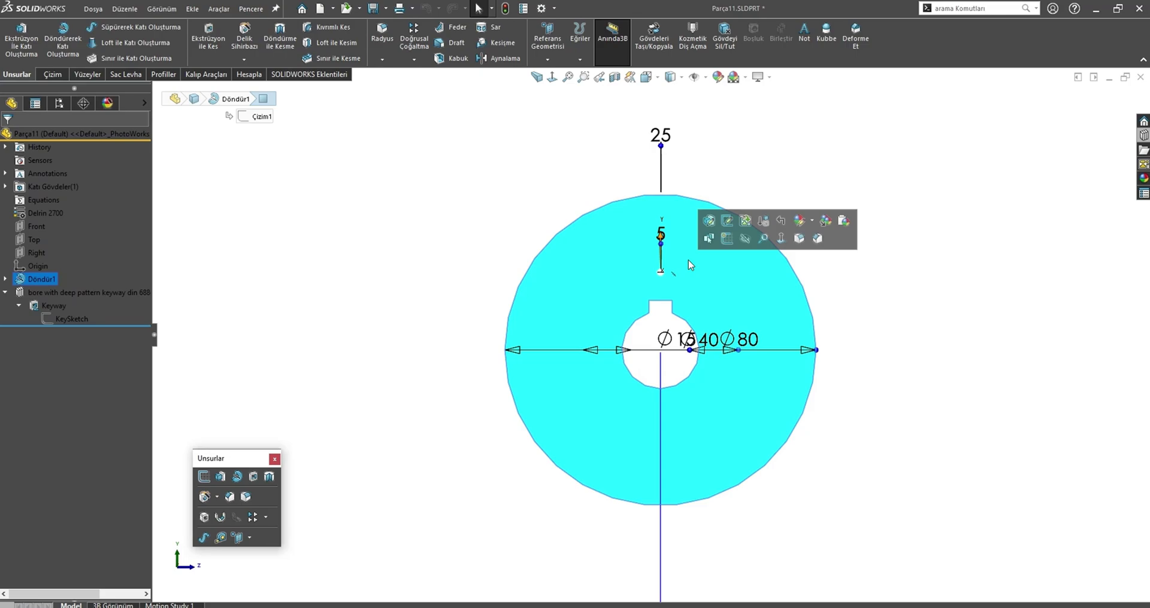
pyautogui.click(727, 238)
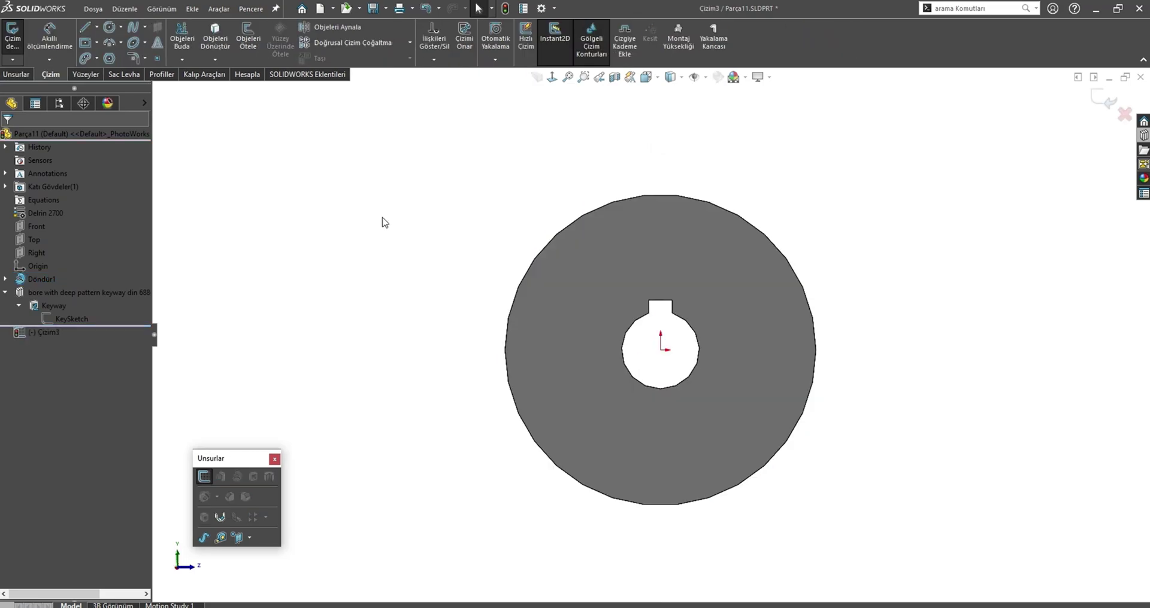
# - Draw a vertical centerline up from the disc's bore centre toward its top edge
pyautogui.click(96, 27)
pyautogui.click(105, 54)
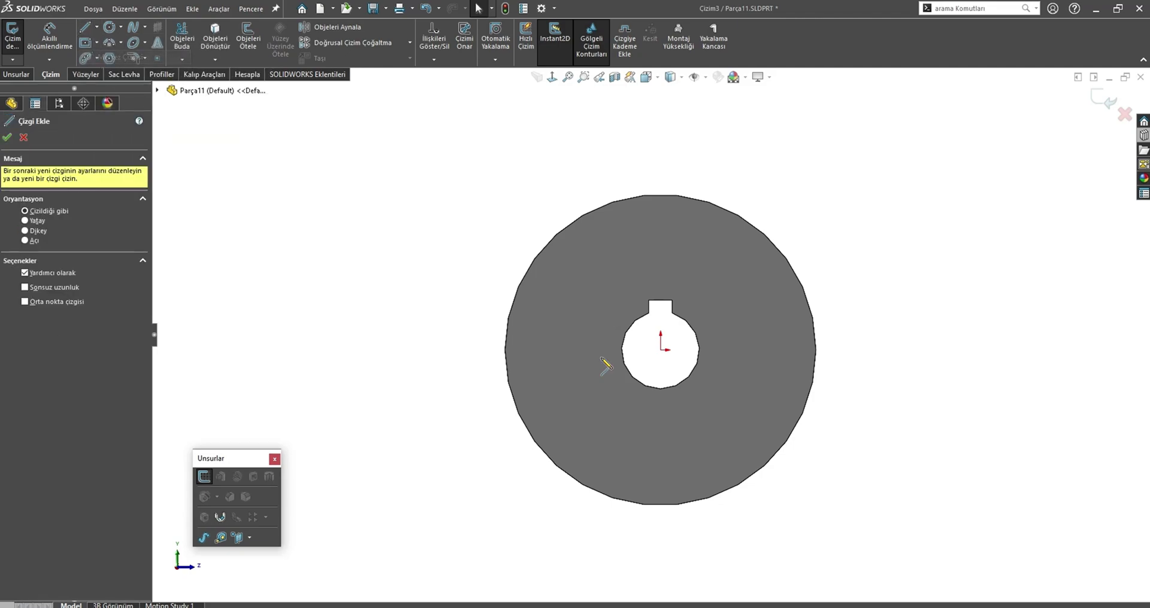
pyautogui.click(660, 349)
pyautogui.click(660, 223)
pyautogui.press('Escape')
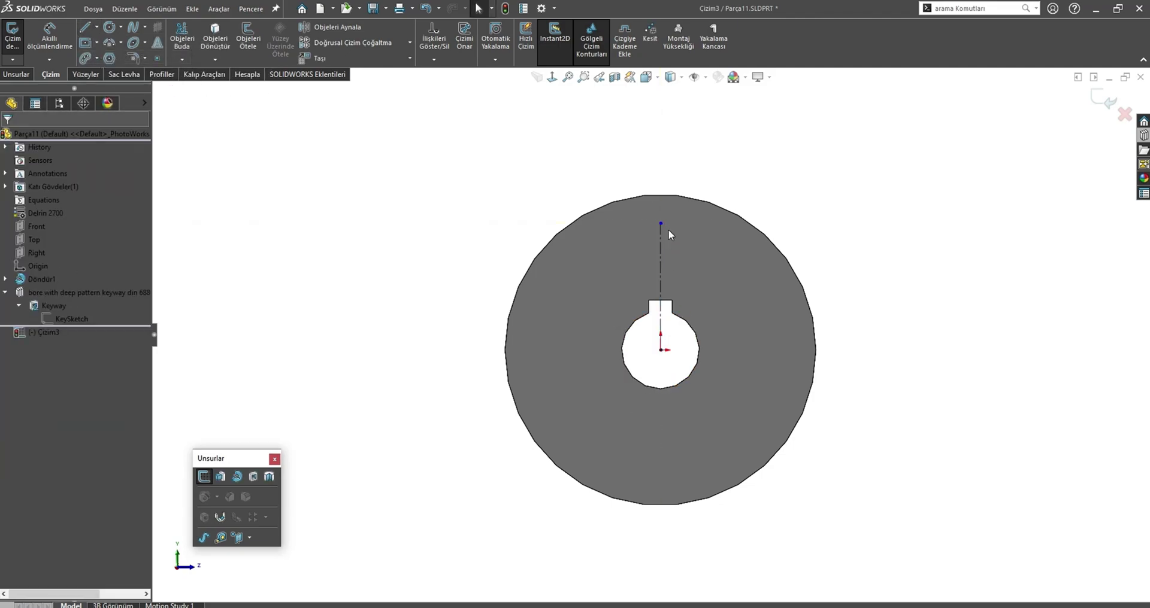
# - Dimension the centerline length, change it from 30 to 35, and exit the sketch
pyautogui.rightClick(671, 278)
pyautogui.click(660, 268)
pyautogui.click(660, 268)
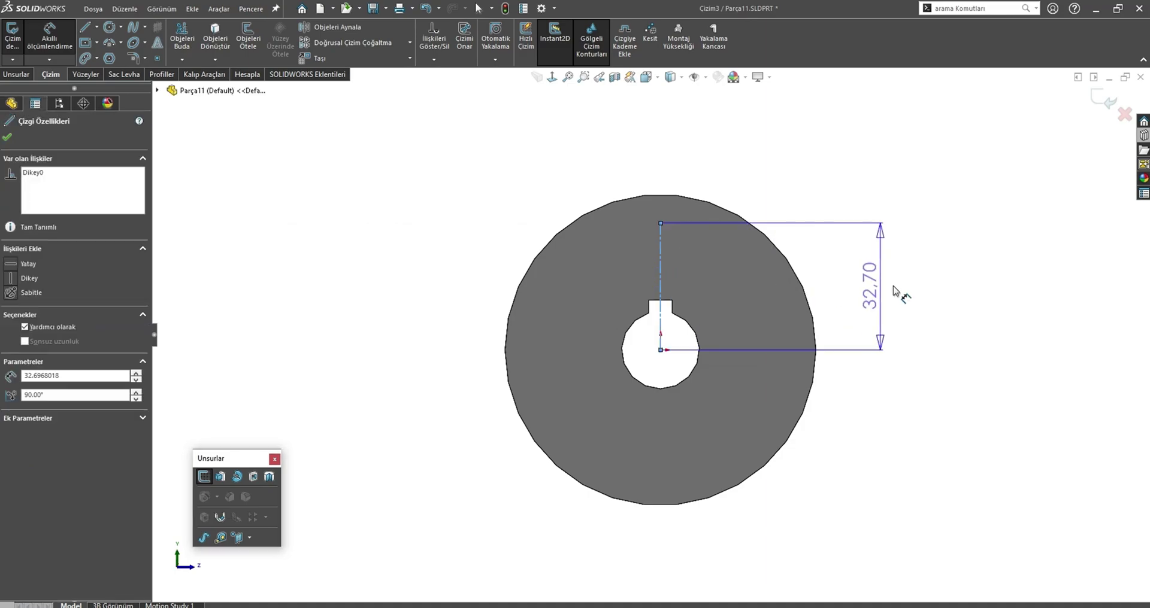
pyautogui.click(896, 290)
pyautogui.write('30')
pyautogui.press('Return')
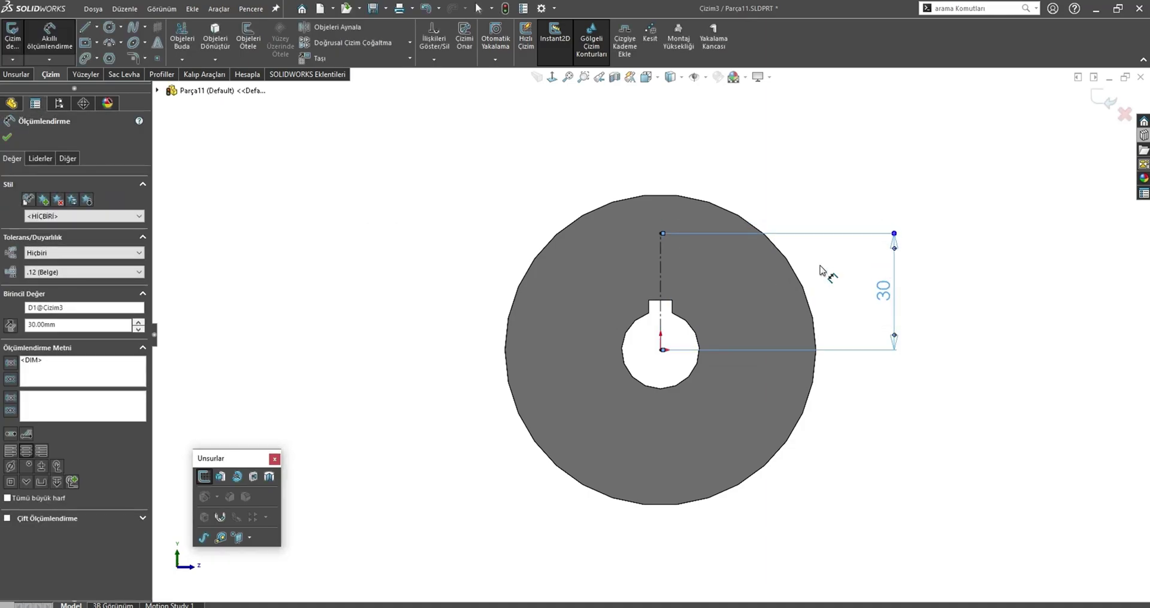
pyautogui.press('Escape')
pyautogui.doubleClick(882, 289)
pyautogui.write('3')
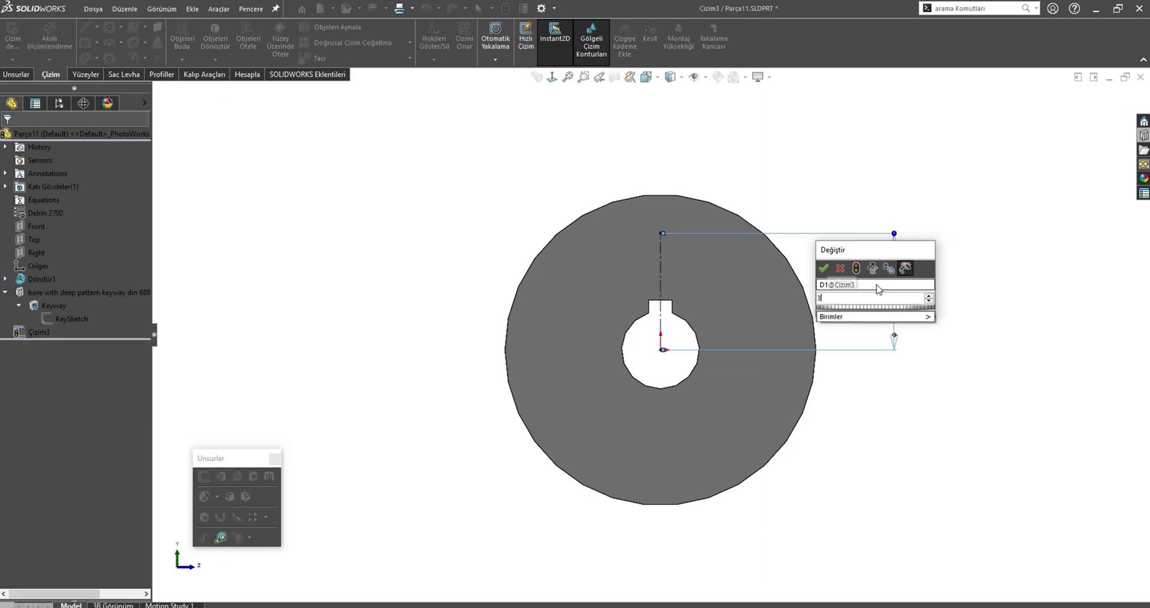
pyautogui.press('Return')
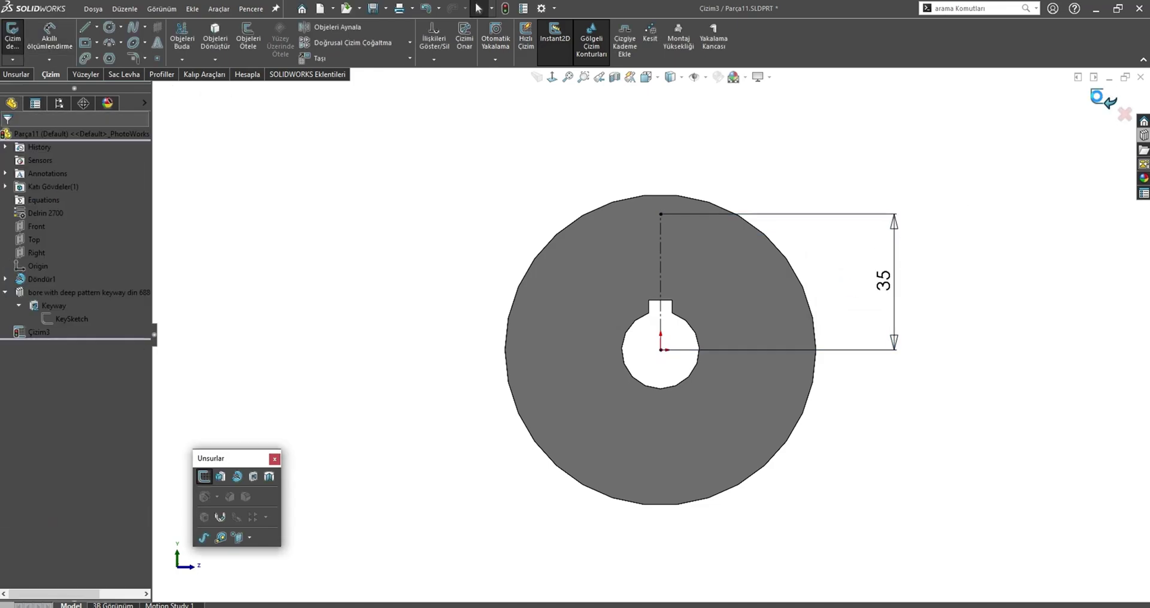
pyautogui.click(1097, 97)
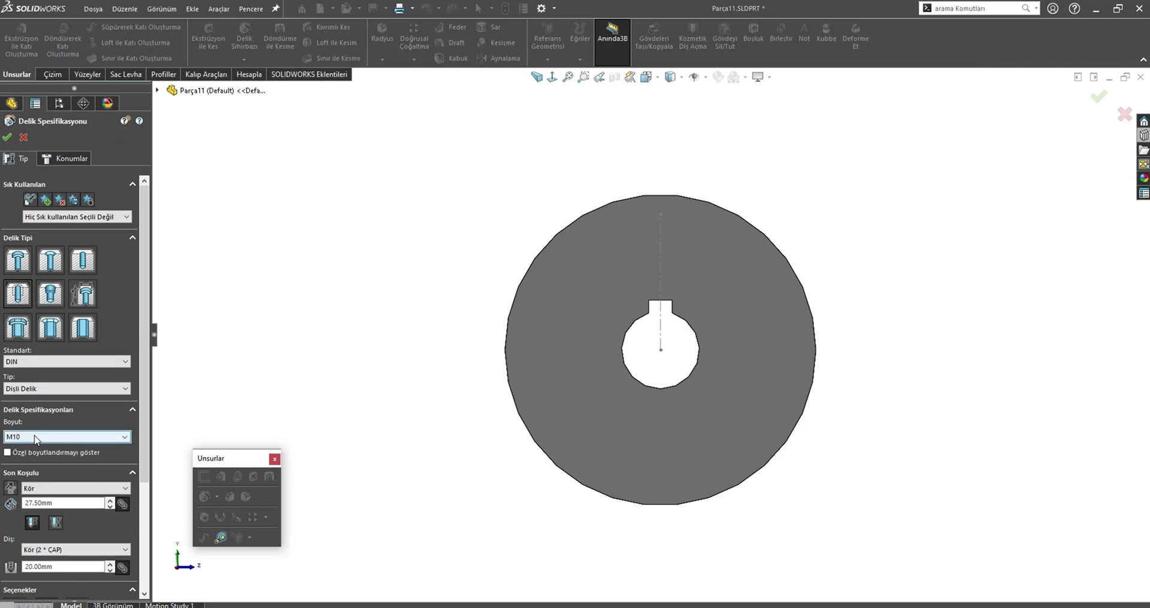
# - Place an M8 tapped hole on the disc face at the centerline's top end
pyautogui.click(35, 440)
pyautogui.scroll(2, 34, 473)
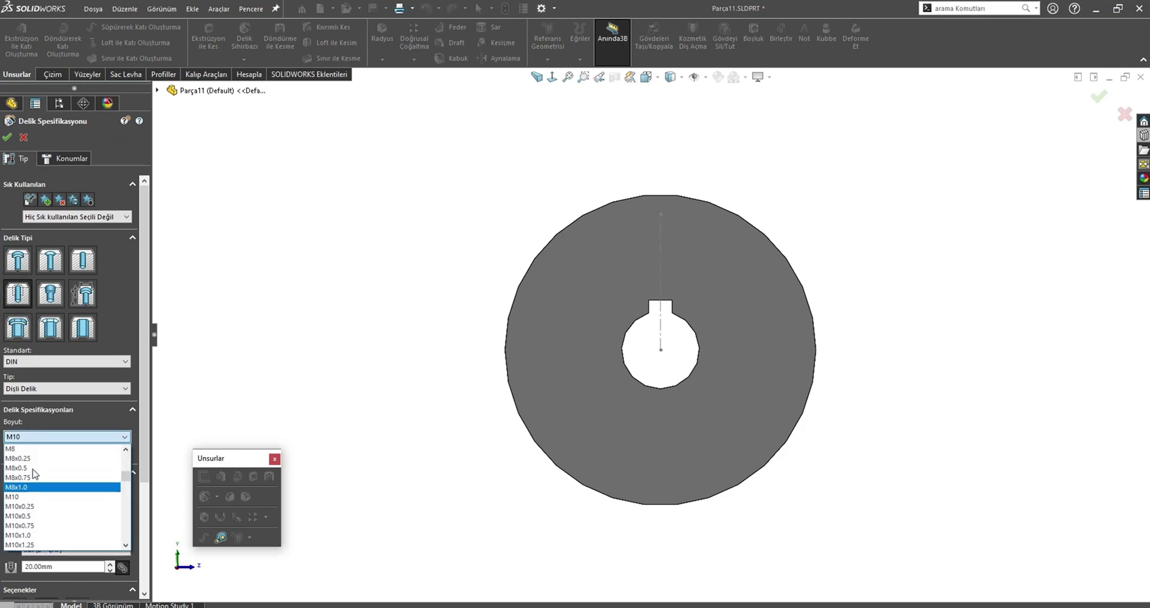
pyautogui.click(18, 449)
pyautogui.click(63, 159)
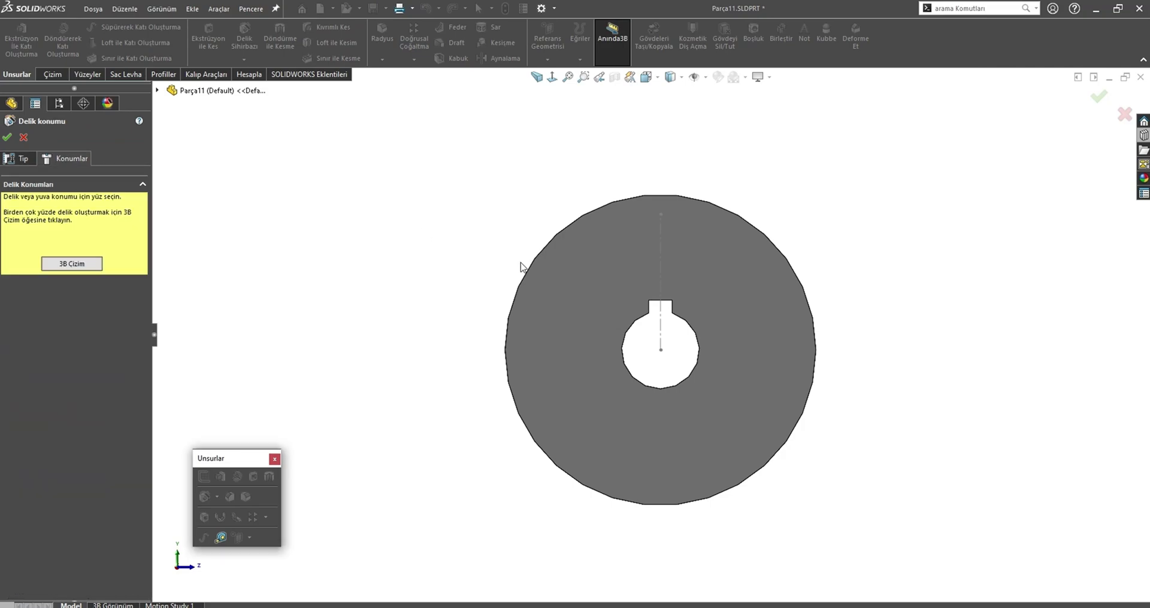
pyautogui.click(585, 277)
pyautogui.click(661, 215)
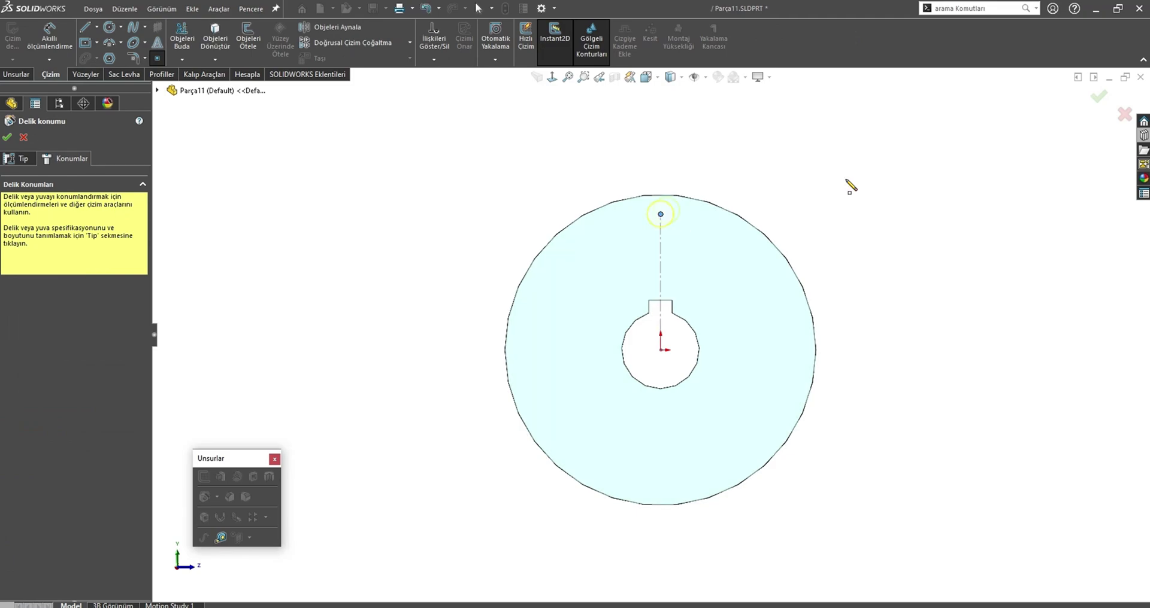
pyautogui.click(1100, 99)
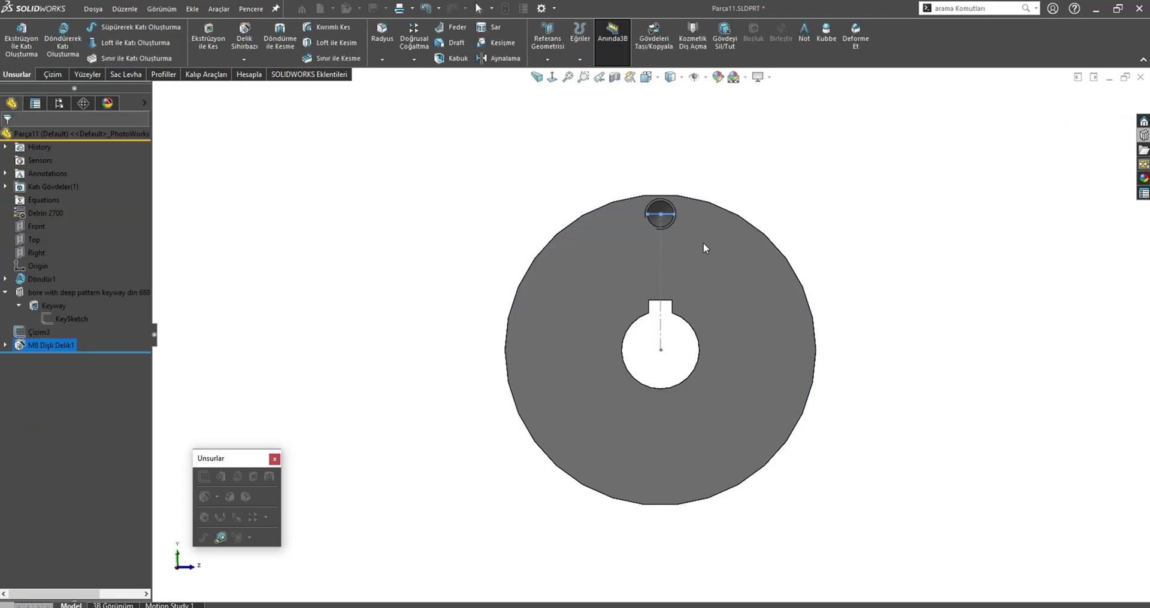
# - Edit the hole's 35 distance from the bore centre to 33
pyautogui.click(660, 283)
pyautogui.click(36, 333)
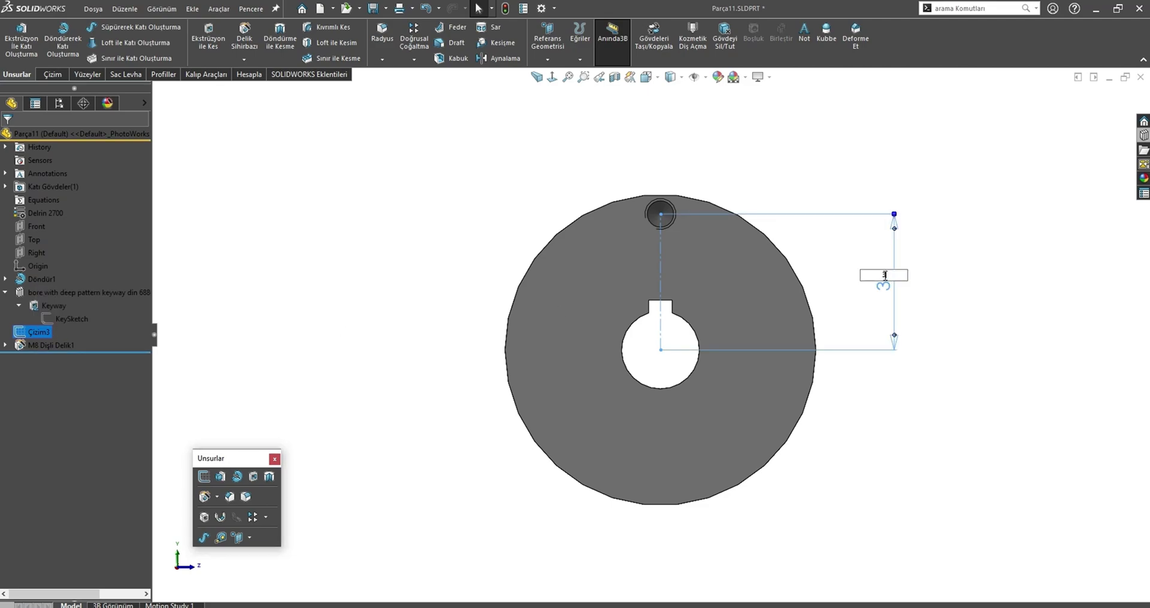
pyautogui.write('3')
pyautogui.press('Return')
pyautogui.click(1020, 195)
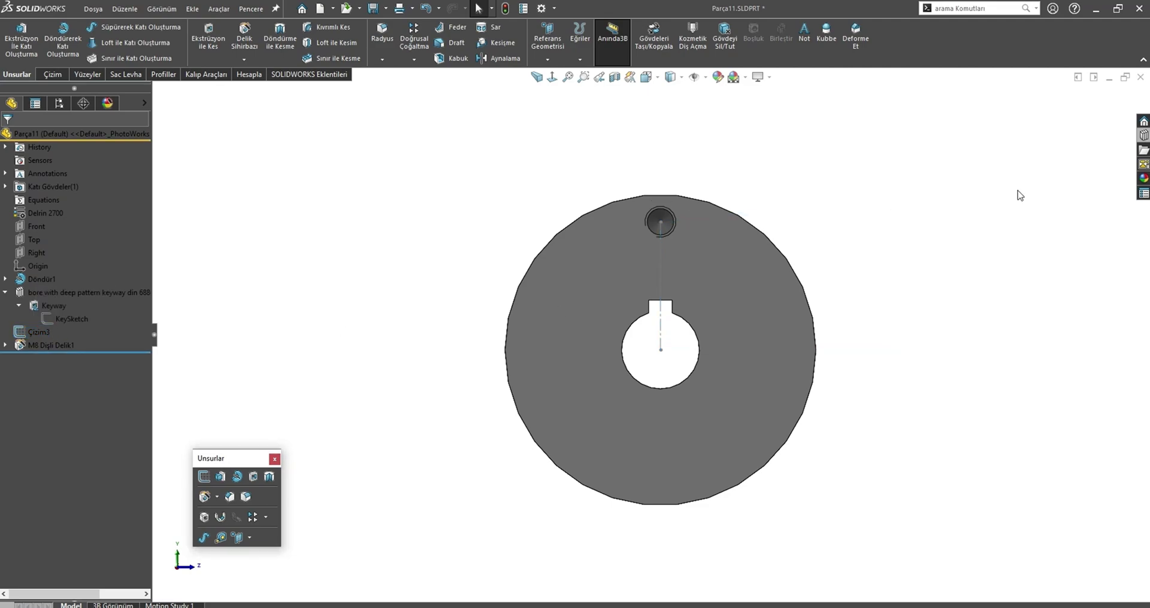
# - Switch to the Montaj1 roller assembly and rotate the view to see the whole machine
pyautogui.hotkey('ctrl', 'Tab')
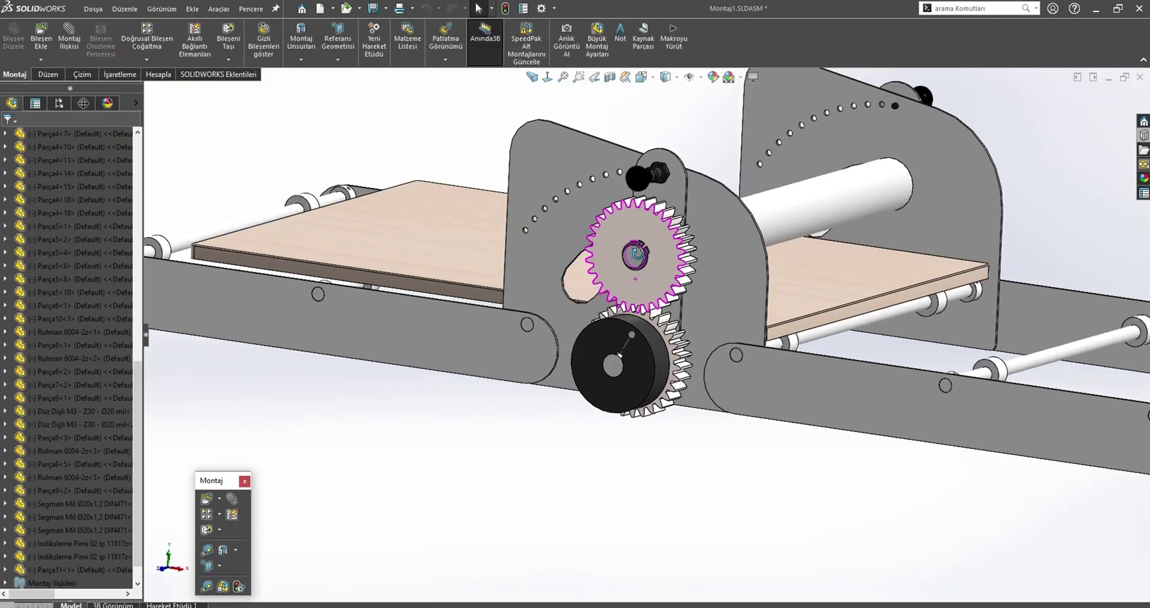
pyautogui.scroll(-5, 614, 297)
pyautogui.click(647, 374)
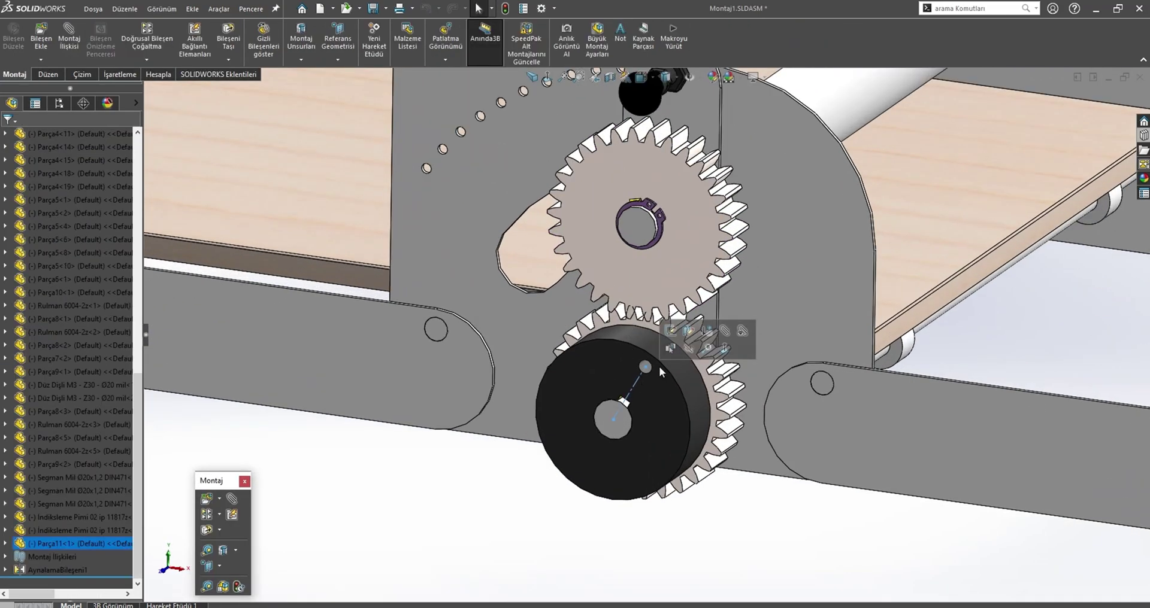
pyautogui.press('Escape')
pyautogui.scroll(5, 638, 343)
pyautogui.moveTo(637, 343)
pyautogui.mouseDown(button='middle')
pyautogui.moveTo(570, 393)
pyautogui.moveTo(543, 390)
pyautogui.moveTo(662, 347)
pyautogui.mouseUp(button='middle')
pyautogui.scroll(-5, 663, 347)
pyautogui.scroll(-2, 656, 352)
# - Inspect the new M8 hole in the black crank disc beside the gears
pyautogui.click(657, 352)
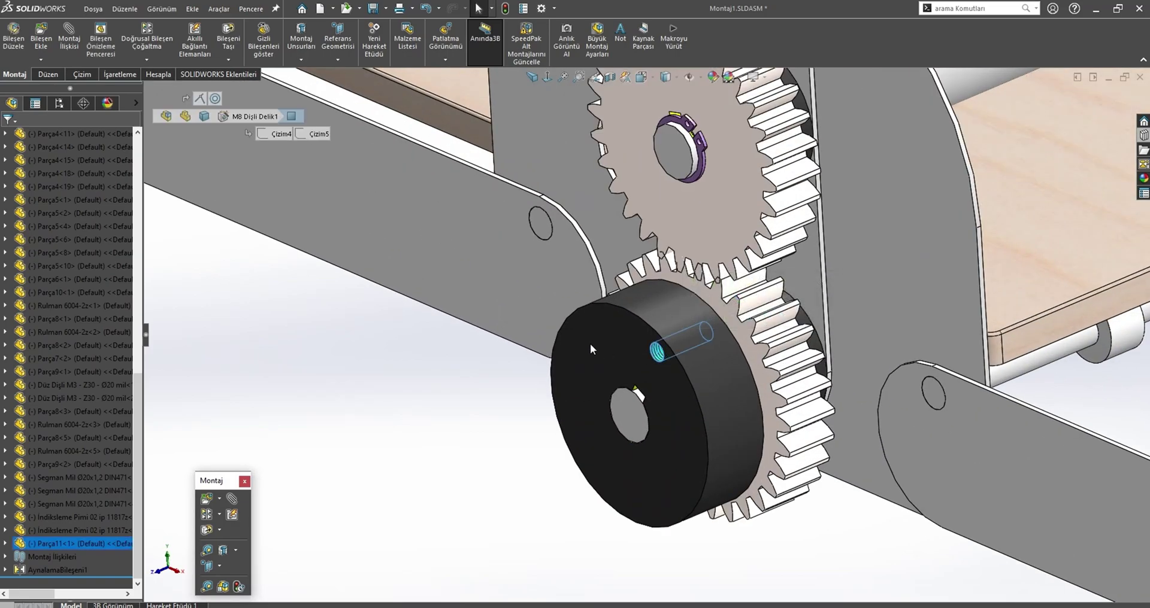
pyautogui.scroll(5, 635, 335)
pyautogui.click(666, 190)
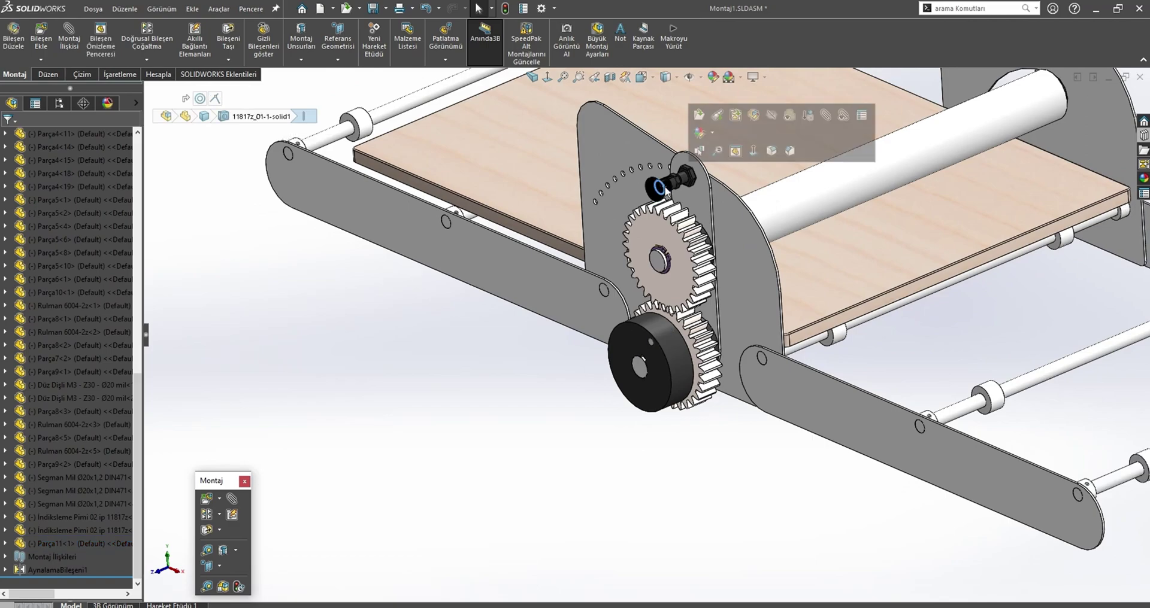
pyautogui.scroll(3, 618, 271)
pyautogui.moveTo(618, 271); pyautogui.dragTo(625, 276, button='middle')
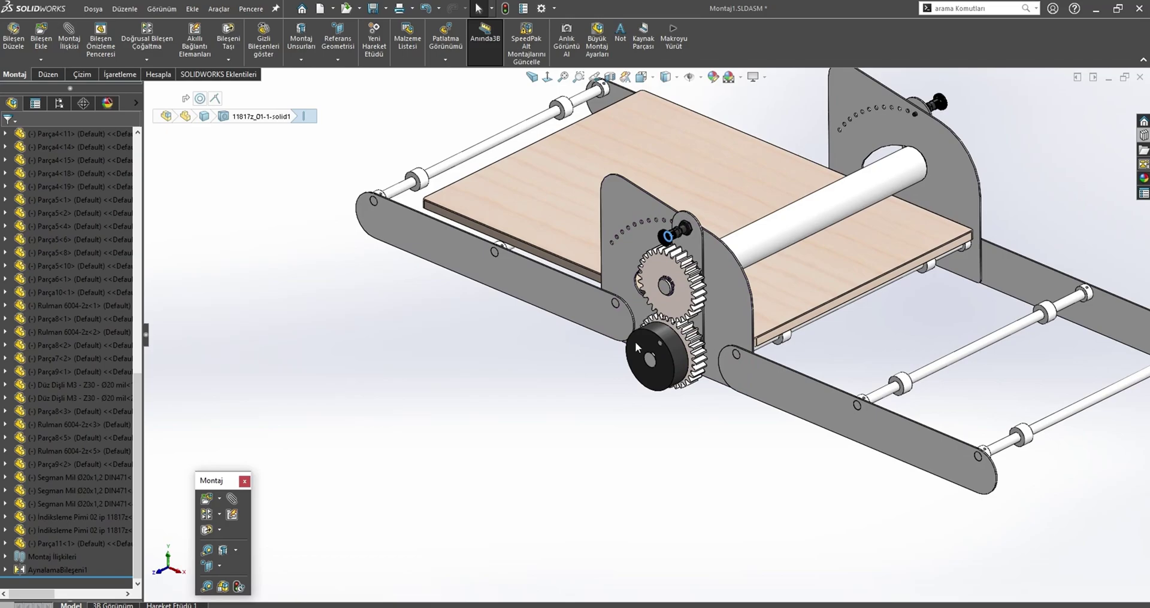
pyautogui.scroll(-3, 635, 346)
pyautogui.scroll(-3, 652, 335)
# - Create a new blank part and start a sketch on the Front plane
pyautogui.click(92, 9)
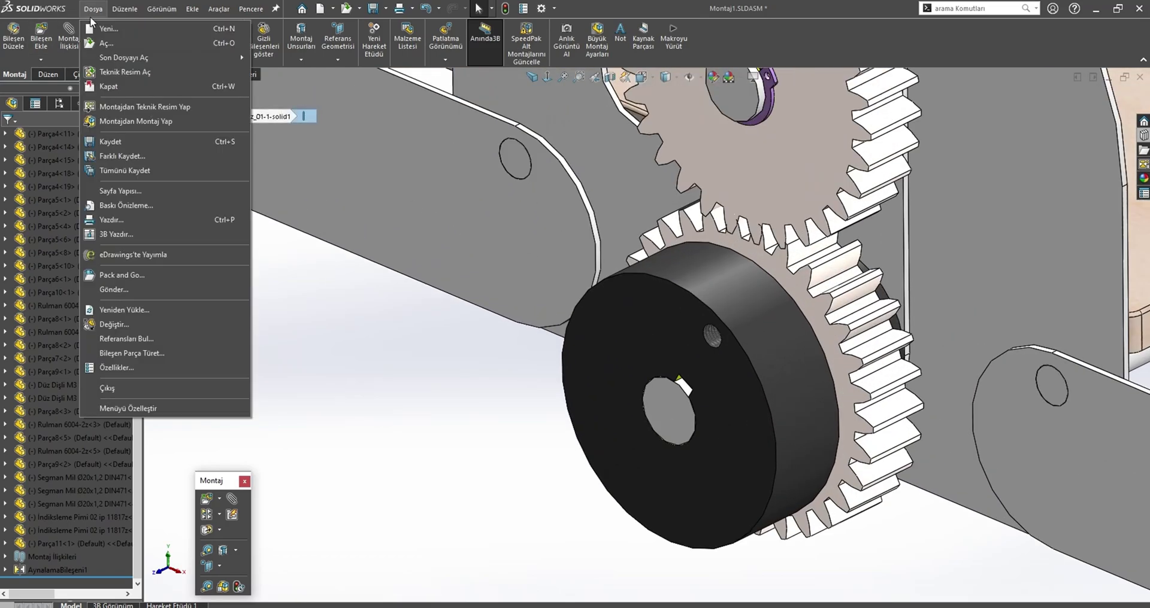
pyautogui.click(98, 28)
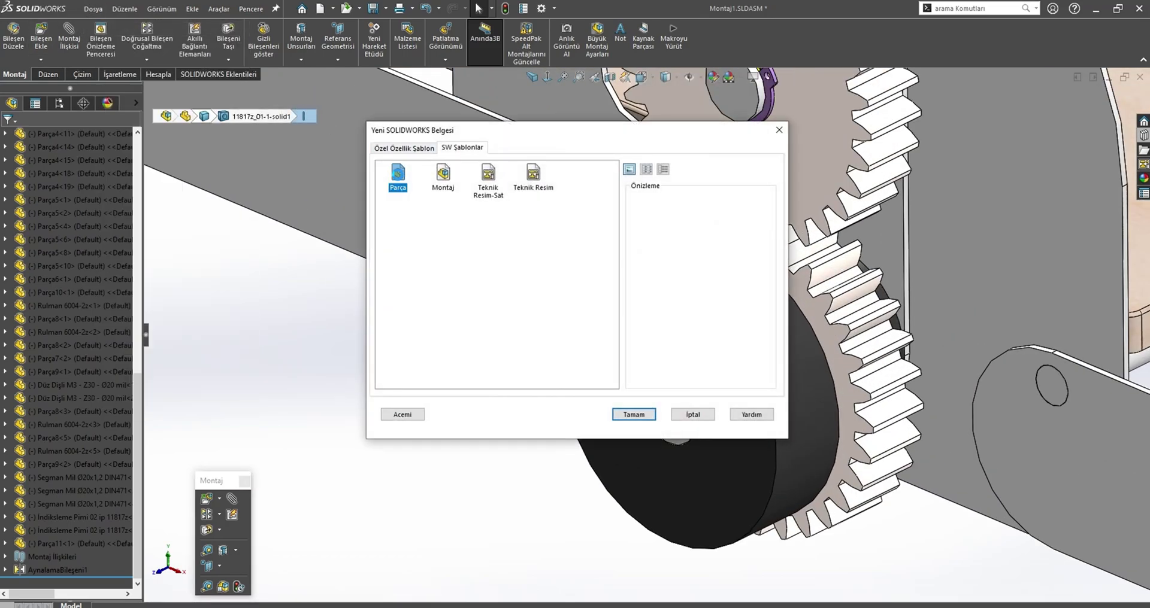
pyautogui.press('Return')
pyautogui.click(35, 213)
pyautogui.click(48, 195)
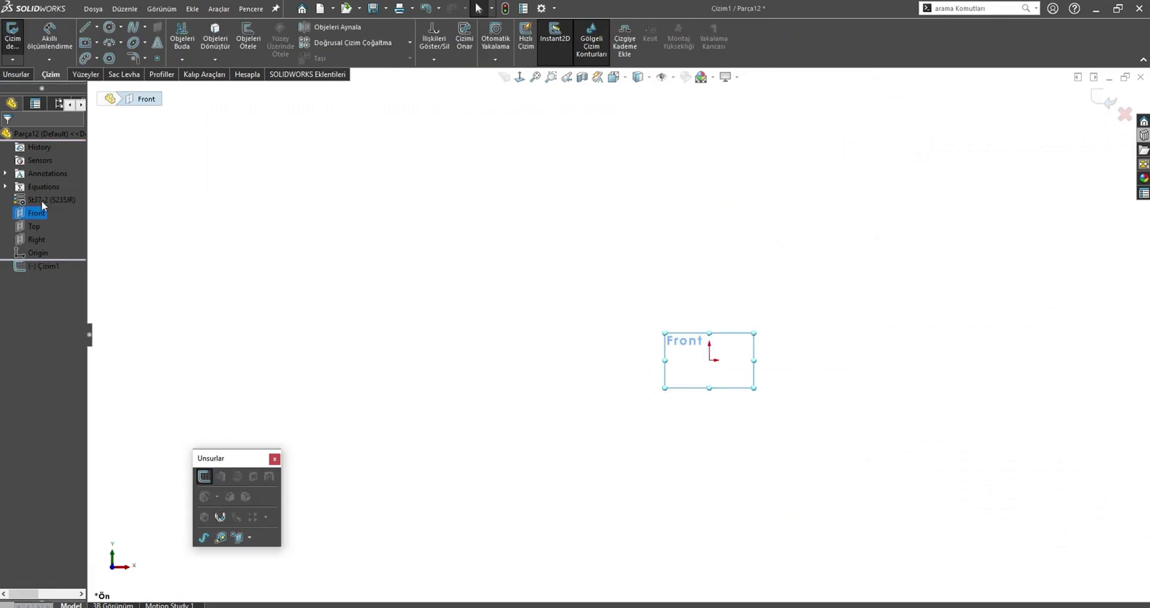
# - Draw a stepped line up from the origin and a shallow upward arc to its left
pyautogui.click(85, 28)
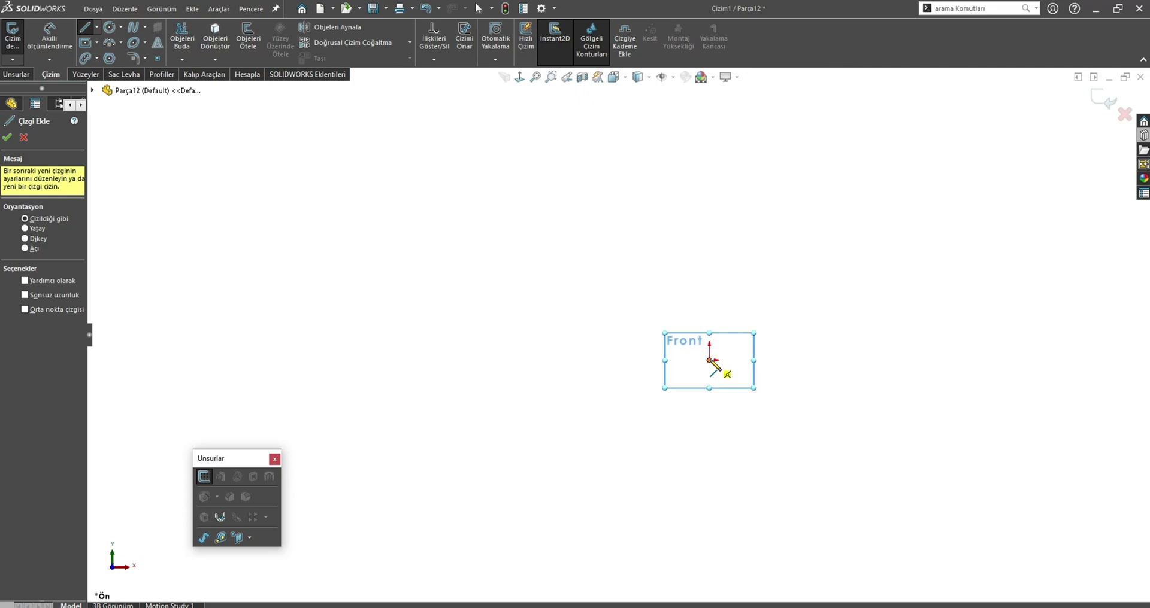
pyautogui.click(709, 361)
pyautogui.click(710, 308)
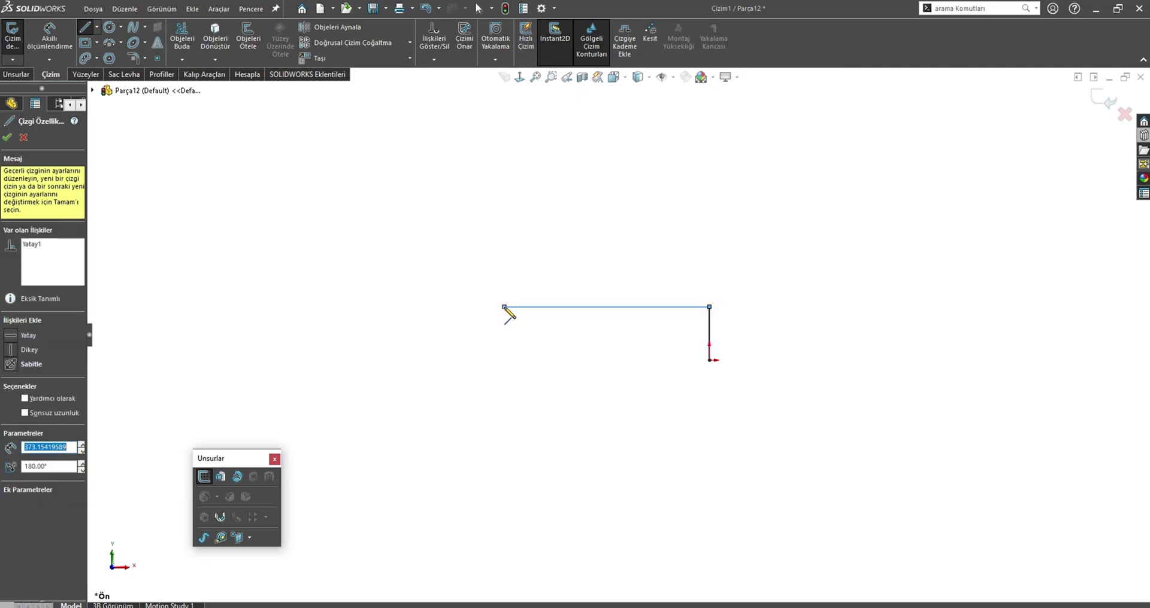
pyautogui.press('z')
pyautogui.press('z')
pyautogui.scroll(-3, 516, 326)
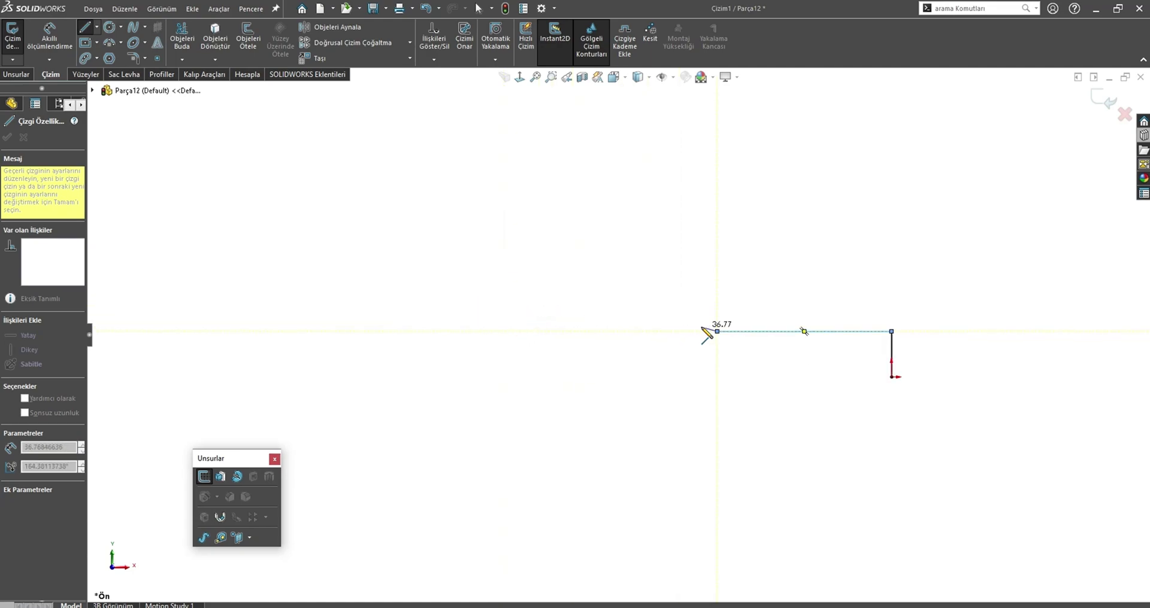
pyautogui.click(718, 304)
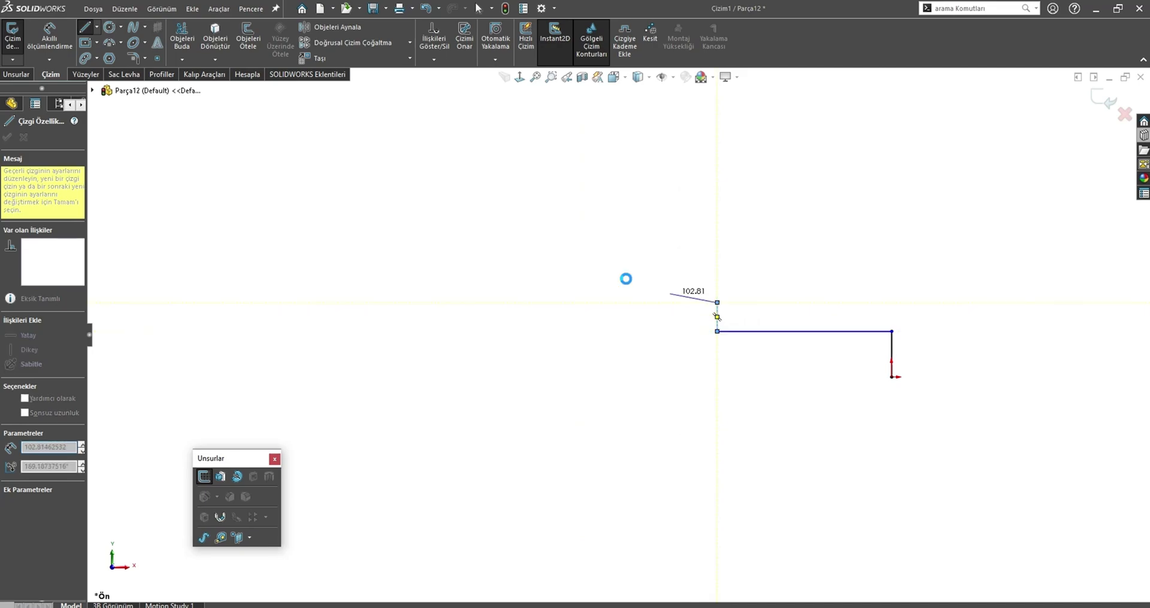
pyautogui.press('Escape')
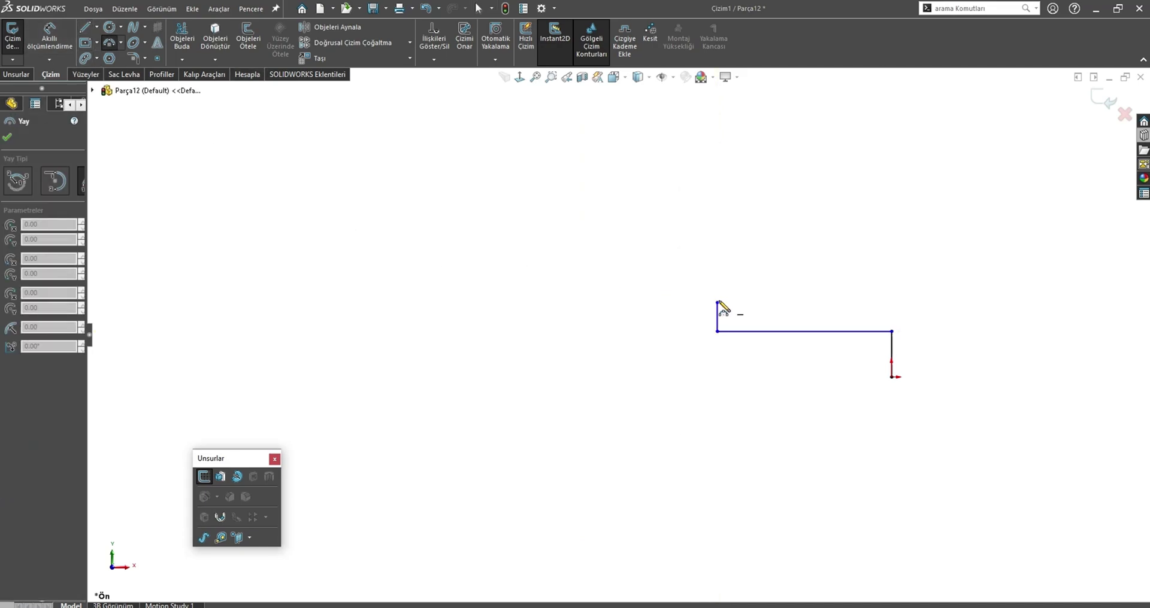
pyautogui.click(456, 303)
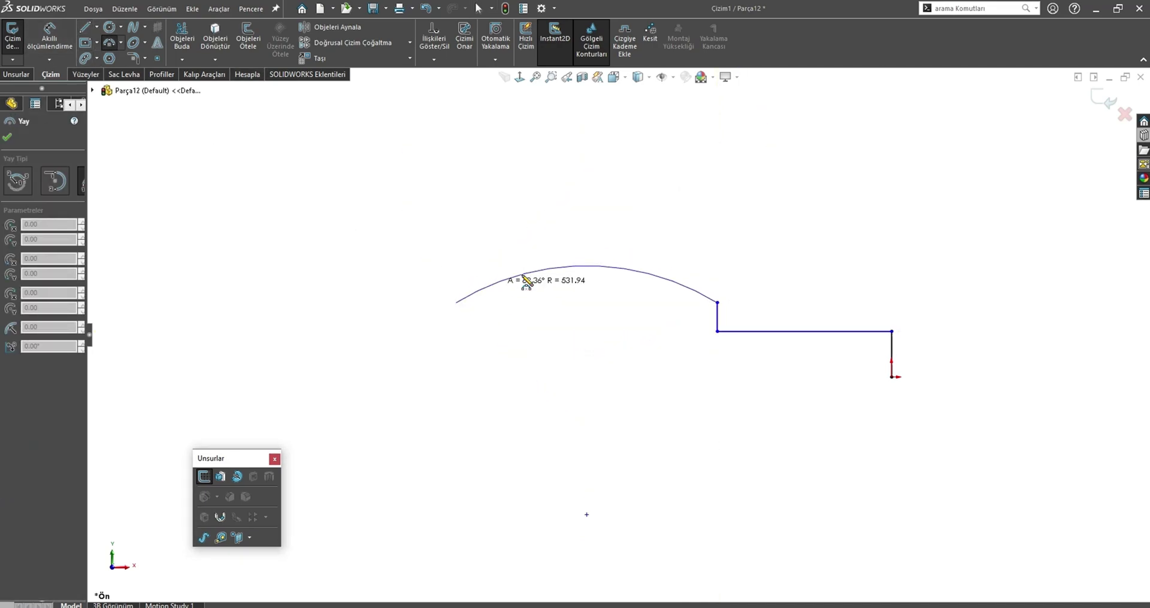
pyautogui.click(536, 289)
pyautogui.press('Escape')
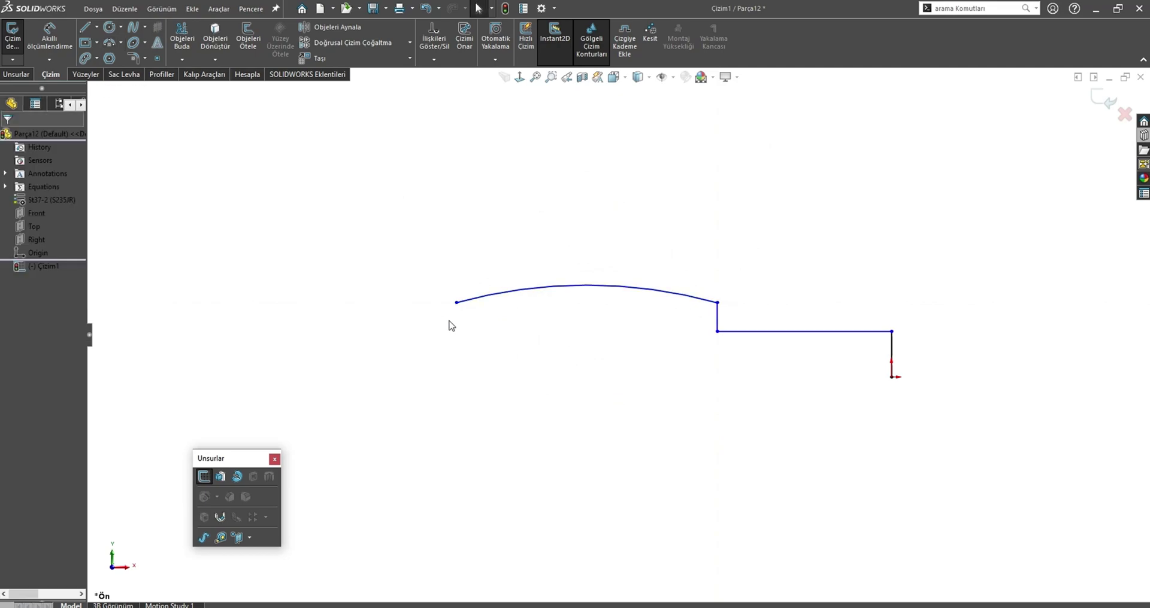
# - Add a horizontal centerline beneath the profile as the rotation axis
pyautogui.press('s')
pyautogui.click(566, 384)
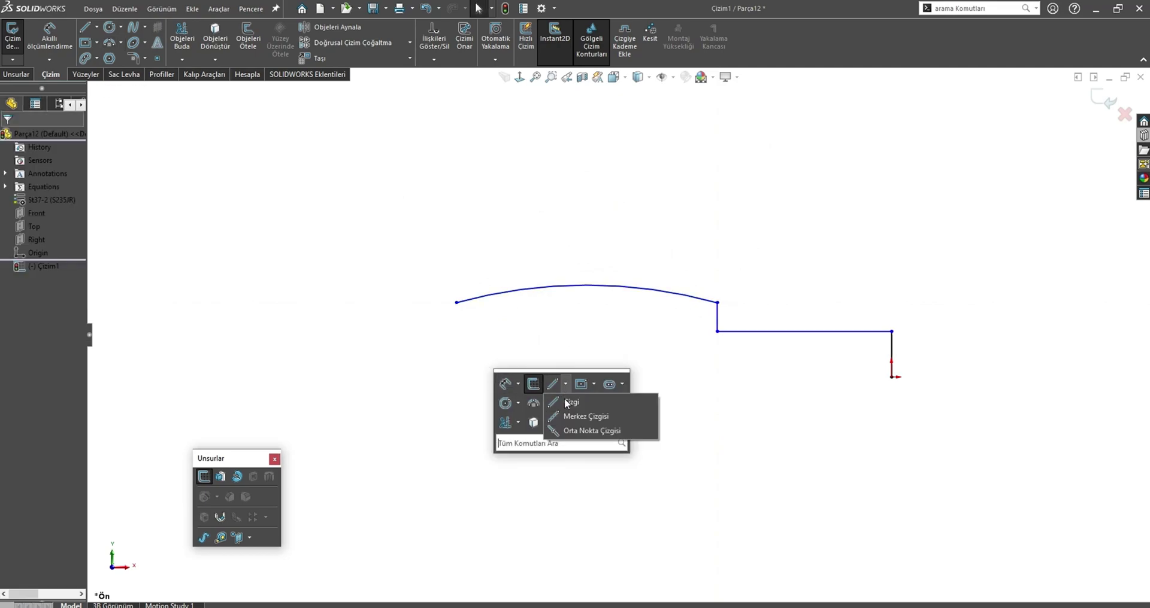
pyautogui.click(593, 416)
pyautogui.moveTo(892, 377); pyautogui.dragTo(969, 377)
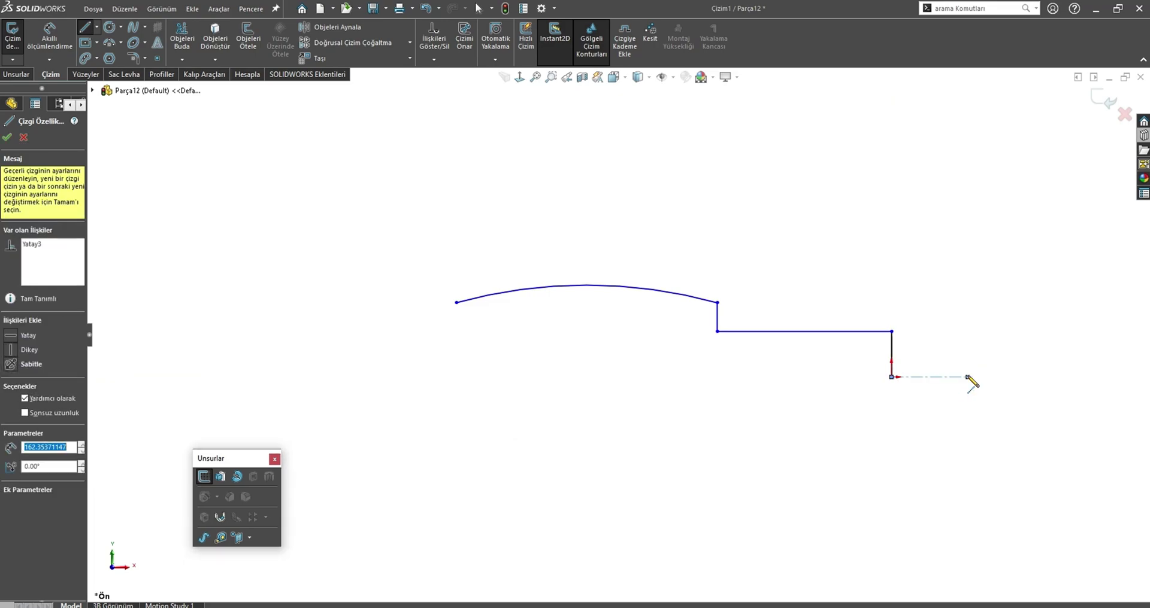
pyautogui.press('Escape')
pyautogui.press('s')
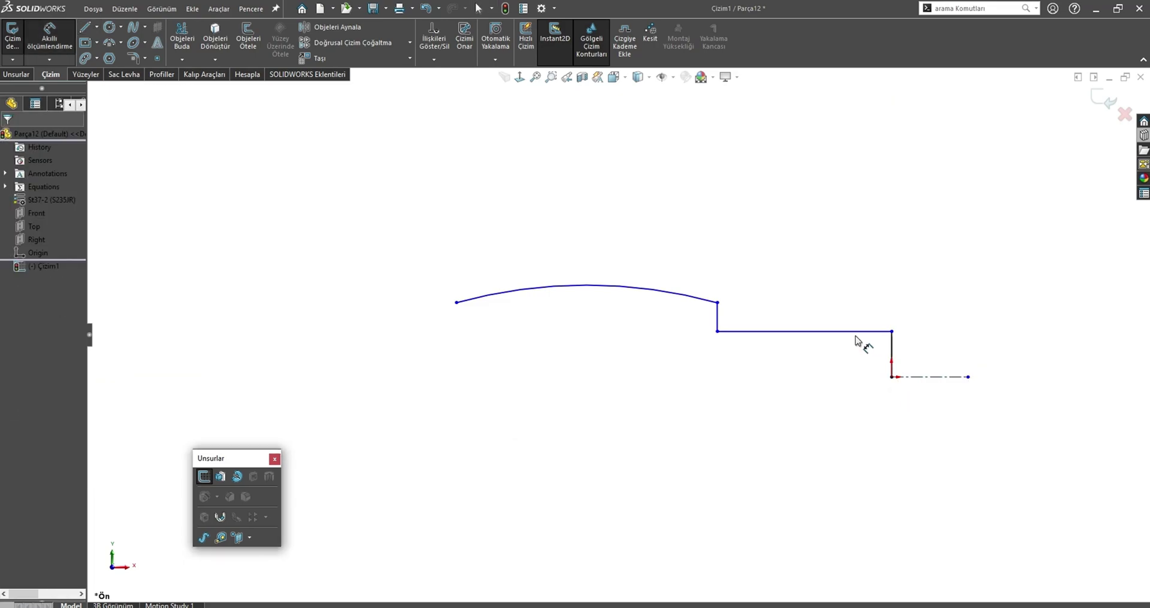
pyautogui.click(862, 331)
# - Keep the 194.52 dimension and set the upper step line length to 10
pyautogui.click(1024, 478)
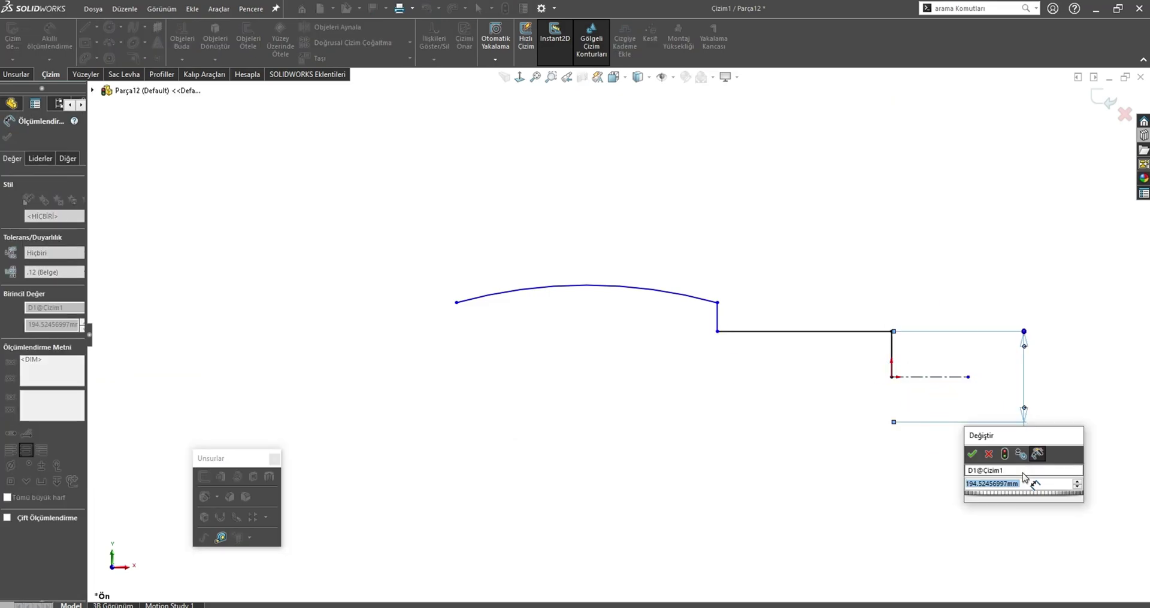
pyautogui.press('Return')
pyautogui.press('Escape')
pyautogui.click(832, 331)
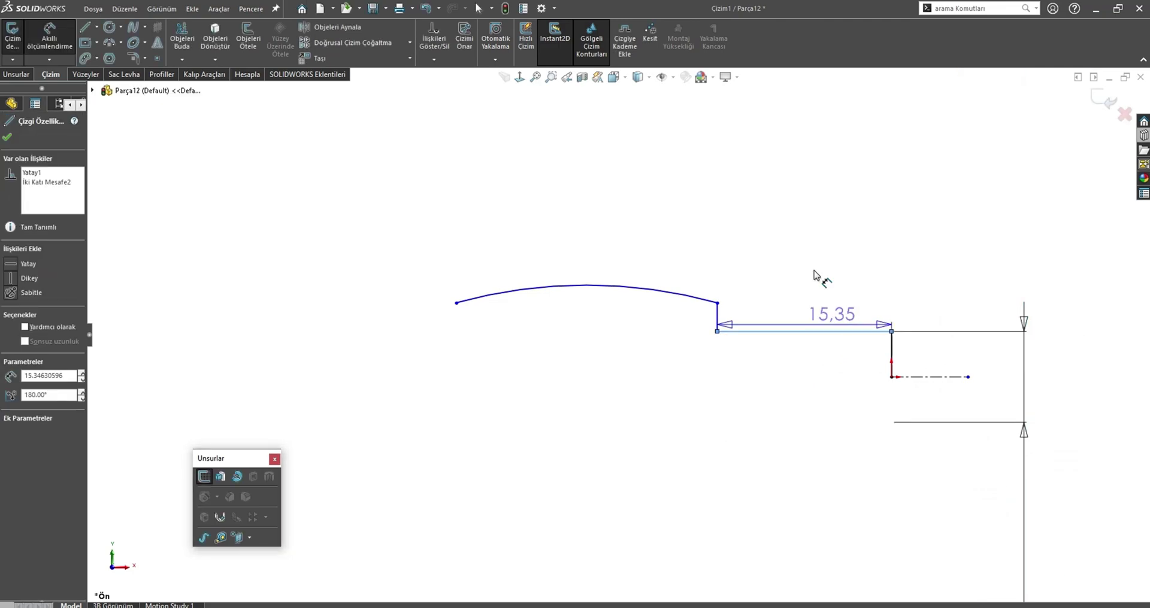
pyautogui.click(828, 235)
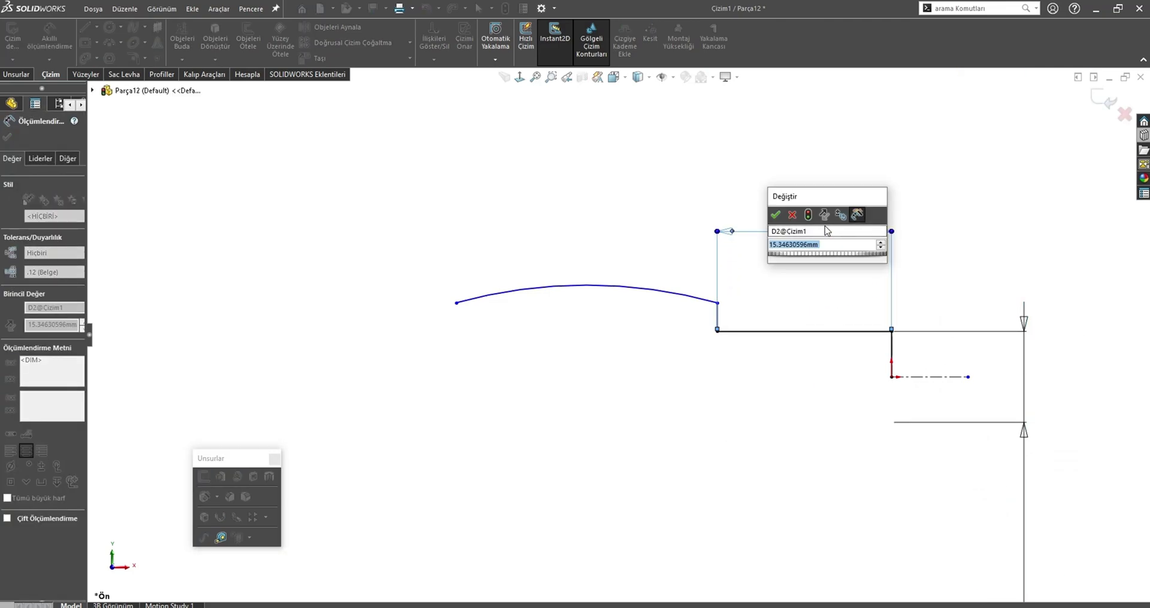
pyautogui.write('10')
pyautogui.press('Return')
pyautogui.press('Escape')
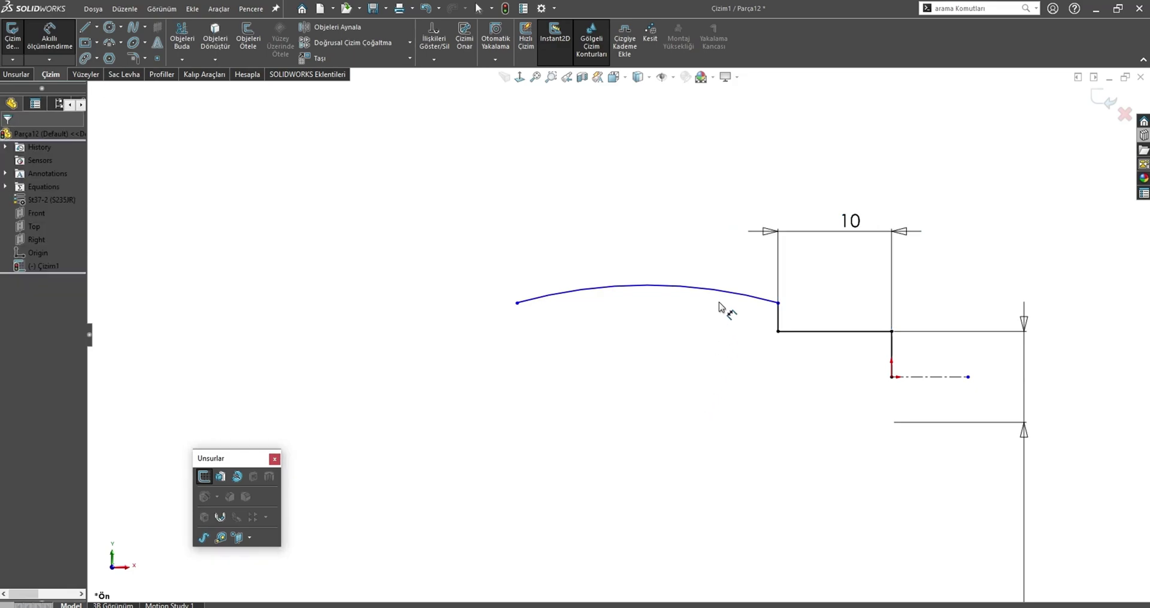
# - Dimension the arc span to 50 and pull the arc's crest lower to flatten it
pyautogui.click(778, 317)
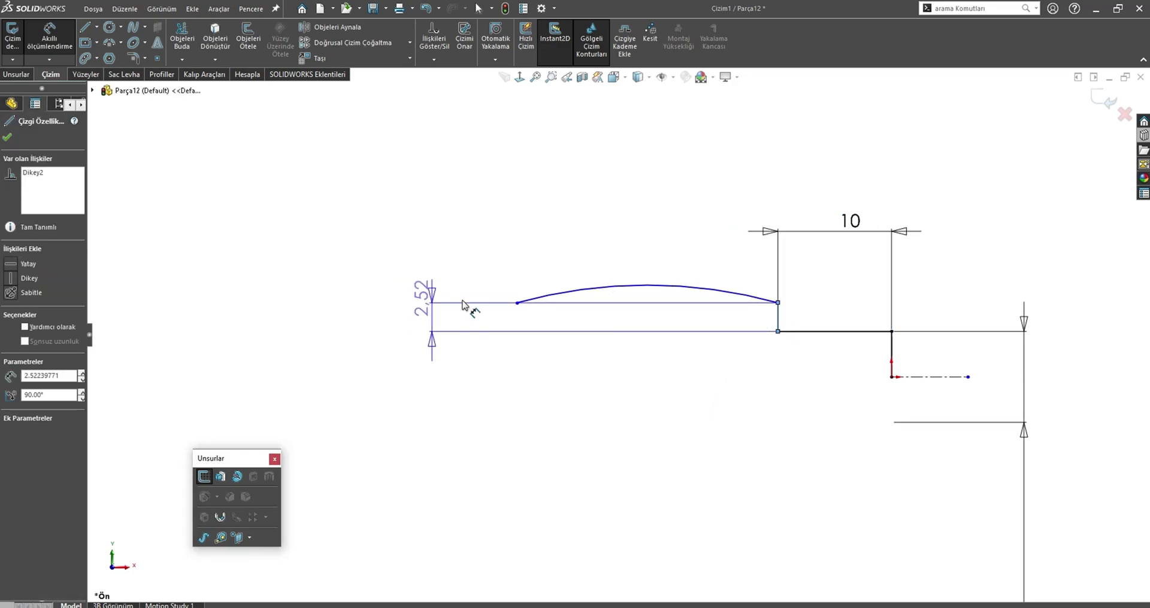
pyautogui.click(515, 303)
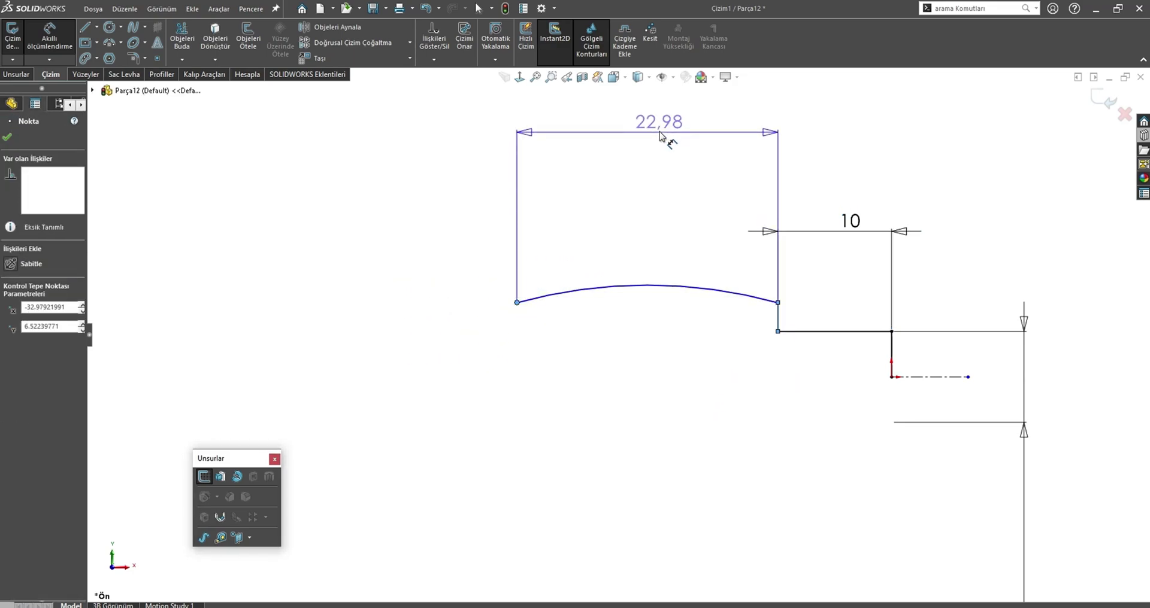
pyautogui.click(661, 133)
pyautogui.write('50')
pyautogui.press('Return')
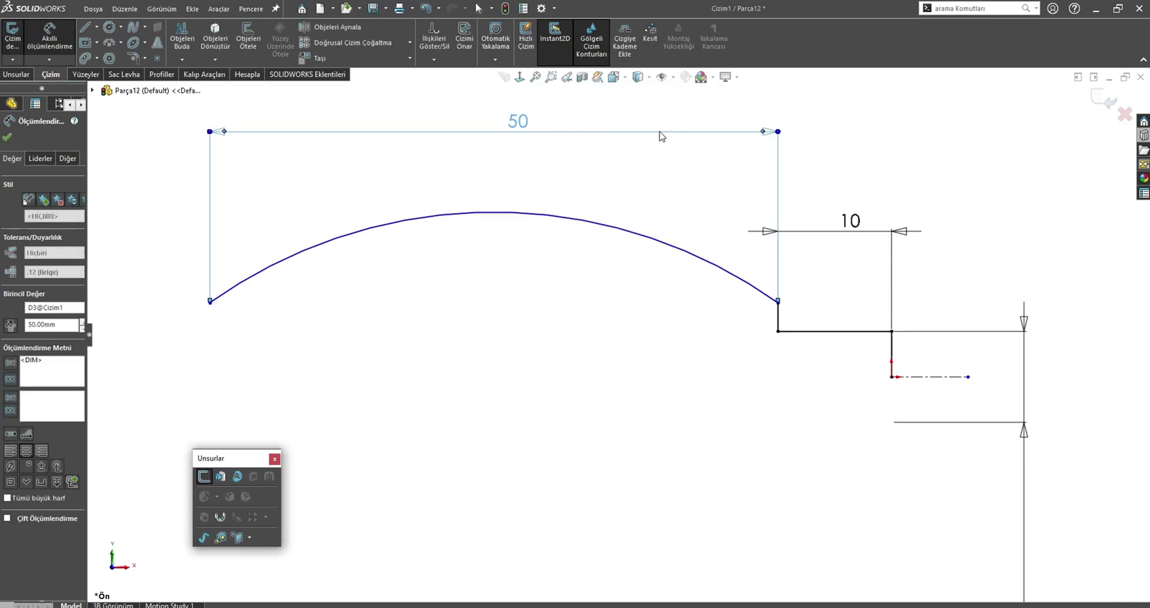
pyautogui.press('Escape')
pyautogui.moveTo(495, 214); pyautogui.dragTo(506, 267)
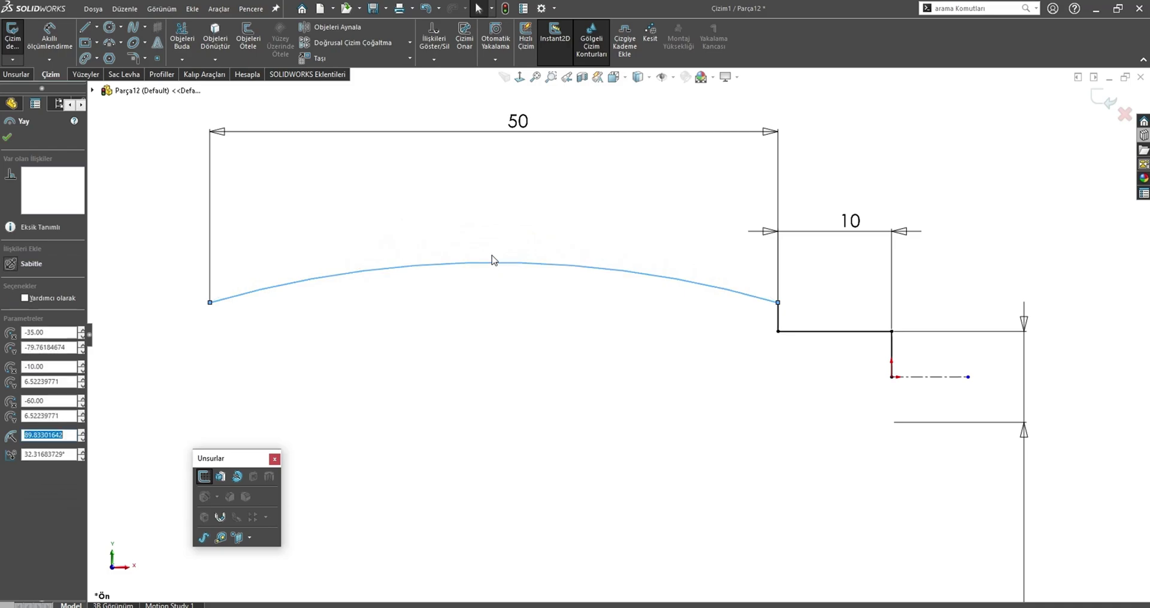
pyautogui.press('Escape')
pyautogui.press('f')
# - Add a diameter dimension of 20 from the arc's right end to the centerline
pyautogui.press('s')
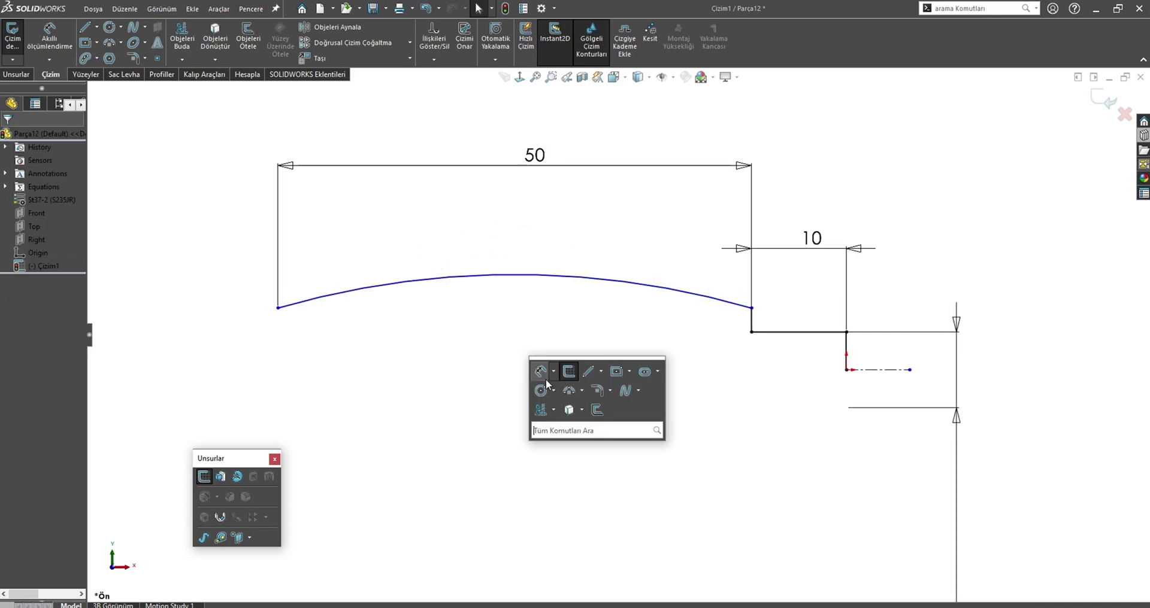
pyautogui.click(542, 376)
pyautogui.click(753, 308)
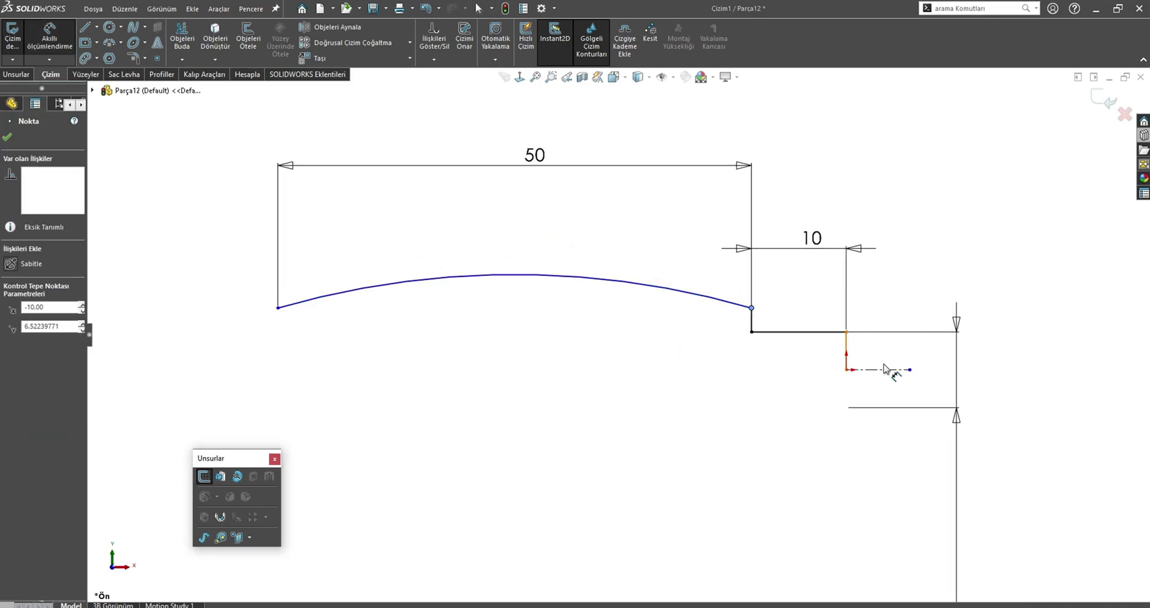
pyautogui.click(886, 370)
pyautogui.click(1027, 438)
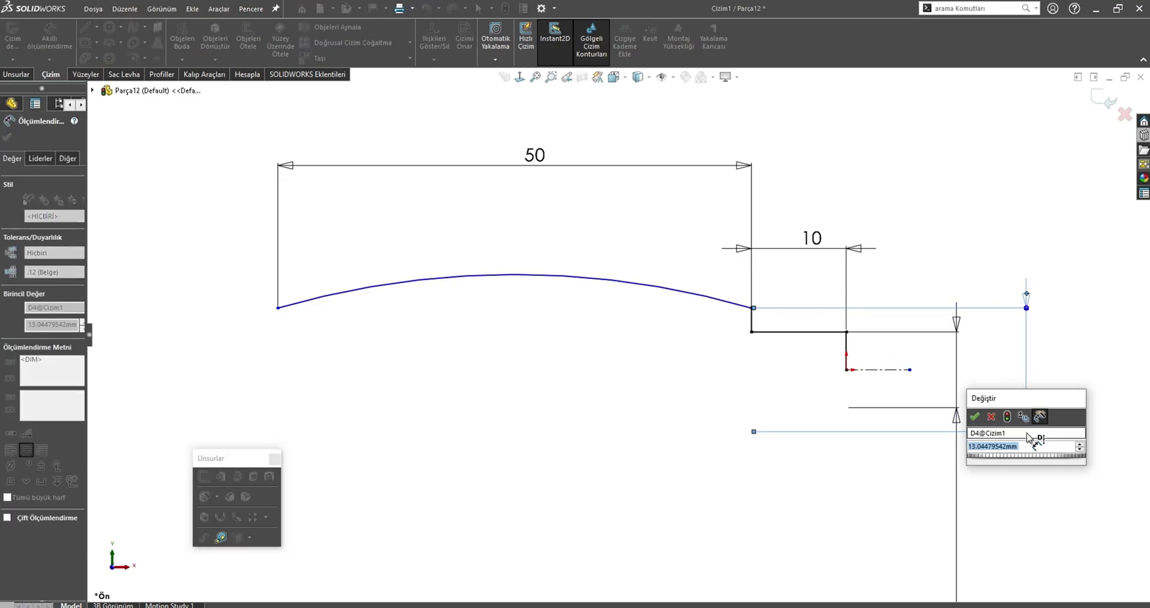
pyautogui.write('20')
pyautogui.press('Return')
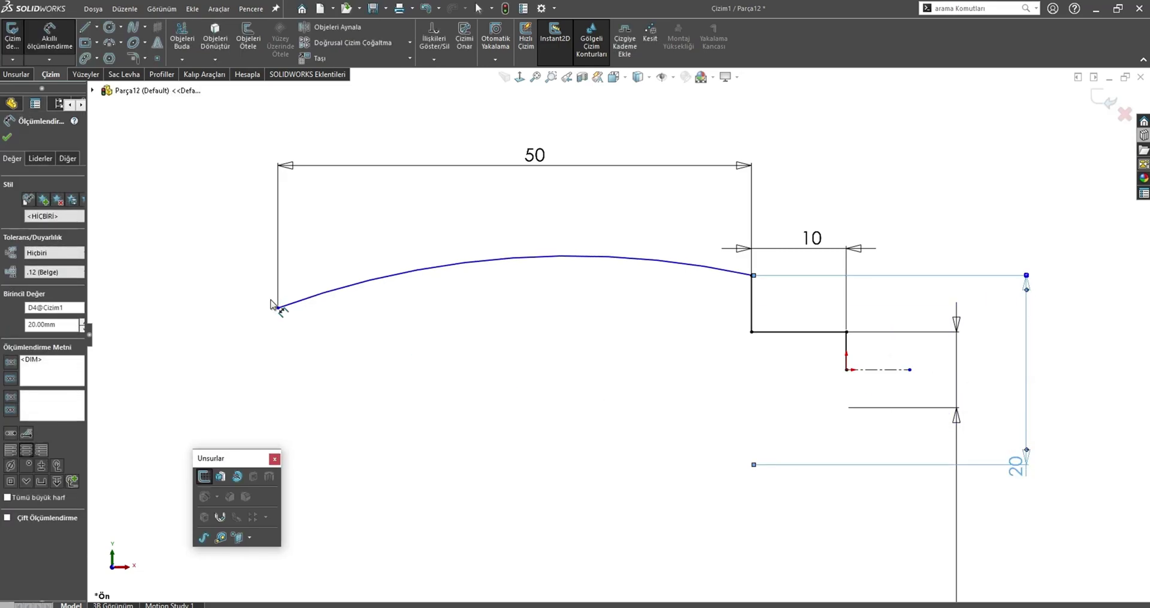
pyautogui.press('Escape')
# - Make both arc endpoints level with a Horizontal relation, then select the arc
pyautogui.click(277, 308)
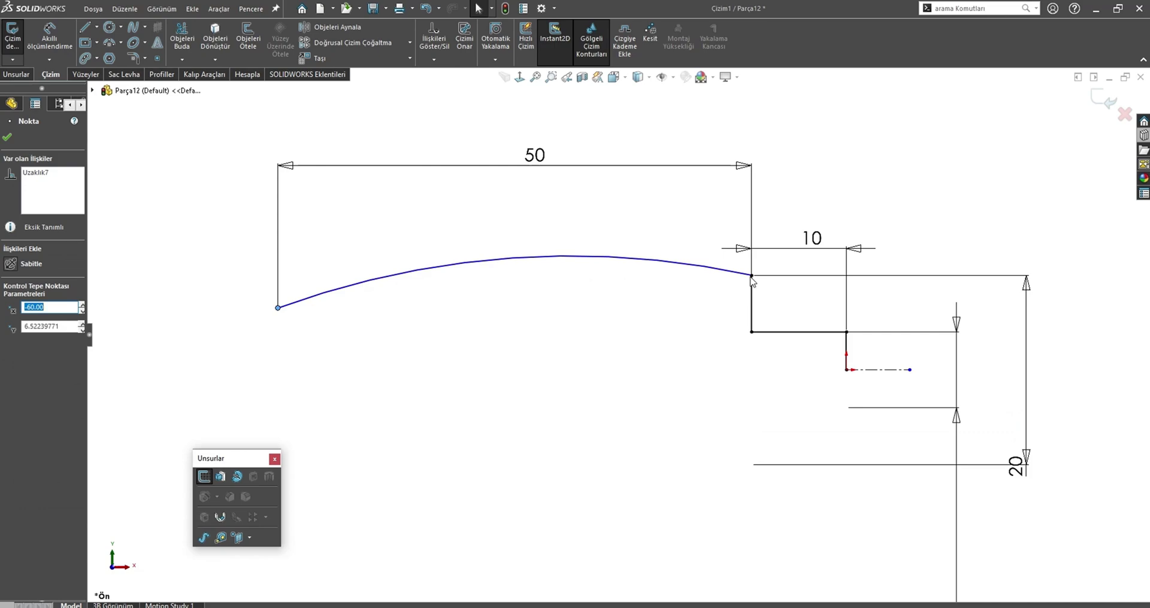
pyautogui.keyDown('ctrl'); pyautogui.click(752, 276); pyautogui.keyUp('ctrl')
pyautogui.click(788, 232)
pyautogui.click(710, 279)
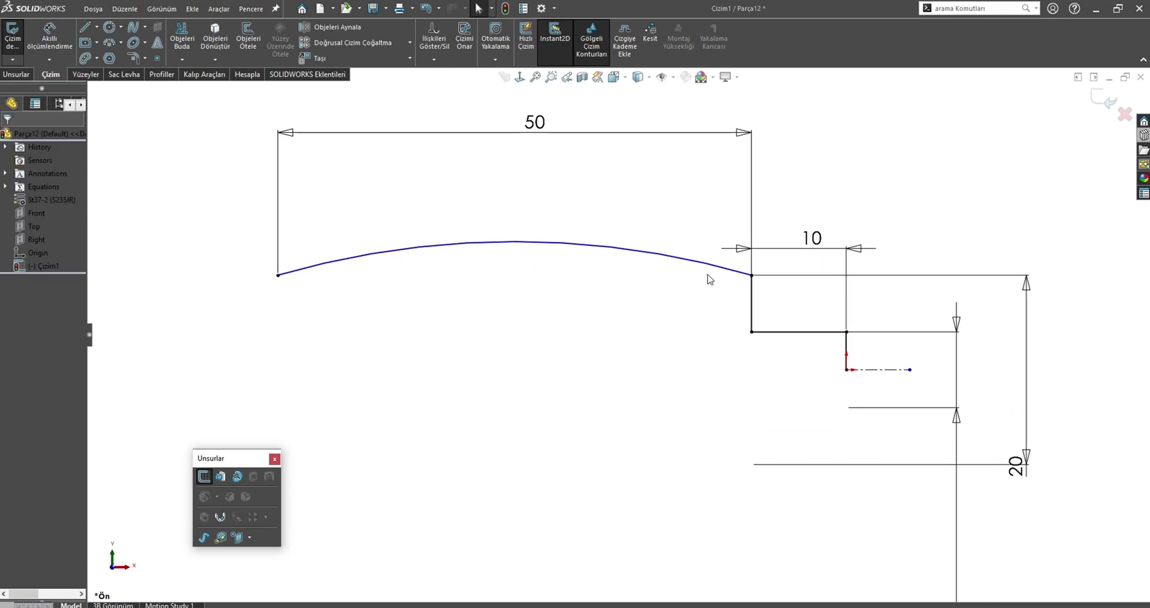
pyautogui.scroll(3, 616, 333)
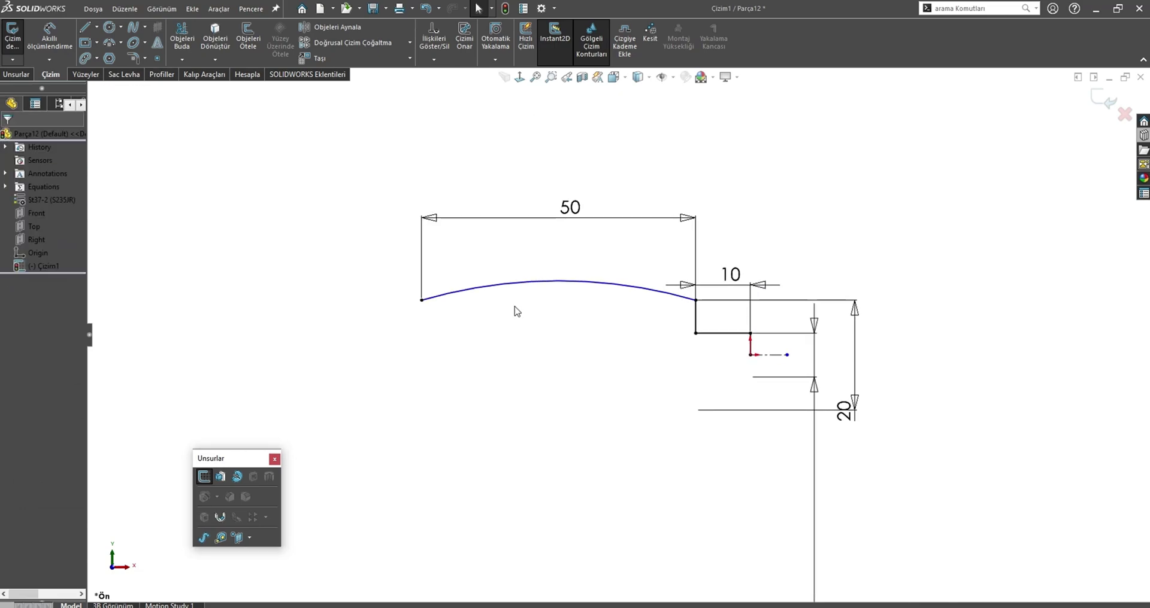
pyautogui.click(422, 301)
pyautogui.click(456, 292)
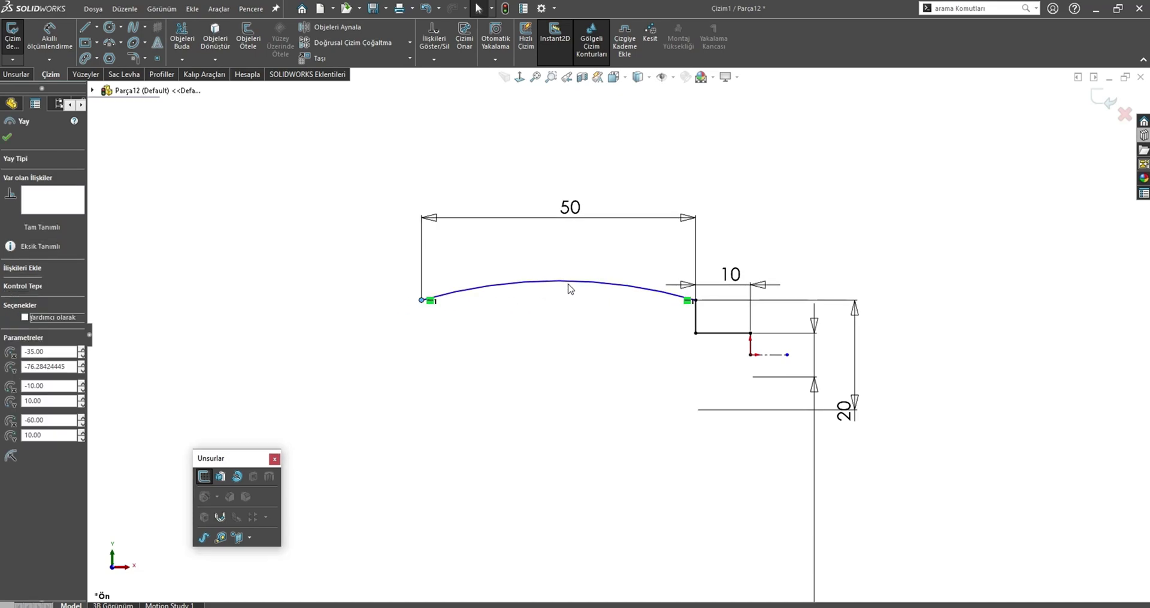
# - Dimension the arc with a radius of 90
pyautogui.press('s')
pyautogui.click(529, 311)
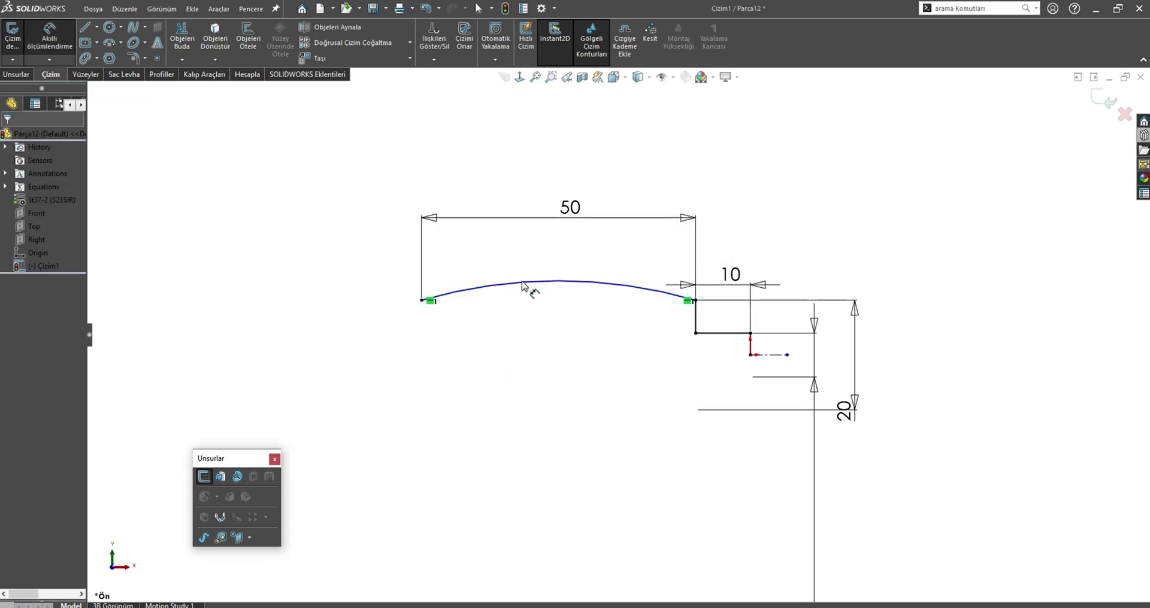
pyautogui.click(525, 286)
pyautogui.click(486, 238)
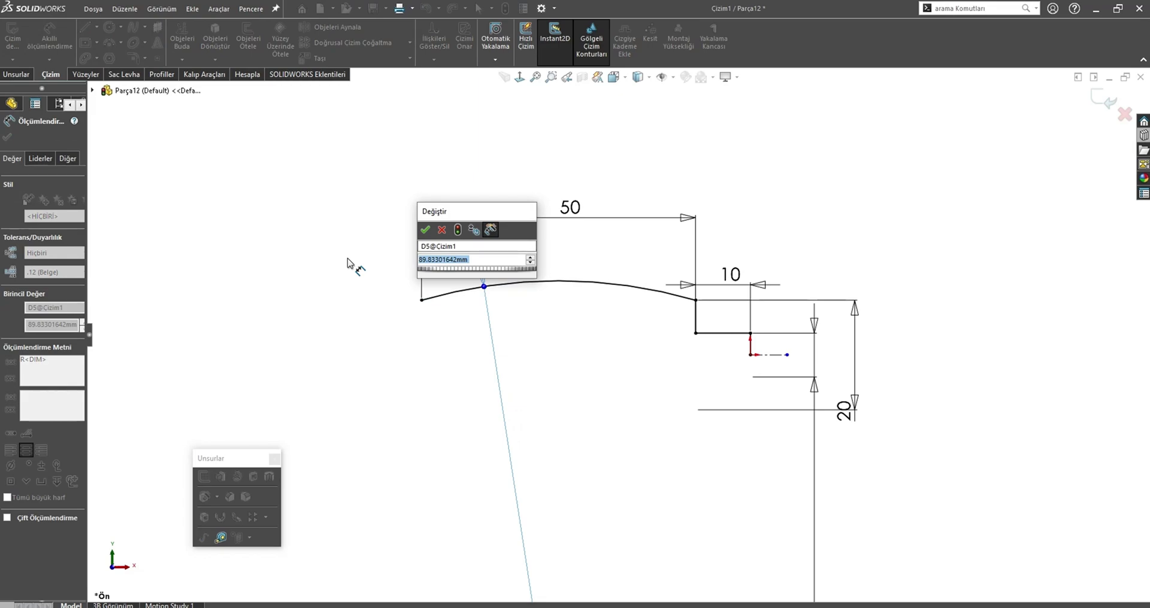
pyautogui.write('90')
pyautogui.press('Return')
pyautogui.press('Escape')
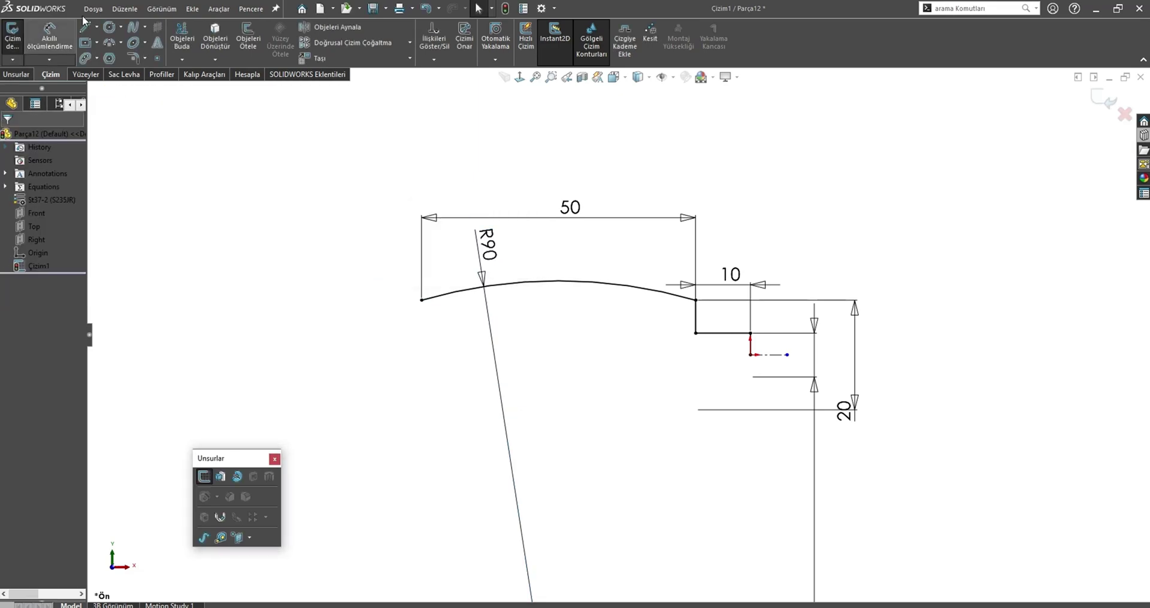
# - Close the profile with lines down to the centerline and preview a 360° revolve
pyautogui.click(84, 28)
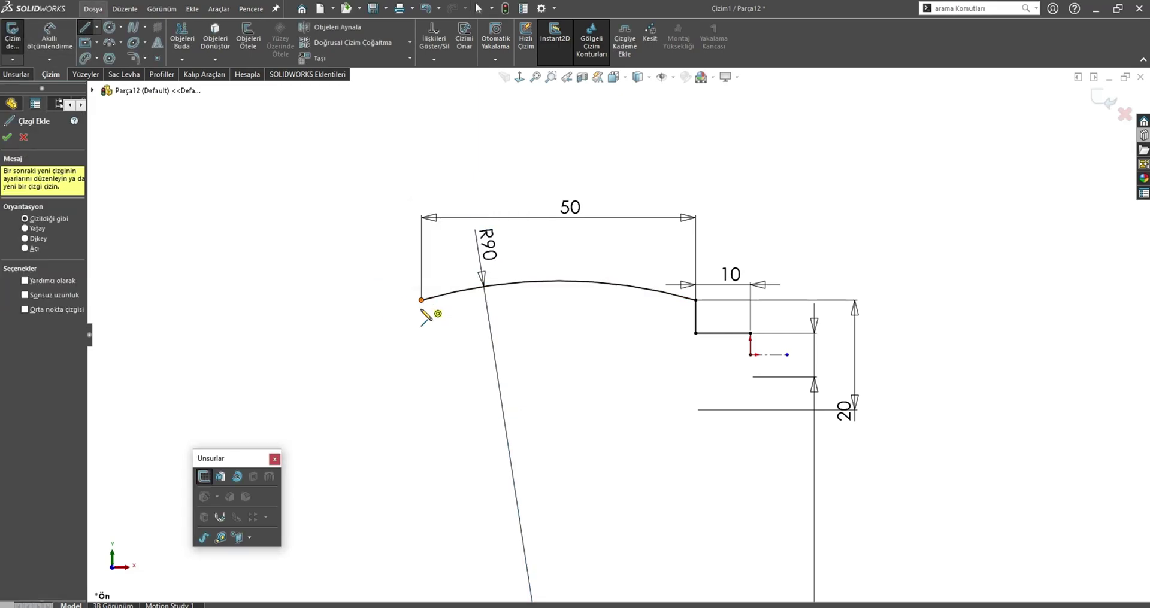
pyautogui.click(422, 302)
pyautogui.click(421, 355)
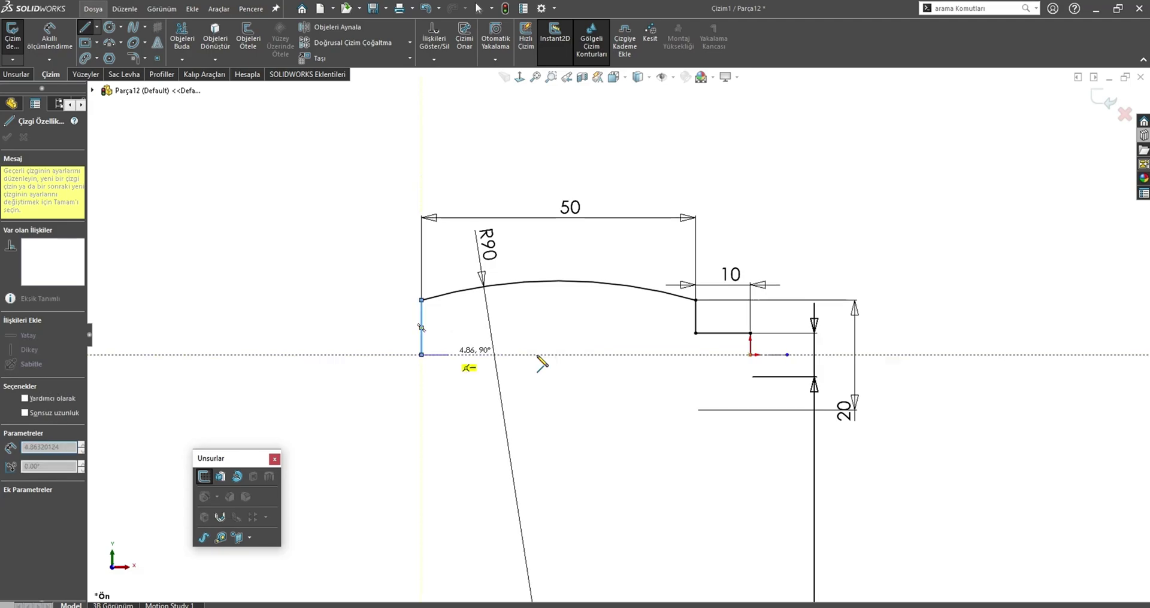
pyautogui.click(751, 356)
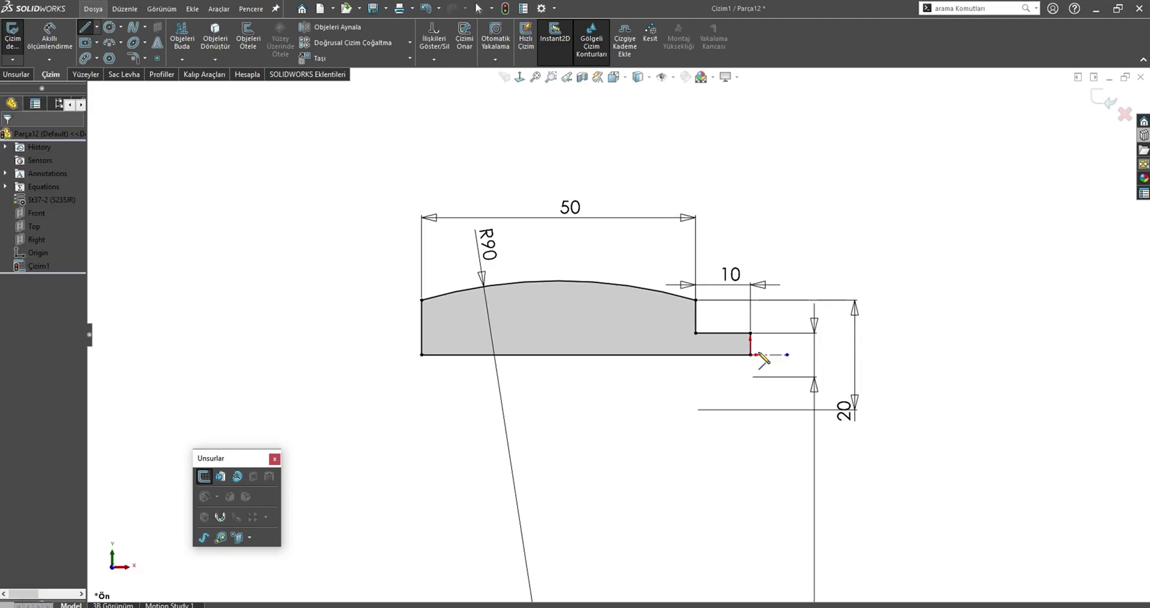
pyautogui.click(239, 477)
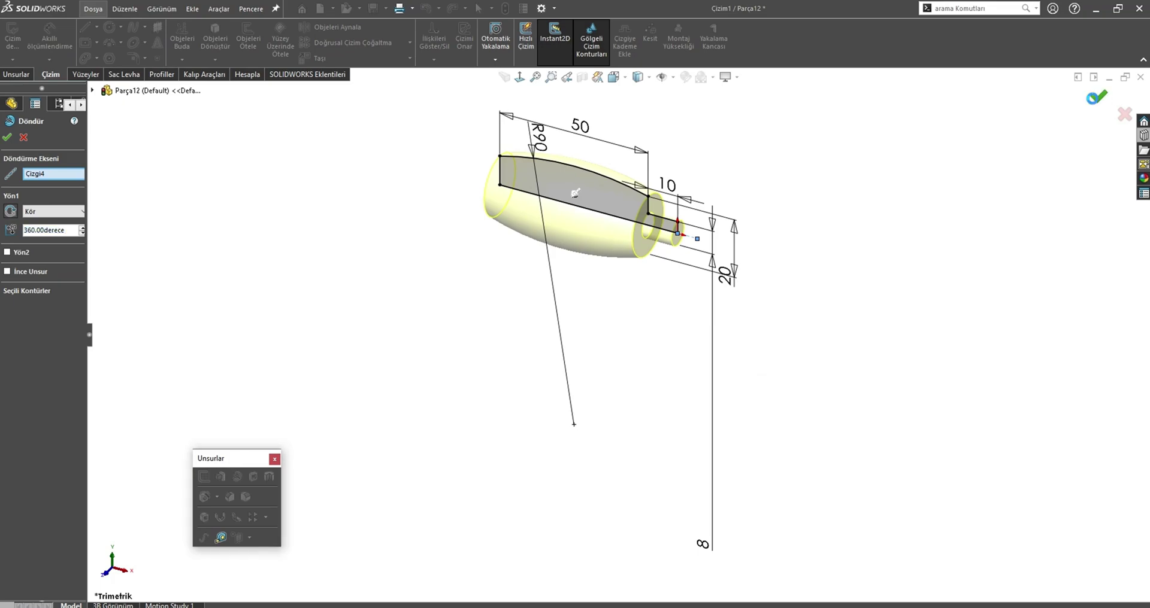
# - Accept the revolved handle and add a 2 mm fillet on its front circular edge
pyautogui.rightClick(573, 191)
pyautogui.moveTo(574, 191); pyautogui.dragTo(520, 296, button='middle')
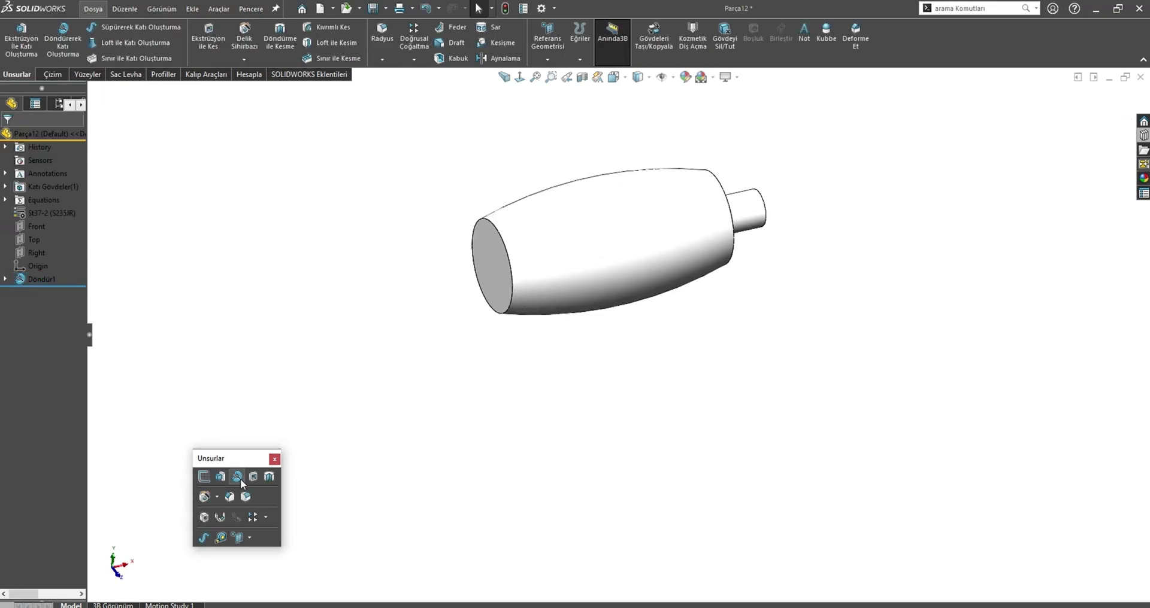
pyautogui.press('r')
pyautogui.click(502, 237)
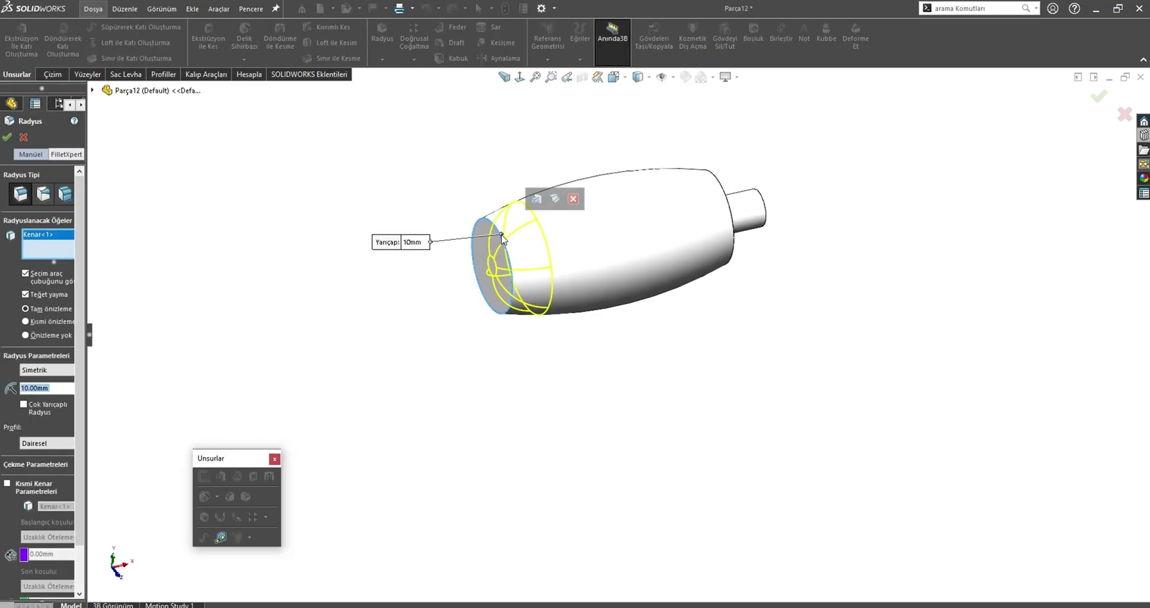
pyautogui.write('2')
pyautogui.press('Return')
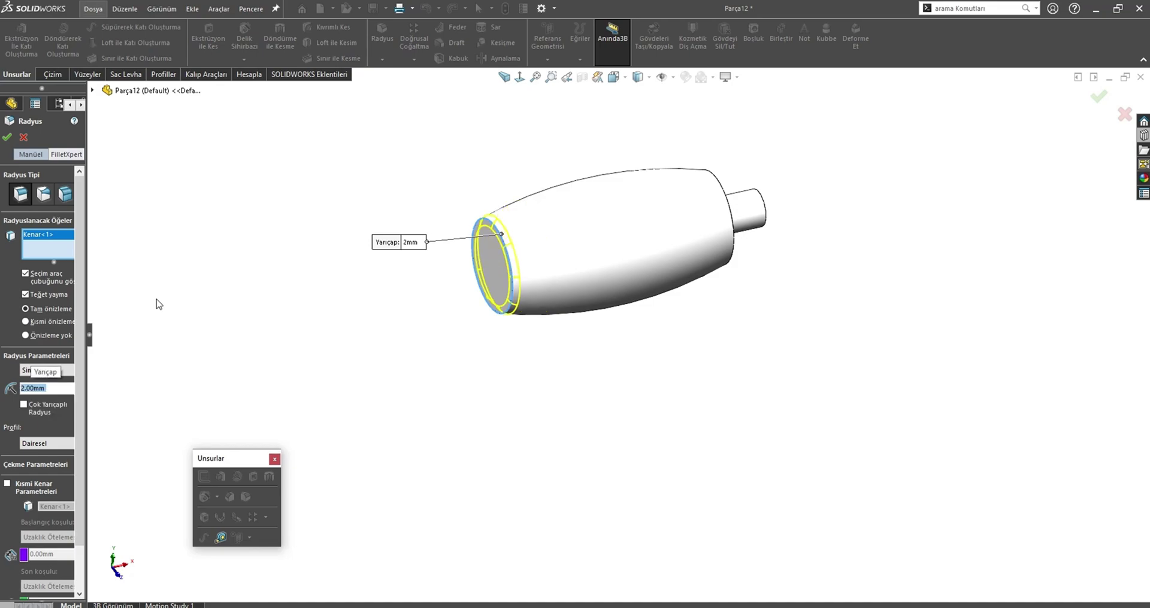
pyautogui.press('Return')
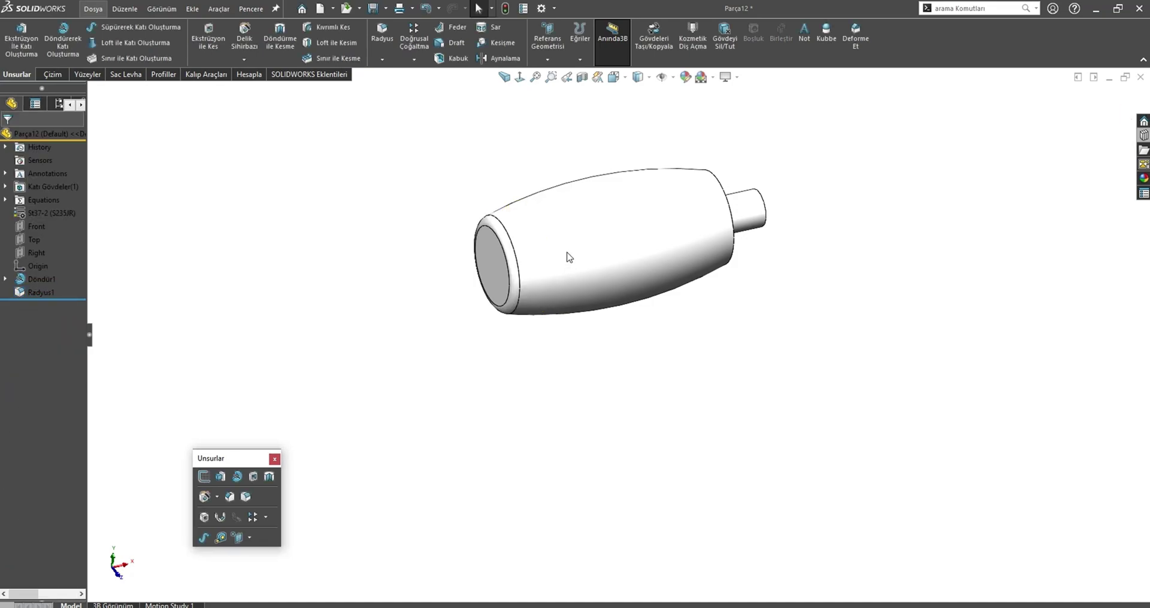
pyautogui.click(569, 251)
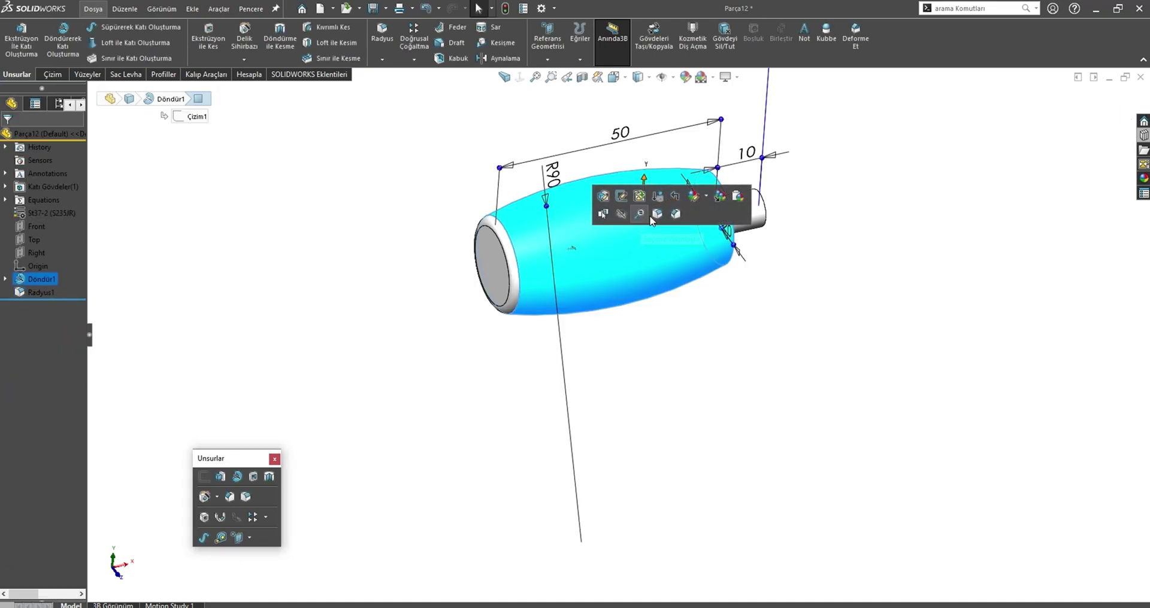
# - Apply a dark grey (57,57,57) carbon steel appearance and save the part as Parça12.SLDPRT
pyautogui.click(706, 197)
pyautogui.click(716, 265)
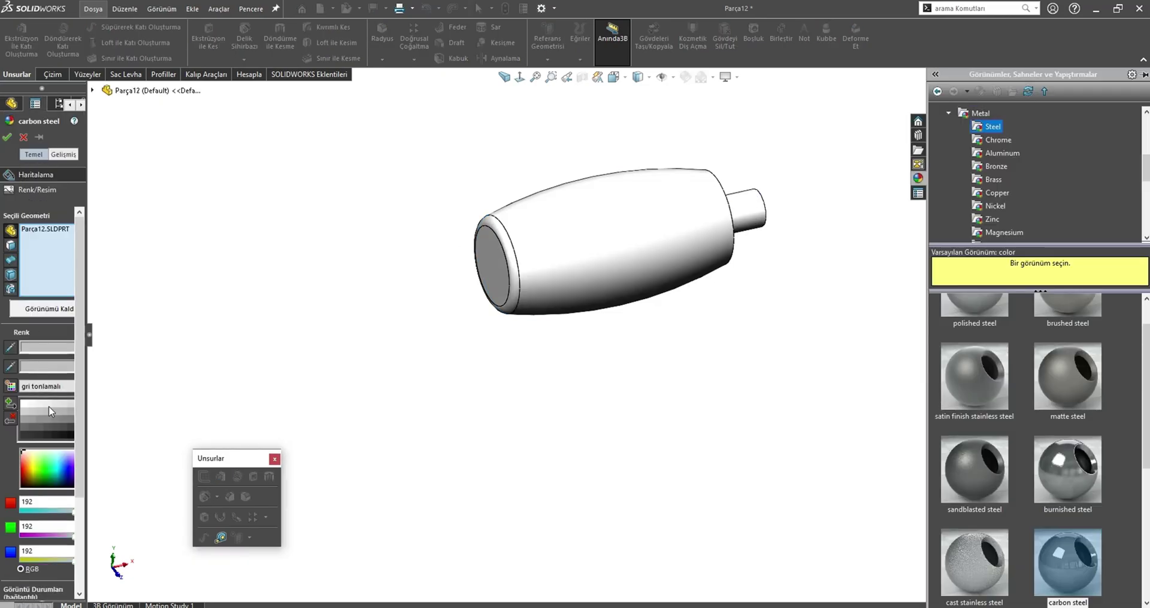
pyautogui.moveTo(87, 427); pyautogui.dragTo(137, 422)
pyautogui.click(93, 411)
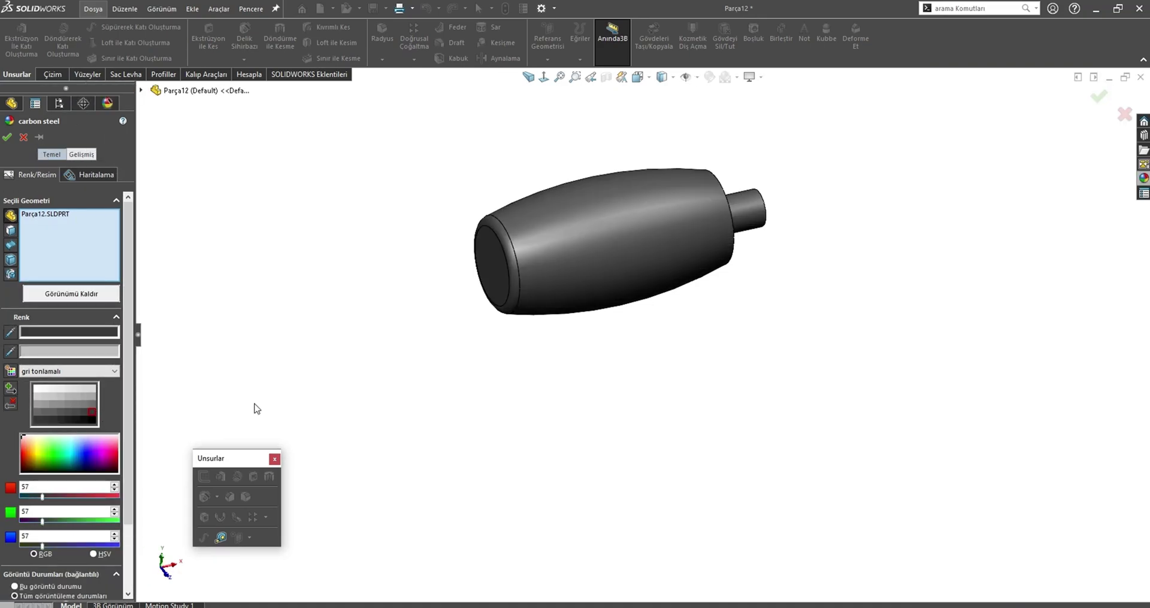
pyautogui.click(1099, 101)
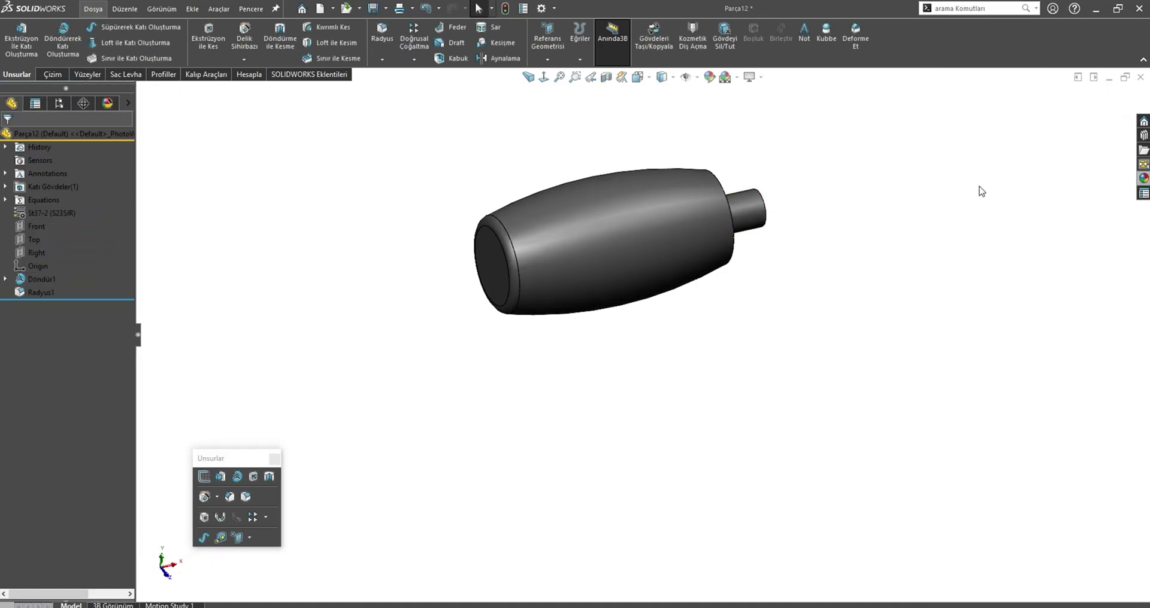
pyautogui.hotkey('ctrl', 's')
pyautogui.click(743, 450)
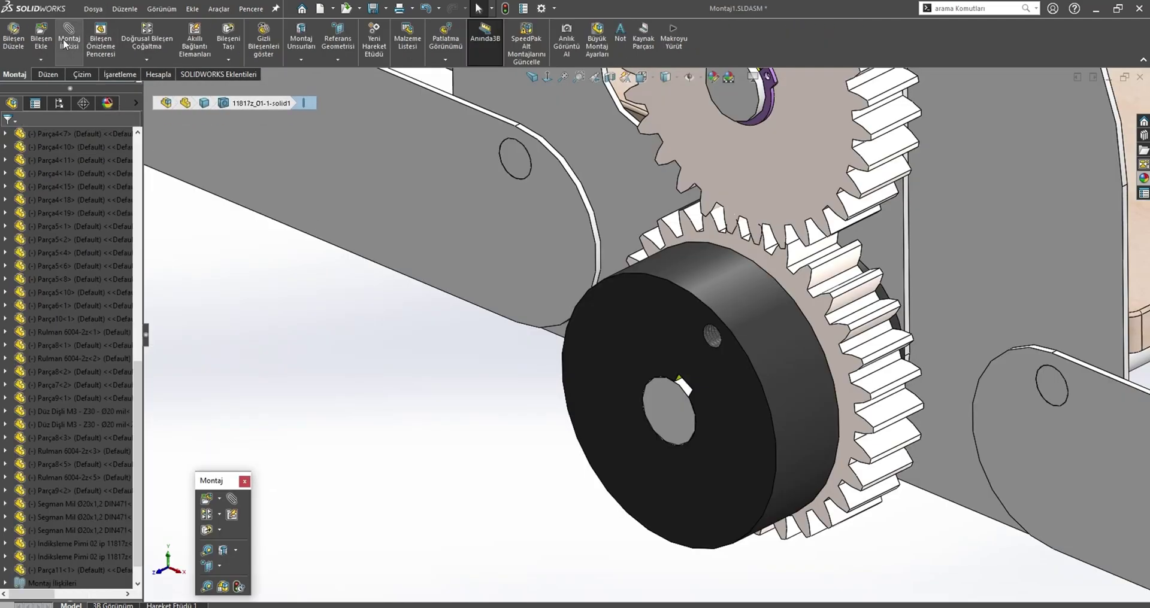
# - Insert Parça12 into the assembly and mate its pin concentric with the disc's threaded hole
pyautogui.click(41, 38)
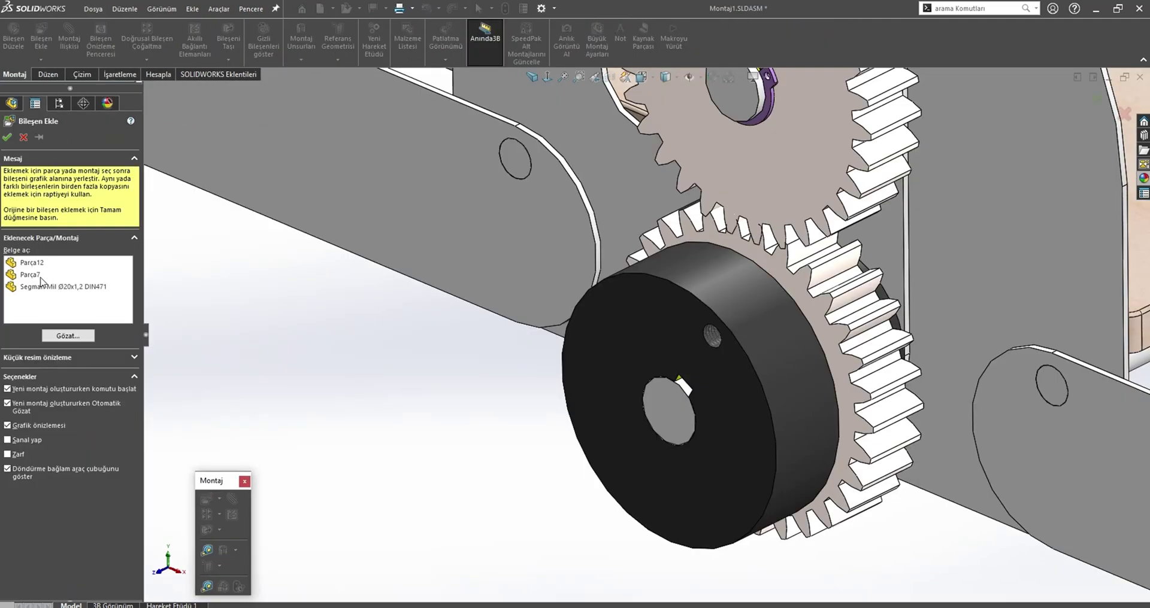
pyautogui.click(26, 264)
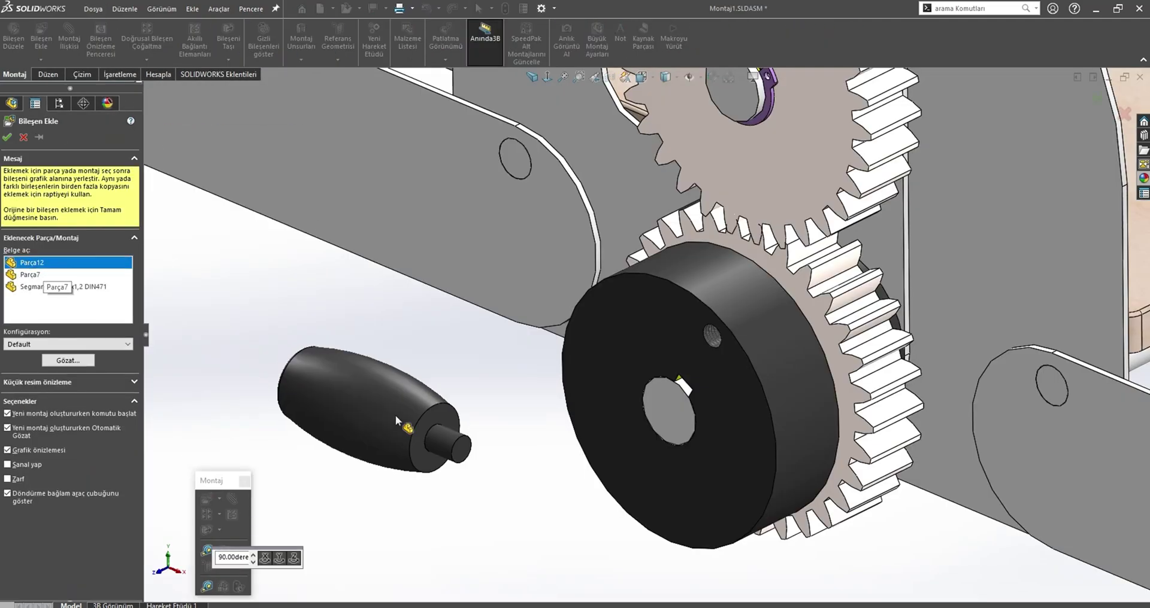
pyautogui.click(515, 446)
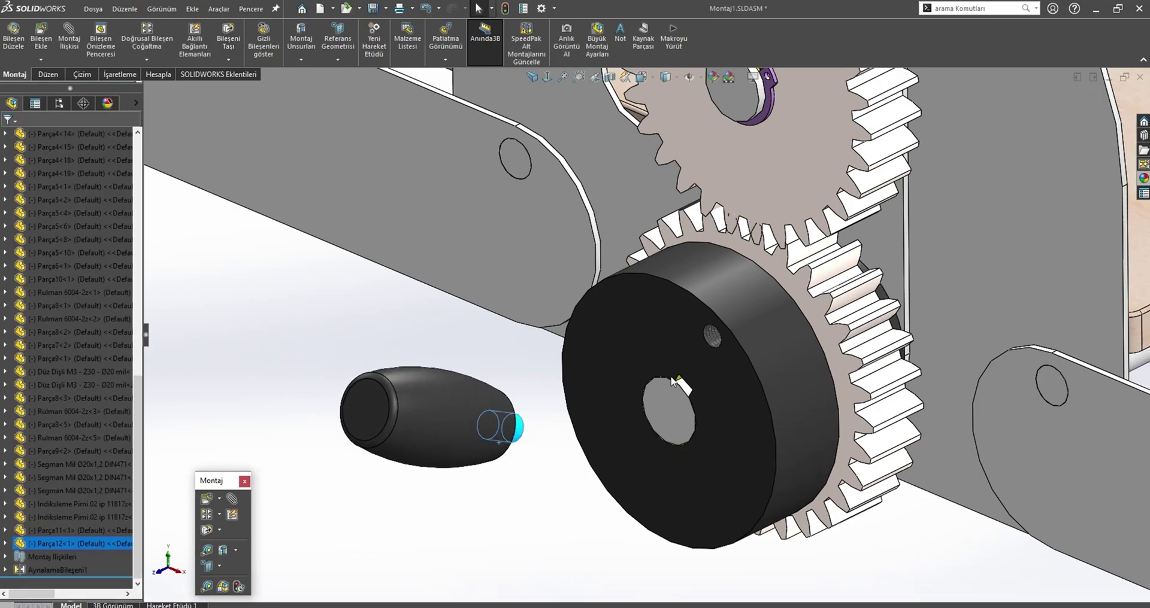
pyautogui.scroll(-3, 679, 399)
pyautogui.click(729, 313)
pyautogui.click(809, 307)
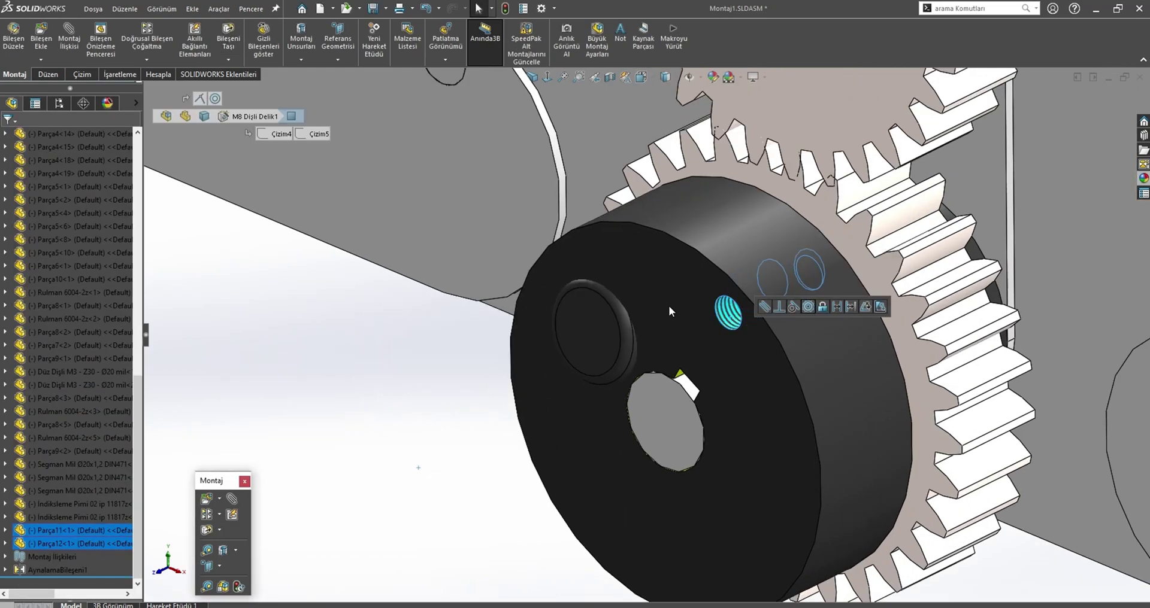
pyautogui.scroll(2, 728, 314)
pyautogui.moveTo(726, 295); pyautogui.dragTo(585, 365)
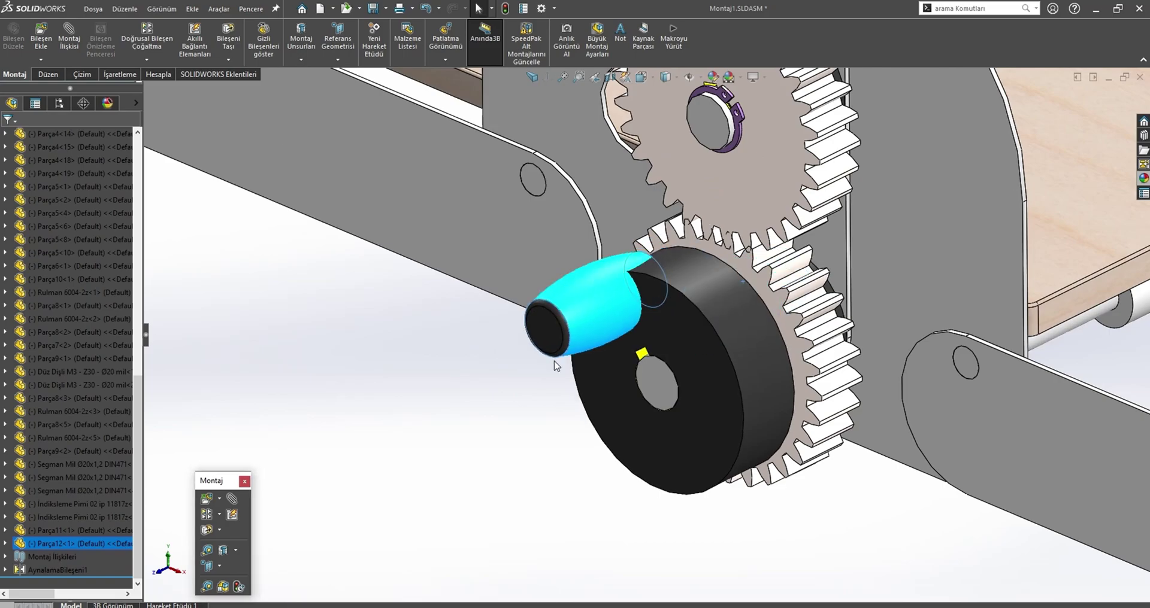
# - Mate the handle's shoulder coincident with the crank disc's front face
pyautogui.click(423, 426)
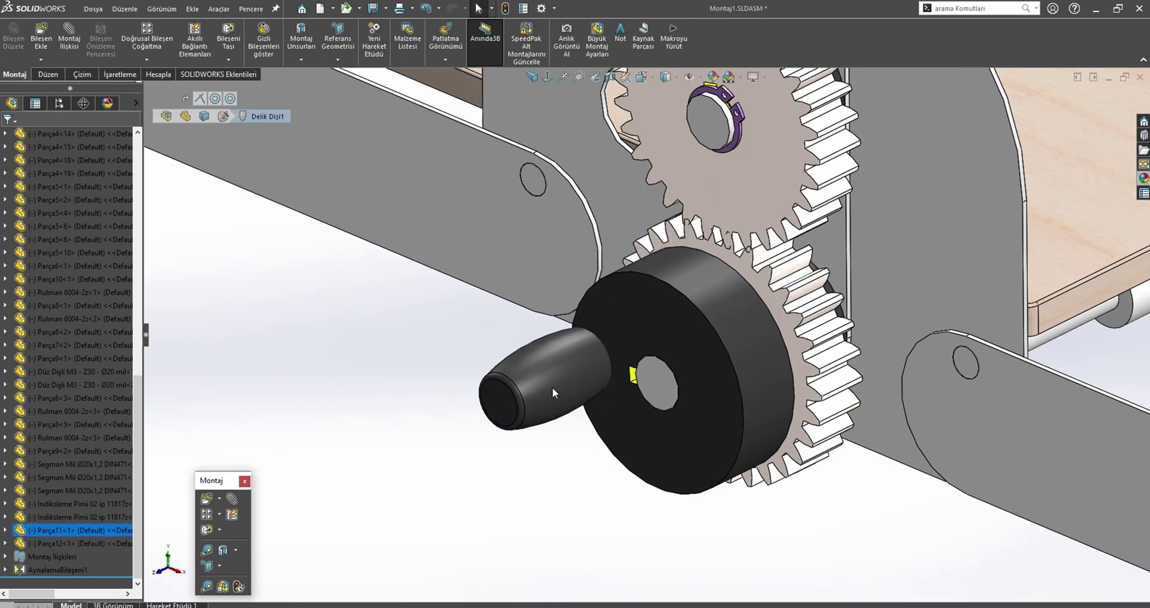
pyautogui.moveTo(552, 387); pyautogui.dragTo(490, 452)
pyautogui.click(628, 345)
pyautogui.moveTo(628, 346); pyautogui.dragTo(664, 377, button='middle')
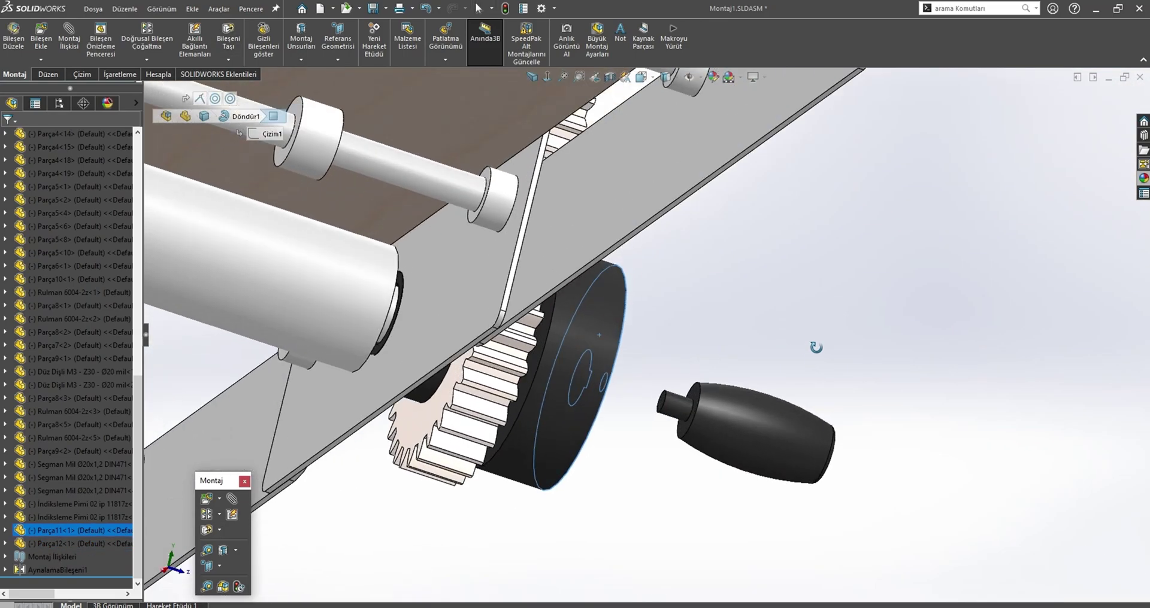
pyautogui.keyDown('ctrl'); pyautogui.click(666, 373); pyautogui.keyUp('ctrl')
pyautogui.click(695, 361)
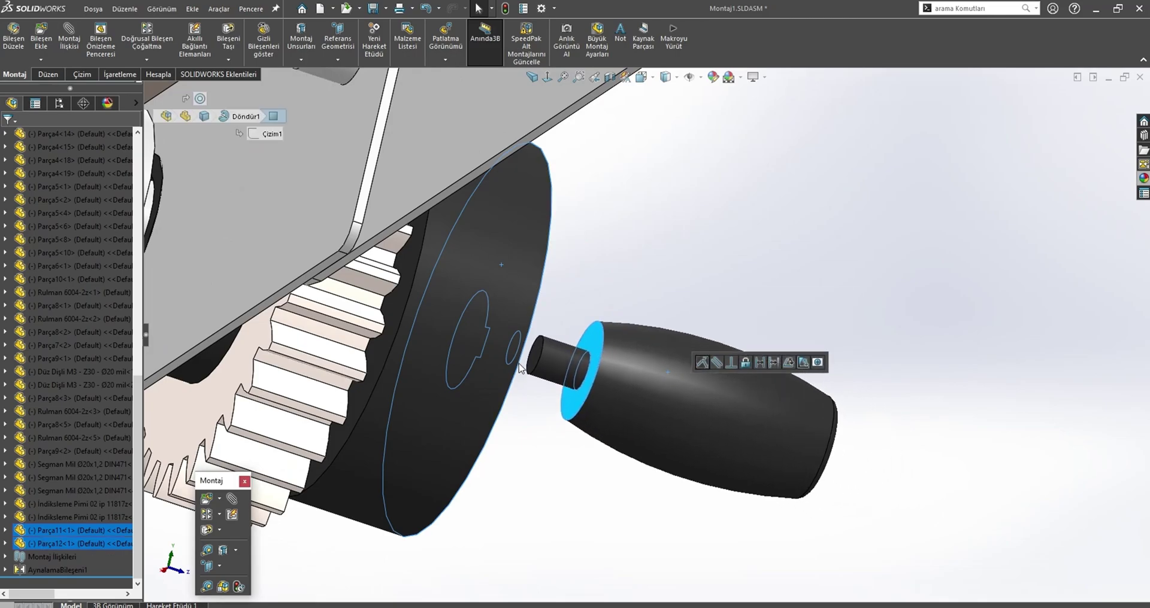
pyautogui.scroll(-5, 529, 450)
pyautogui.moveTo(544, 359); pyautogui.dragTo(379, 388, button='middle')
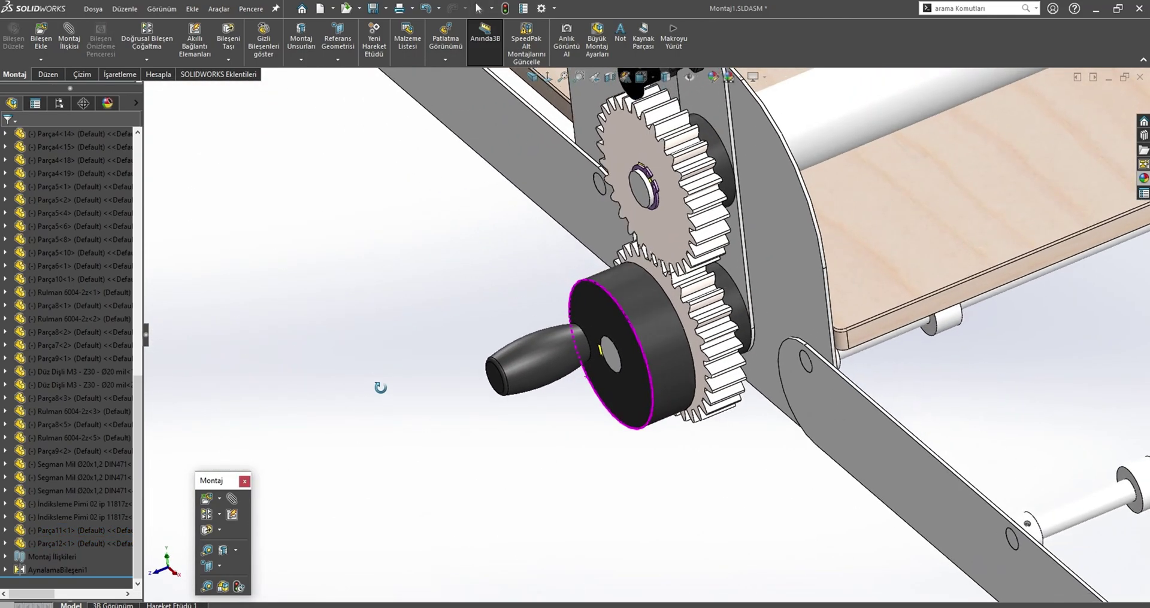
# - Drag the crank handle around to check that it turns the gears
pyautogui.click(548, 387)
pyautogui.moveTo(627, 453)
pyautogui.mouseDown()
pyautogui.moveTo(567, 267)
pyautogui.moveTo(506, 416)
pyautogui.mouseUp()
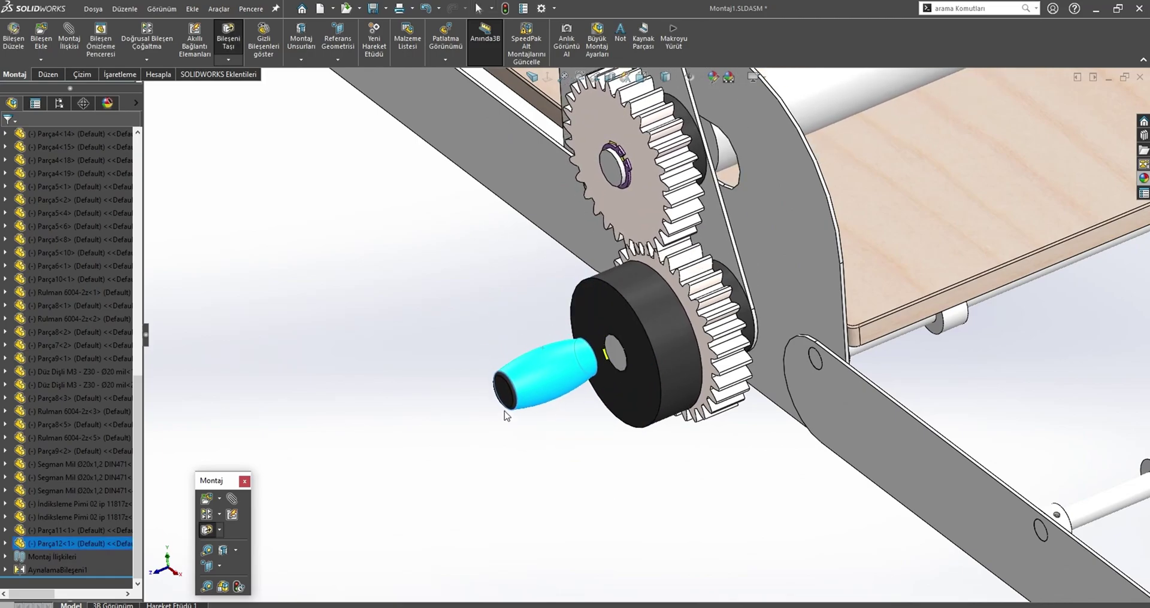
pyautogui.moveTo(506, 416); pyautogui.dragTo(591, 341, button='middle')
pyautogui.scroll(3, 497, 212)
pyautogui.moveTo(497, 212)
pyautogui.mouseDown()
pyautogui.moveTo(512, 215)
pyautogui.moveTo(469, 246)
pyautogui.moveTo(449, 283)
pyautogui.mouseUp()
pyautogui.moveTo(449, 283)
pyautogui.mouseDown(button='middle')
pyautogui.moveTo(531, 315)
pyautogui.moveTo(494, 227)
pyautogui.mouseUp(button='middle')
pyautogui.scroll(5, 531, 315)
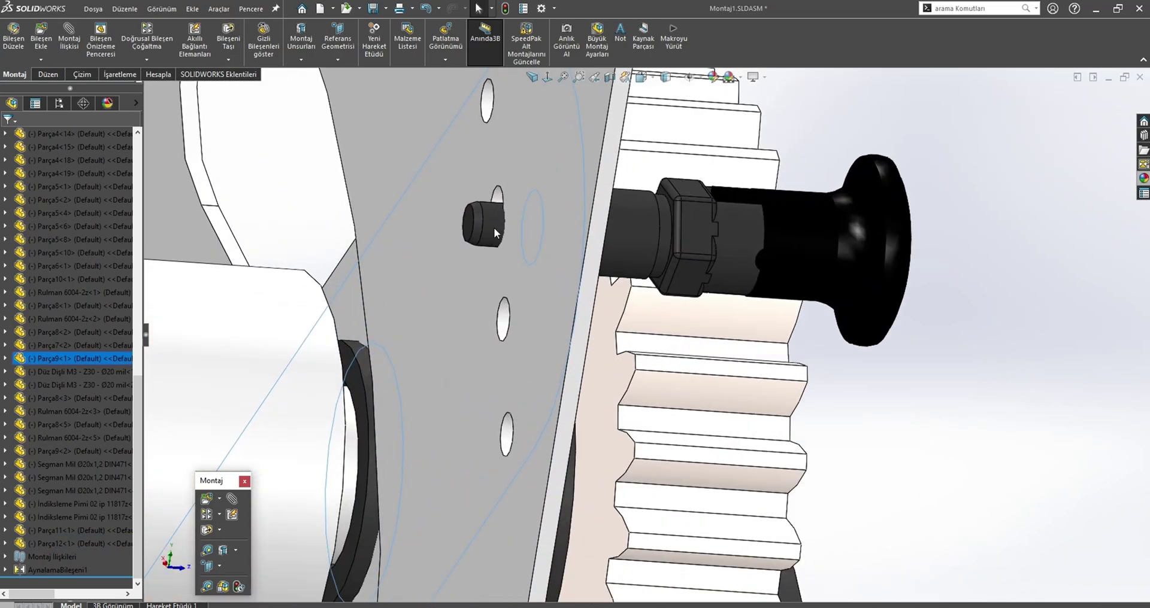
# - Mate the small pin concentric with the side plate's hole
pyautogui.click(493, 227)
pyautogui.keyDown('ctrl'); pyautogui.click(523, 324); pyautogui.keyUp('ctrl')
pyautogui.click(584, 304)
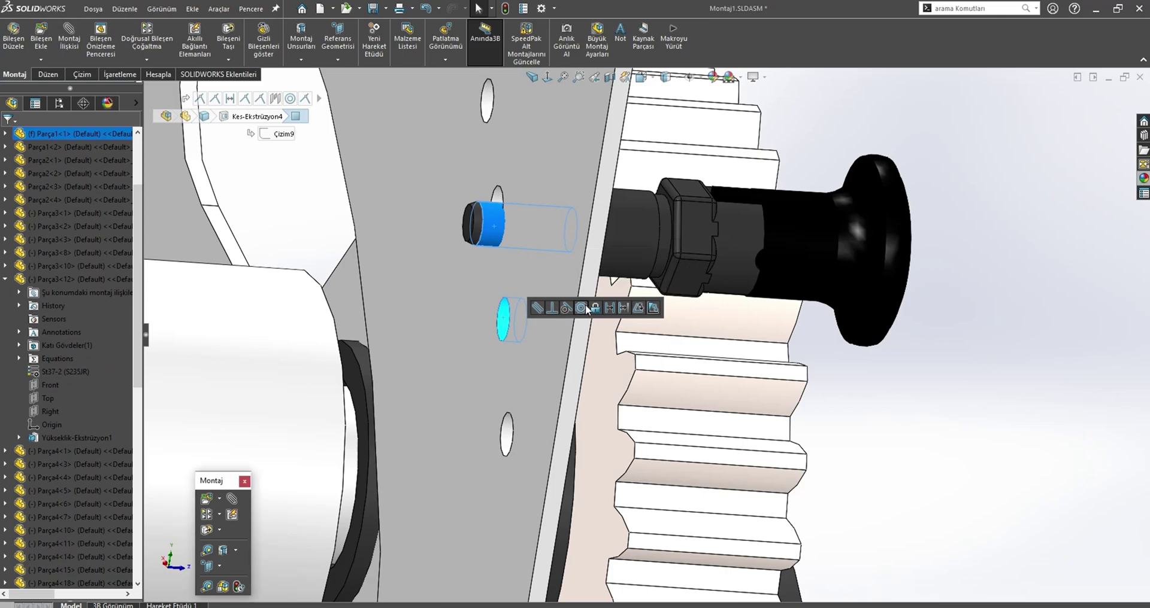
pyautogui.scroll(3, 698, 336)
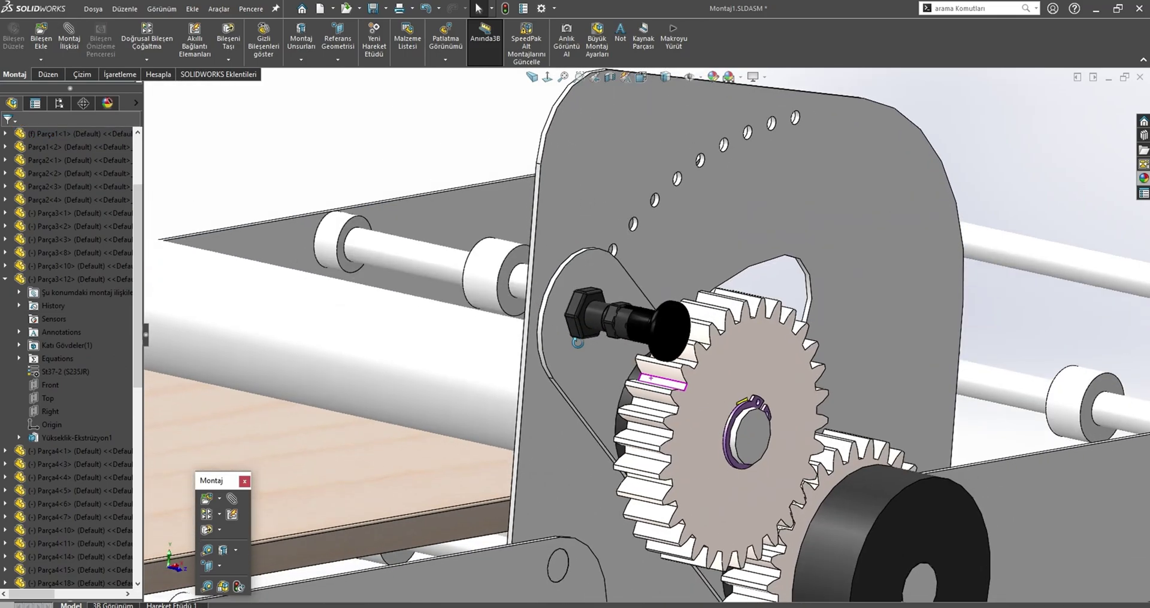
pyautogui.moveTo(653, 381); pyautogui.dragTo(635, 421, button='middle')
pyautogui.scroll(-3, 634, 420)
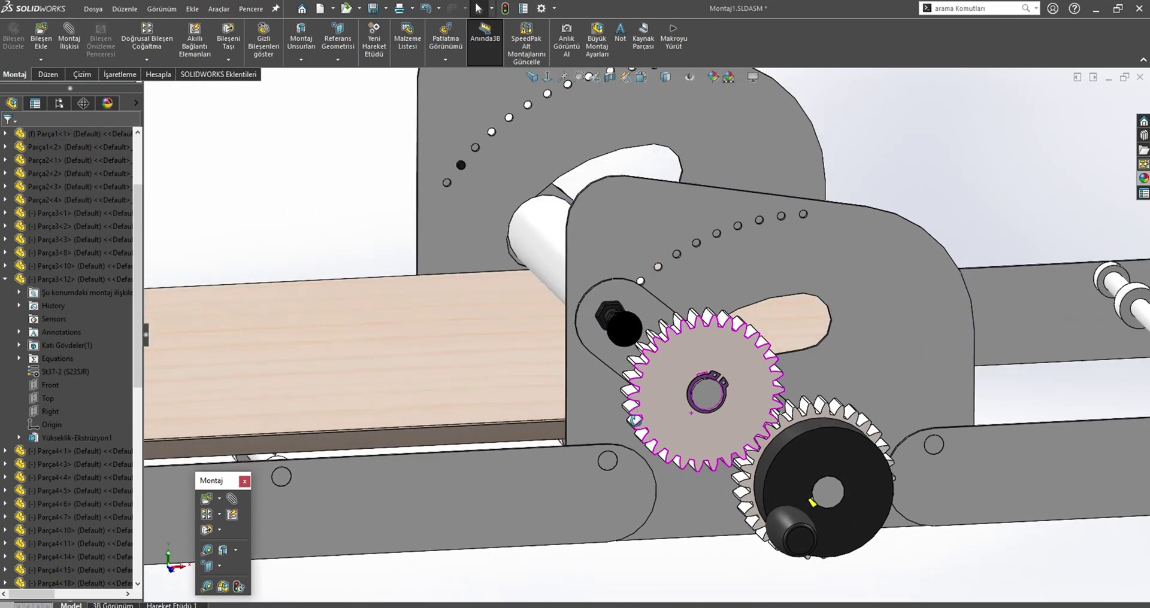
# - Turn the crank disc handle around the gear to recheck rotation
pyautogui.click(786, 526)
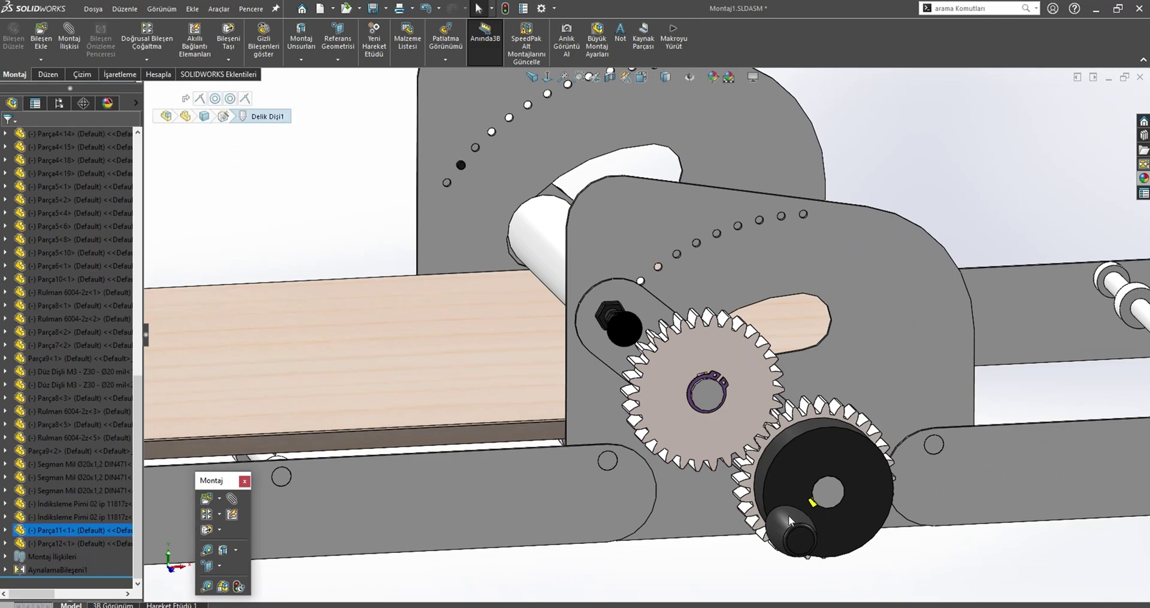
pyautogui.scroll(3, 788, 516)
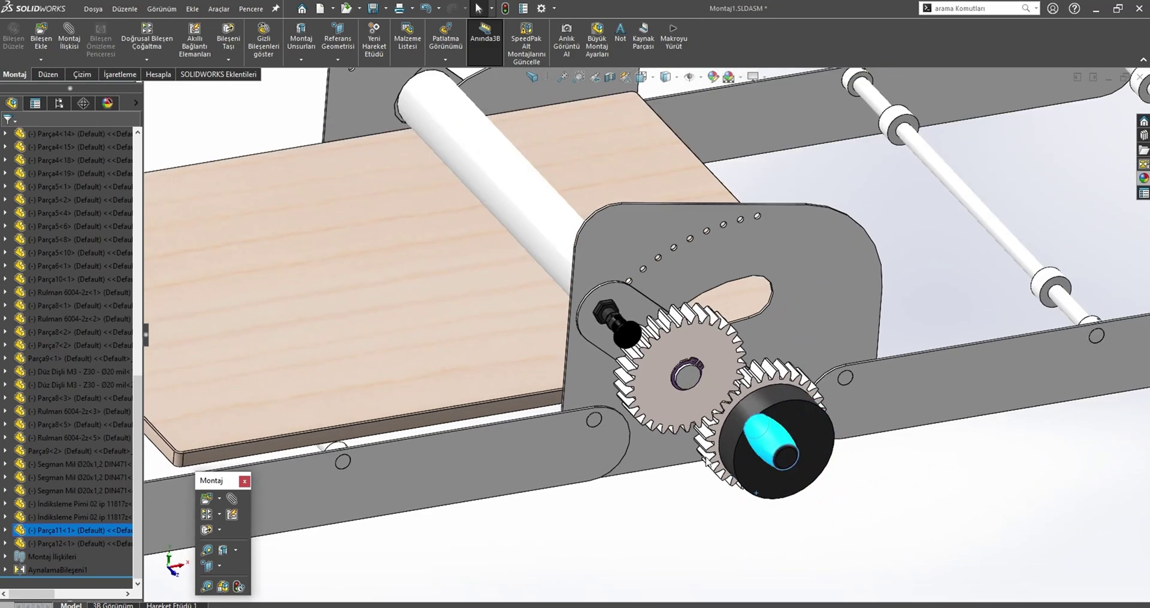
pyautogui.moveTo(773, 449); pyautogui.dragTo(714, 446)
# - Open the shaft part Parça10 from its face inside the disc hole
pyautogui.press('f')
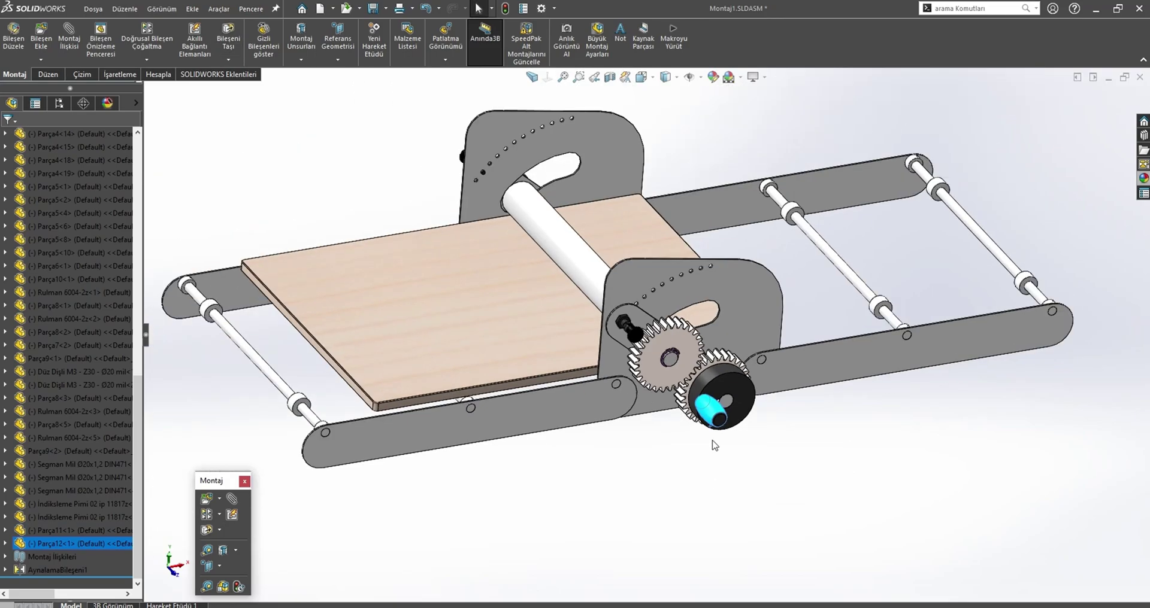
pyautogui.moveTo(714, 446)
pyautogui.mouseDown(button='middle')
pyautogui.moveTo(598, 457)
pyautogui.moveTo(431, 367)
pyautogui.mouseUp(button='middle')
pyautogui.scroll(-5, 502, 379)
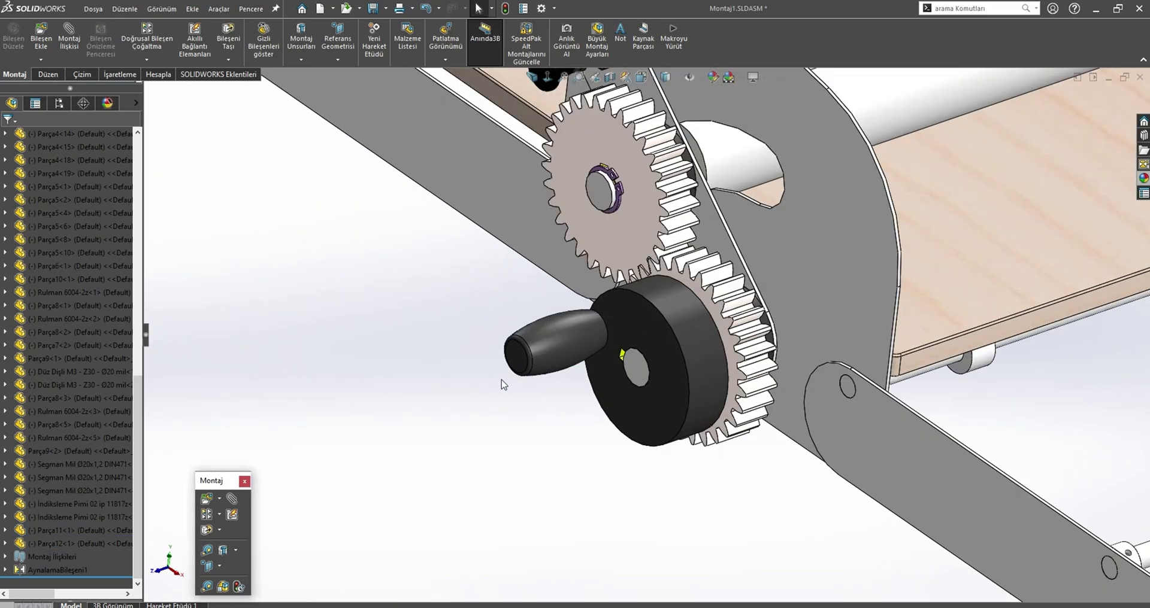
pyautogui.scroll(-4, 599, 371)
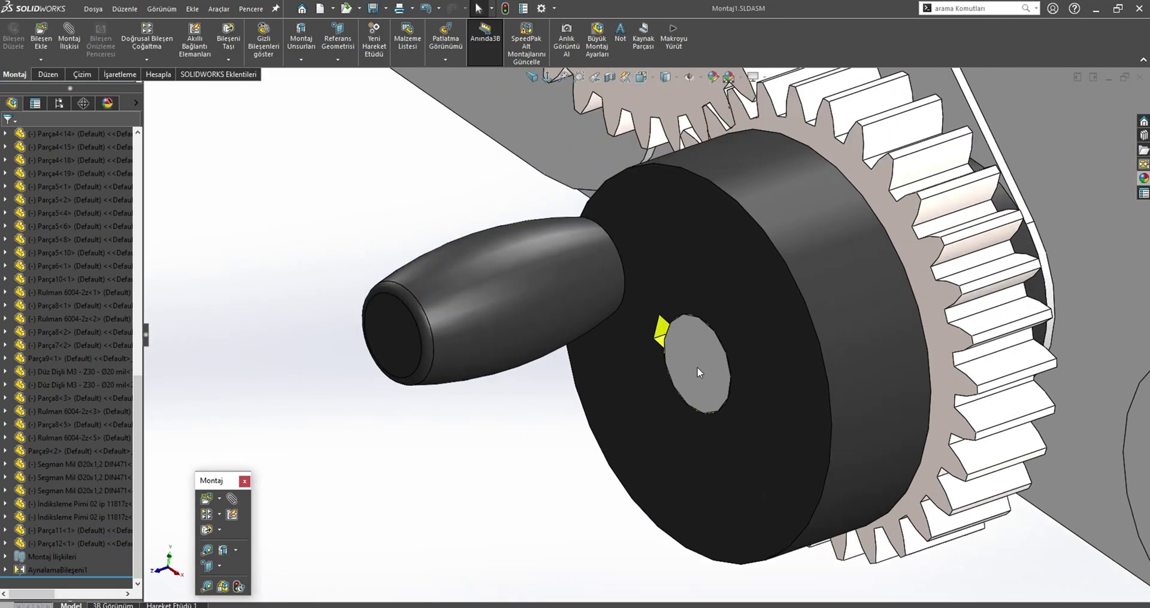
pyautogui.click(703, 330)
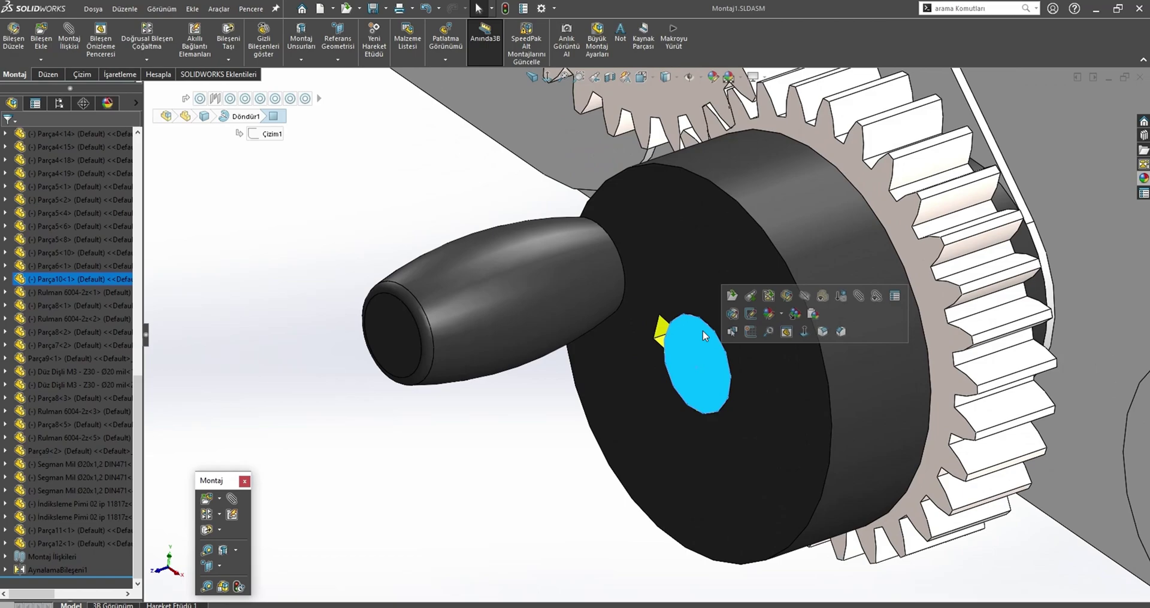
pyautogui.click(756, 296)
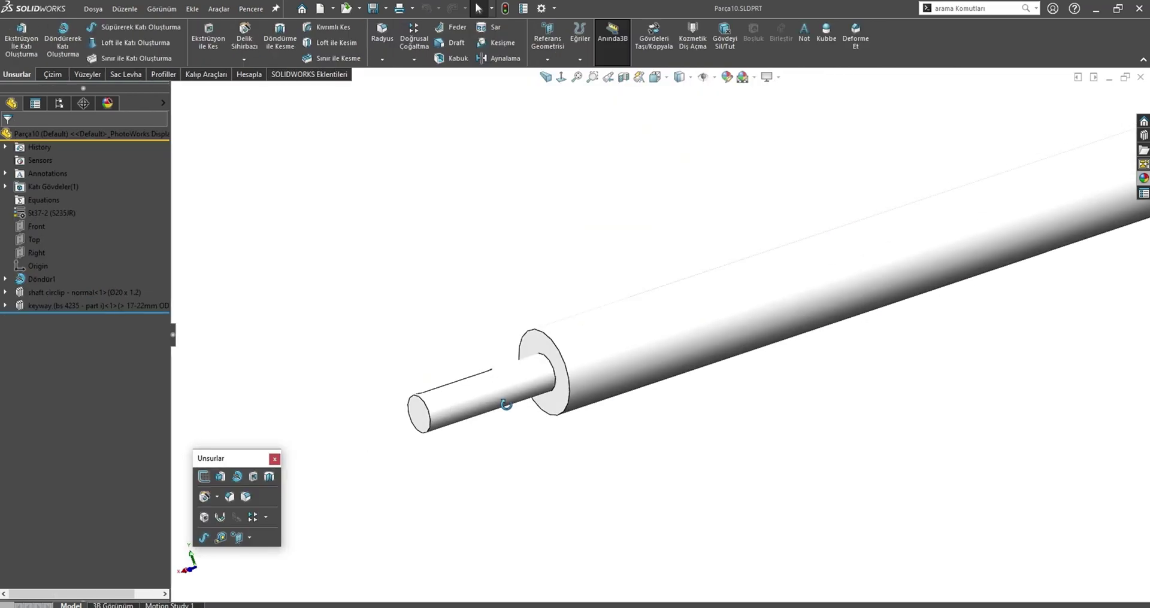
# - Change the shaft's revolve length from 76 to 81
pyautogui.moveTo(506, 405); pyautogui.dragTo(494, 459, button='middle')
pyautogui.scroll(-3, 443, 419)
pyautogui.click(444, 420)
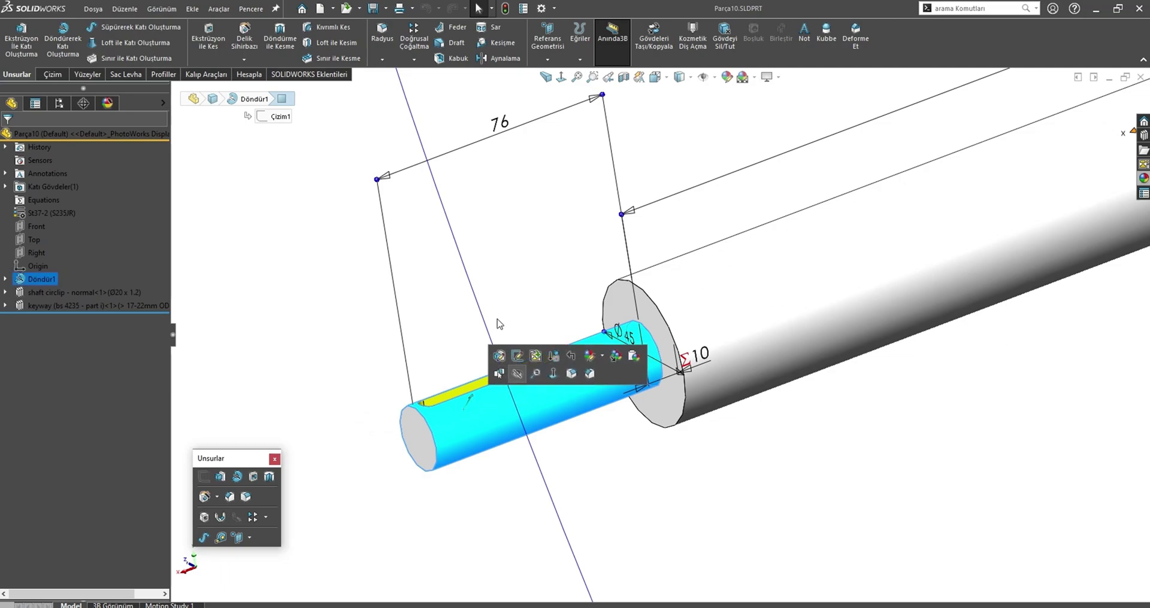
pyautogui.click(506, 120)
pyautogui.click(515, 123)
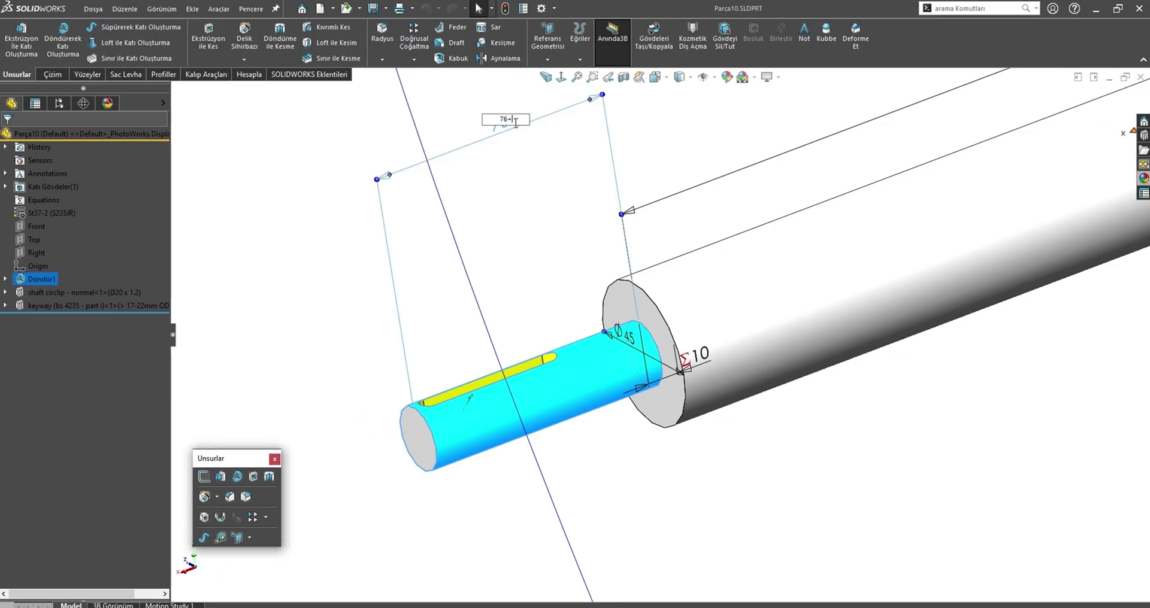
pyautogui.press('Return')
# - Set the keyway slot's location dimension to 10 and exit the sketch
pyautogui.click(281, 339)
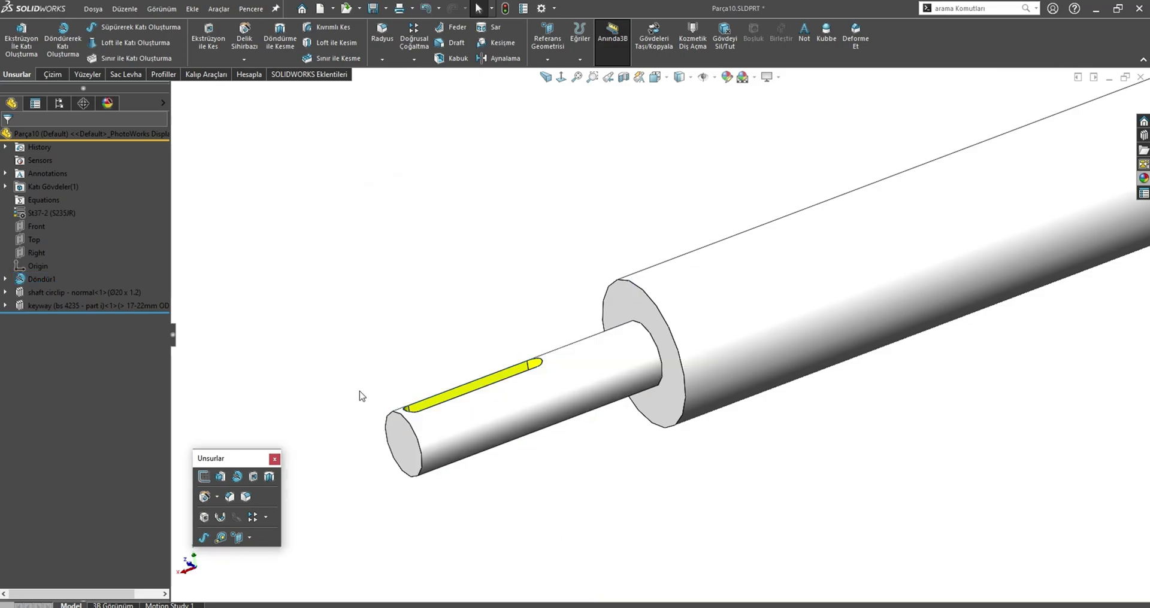
pyautogui.scroll(-5, 360, 398)
pyautogui.click(530, 359)
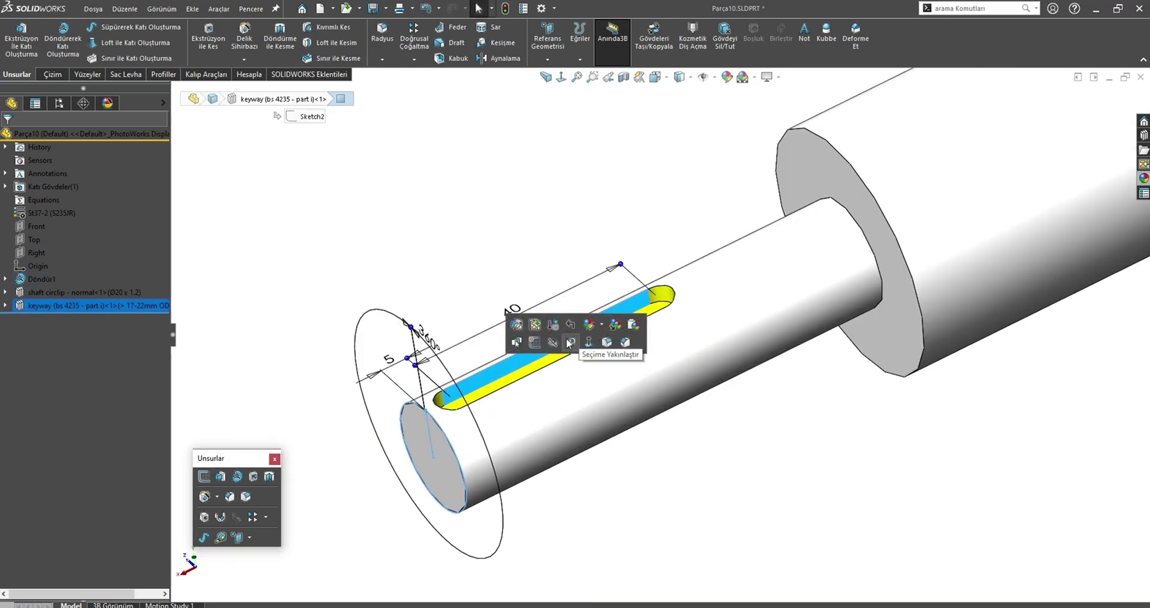
pyautogui.click(384, 359)
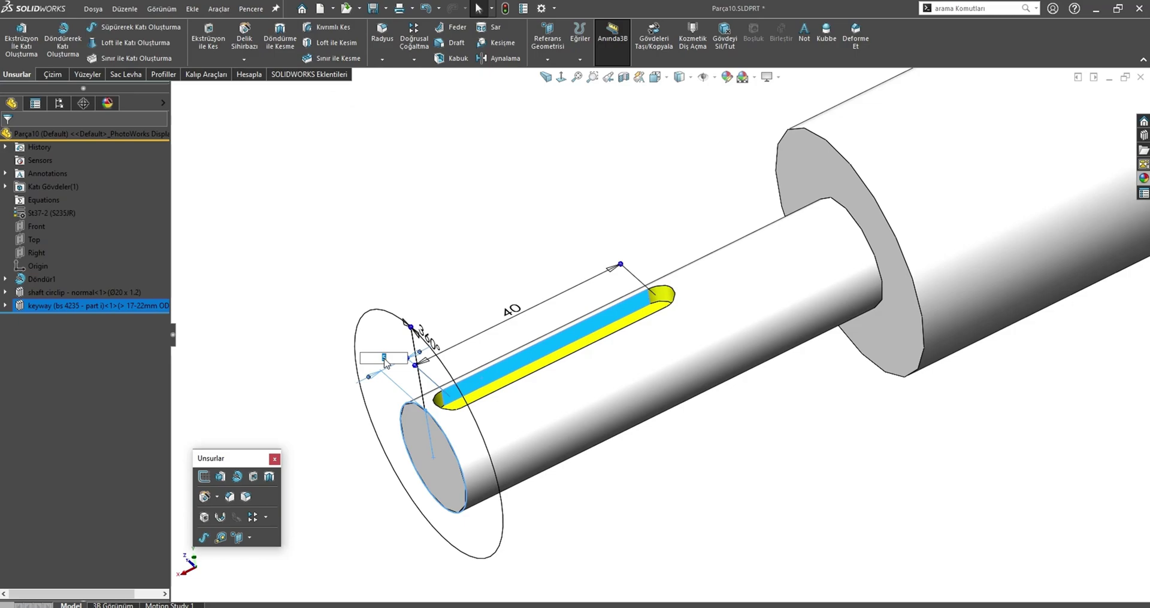
pyautogui.write('10')
pyautogui.press('Return')
pyautogui.press('Escape')
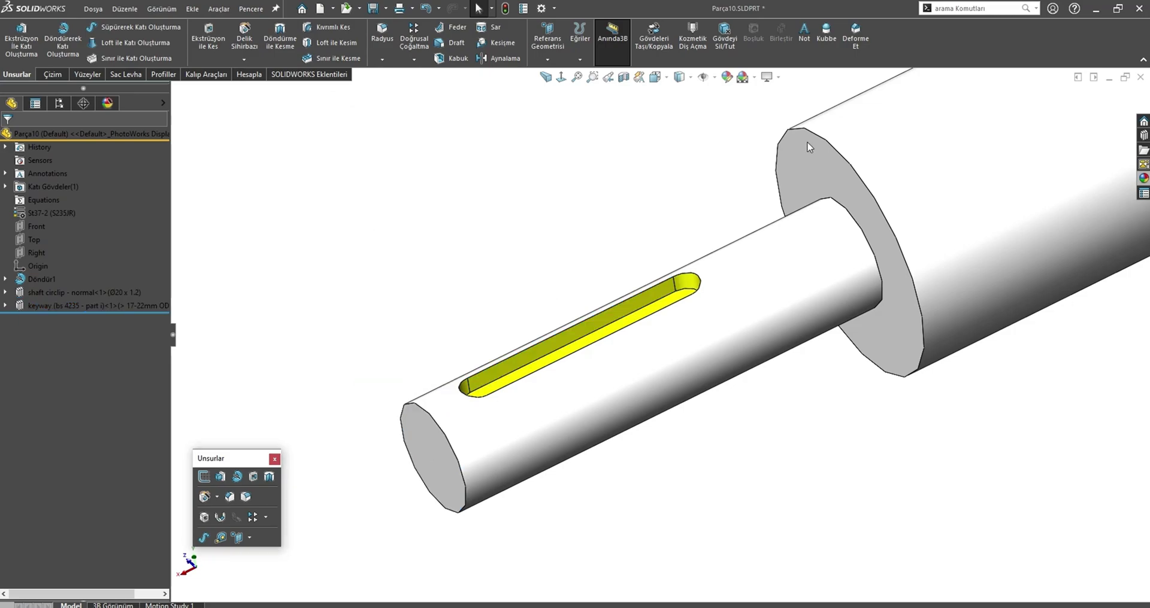
# - From the Design Library, drag a DIN 471 shaft circlip groove onto the shaft
pyautogui.click(1143, 135)
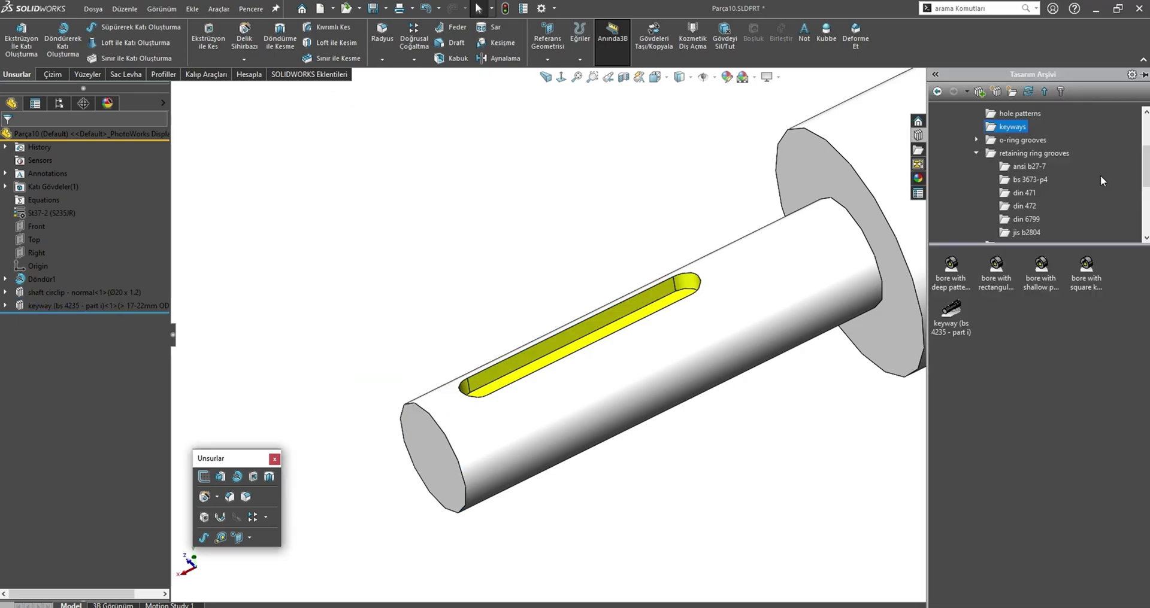
pyautogui.click(981, 153)
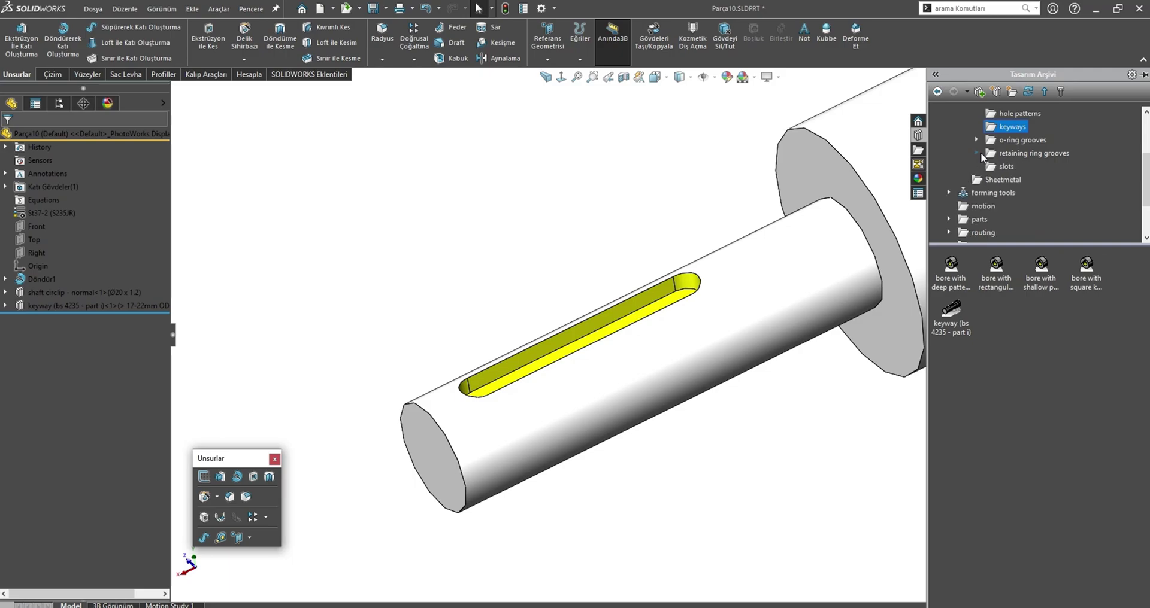
pyautogui.click(1017, 157)
pyautogui.doubleClick(1052, 270)
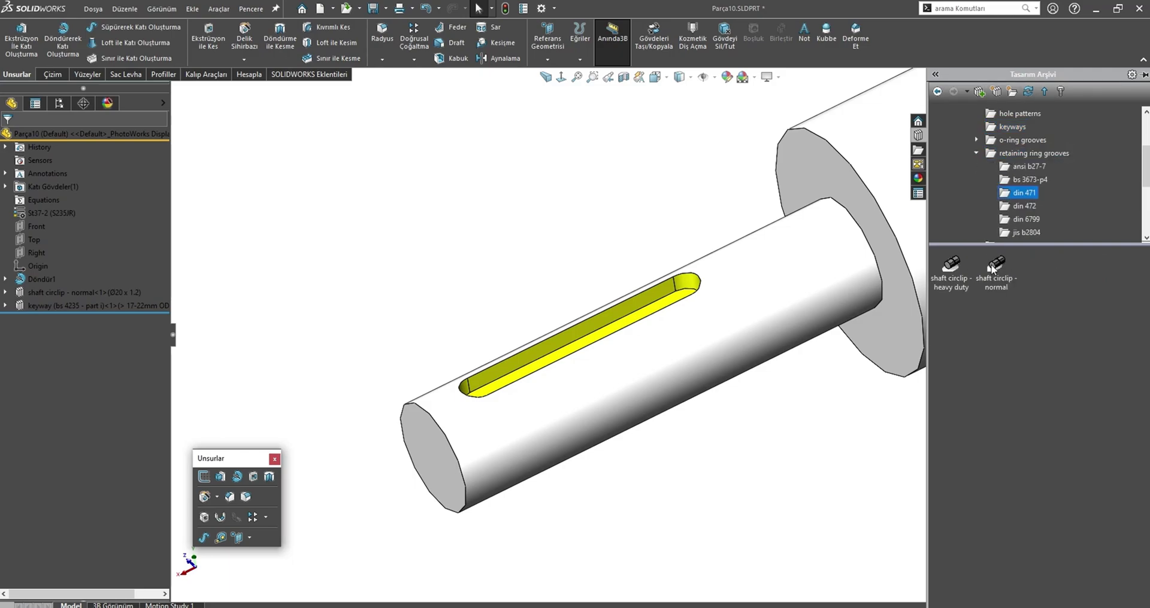
pyautogui.moveTo(713, 326); pyautogui.dragTo(490, 427)
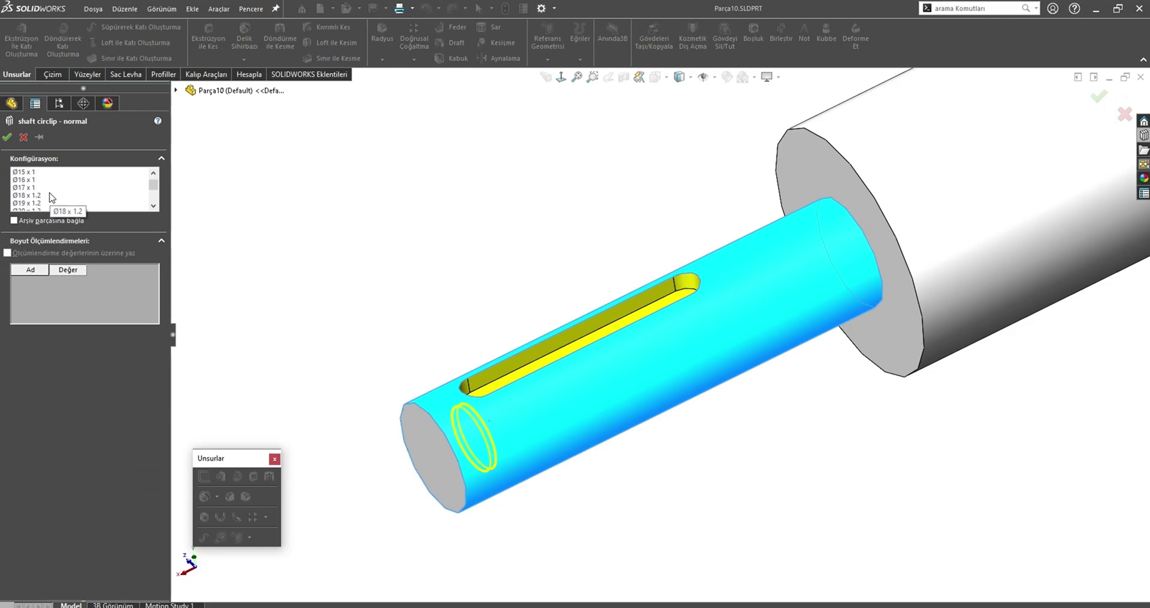
# - Create a Ø20 x 1.2 circlip groove referenced to the shaft end edge
pyautogui.click(36, 189)
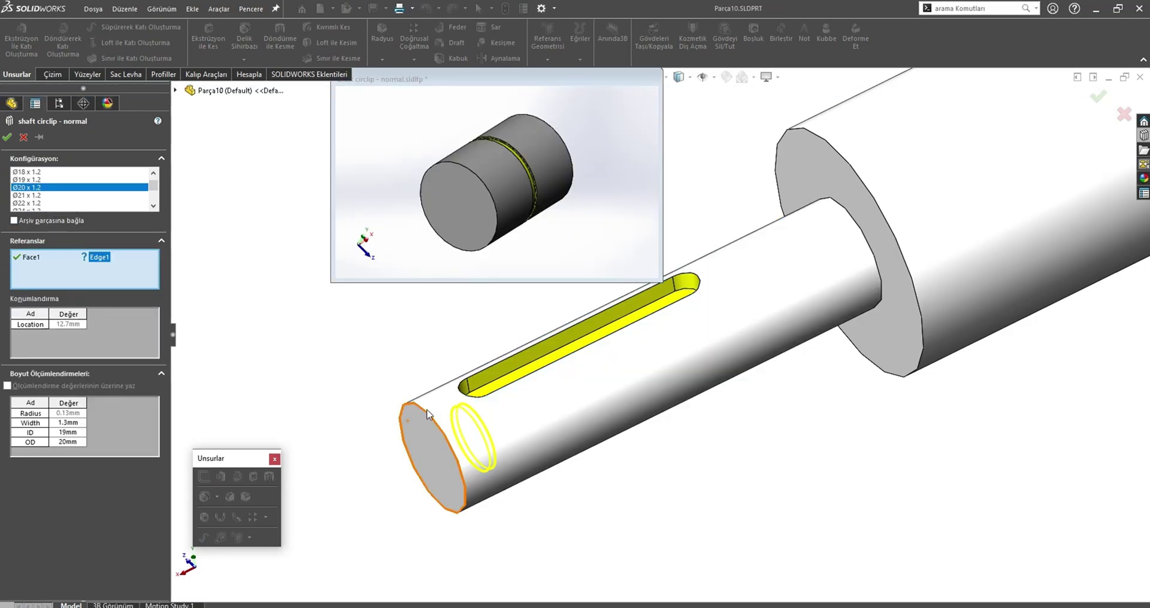
pyautogui.click(426, 410)
pyautogui.rightClick(426, 409)
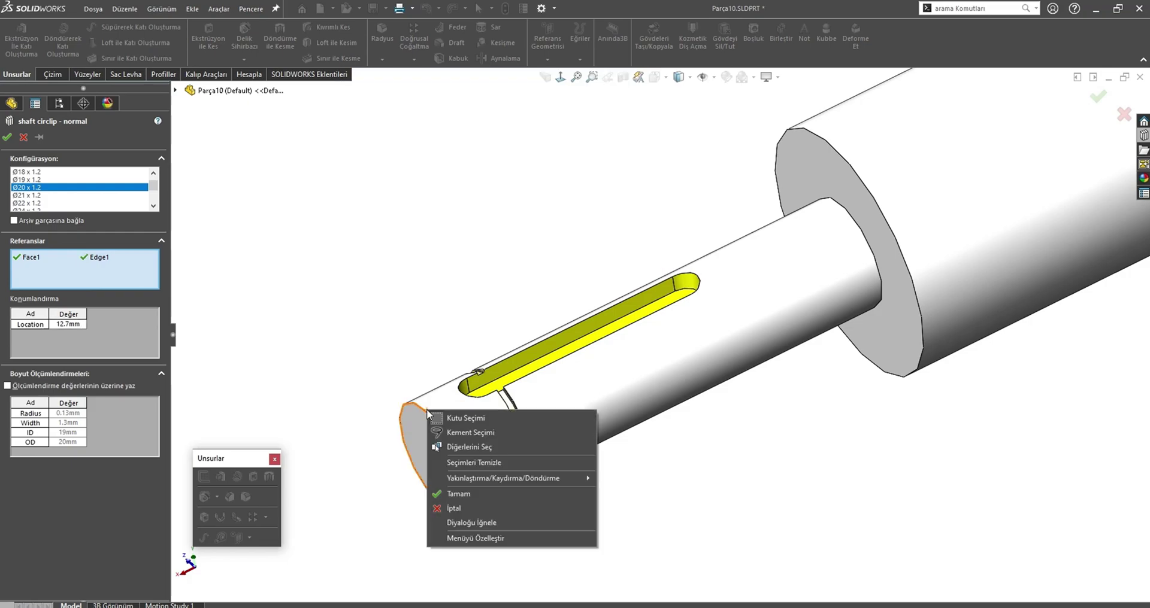
pyautogui.click(466, 494)
# - Adjust the groove's 12.70 location dimension and save the shaft part
pyautogui.doubleClick(557, 388)
pyautogui.scroll(3, 557, 419)
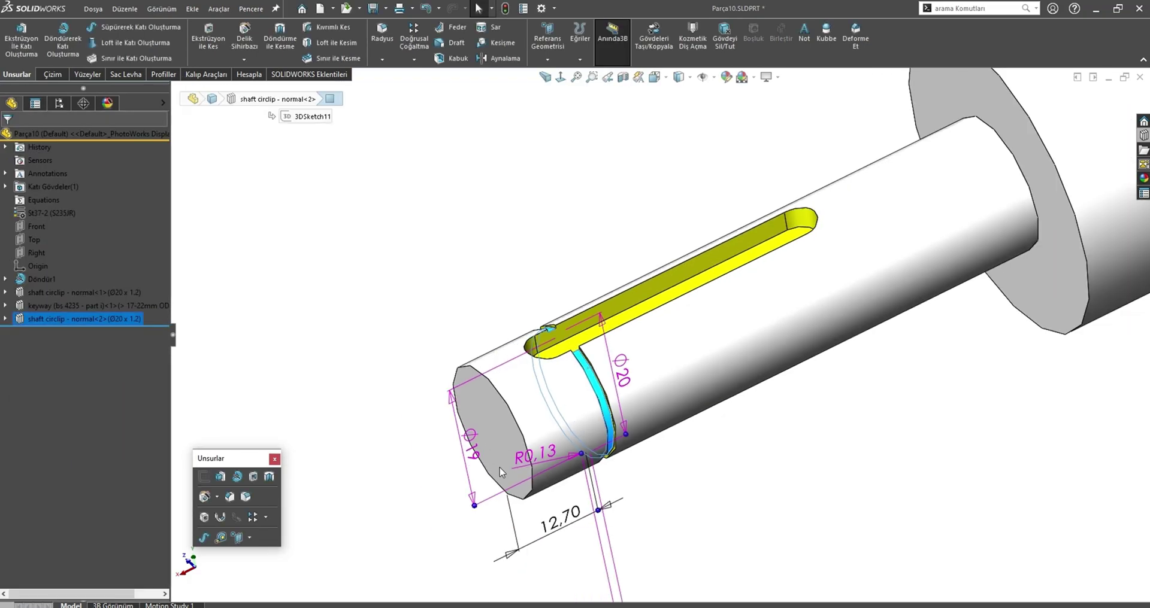
pyautogui.click(541, 526)
pyautogui.press('Escape')
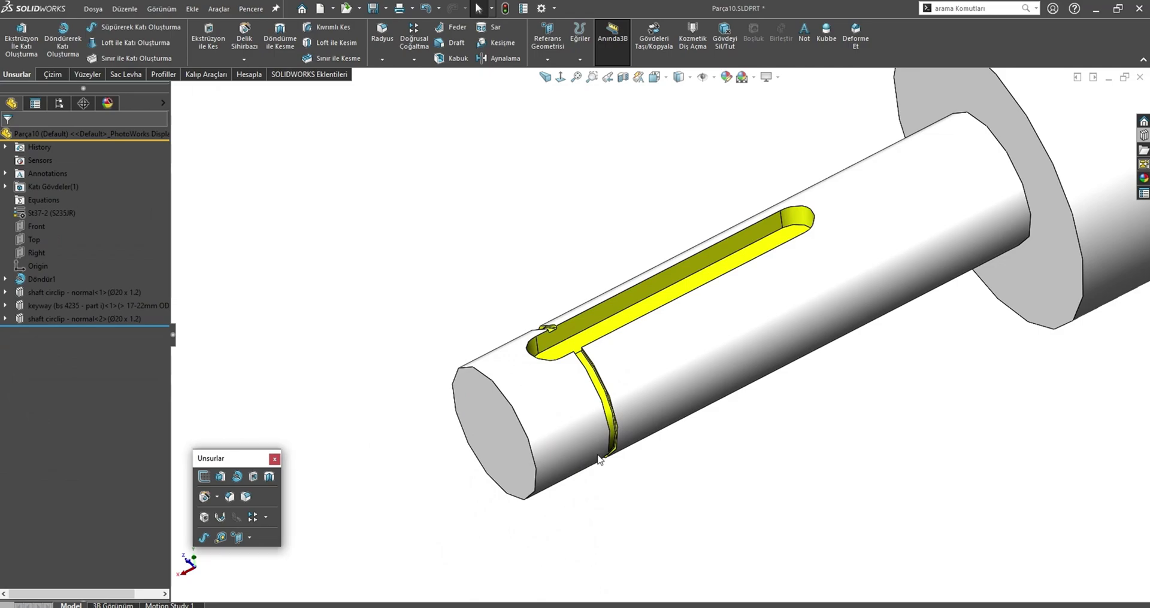
pyautogui.click(600, 459)
pyautogui.doubleClick(571, 517)
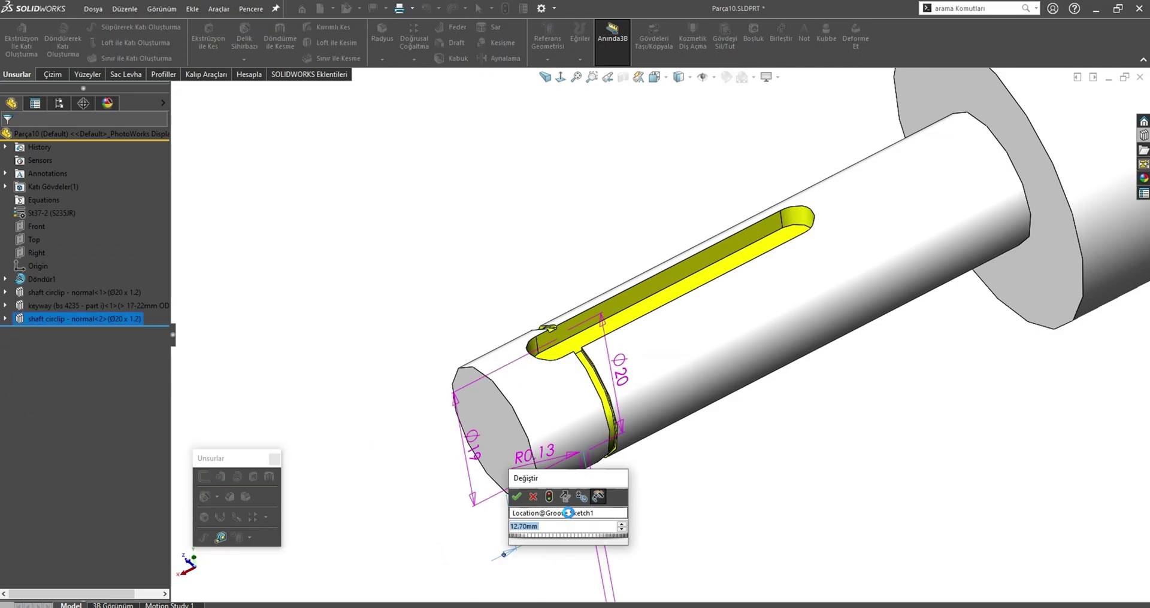
pyautogui.press('Return')
pyautogui.press('Escape')
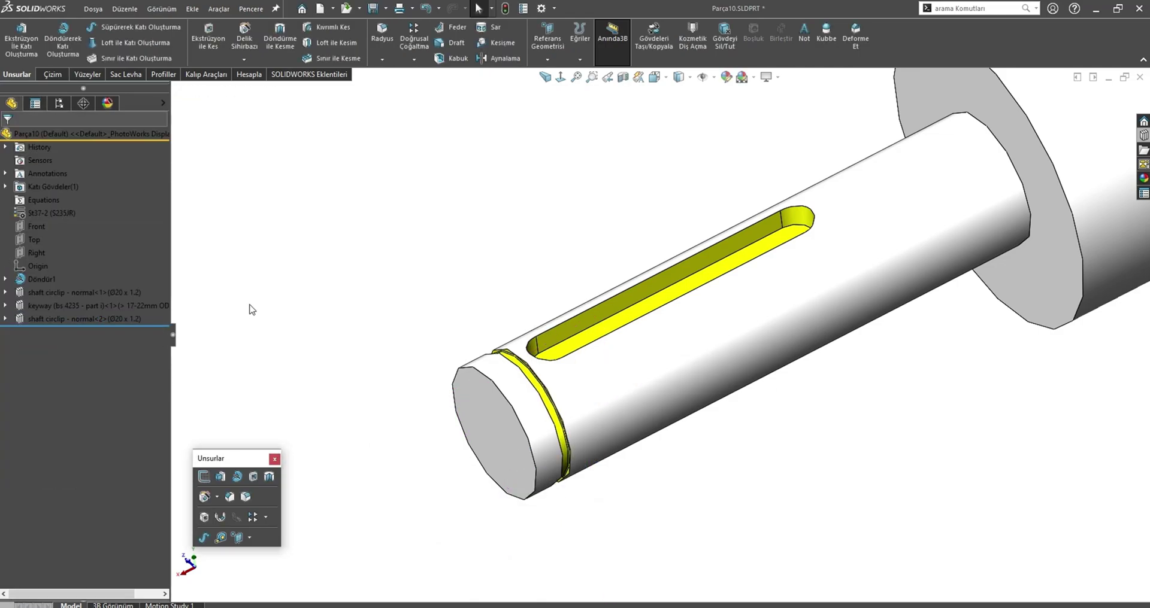
pyautogui.hotkey('ctrl', 's')
# - Back in Montaj1, move the crank shaft's circlip groove from 5.00 to 4,35 mm
pyautogui.hotkey('ctrl', 'Tab')
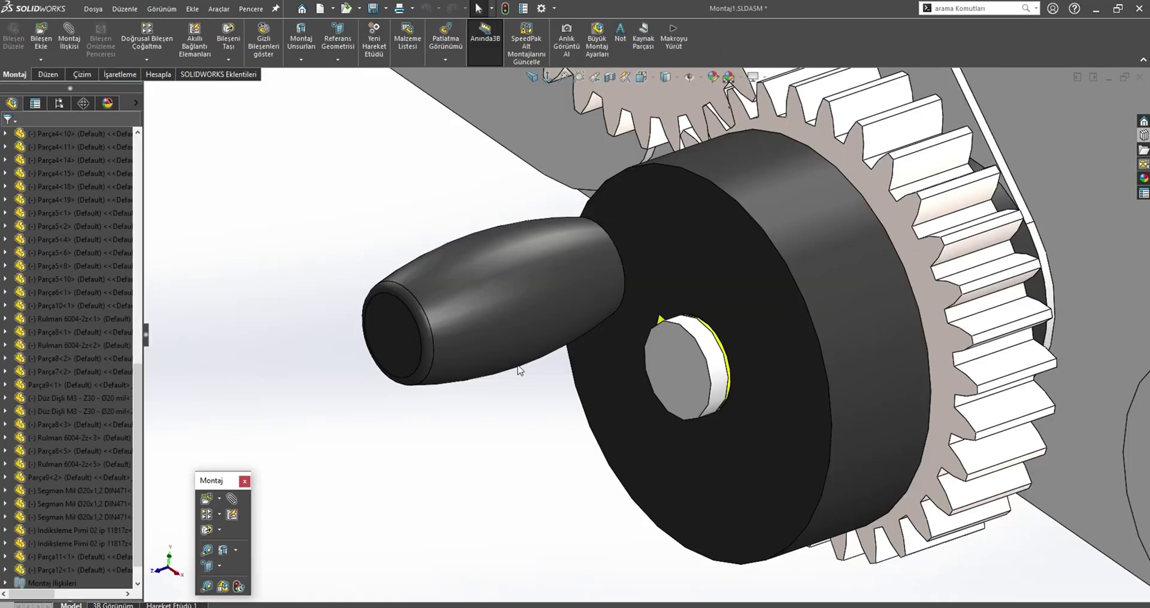
pyautogui.scroll(3, 738, 337)
pyautogui.scroll(2, 616, 315)
pyautogui.scroll(3, 600, 297)
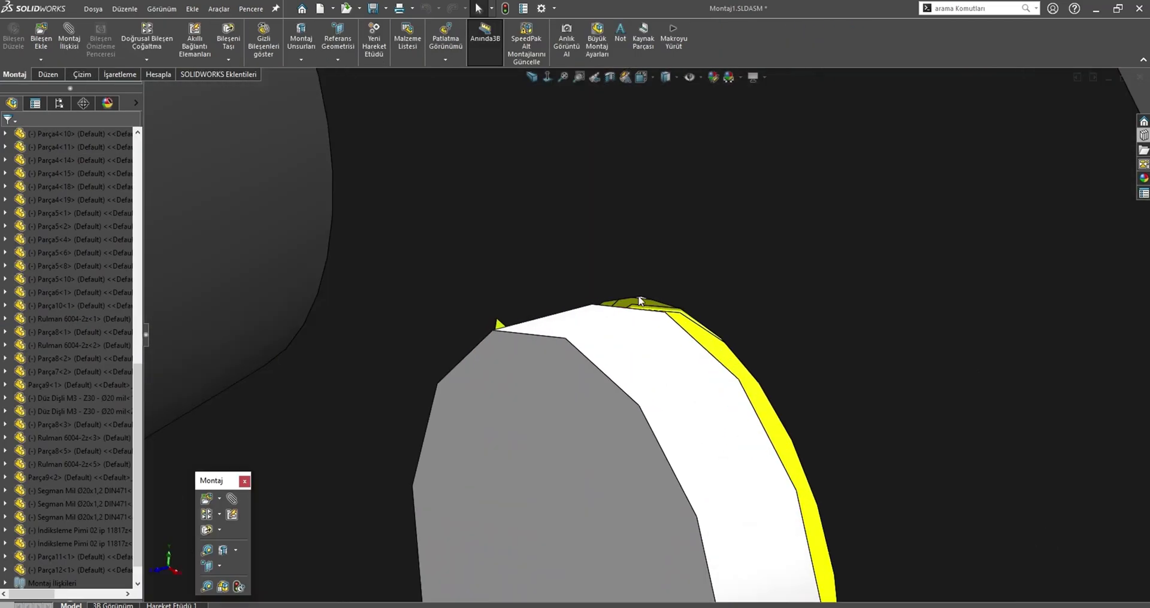
pyautogui.click(638, 308)
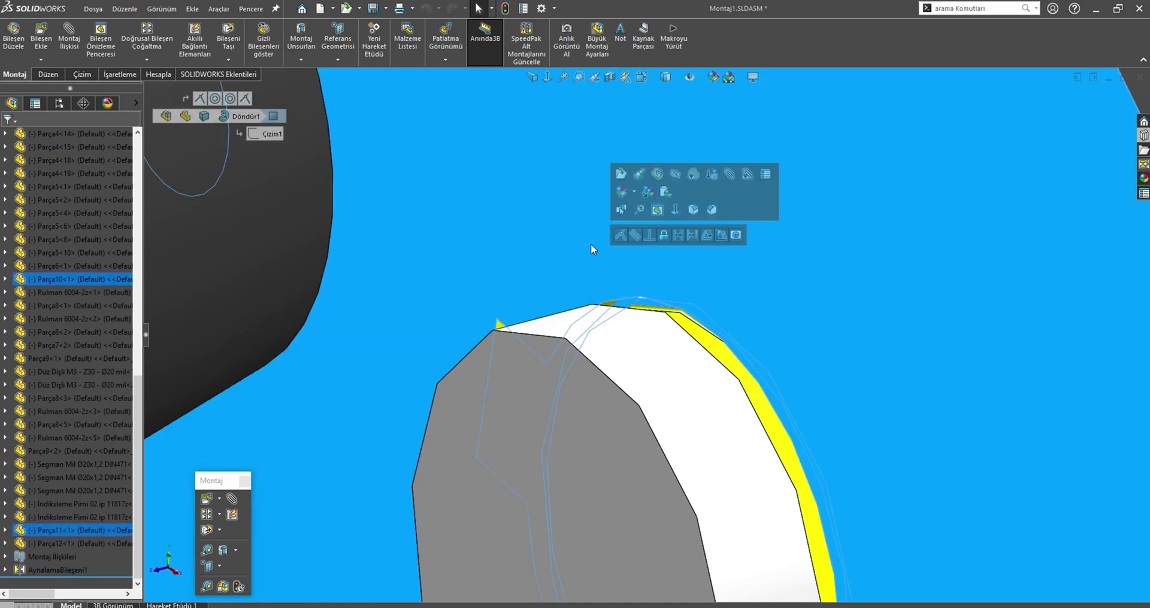
pyautogui.keyDown('ctrl'); pyautogui.click(585, 246); pyautogui.keyUp('ctrl')
pyautogui.scroll(-4, 704, 377)
pyautogui.click(718, 377)
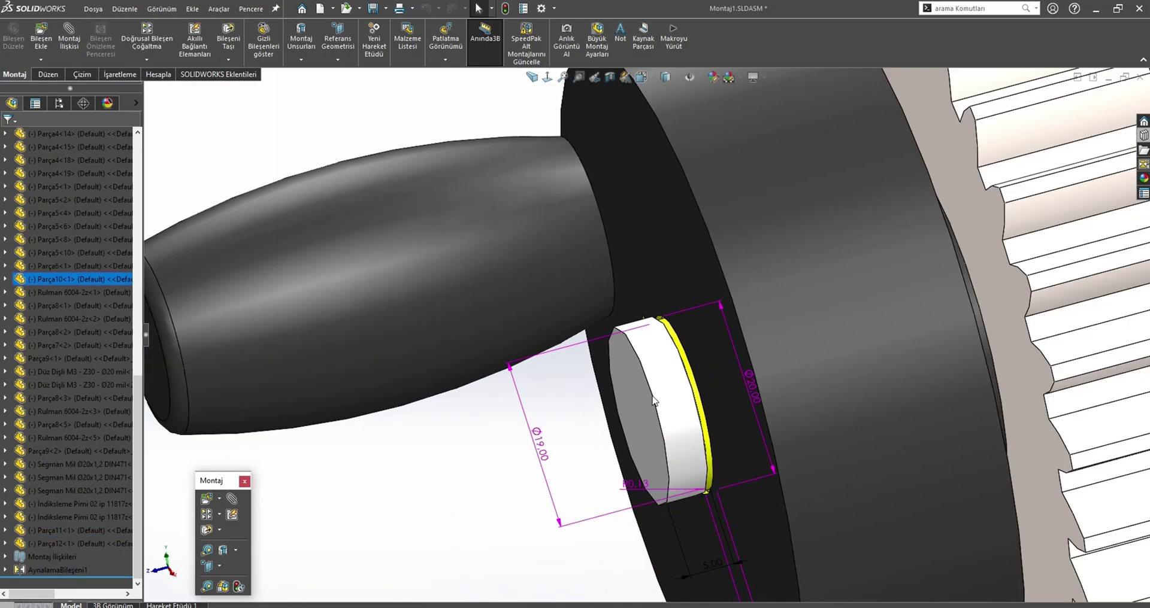
pyautogui.scroll(-3, 663, 476)
pyautogui.doubleClick(681, 466)
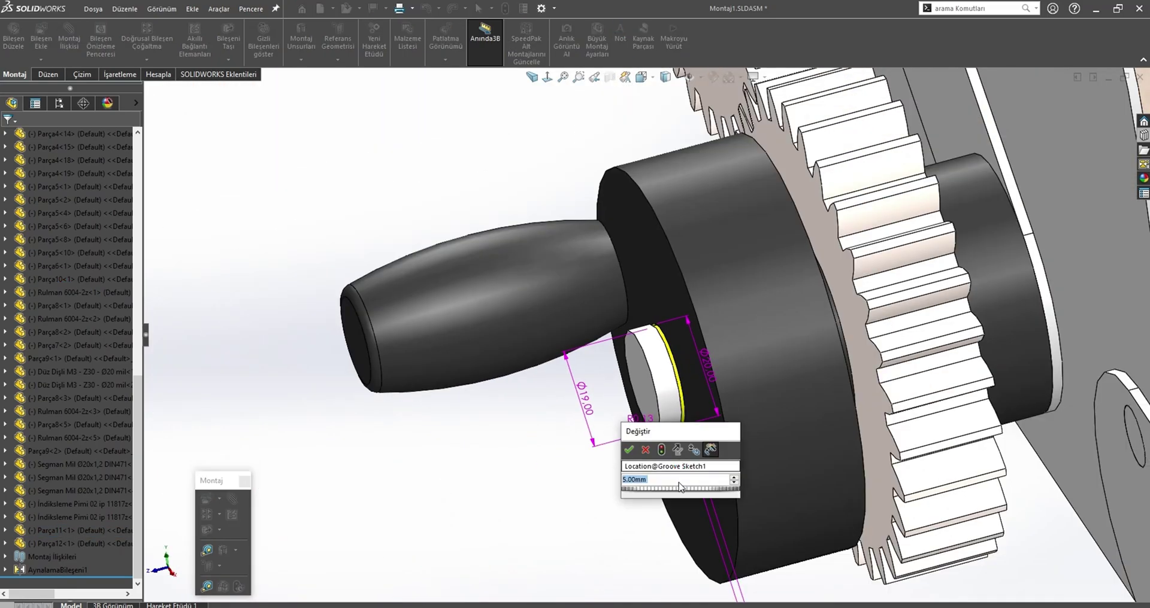
pyautogui.write('4,35')
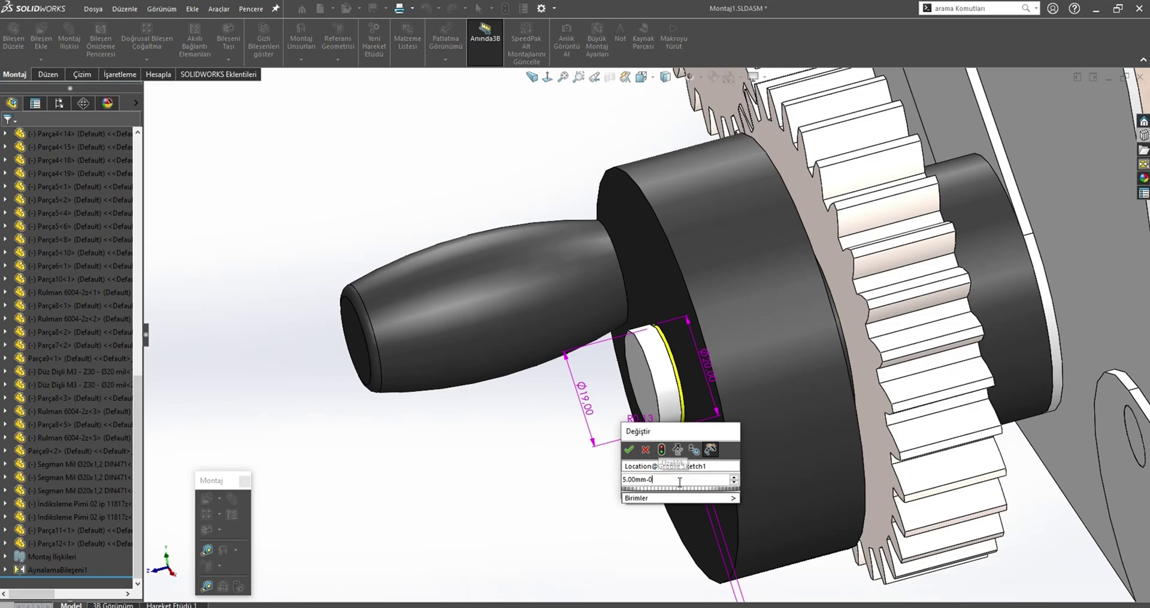
pyautogui.press('Return')
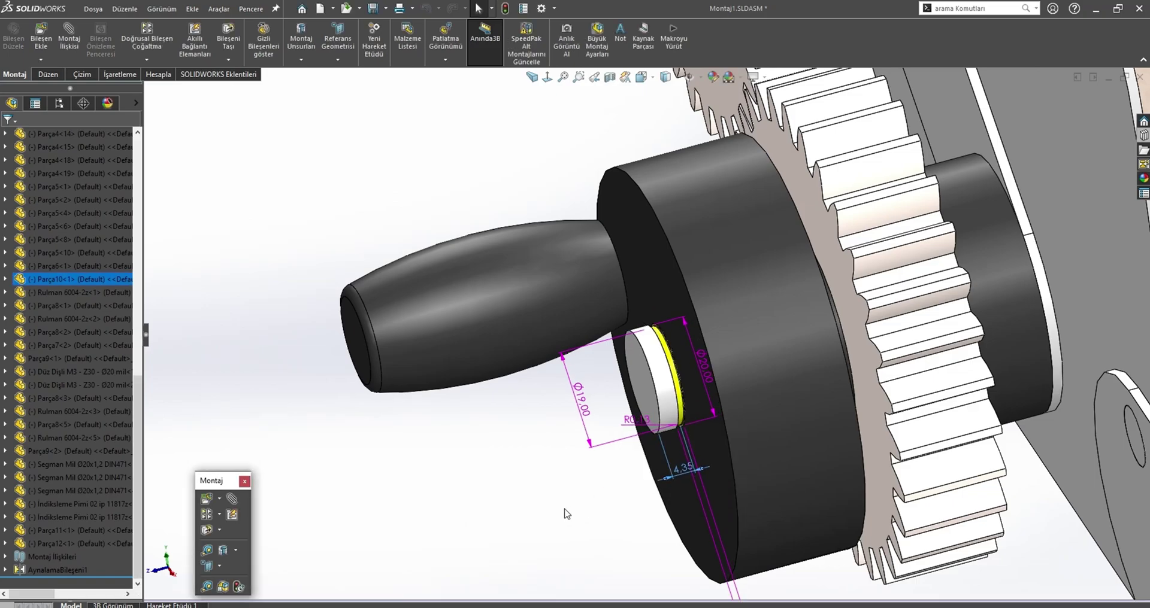
# - Swing the crank handle to confirm the gears turn, then save the assembly
pyautogui.scroll(-3, 664, 480)
pyautogui.moveTo(588, 406)
pyautogui.mouseDown(button='middle')
pyautogui.moveTo(760, 431)
pyautogui.moveTo(485, 347)
pyautogui.mouseUp(button='middle')
pyautogui.moveTo(479, 419)
pyautogui.mouseDown()
pyautogui.moveTo(561, 293)
pyautogui.moveTo(642, 321)
pyautogui.mouseUp()
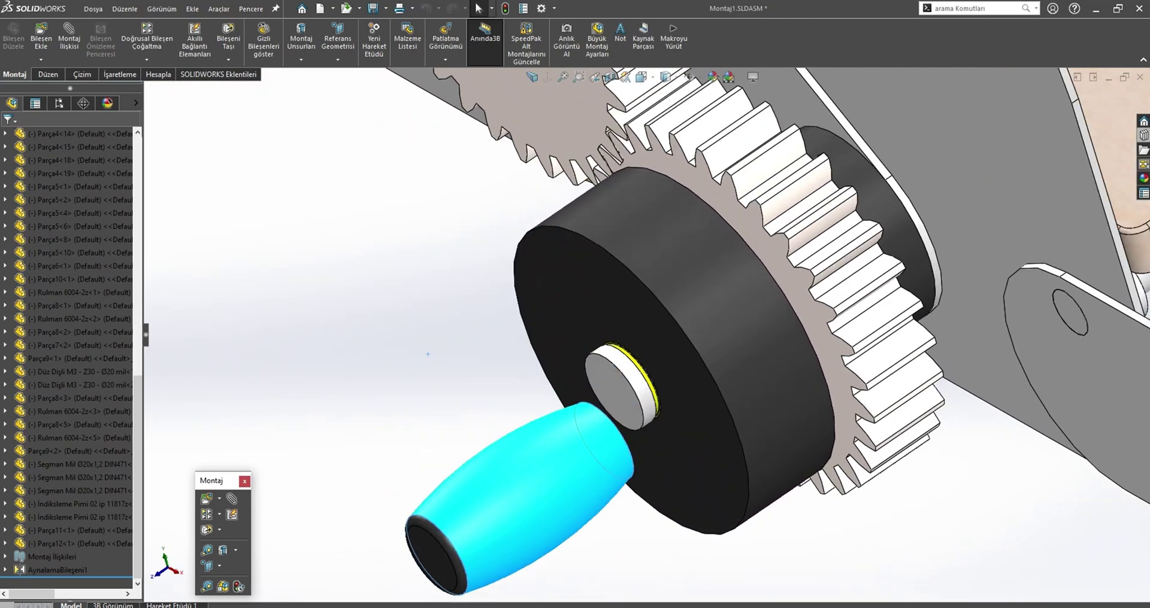
pyautogui.moveTo(642, 321)
pyautogui.mouseDown(button='middle')
pyautogui.moveTo(740, 272)
pyautogui.moveTo(532, 347)
pyautogui.moveTo(509, 482)
pyautogui.mouseUp(button='middle')
pyautogui.scroll(-3, 741, 271)
pyautogui.click(509, 482)
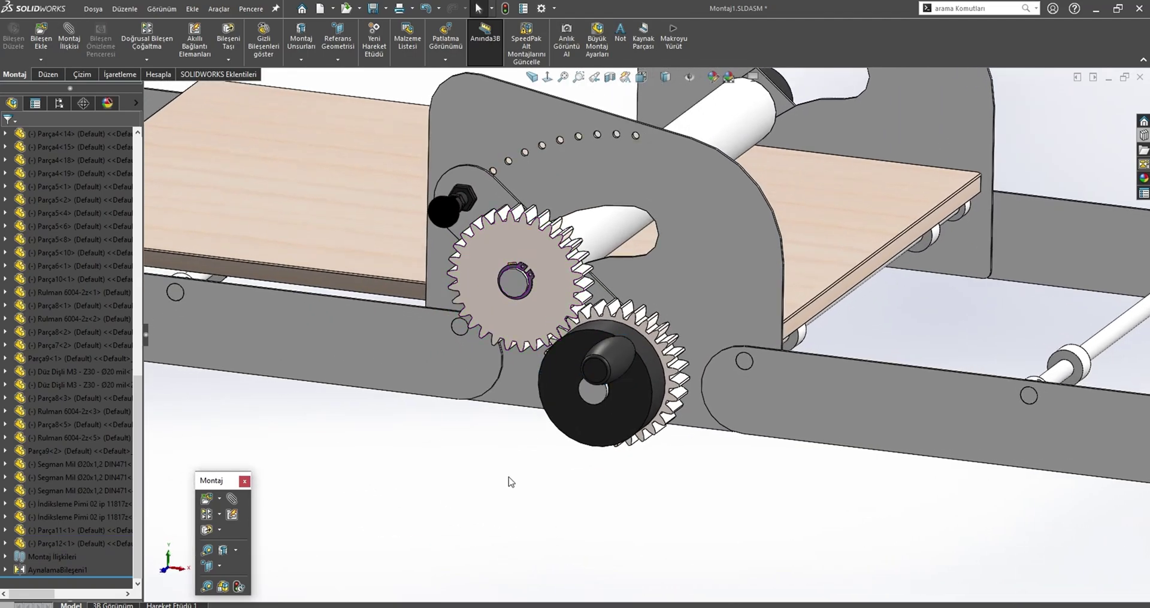
pyautogui.hotkey('ctrl', 's')
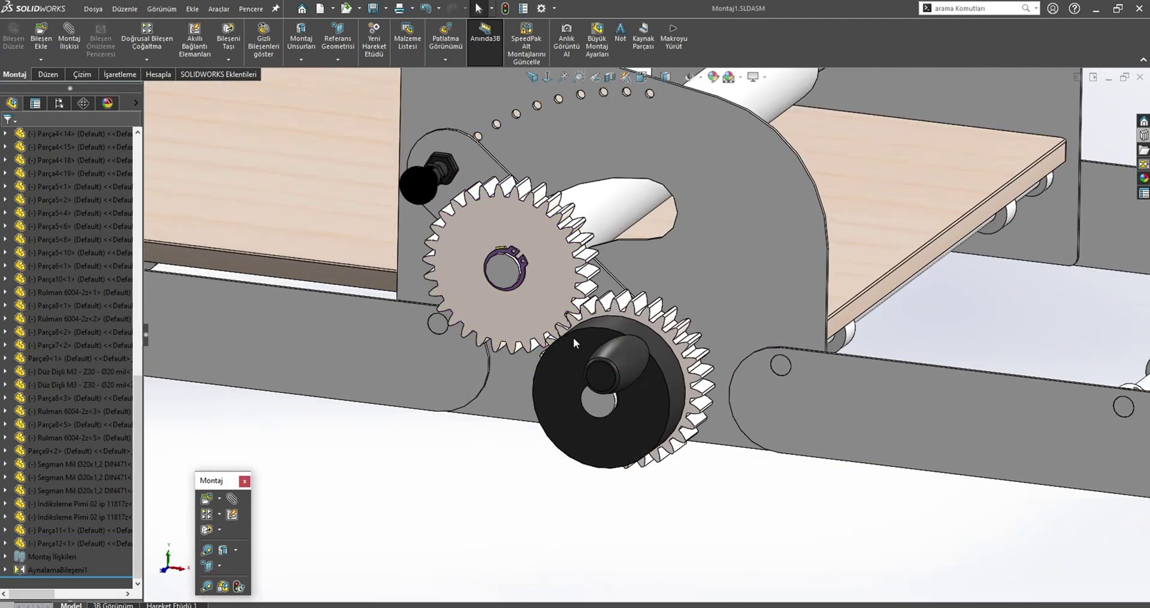
pyautogui.scroll(-2, 583, 291)
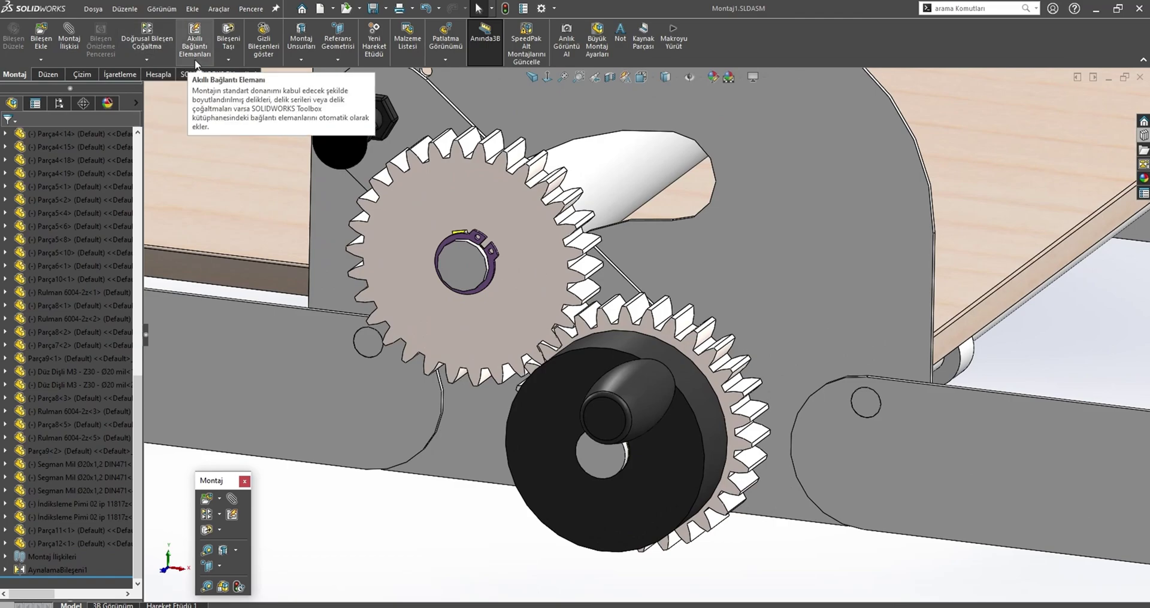
# - Add a Mechanical gear mate between tooth faces of the two Z30 gears at 96mm:96mm
pyautogui.click(69, 34)
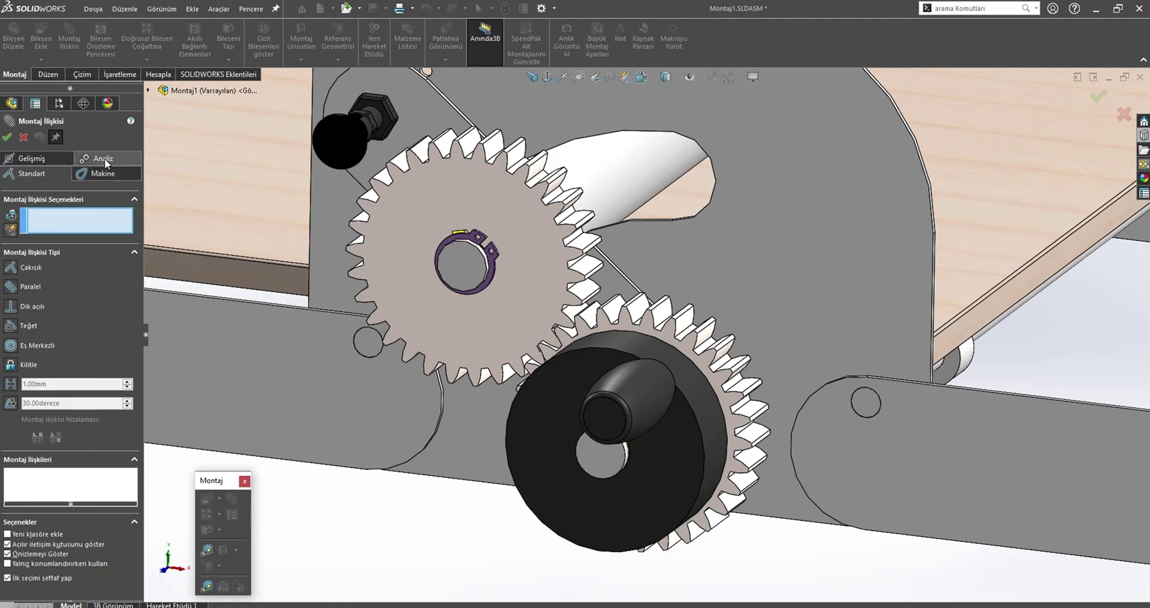
pyautogui.click(103, 173)
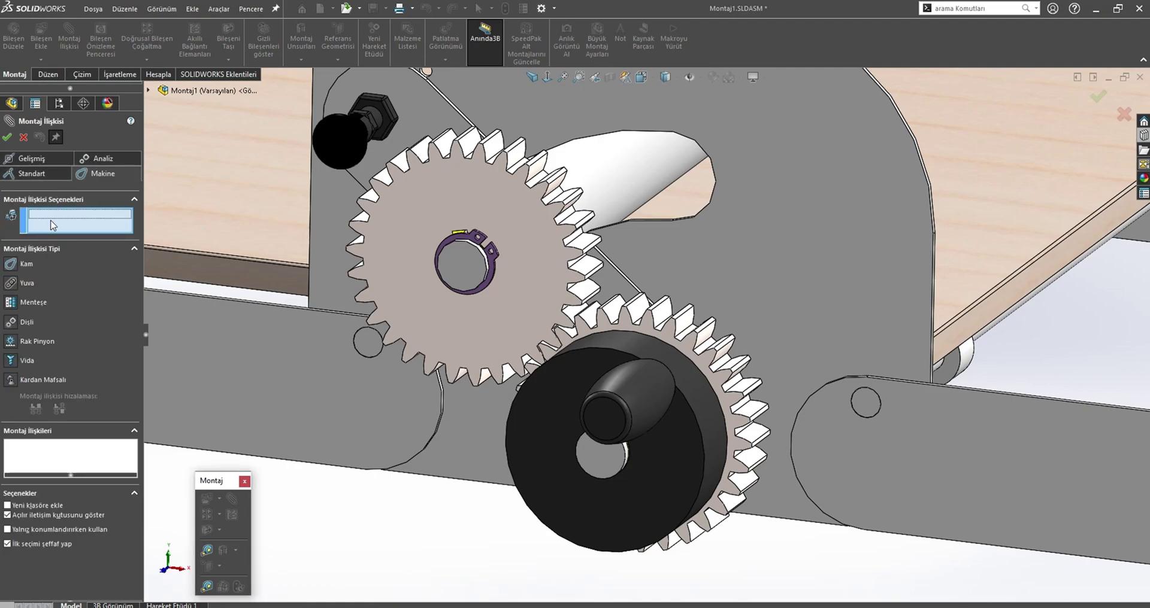
pyautogui.click(11, 323)
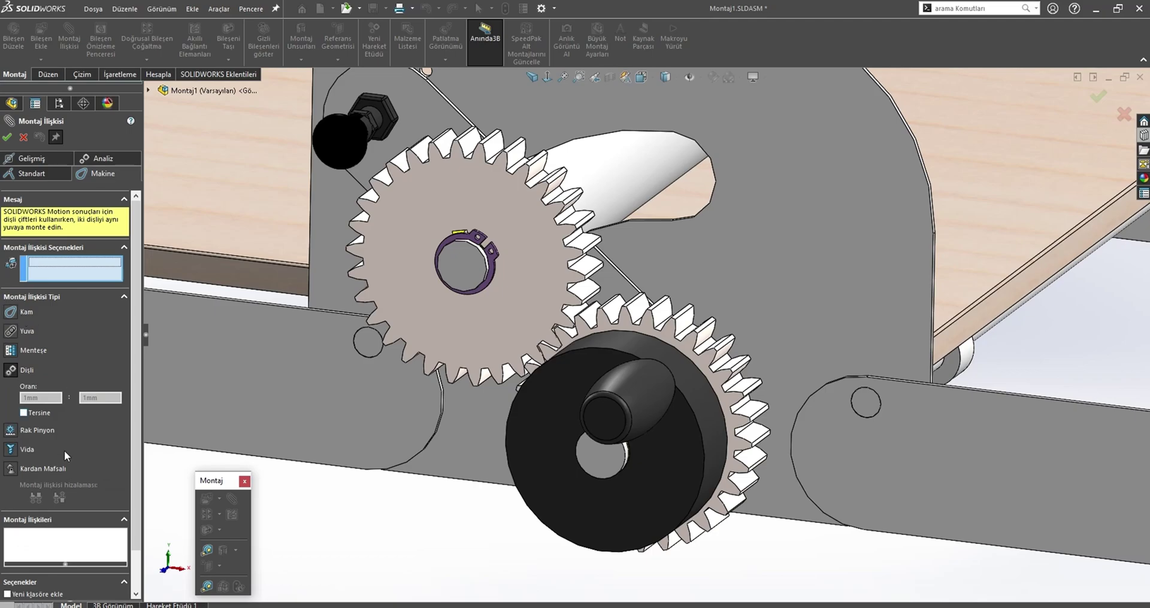
pyautogui.scroll(2, 545, 402)
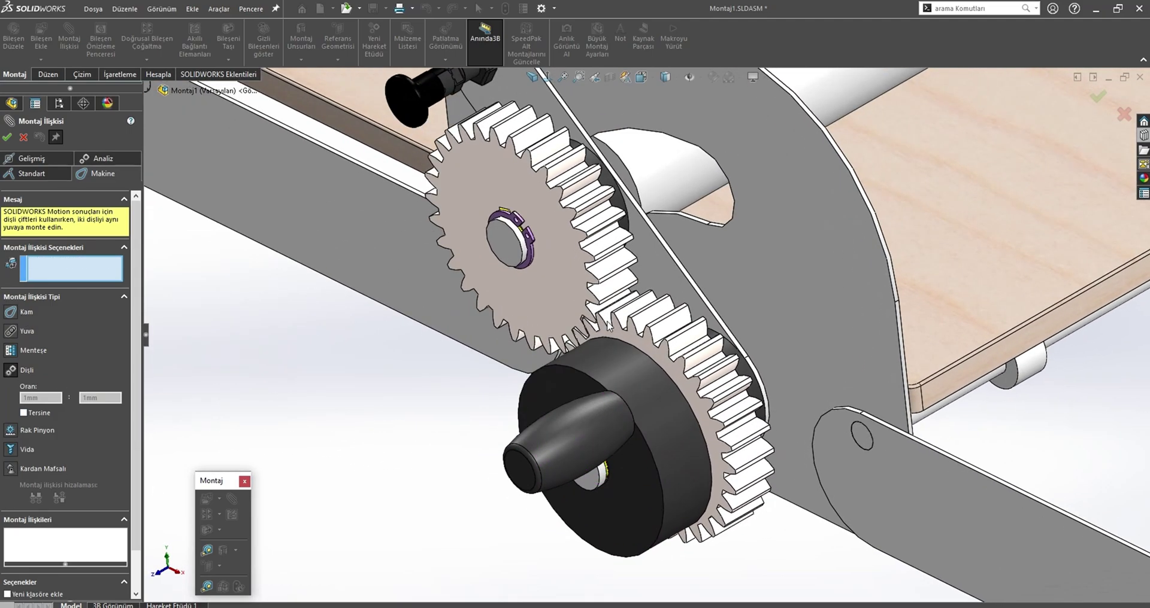
pyautogui.scroll(-6, 661, 310)
pyautogui.click(661, 310)
pyautogui.scroll(-2, 653, 300)
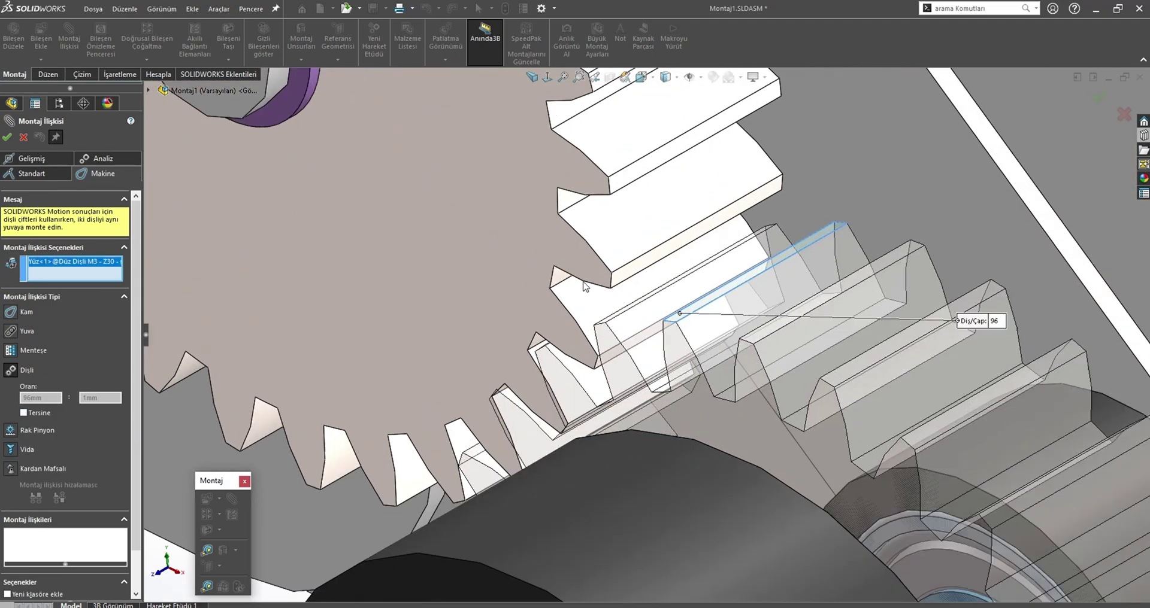
pyautogui.scroll(-2, 641, 290)
pyautogui.click(639, 286)
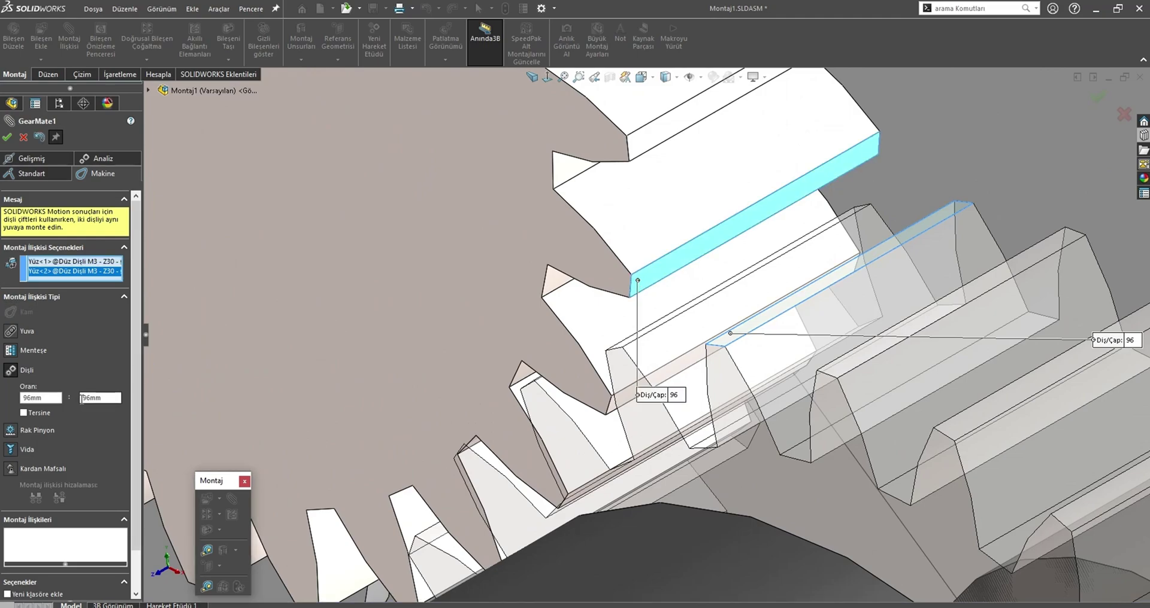
pyautogui.scroll(-2, 59, 425)
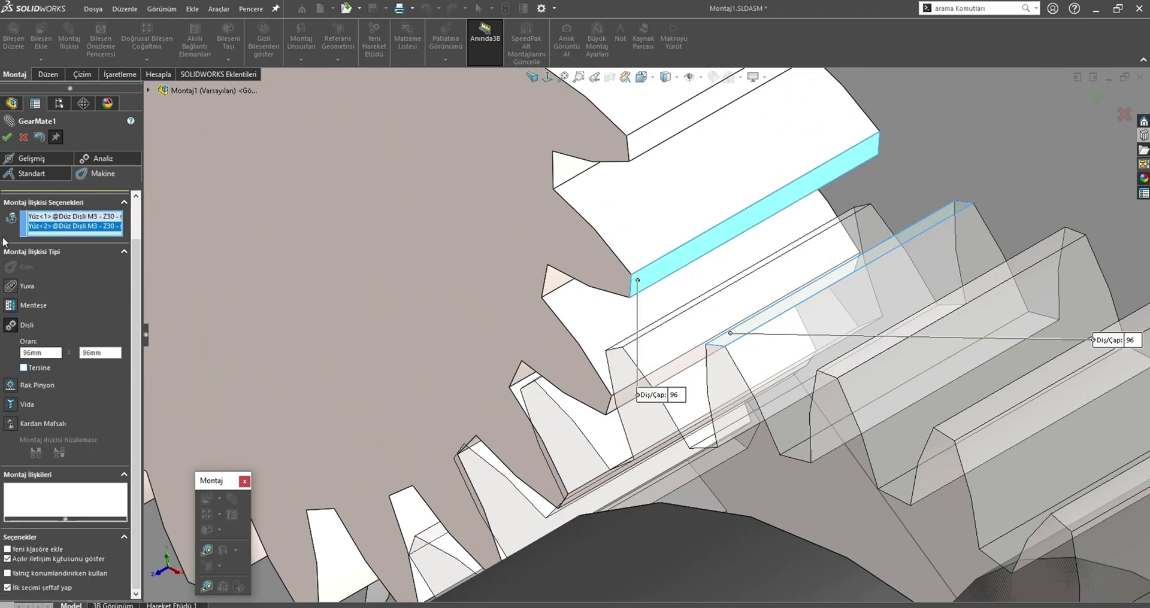
pyautogui.click(7, 137)
pyautogui.click(6, 137)
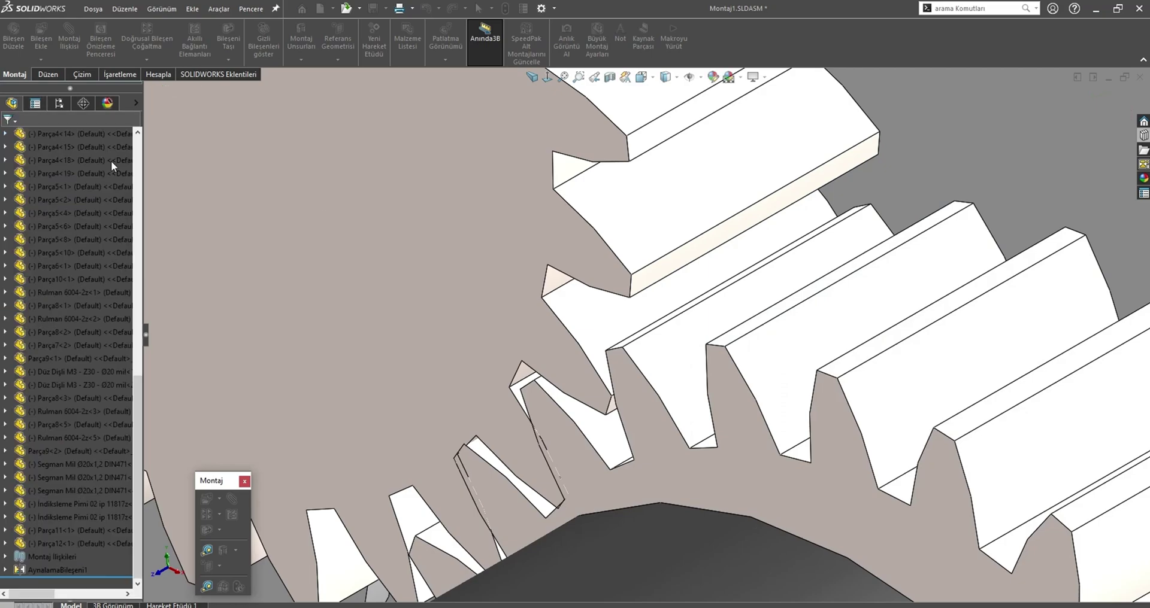
pyautogui.scroll(5, 644, 366)
pyautogui.scroll(5, 643, 367)
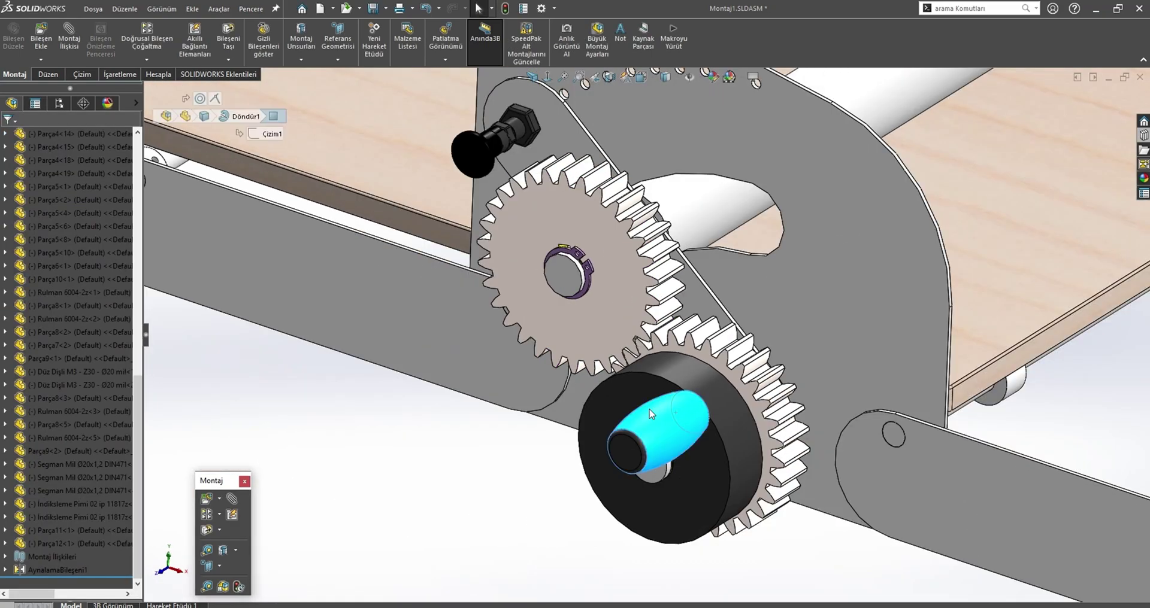
pyautogui.moveTo(674, 392)
pyautogui.mouseDown()
pyautogui.moveTo(662, 539)
pyautogui.moveTo(699, 382)
pyautogui.mouseUp()
pyautogui.scroll(-2, 699, 383)
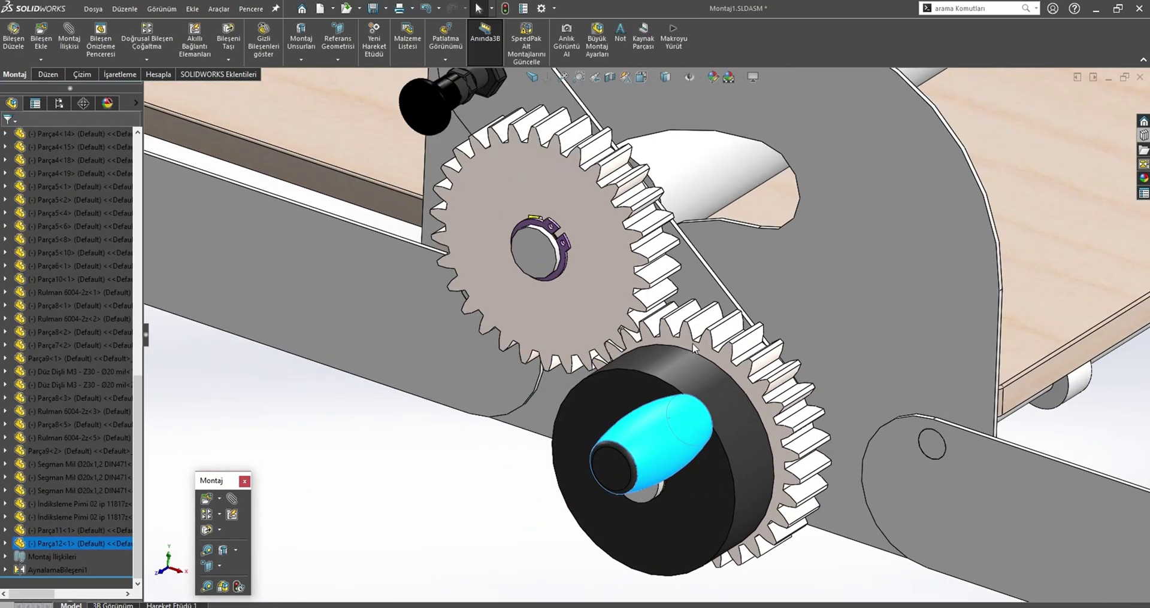
pyautogui.scroll(-3, 689, 390)
pyautogui.click(713, 401)
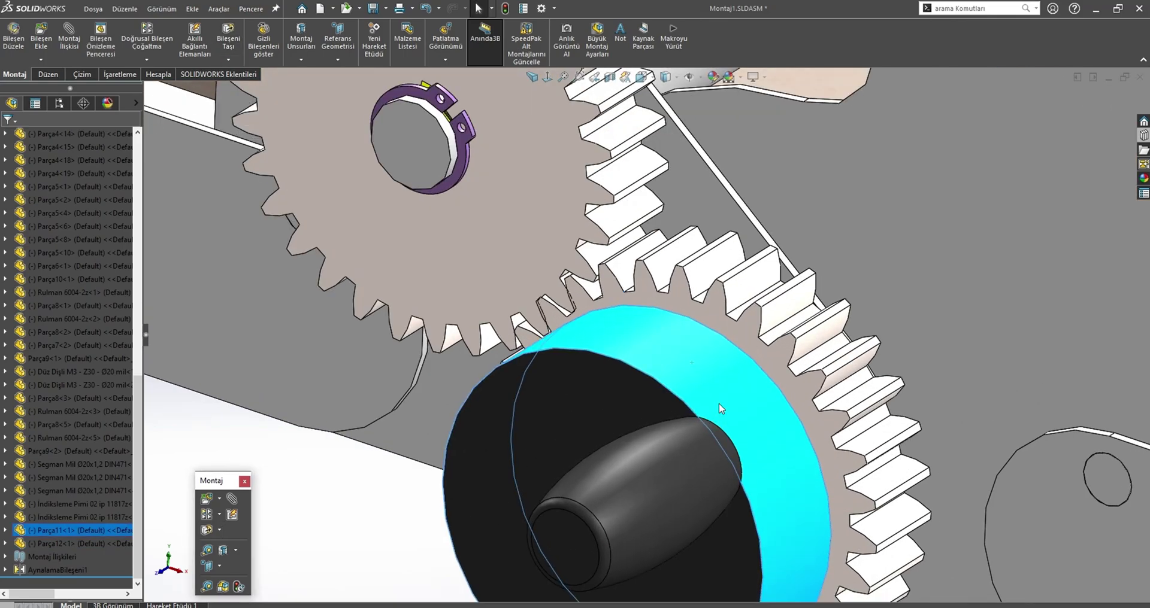
pyautogui.click(808, 312)
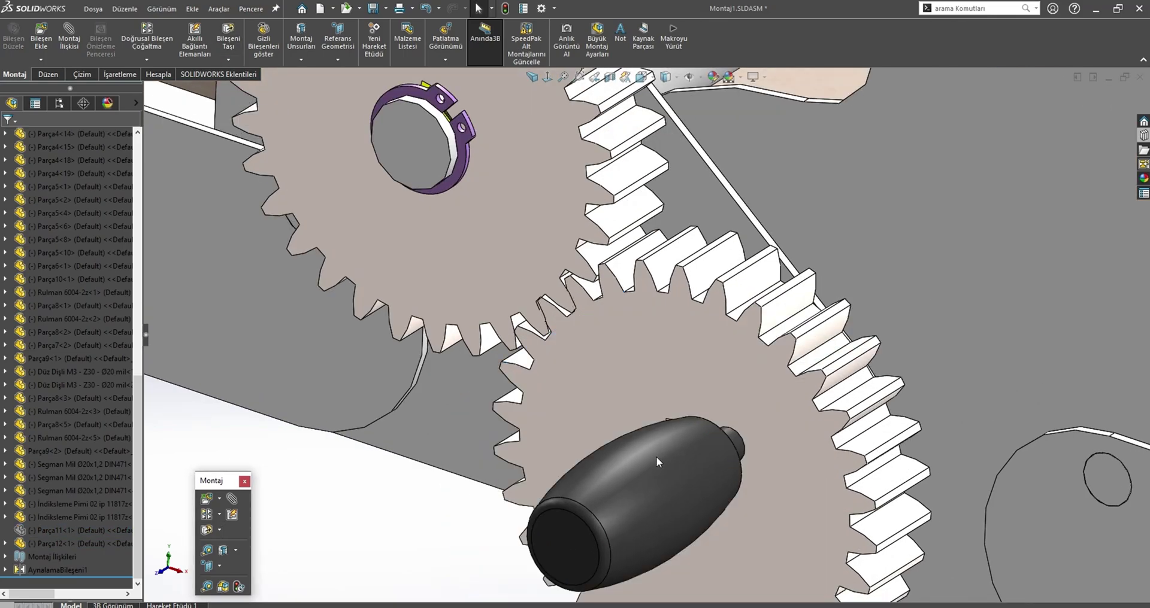
pyautogui.scroll(-3, 403, 419)
pyautogui.scroll(-2, 402, 419)
pyautogui.scroll(2, 498, 453)
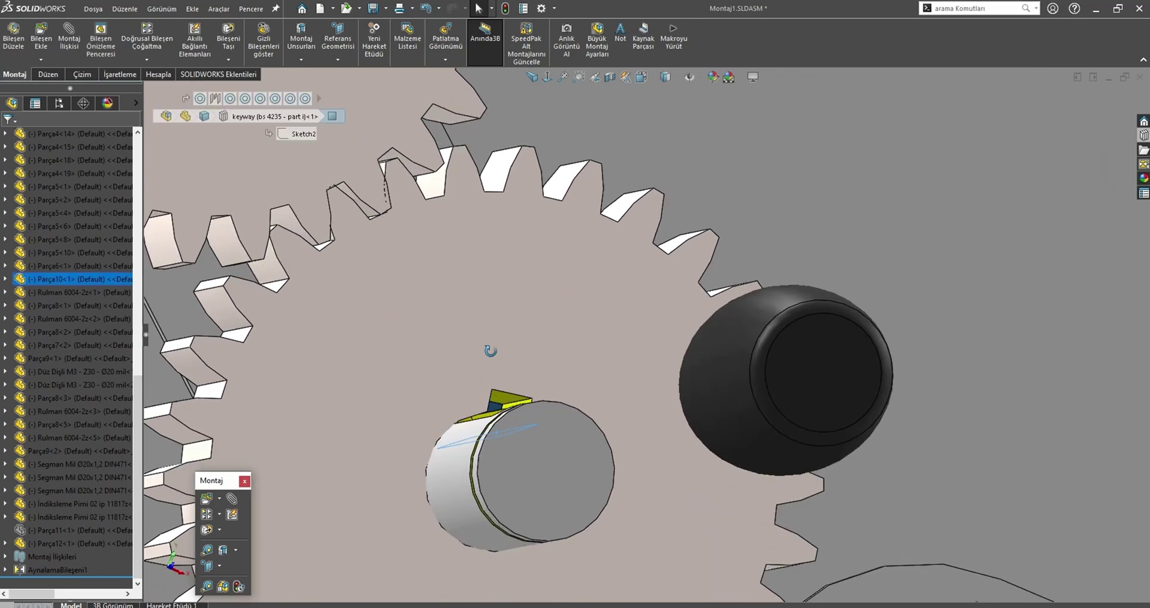
pyautogui.scroll(-3, 515, 413)
pyautogui.click(514, 401)
pyautogui.click(560, 389)
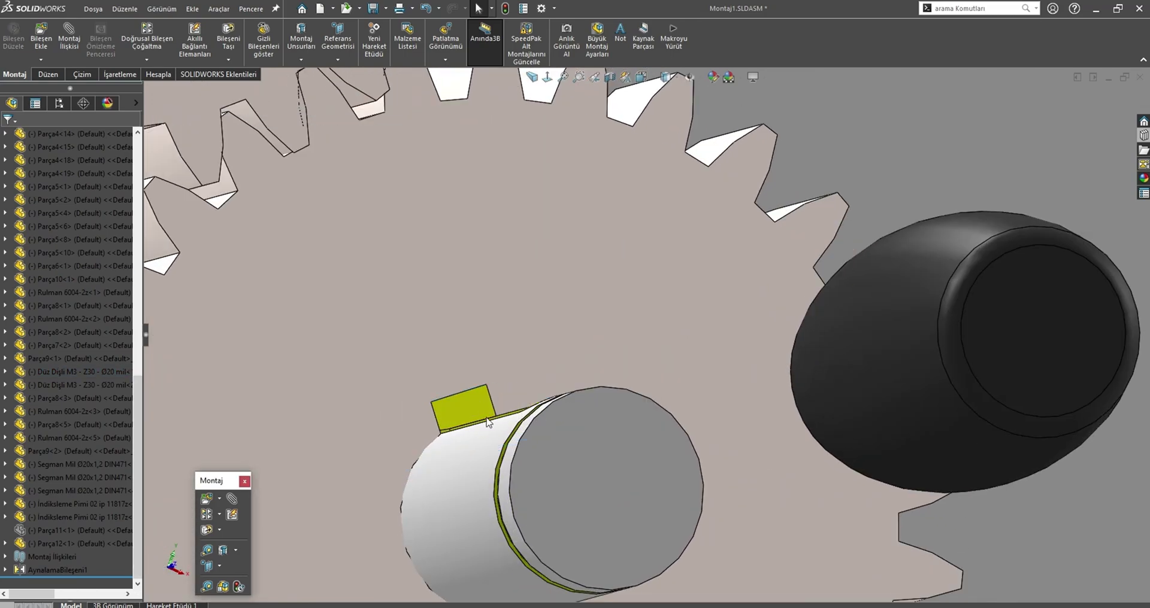
pyautogui.moveTo(540, 364); pyautogui.dragTo(502, 381)
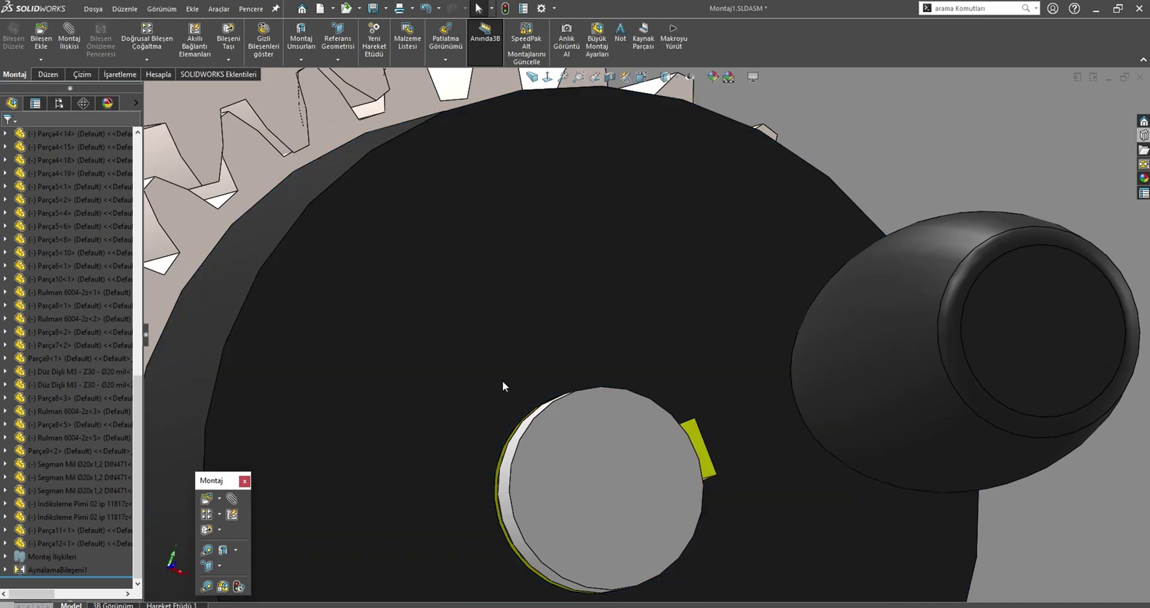
pyautogui.moveTo(628, 355); pyautogui.dragTo(511, 441)
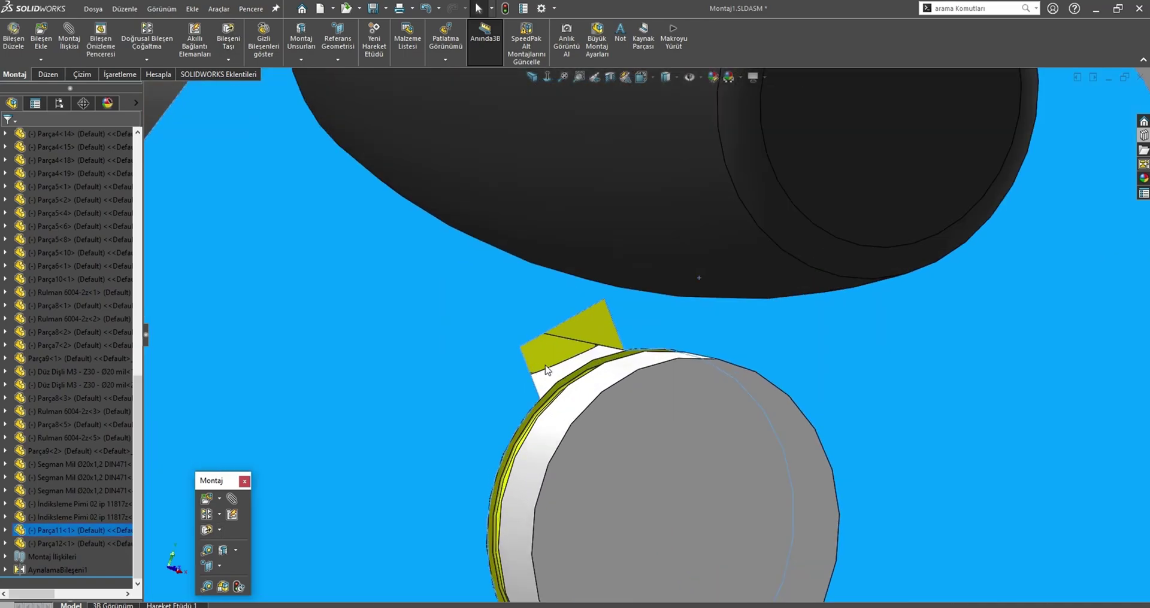
pyautogui.moveTo(511, 442)
pyautogui.mouseDown(button='middle')
pyautogui.moveTo(460, 338)
pyautogui.moveTo(276, 242)
pyautogui.mouseUp(button='middle')
pyautogui.click(459, 339)
pyautogui.click(251, 209)
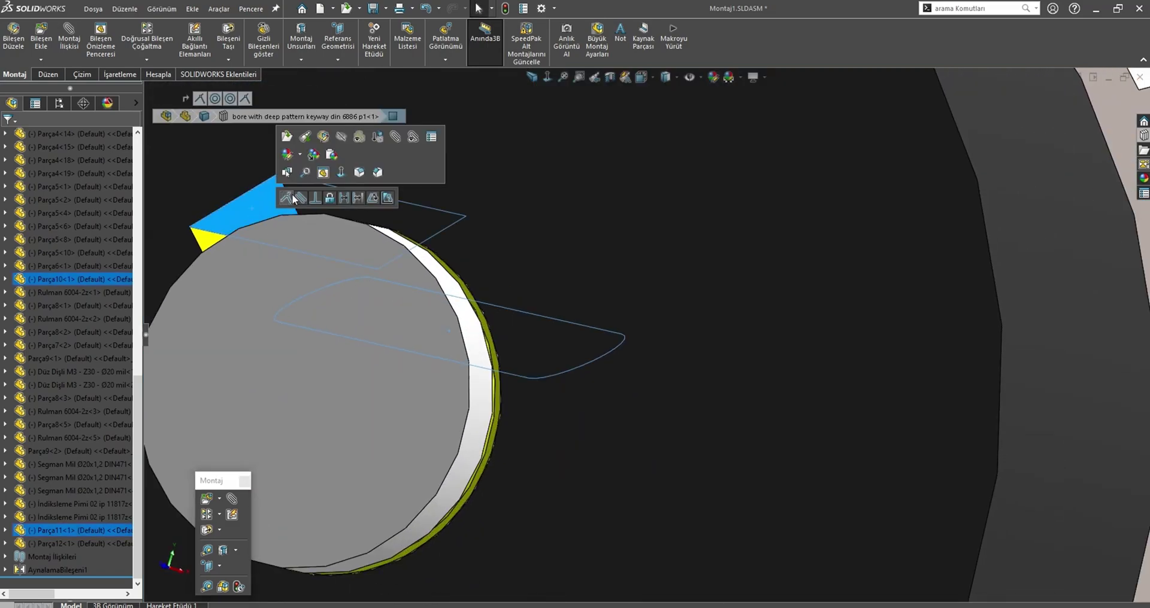
pyautogui.moveTo(297, 197); pyautogui.dragTo(496, 323, button='middle')
# - Swing the crank handle around its hub to turn the gear train
pyautogui.scroll(10, 506, 322)
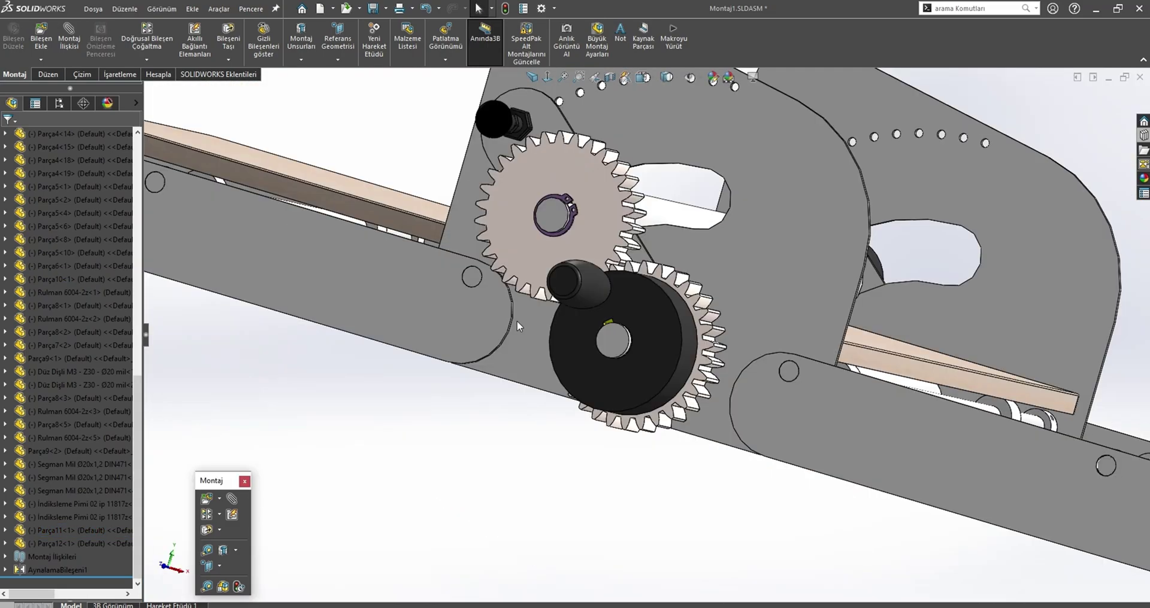
pyautogui.scroll(-5, 603, 357)
pyautogui.moveTo(539, 357); pyautogui.dragTo(561, 477)
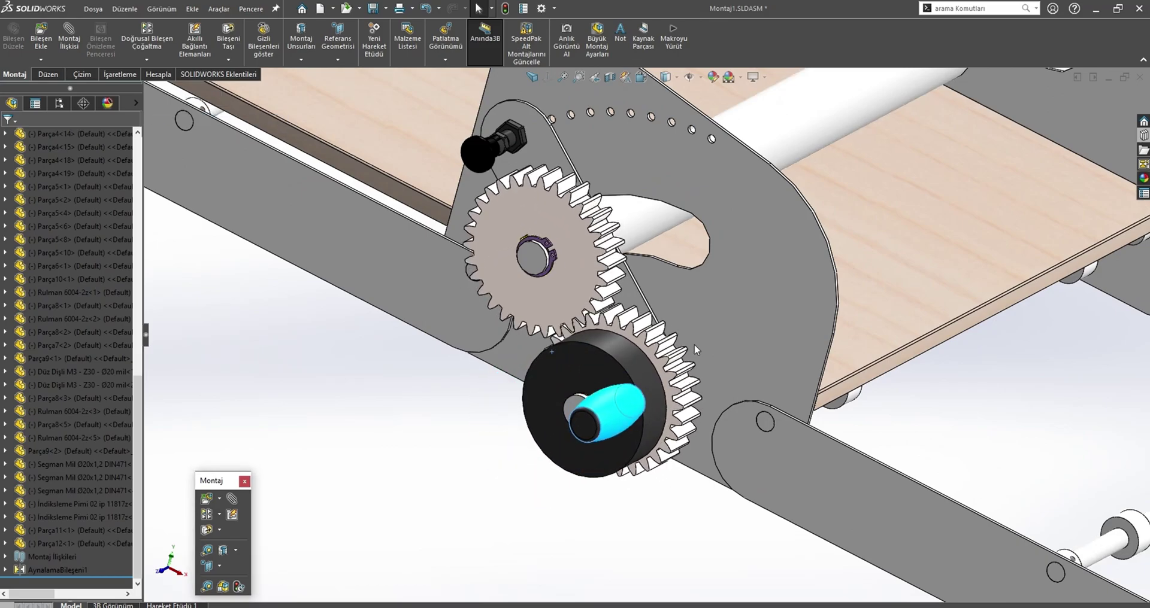
pyautogui.moveTo(562, 477); pyautogui.dragTo(554, 372)
pyautogui.scroll(-3, 521, 217)
# - Hide the retaining ring on the upper gear
pyautogui.click(561, 204)
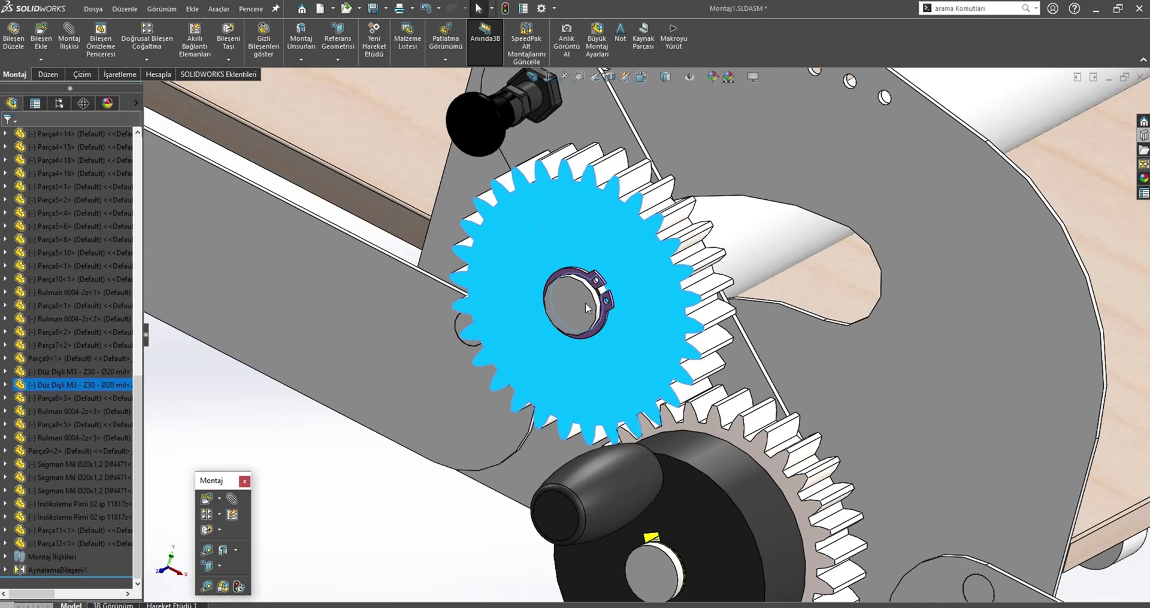
pyautogui.scroll(-3, 584, 303)
pyautogui.click(596, 251)
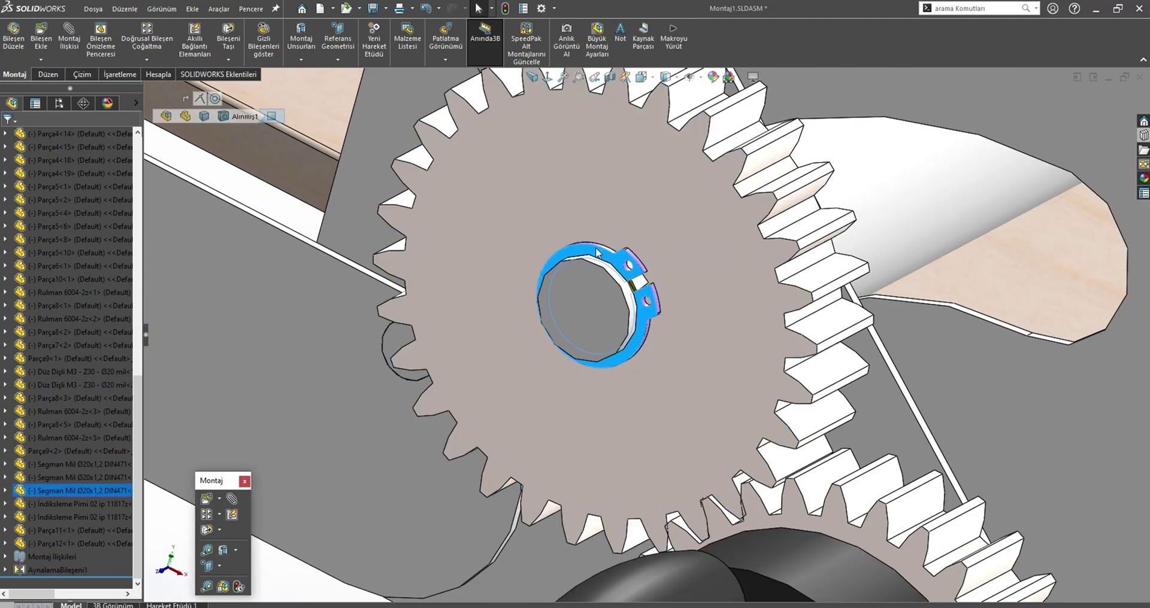
pyautogui.press('Tab')
# - Inspect the key block in the upper gear's hub, nudging and selecting its faces
pyautogui.scroll(-3, 557, 359)
pyautogui.click(638, 293)
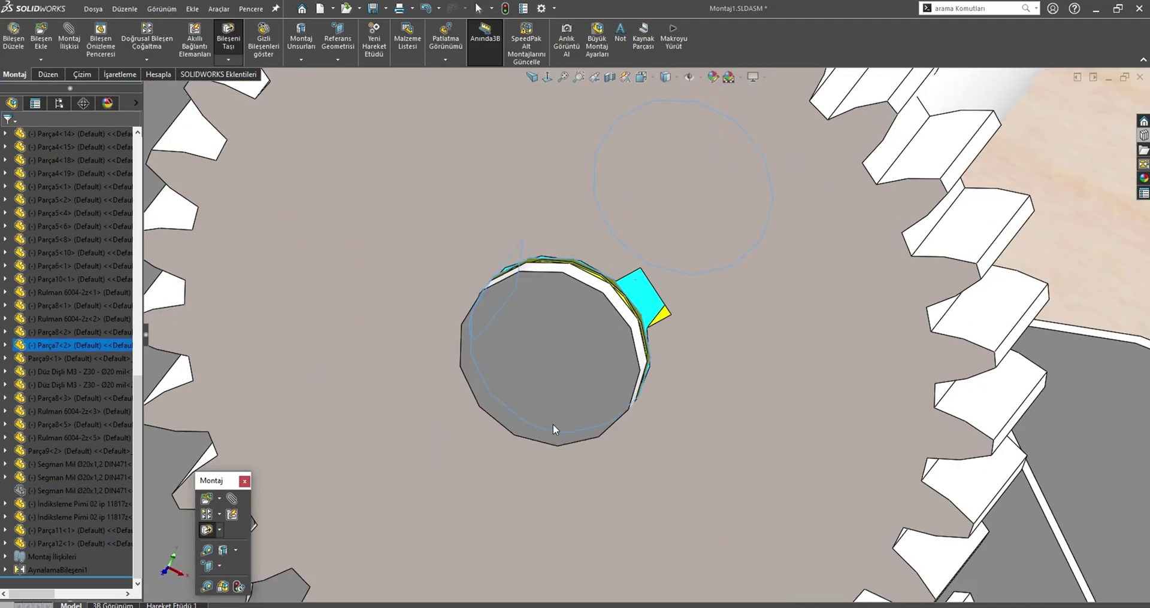
pyautogui.moveTo(552, 430); pyautogui.dragTo(398, 255)
pyautogui.press('Escape')
pyautogui.scroll(-2, 561, 243)
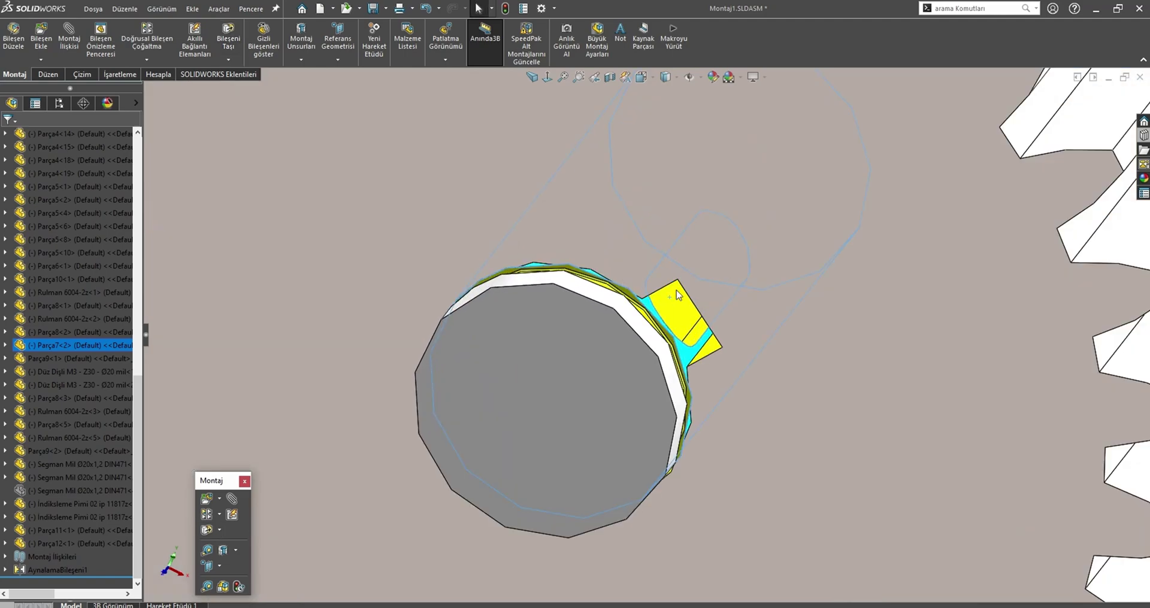
pyautogui.click(678, 294)
pyautogui.moveTo(680, 295); pyautogui.dragTo(753, 274, button='middle')
pyautogui.keyDown('ctrl'); pyautogui.click(753, 275); pyautogui.keyUp('ctrl')
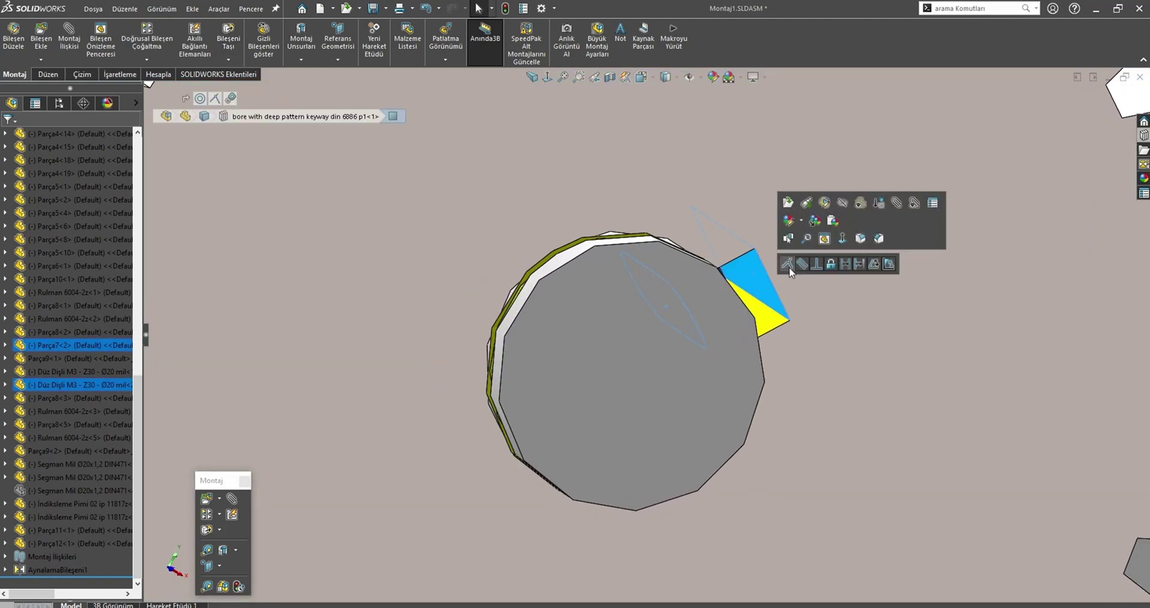
pyautogui.press('Escape')
pyautogui.scroll(3, 659, 311)
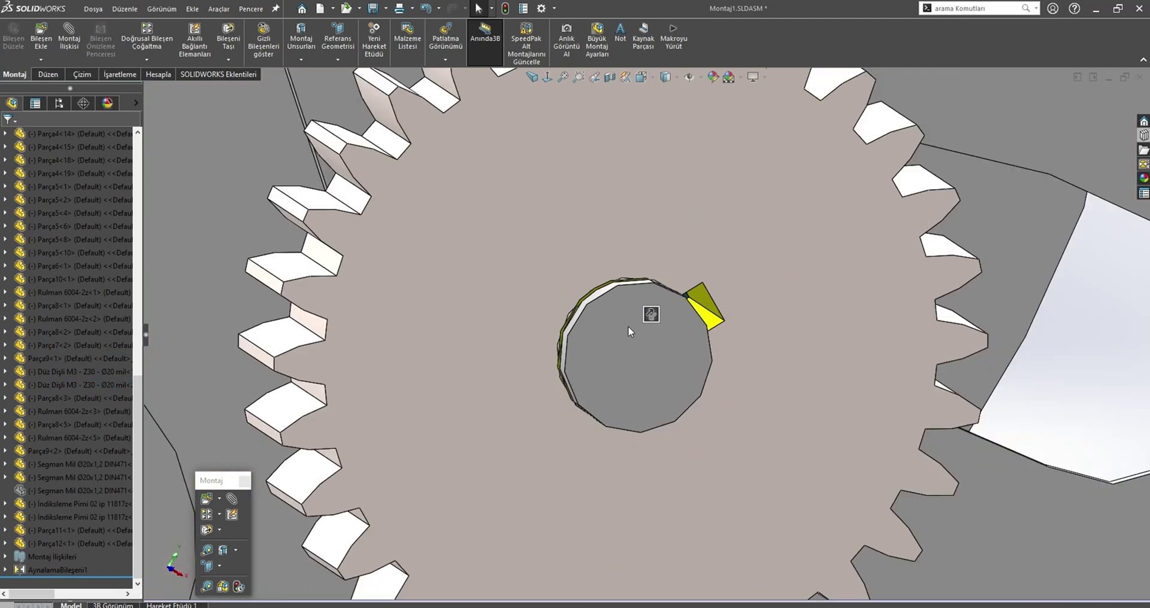
pyautogui.scroll(2, 599, 365)
# - Turn the crank once more, then select the long roller shaft
pyautogui.moveTo(565, 411)
pyautogui.mouseDown(button='middle')
pyautogui.moveTo(626, 423)
pyautogui.moveTo(642, 314)
pyautogui.mouseUp(button='middle')
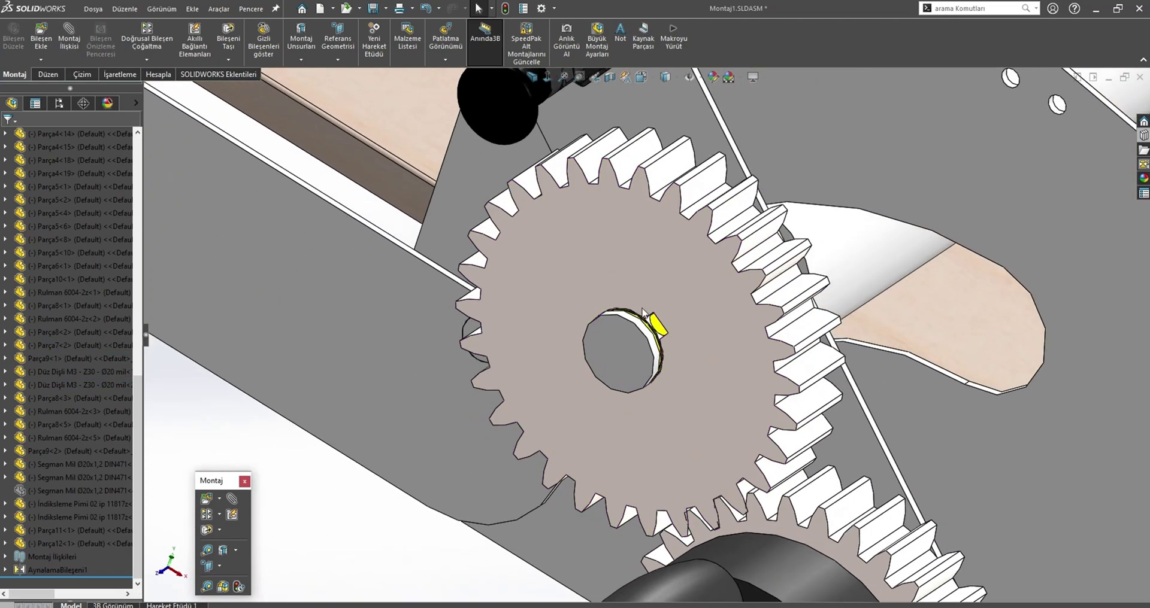
pyautogui.click(639, 324)
pyautogui.scroll(3, 617, 327)
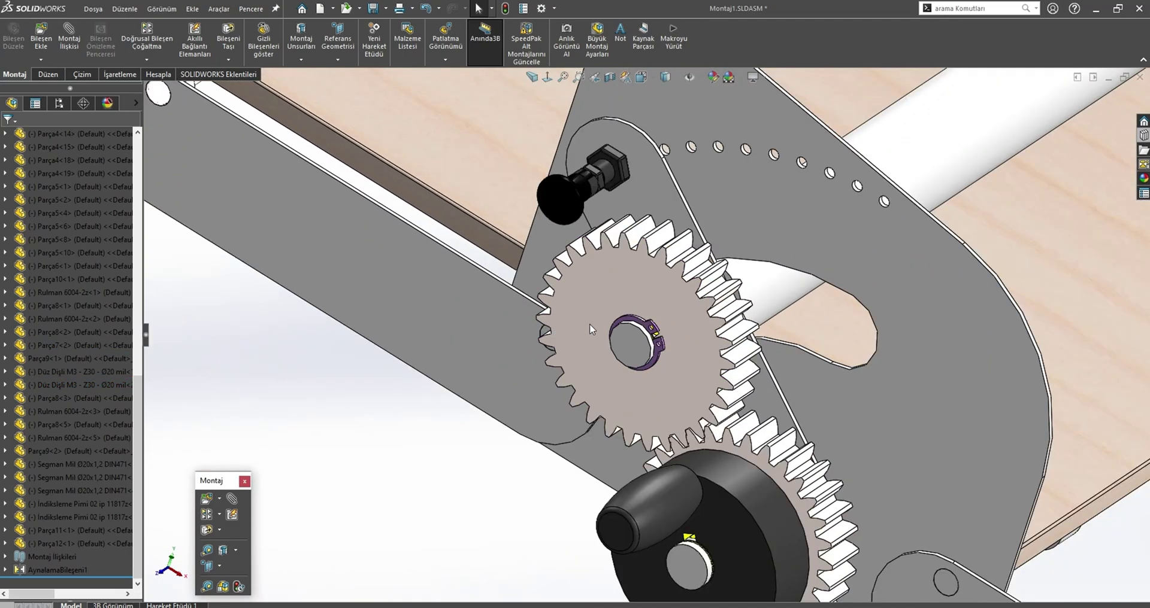
pyautogui.scroll(2, 590, 323)
pyautogui.click(642, 444)
pyautogui.moveTo(641, 444); pyautogui.dragTo(535, 388)
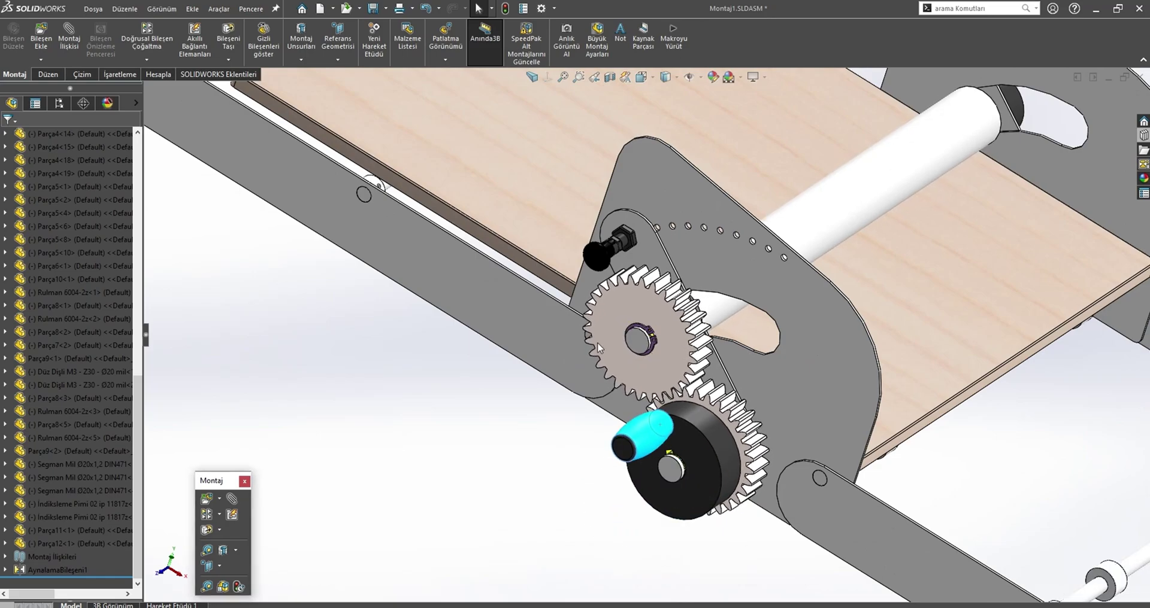
pyautogui.scroll(3, 535, 388)
pyautogui.moveTo(535, 388); pyautogui.dragTo(673, 423, button='middle')
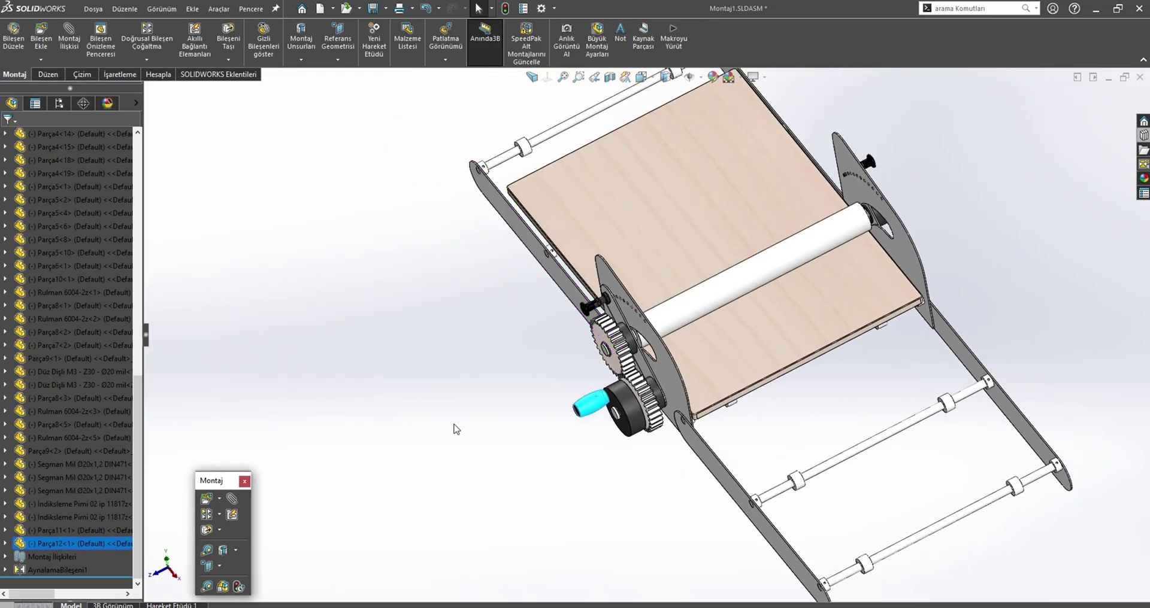
pyautogui.scroll(-3, 708, 303)
pyautogui.click(709, 303)
# - Open the roller part Parça7 and start a sketch on its Front plane
pyautogui.click(765, 229)
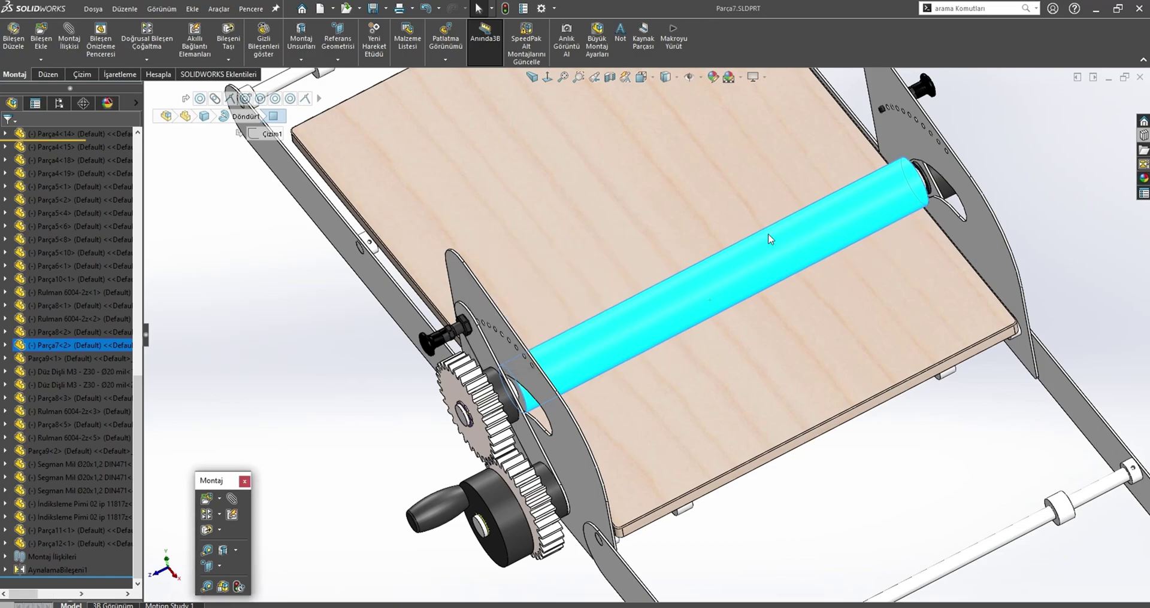
pyautogui.hotkey('ctrl', '1')
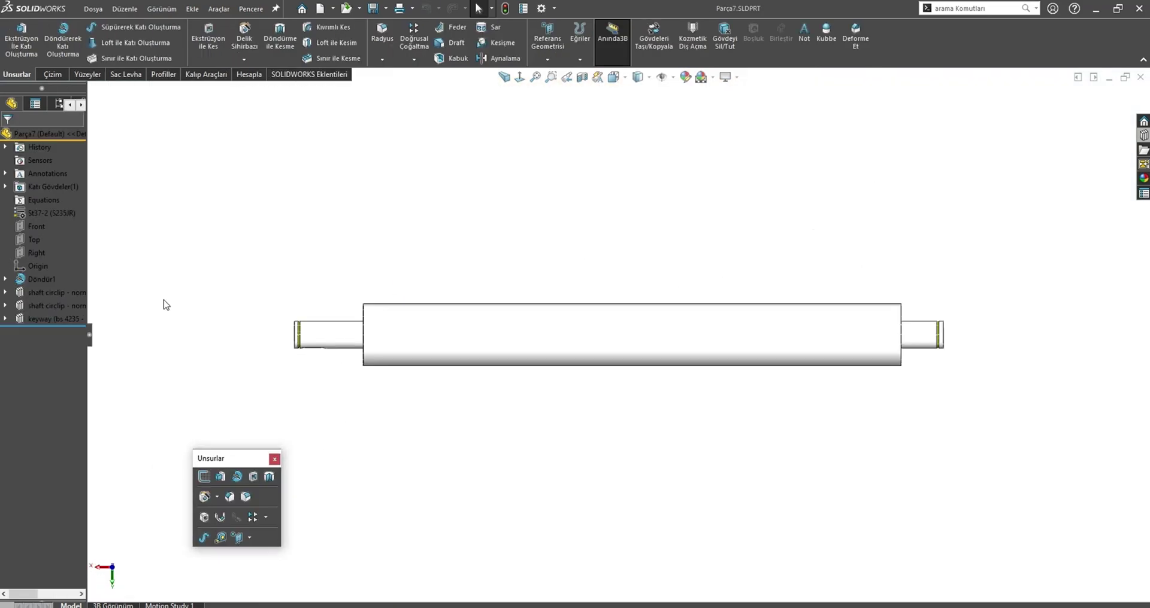
pyautogui.click(27, 239)
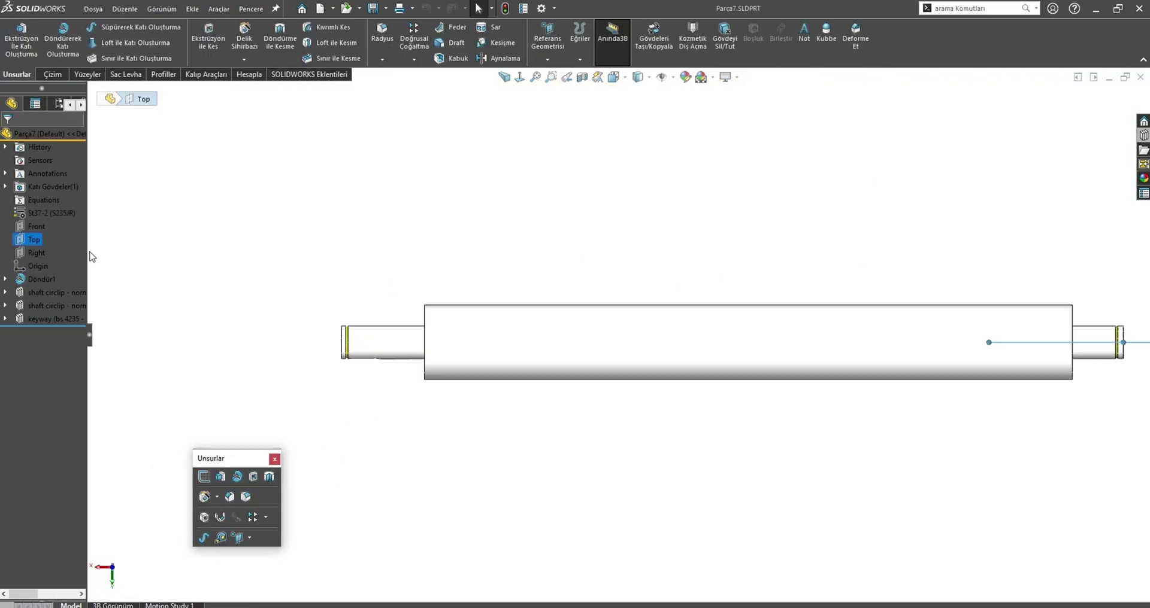
pyautogui.click(31, 251)
pyautogui.click(32, 222)
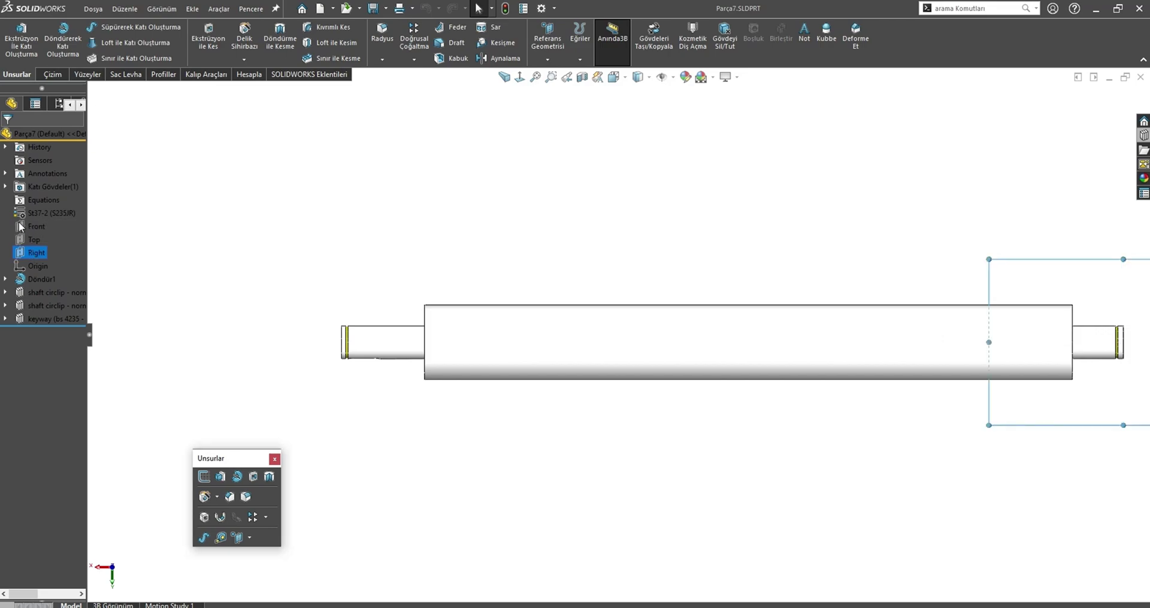
pyautogui.click(29, 207)
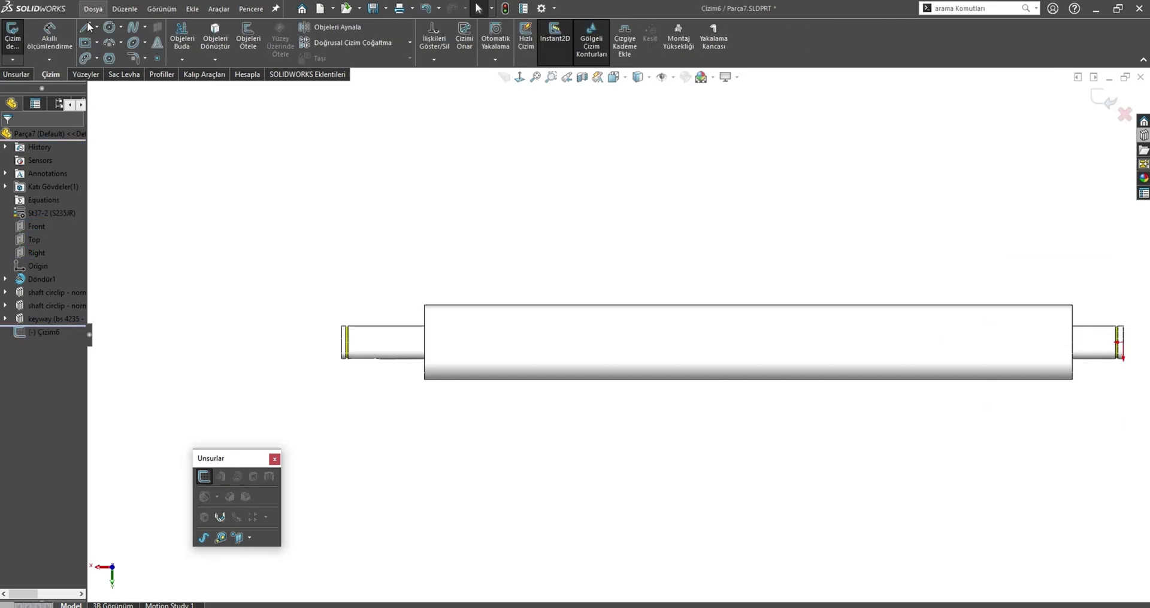
# - Draw a long center rectangle along the roller body, then cancel Extruded Cut
pyautogui.click(86, 43)
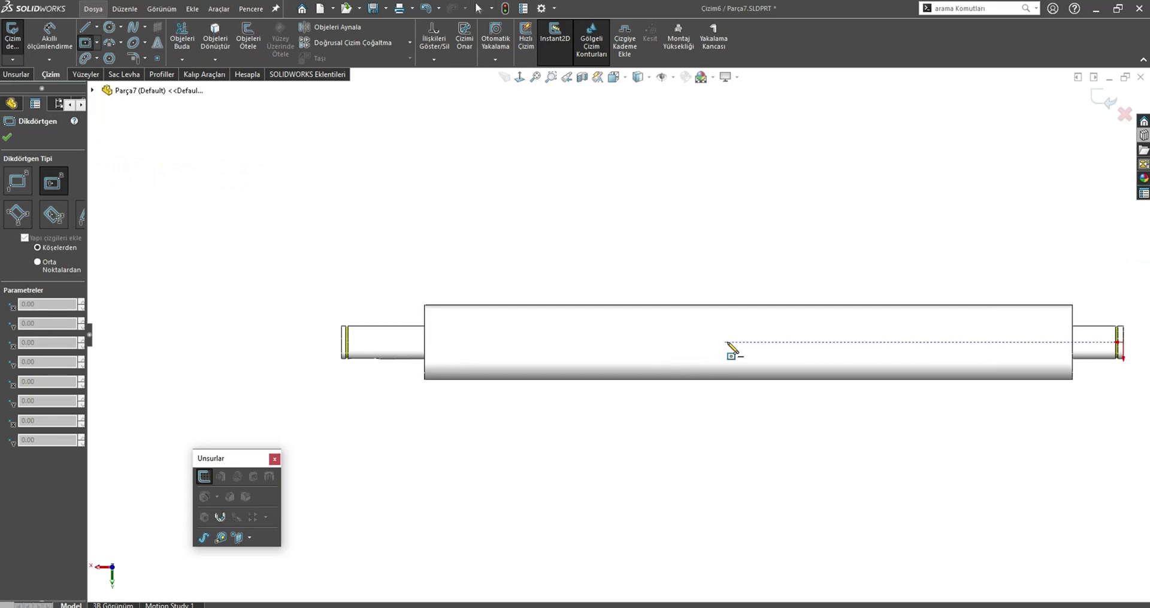
pyautogui.click(1024, 352)
pyautogui.press('Escape')
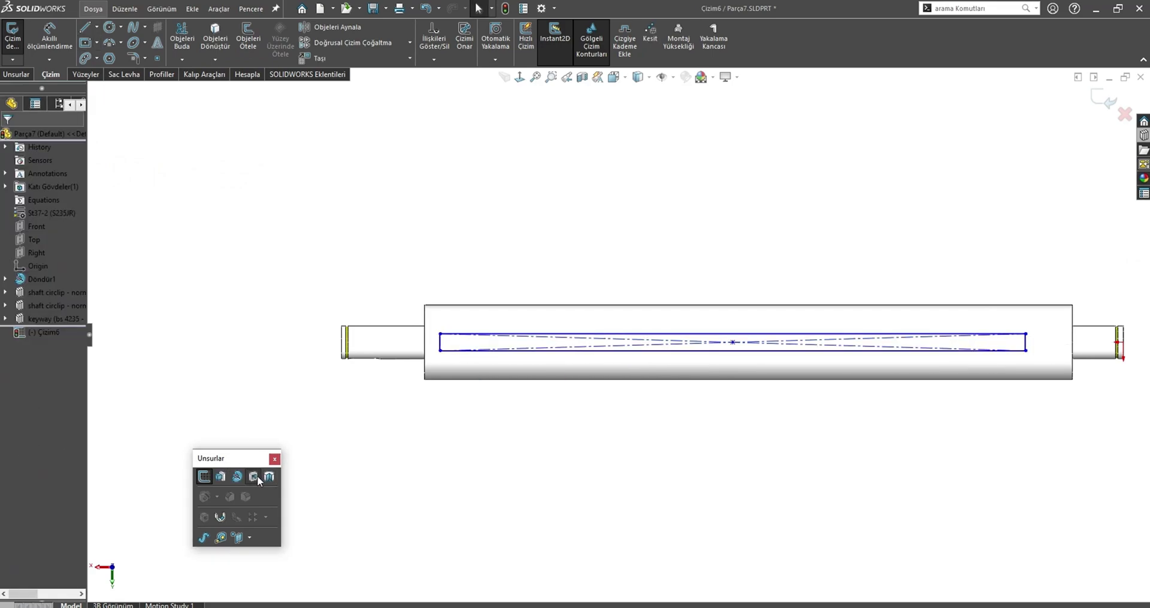
pyautogui.click(257, 478)
pyautogui.press('Escape')
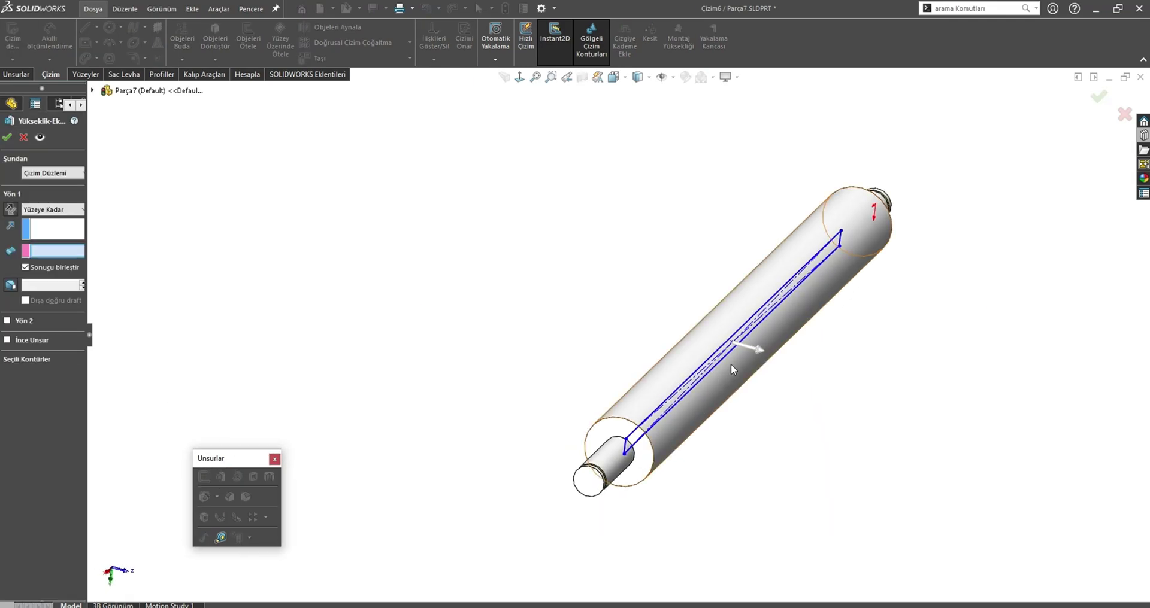
# - Complete the boss extrusion of the rectangle into a strip along the shaft
pyautogui.click(774, 344)
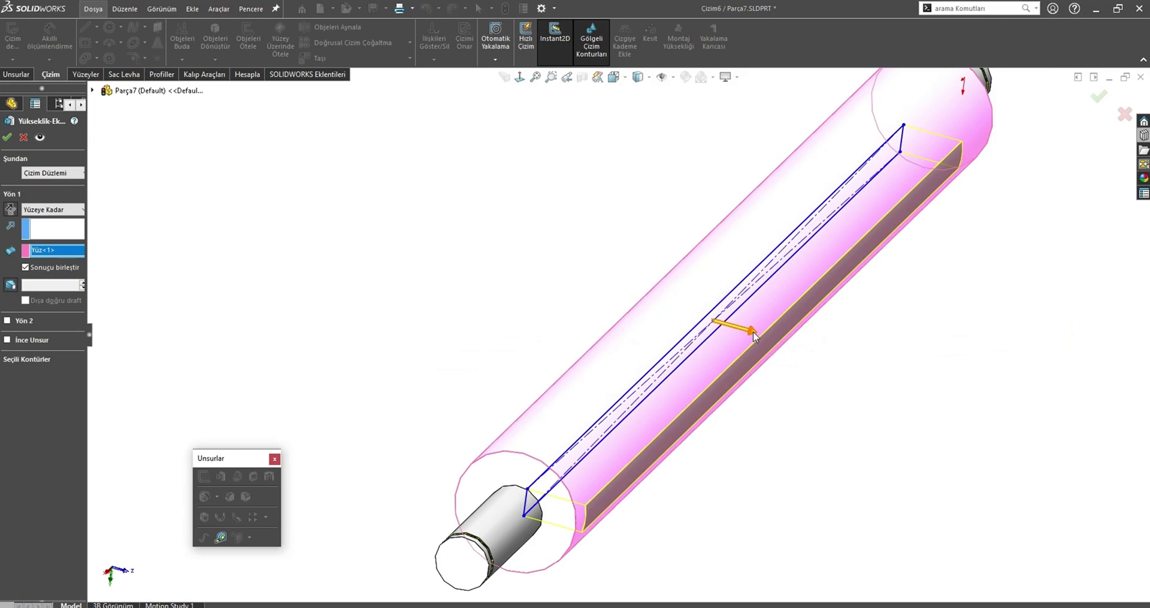
pyautogui.click(753, 336)
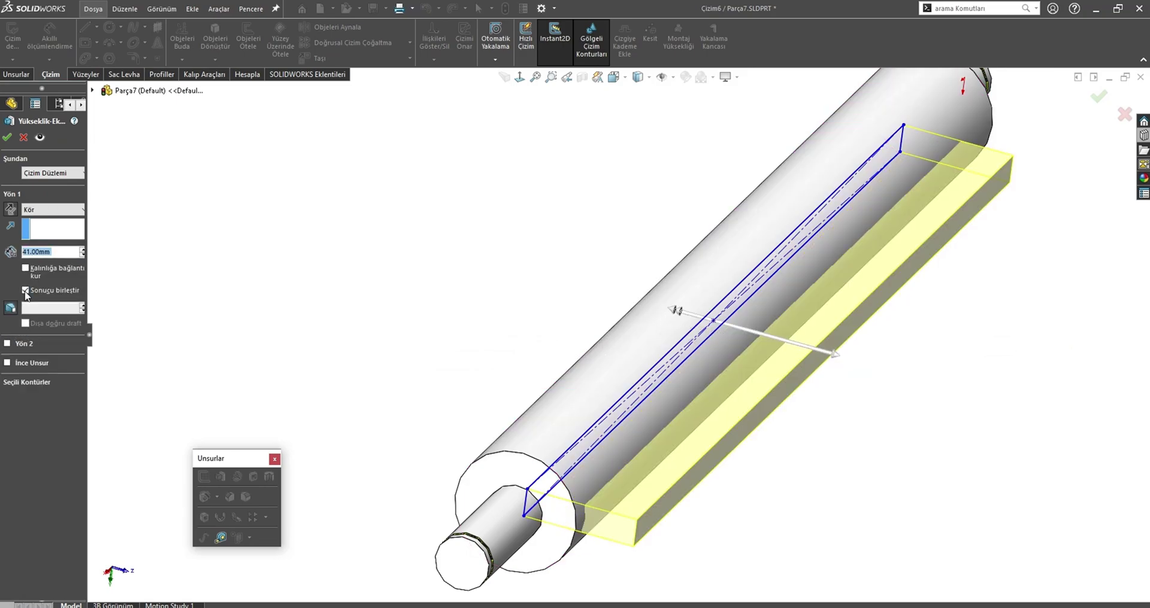
pyautogui.press('Return')
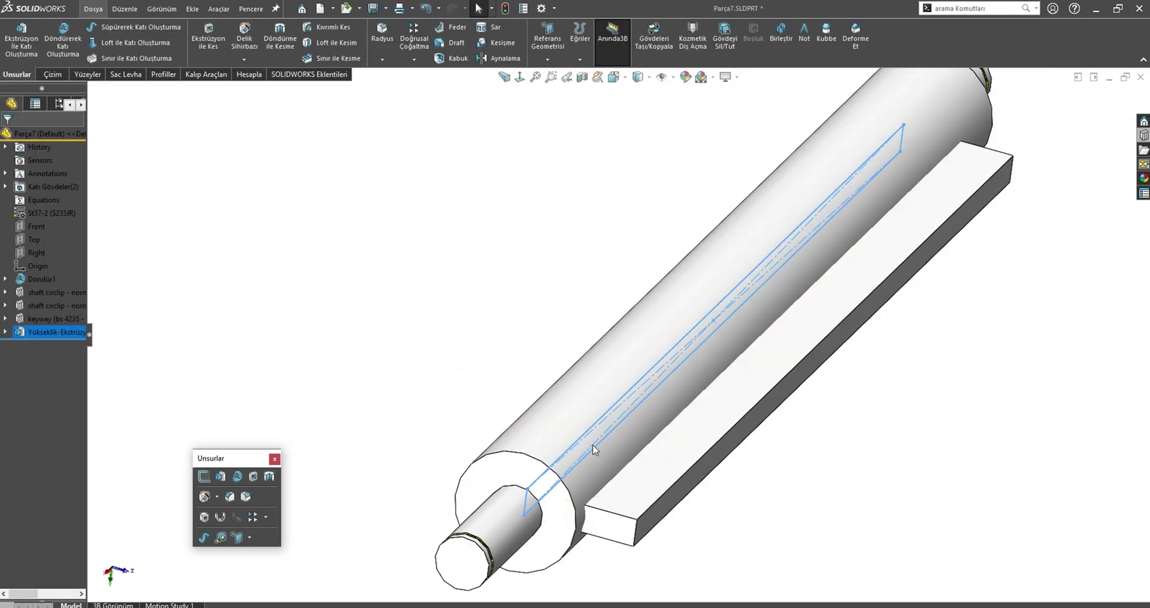
# - Colour the strip's top face orange-red, RGB 255/115/79
pyautogui.click(662, 476)
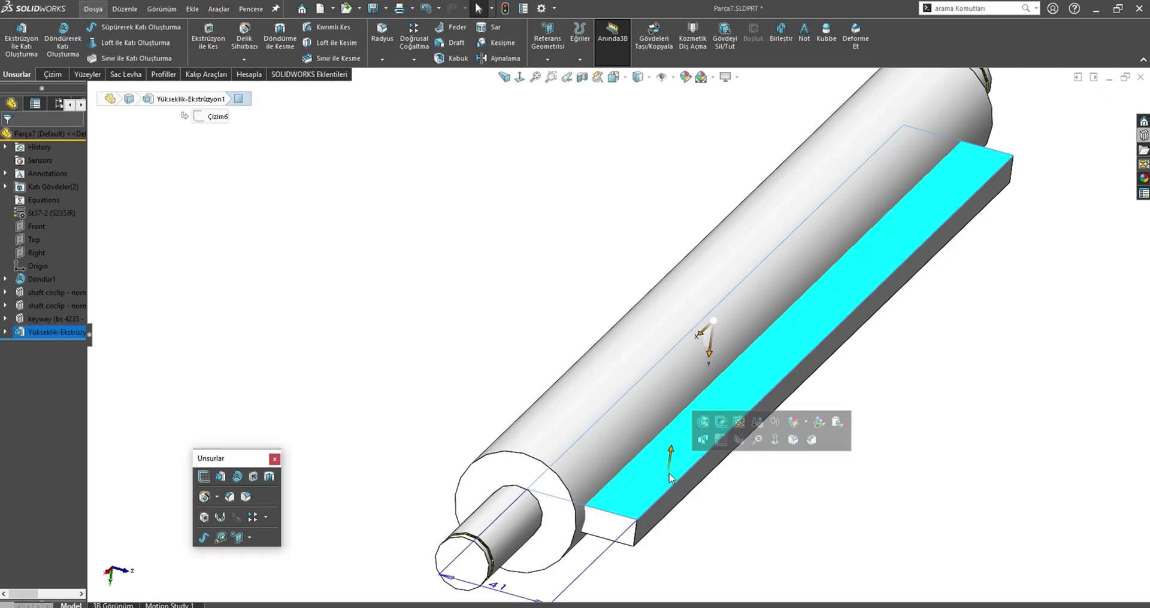
pyautogui.press('Escape')
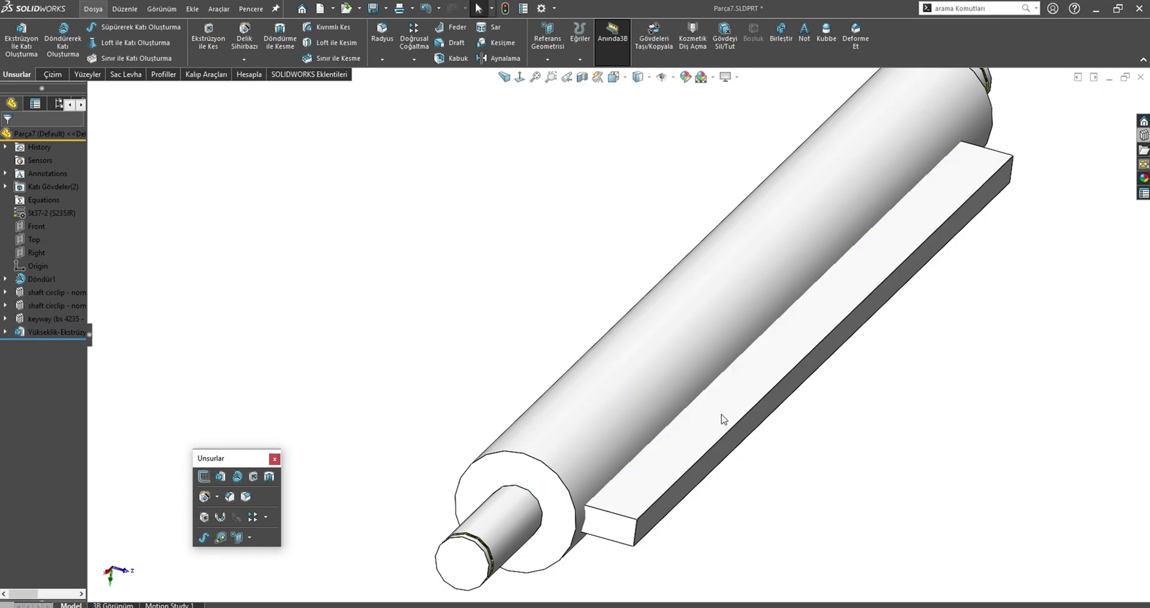
pyautogui.click(721, 418)
pyautogui.click(853, 362)
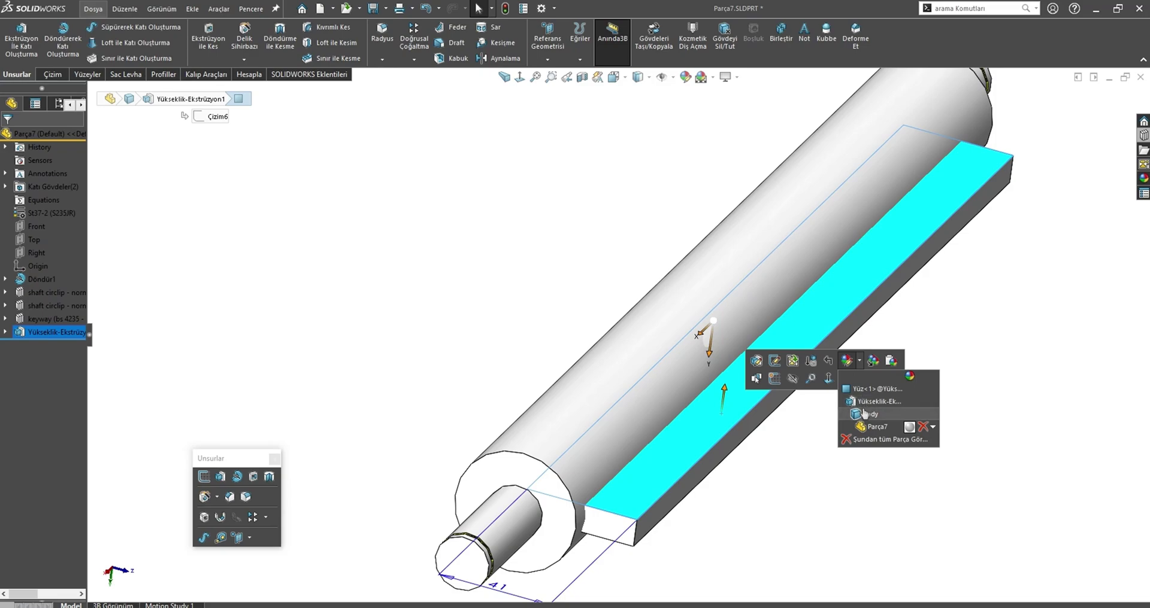
pyautogui.click(865, 417)
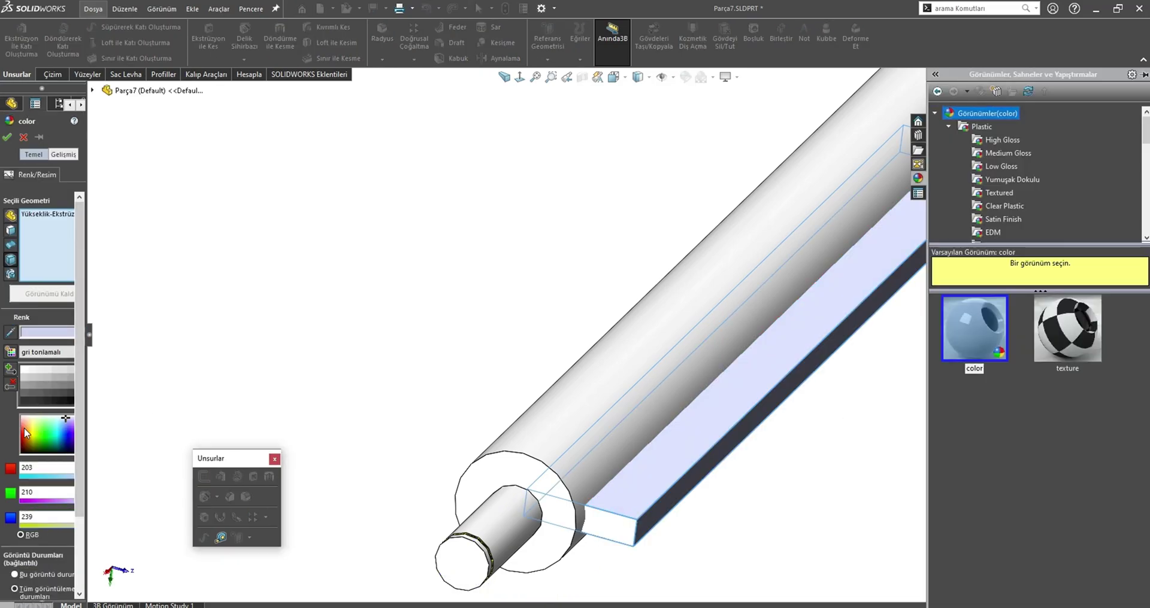
pyautogui.click(25, 430)
pyautogui.click(7, 138)
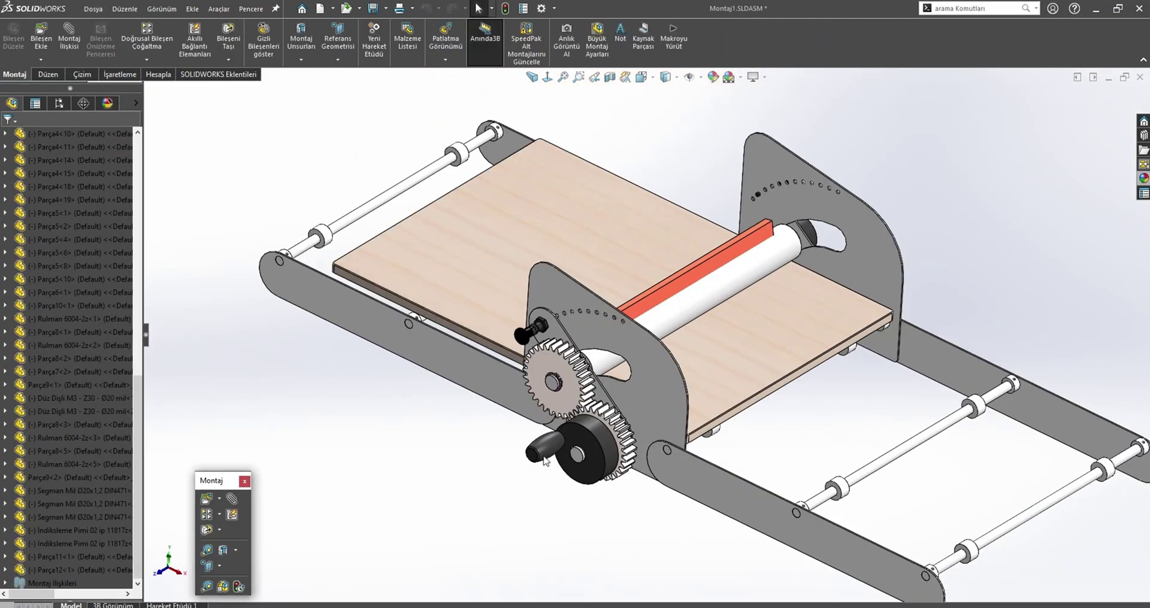
# - Turn the crank handle to check that the Z30 gears and red-striped roller rotate together
pyautogui.moveTo(563, 456)
pyautogui.mouseDown()
pyautogui.moveTo(605, 602)
pyautogui.moveTo(504, 577)
pyautogui.moveTo(560, 541)
pyautogui.moveTo(205, 215)
pyautogui.moveTo(648, 554)
pyautogui.moveTo(154, 252)
pyautogui.moveTo(598, 574)
pyautogui.mouseUp()
pyautogui.moveTo(598, 575)
pyautogui.mouseDown(button='middle')
pyautogui.moveTo(546, 390)
pyautogui.moveTo(480, 510)
pyautogui.mouseUp(button='middle')
pyautogui.click(428, 423)
# - Fit the assembly in view and orbit to see the roller from underneath
pyautogui.press('f')
pyautogui.scroll(-2, 563, 354)
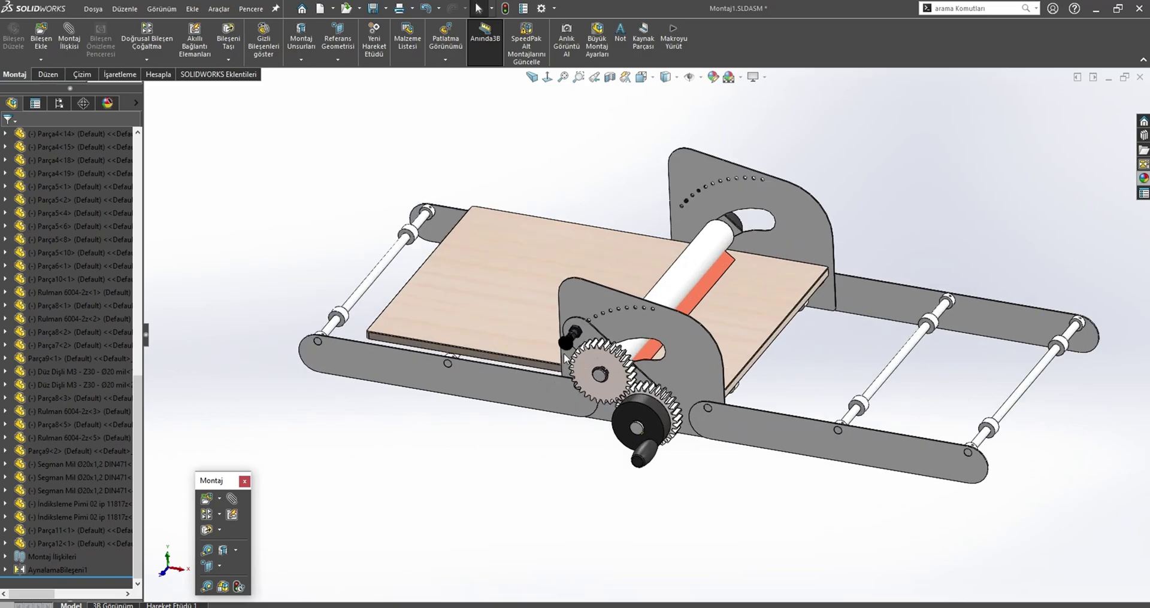
pyautogui.scroll(-3, 555, 339)
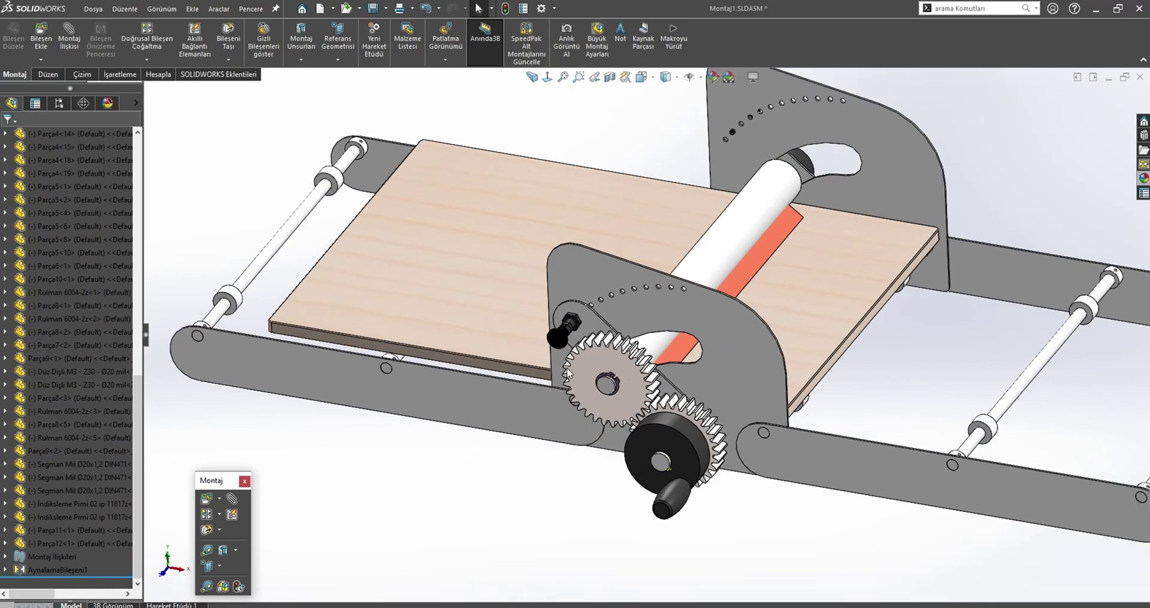
pyautogui.moveTo(556, 339)
pyautogui.mouseDown(button='middle')
pyautogui.moveTo(407, 274)
pyautogui.moveTo(547, 335)
pyautogui.mouseUp(button='middle')
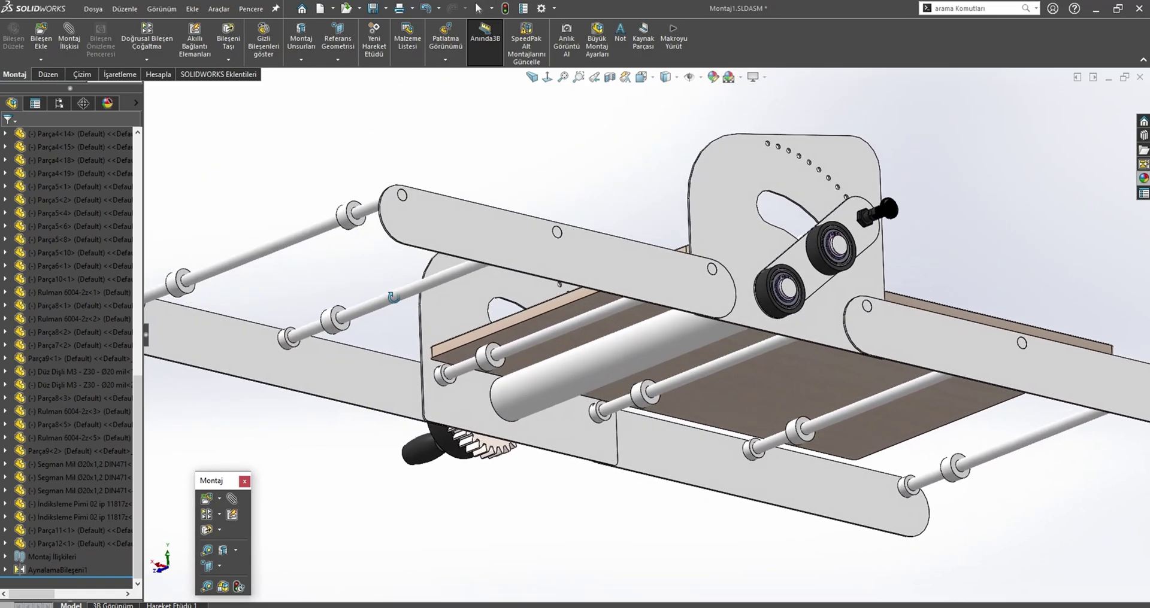
pyautogui.scroll(-3, 547, 336)
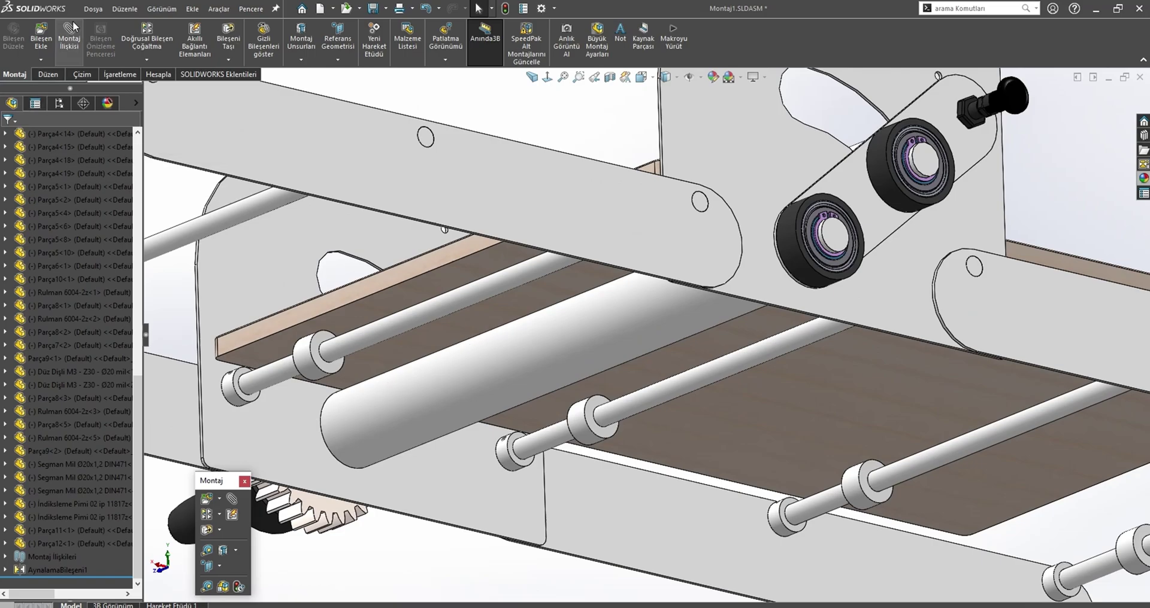
# - Start a new mate and choose the Rack Pinion type under Mechanical mates
pyautogui.click(69, 41)
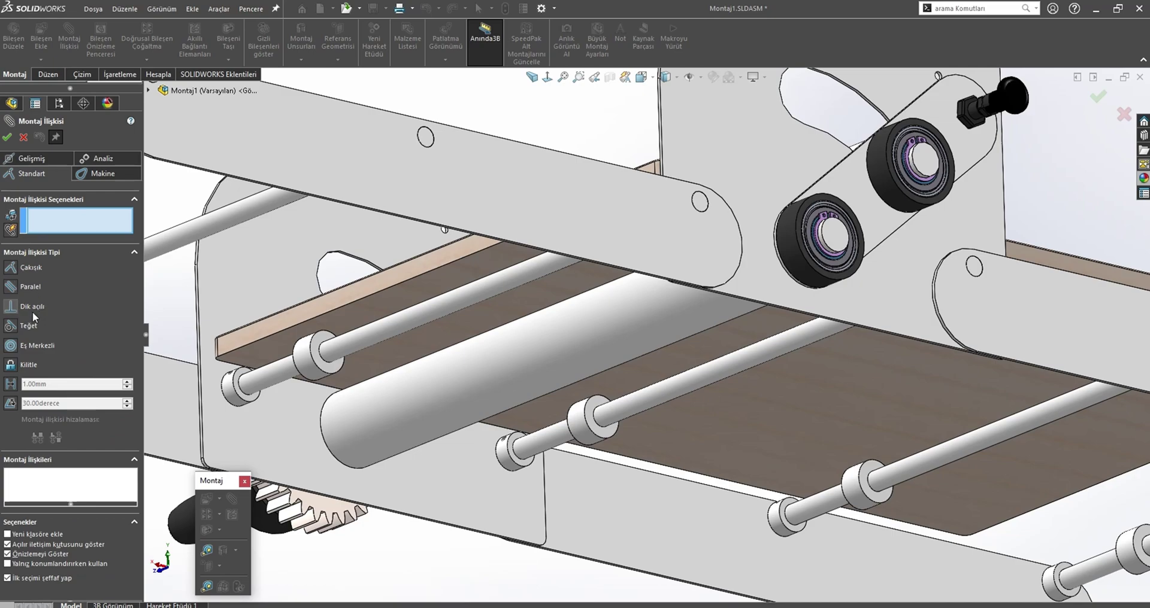
pyautogui.click(87, 160)
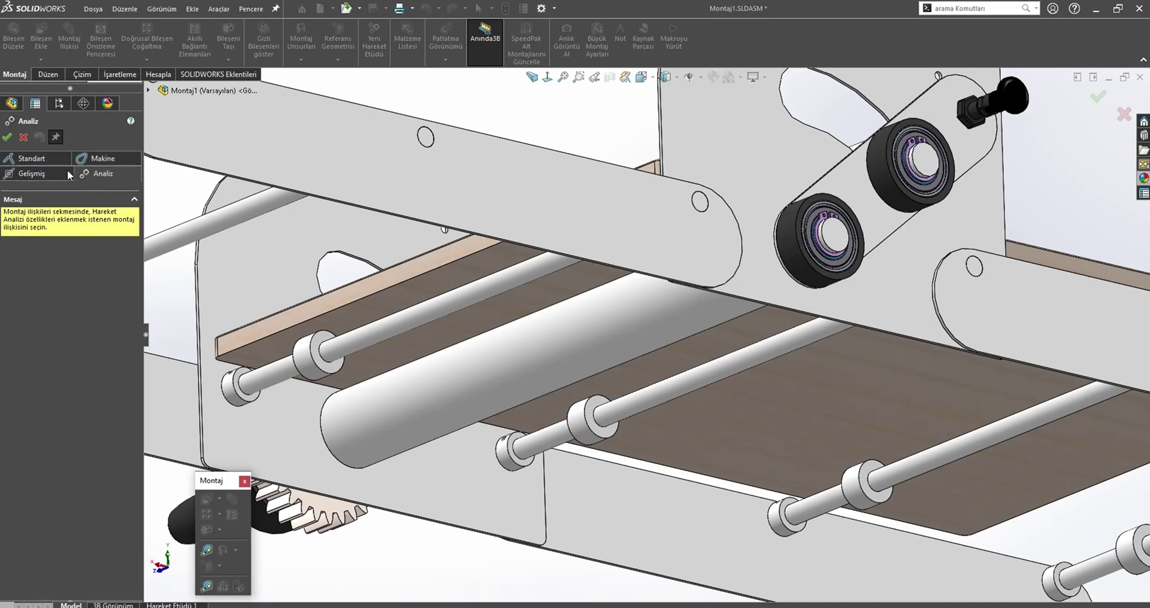
pyautogui.click(83, 157)
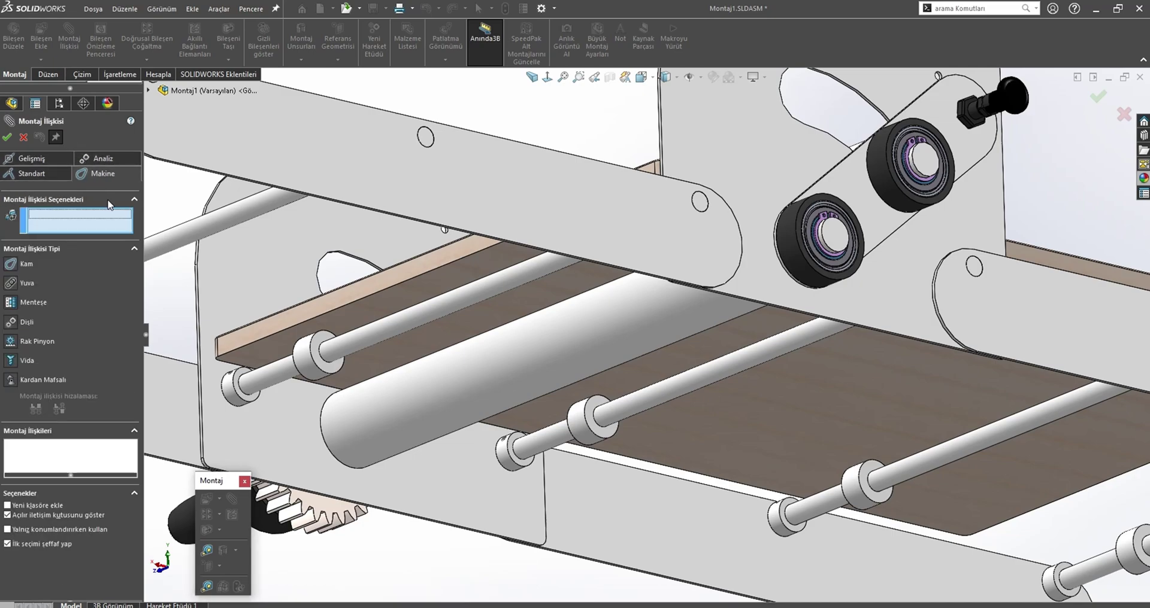
pyautogui.click(41, 343)
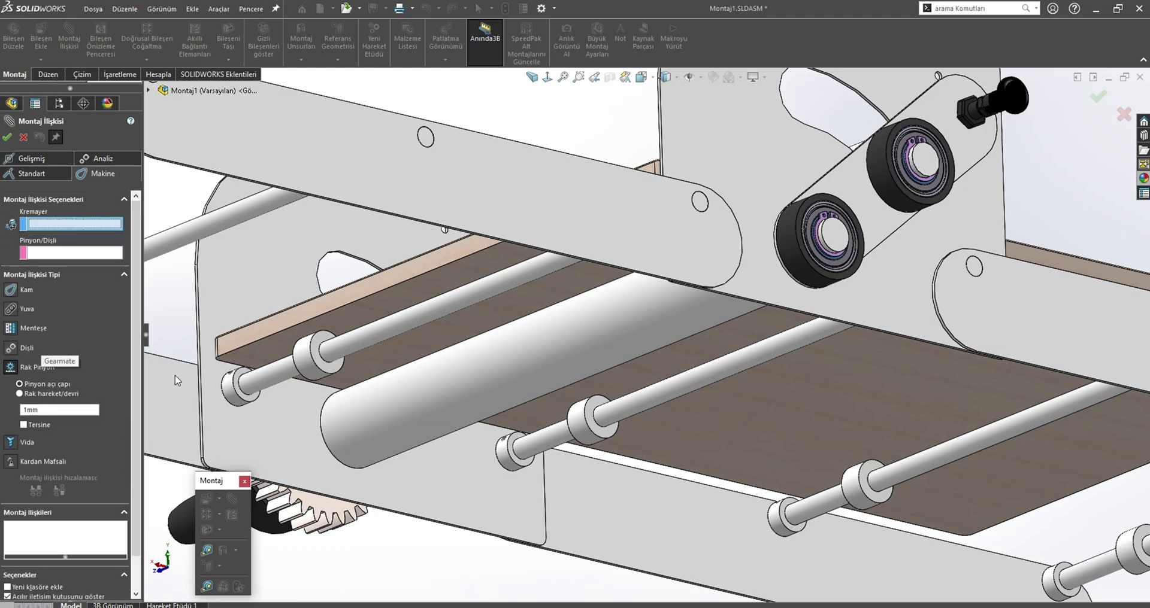
# - Use the board's lower edge as Rack and the roller cylinder as Pinion at 45 mm
pyautogui.click(474, 321)
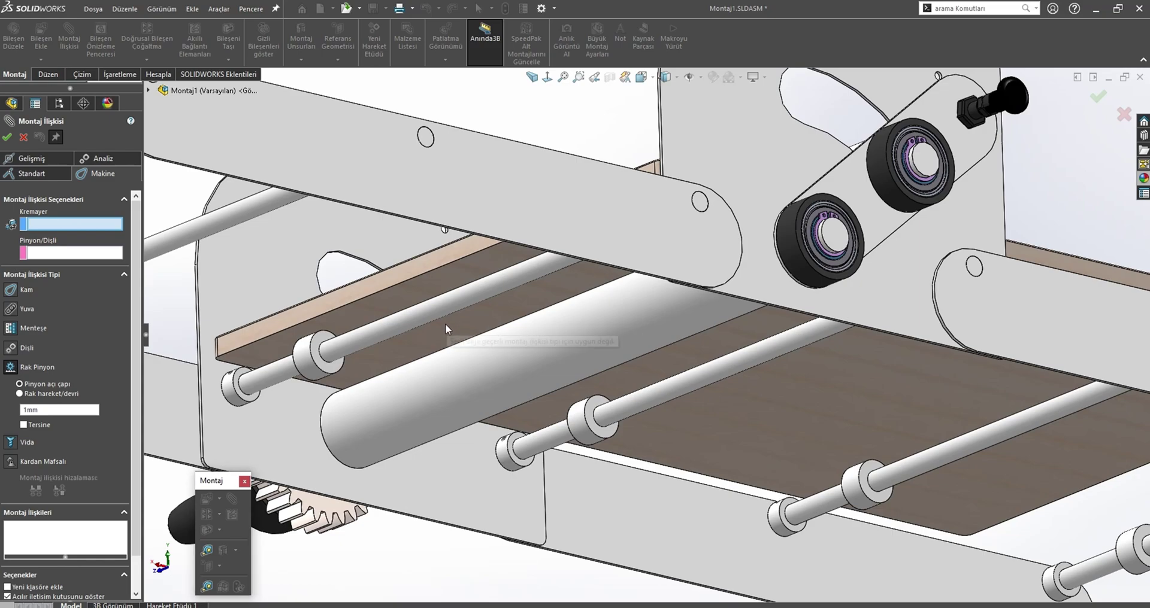
pyautogui.click(366, 295)
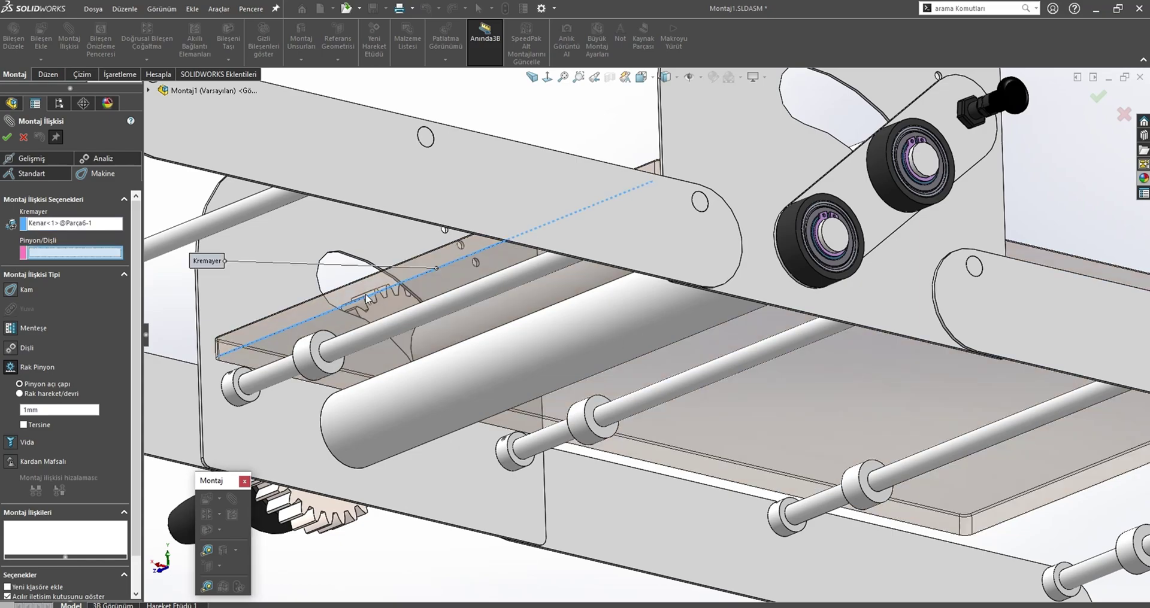
pyautogui.click(45, 225)
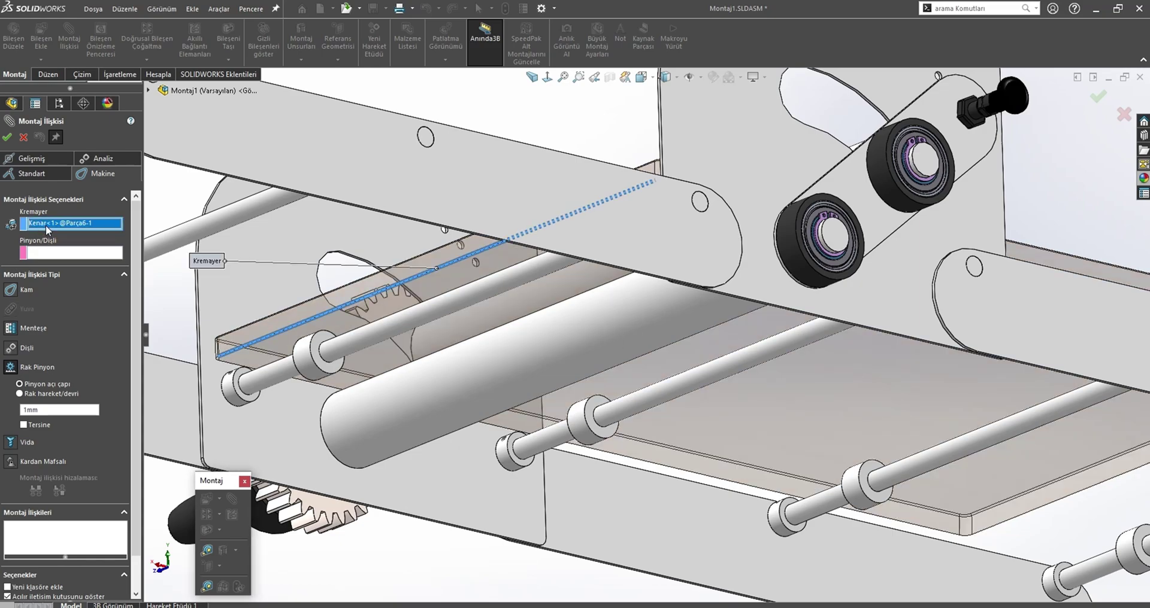
pyautogui.scroll(-3, 318, 410)
pyautogui.click(370, 361)
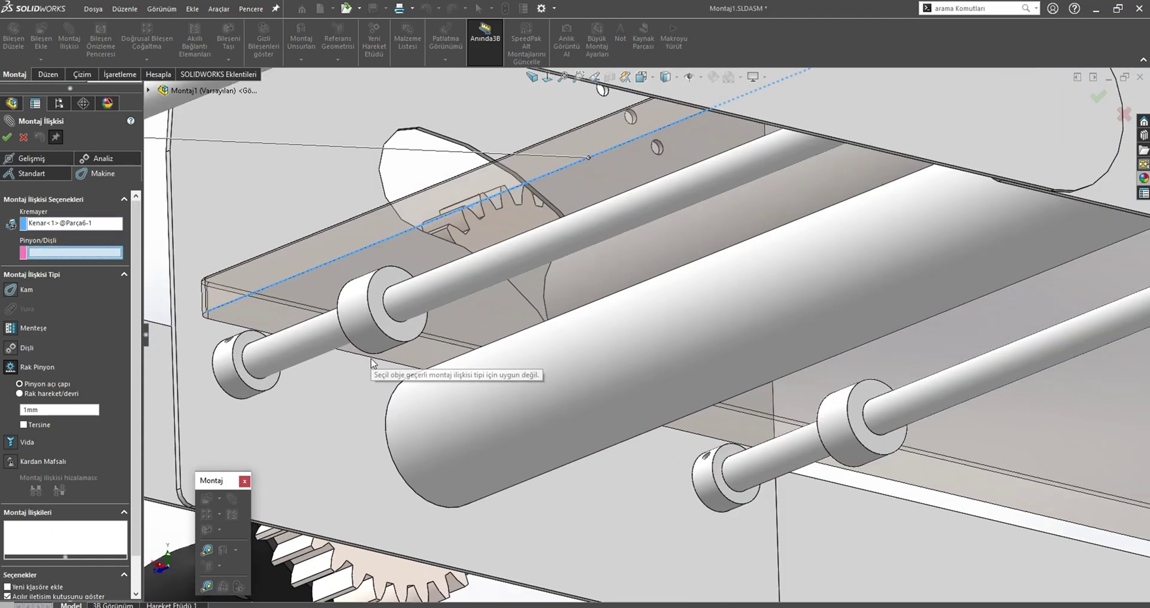
pyautogui.click(90, 225)
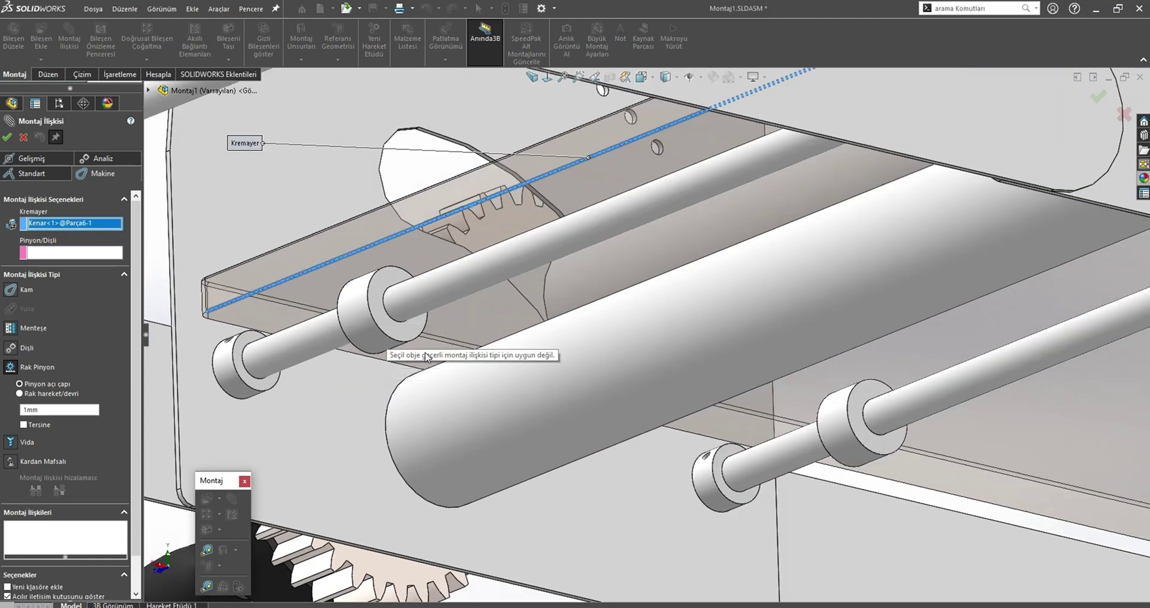
pyautogui.click(878, 478)
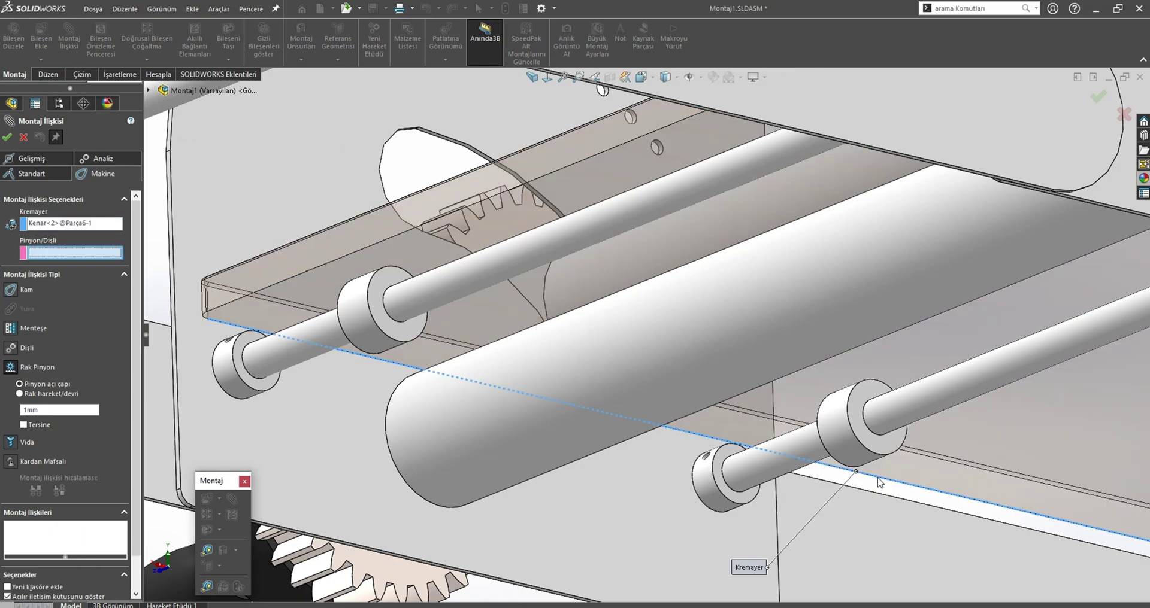
pyautogui.click(569, 361)
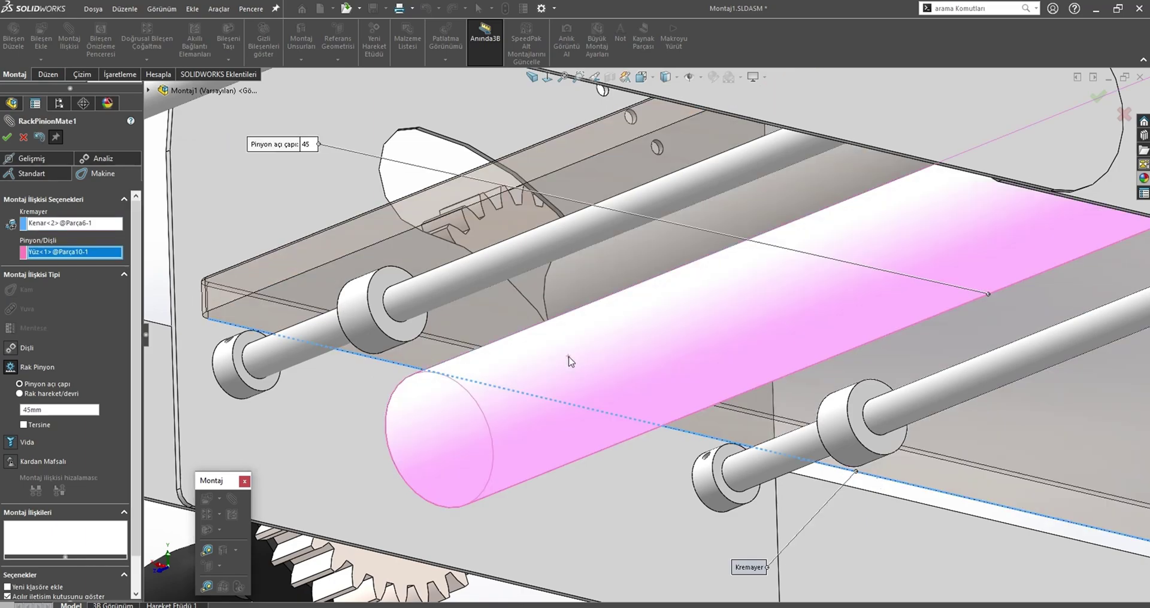
pyautogui.scroll(3, 537, 357)
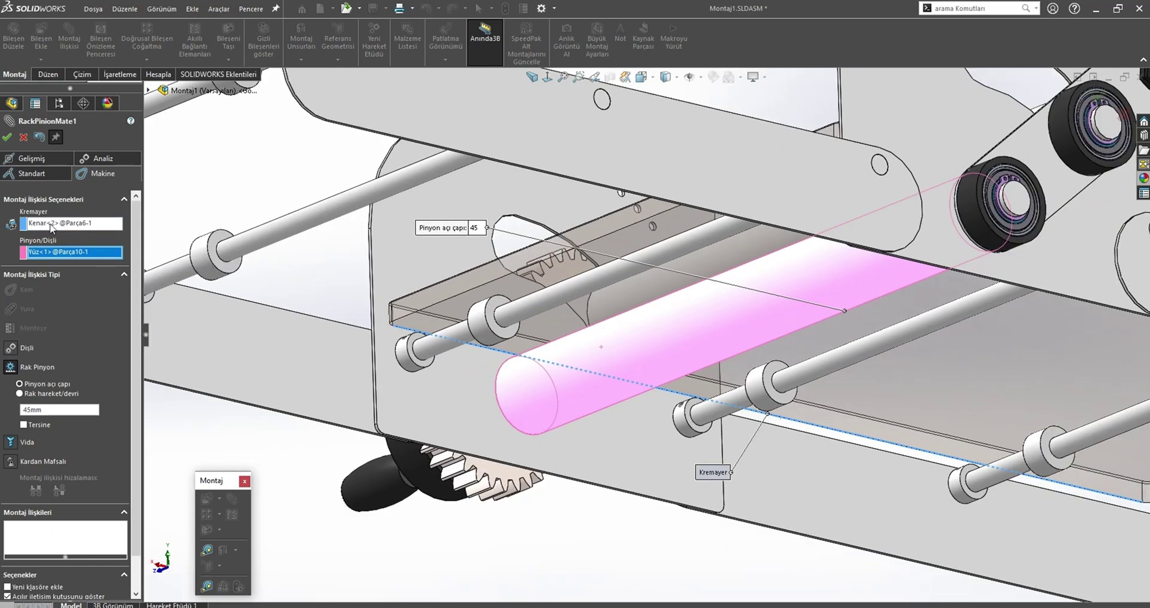
pyautogui.click(7, 137)
# - Close the mate and turn the crank to slide the board along the rails
pyautogui.click(7, 138)
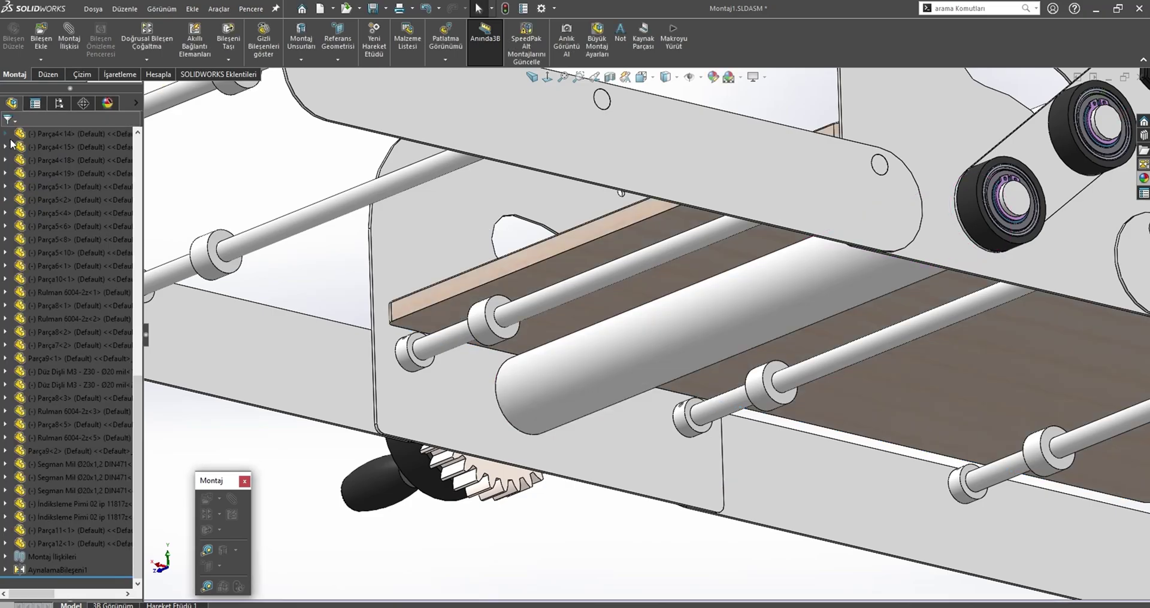
pyautogui.moveTo(539, 300); pyautogui.dragTo(382, 400, button='middle')
pyautogui.click(366, 407)
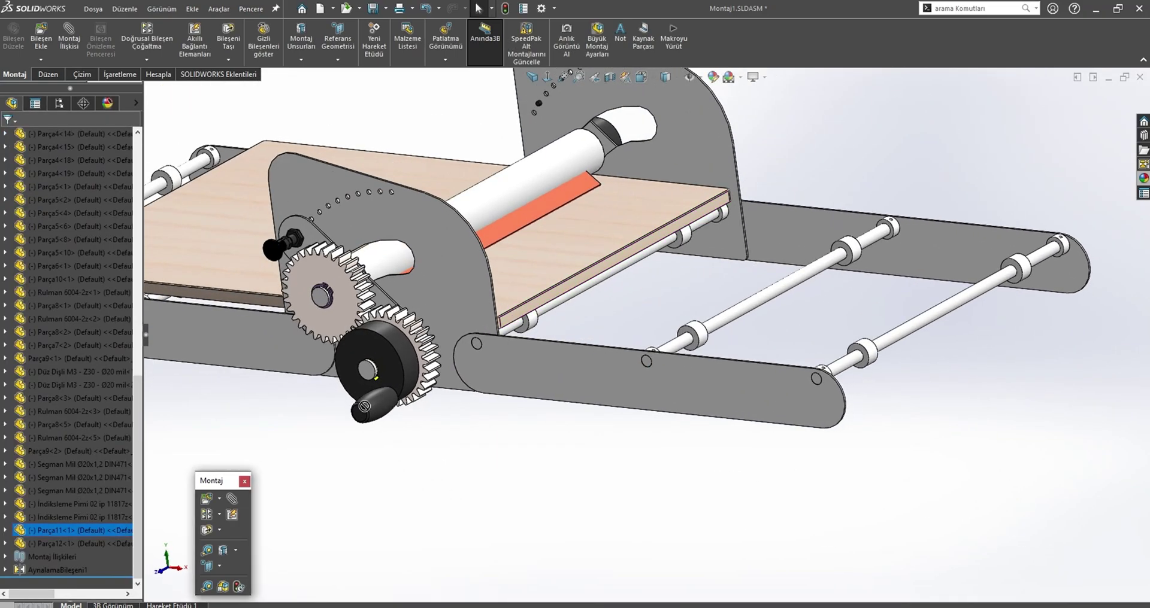
pyautogui.moveTo(347, 419)
pyautogui.mouseDown()
pyautogui.moveTo(418, 415)
pyautogui.moveTo(457, 348)
pyautogui.moveTo(242, 298)
pyautogui.moveTo(468, 432)
pyautogui.moveTo(293, 342)
pyautogui.moveTo(462, 423)
pyautogui.moveTo(349, 442)
pyautogui.moveTo(321, 373)
pyautogui.mouseUp()
pyautogui.press('Escape')
# - Turn the crank again from a flatter front angle to move the board further
pyautogui.moveTo(321, 373)
pyautogui.mouseDown(button='middle')
pyautogui.moveTo(478, 342)
pyautogui.moveTo(490, 399)
pyautogui.moveTo(462, 436)
pyautogui.moveTo(529, 384)
pyautogui.mouseUp(button='middle')
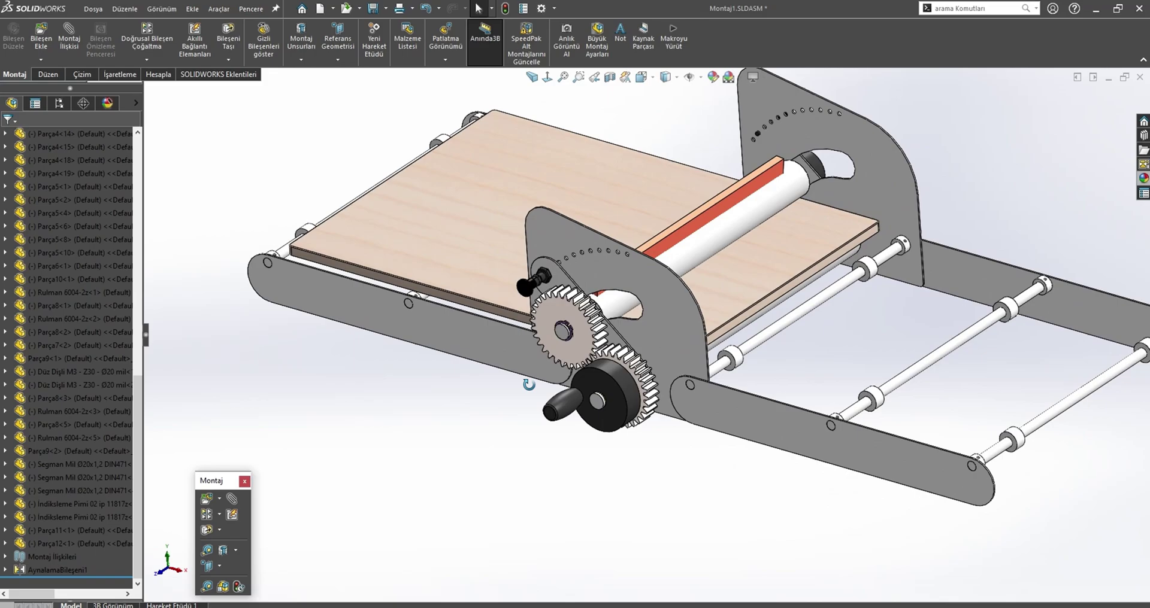
pyautogui.scroll(3, 564, 381)
pyautogui.moveTo(565, 381)
pyautogui.mouseDown(button='middle')
pyautogui.moveTo(669, 362)
pyautogui.moveTo(644, 376)
pyautogui.mouseUp(button='middle')
pyautogui.scroll(-3, 670, 362)
pyautogui.scroll(-3, 641, 378)
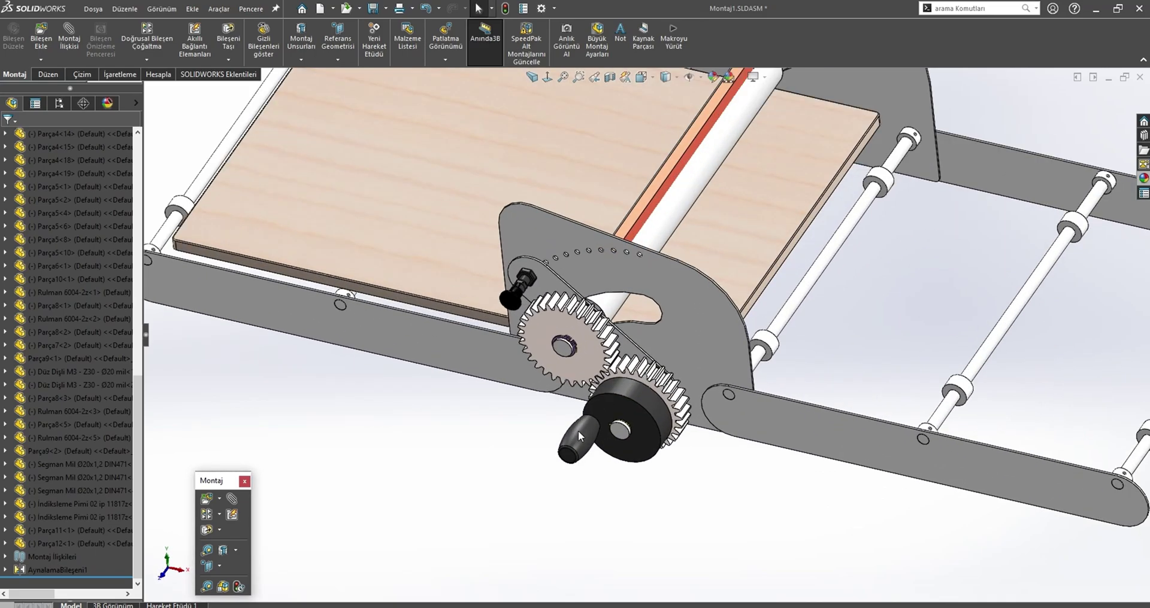
pyautogui.moveTo(578, 436); pyautogui.dragTo(530, 465)
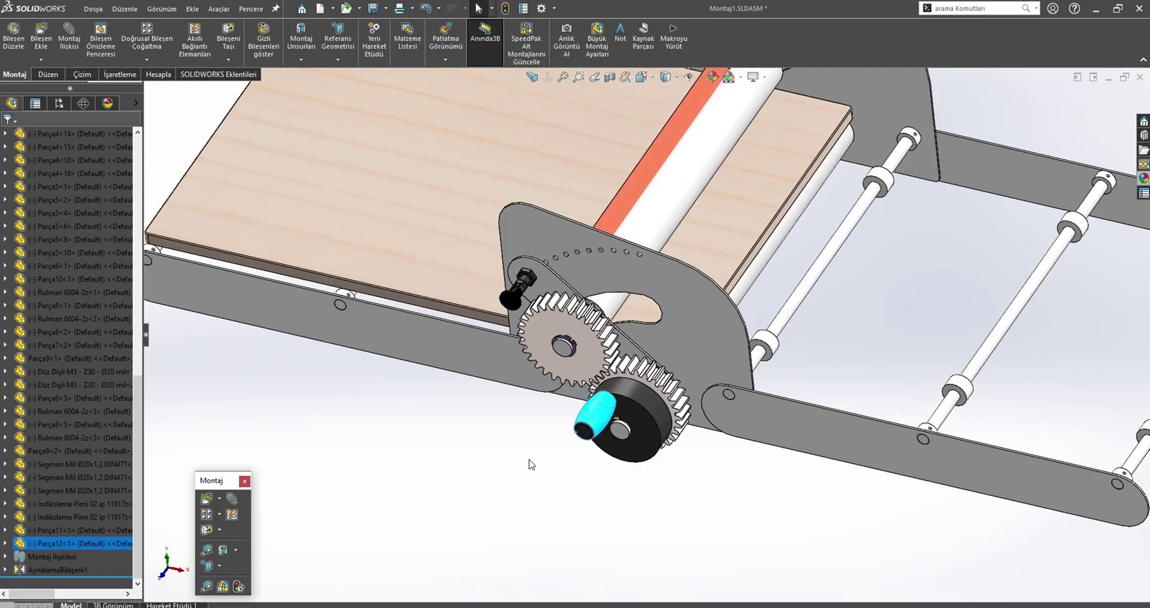
pyautogui.scroll(3, 530, 465)
pyautogui.moveTo(530, 464); pyautogui.dragTo(721, 412, button='middle')
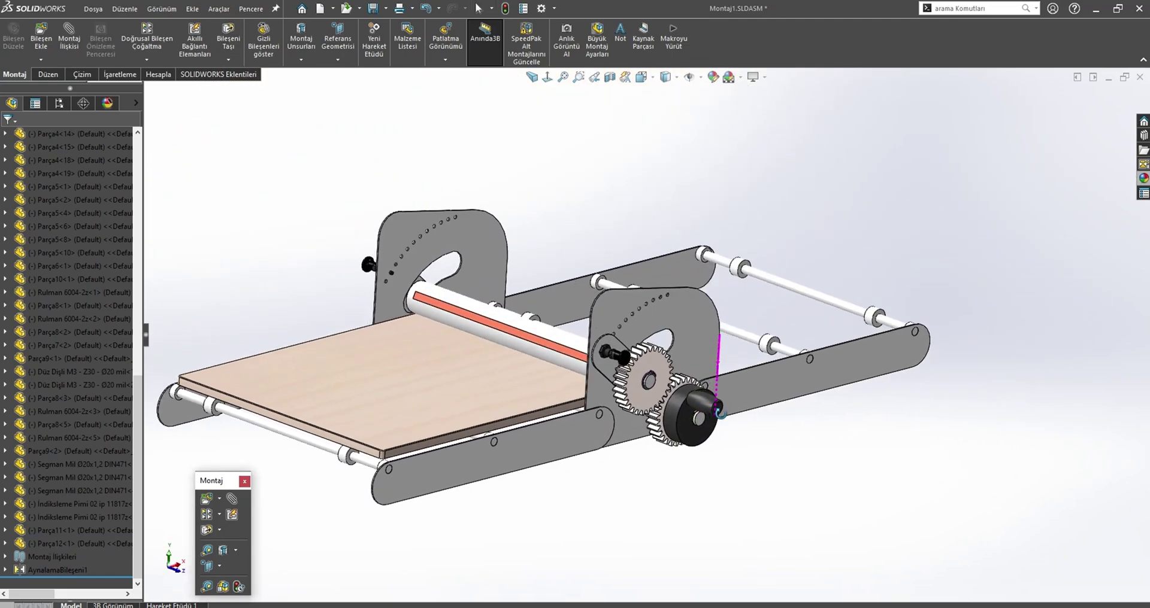
pyautogui.scroll(2, 619, 409)
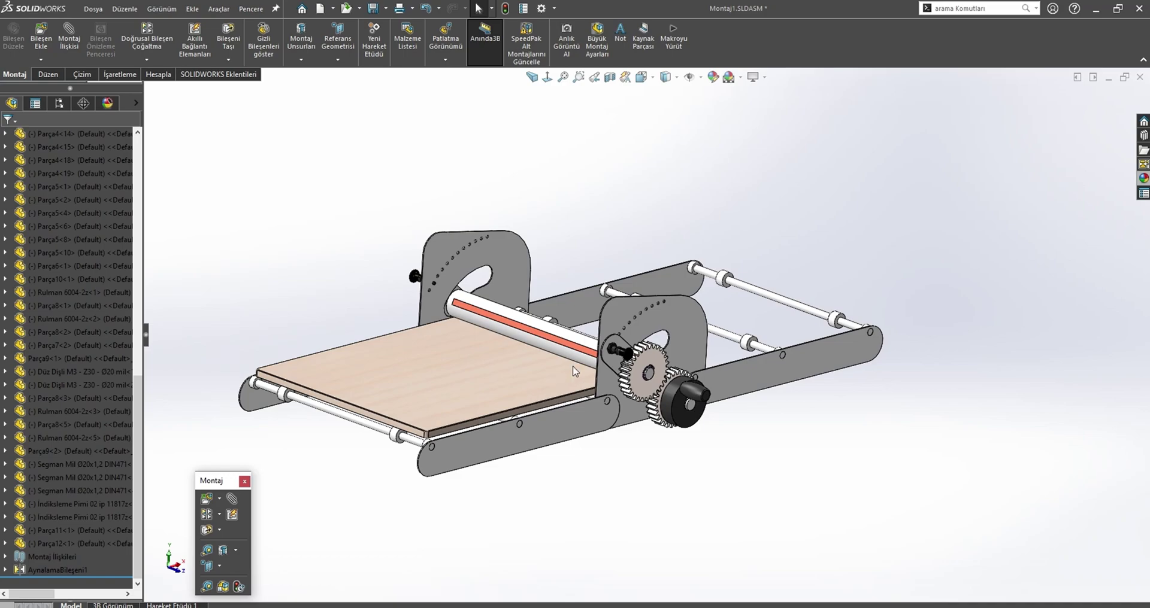
# - Open shaft Parça7, delete the Yükseklik-Ekstrüzyon keyway and sketch Çizim6, then return to Montaj1
pyautogui.click(597, 354)
pyautogui.click(650, 281)
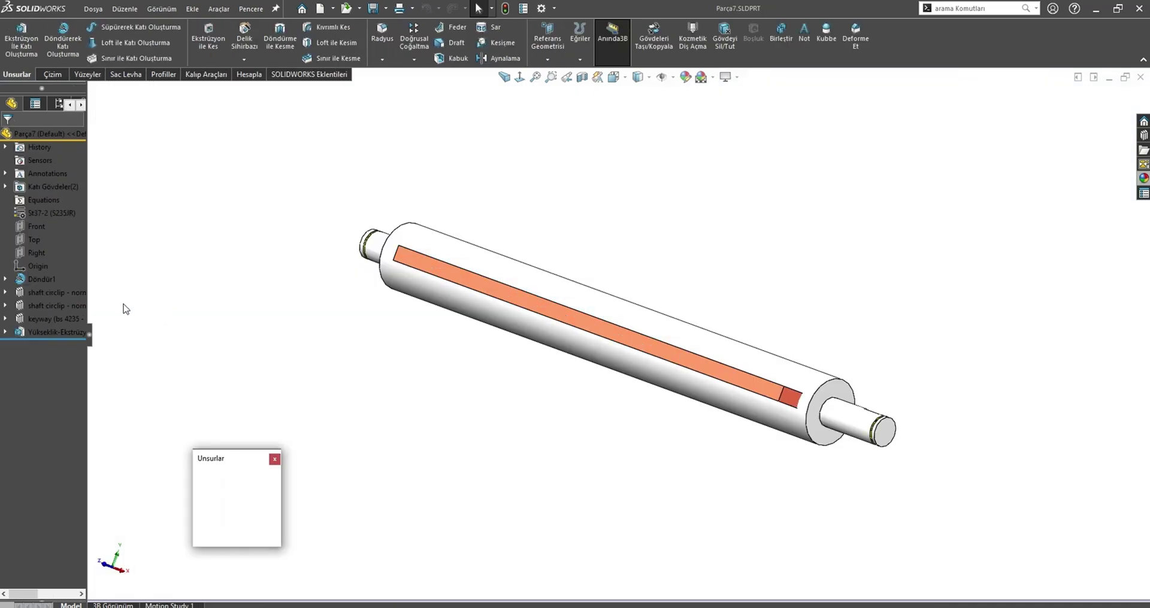
pyautogui.click(48, 331)
pyautogui.press('Delete')
pyautogui.press('Return')
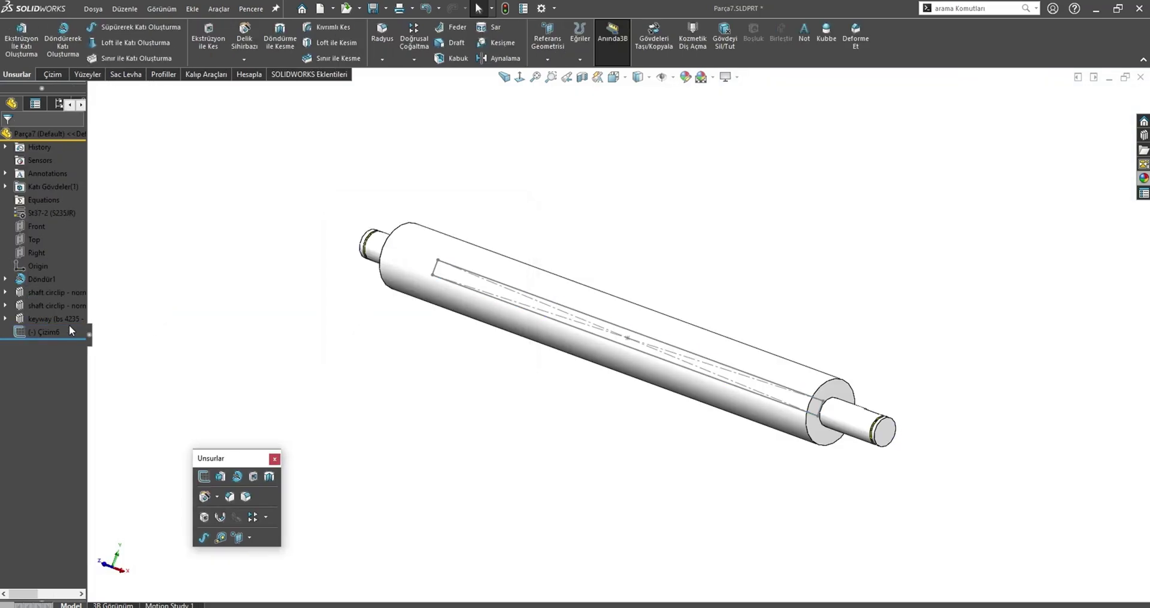
pyautogui.click(44, 332)
pyautogui.press('Delete')
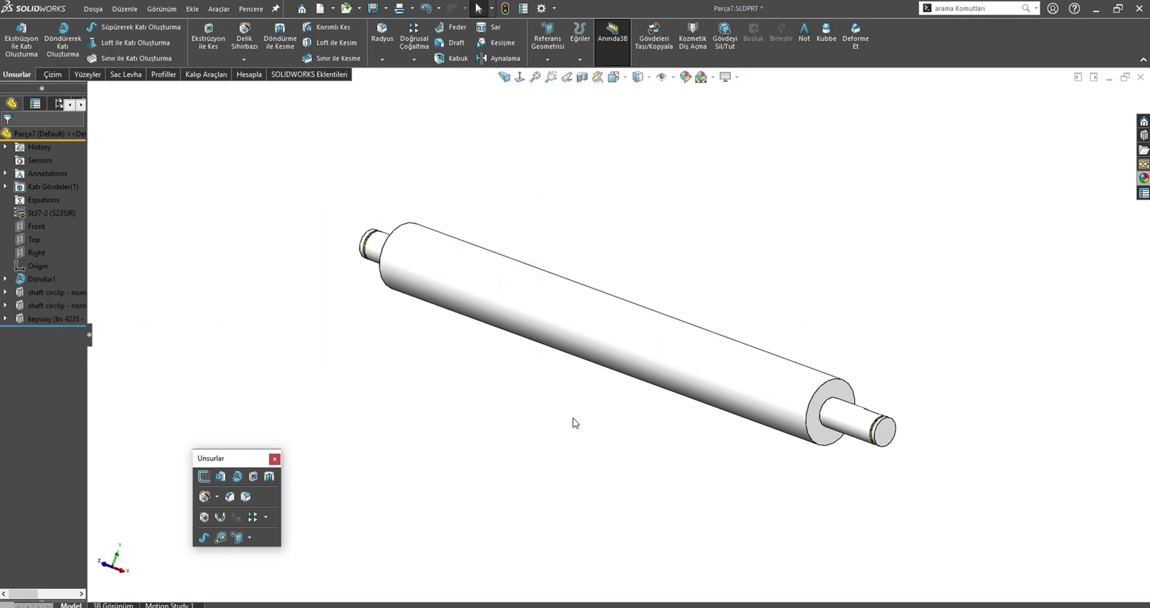
pyautogui.hotkey('ctrl', 'Tab')
# - Slide the wooden board Parça6 right along the rails
pyautogui.moveTo(608, 395); pyautogui.dragTo(446, 367, button='middle')
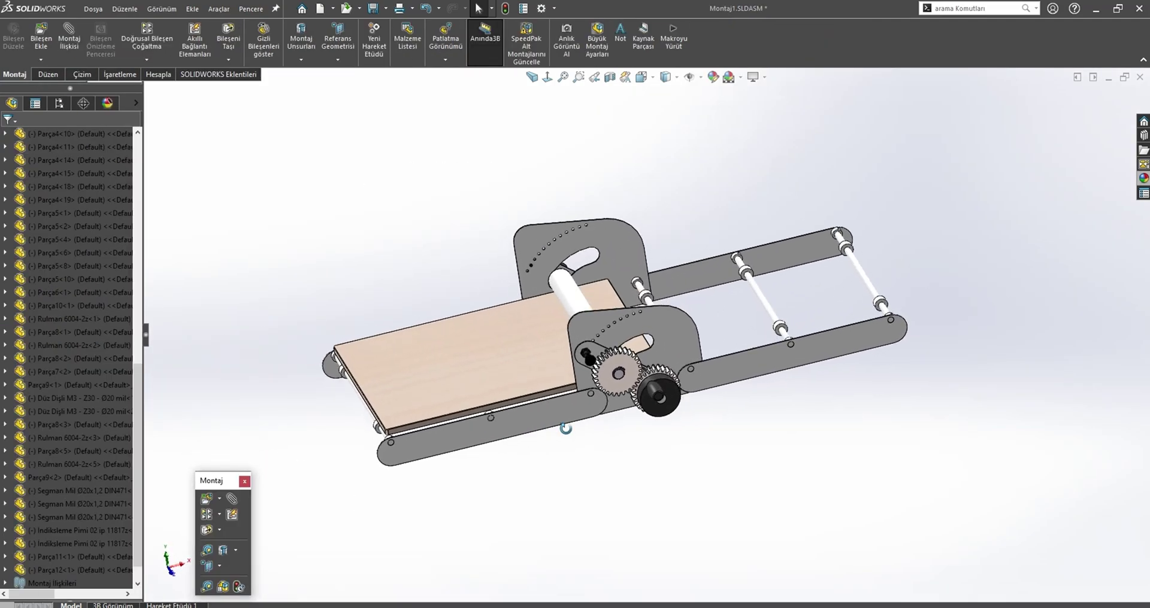
pyautogui.moveTo(446, 367); pyautogui.dragTo(576, 331)
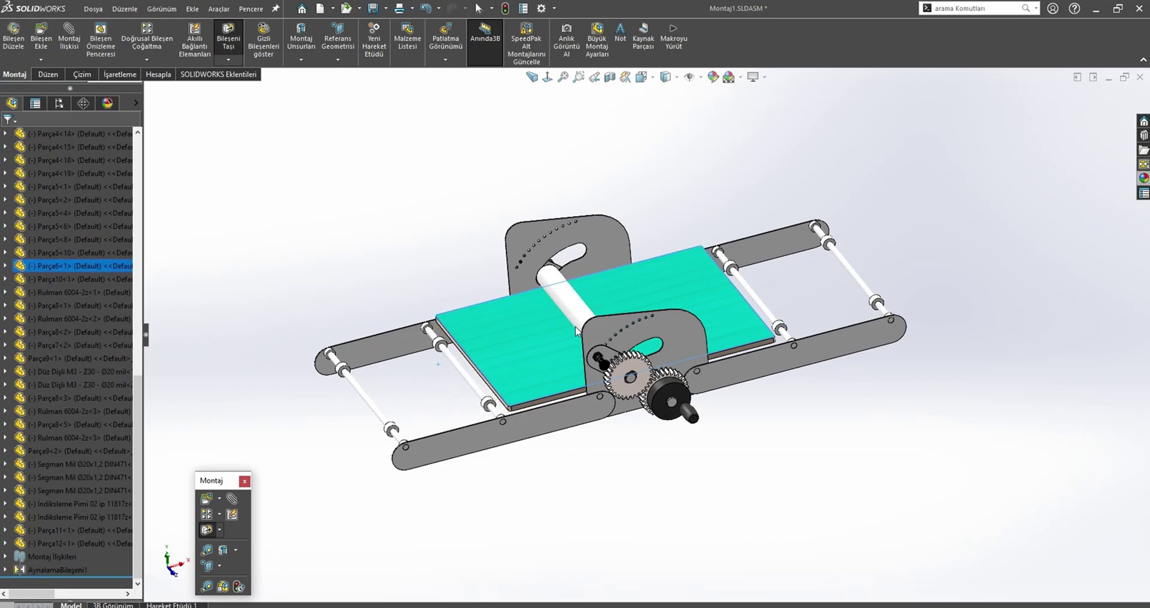
pyautogui.click(320, 250)
# - Switch to the front view and select the geared side plate to show its options
pyautogui.moveTo(320, 250)
pyautogui.mouseDown(button='middle')
pyautogui.moveTo(523, 280)
pyautogui.moveTo(919, 279)
pyautogui.moveTo(709, 303)
pyautogui.moveTo(722, 455)
pyautogui.mouseUp(button='middle')
pyautogui.hotkey('ctrl', '1')
pyautogui.scroll(-5, 585, 411)
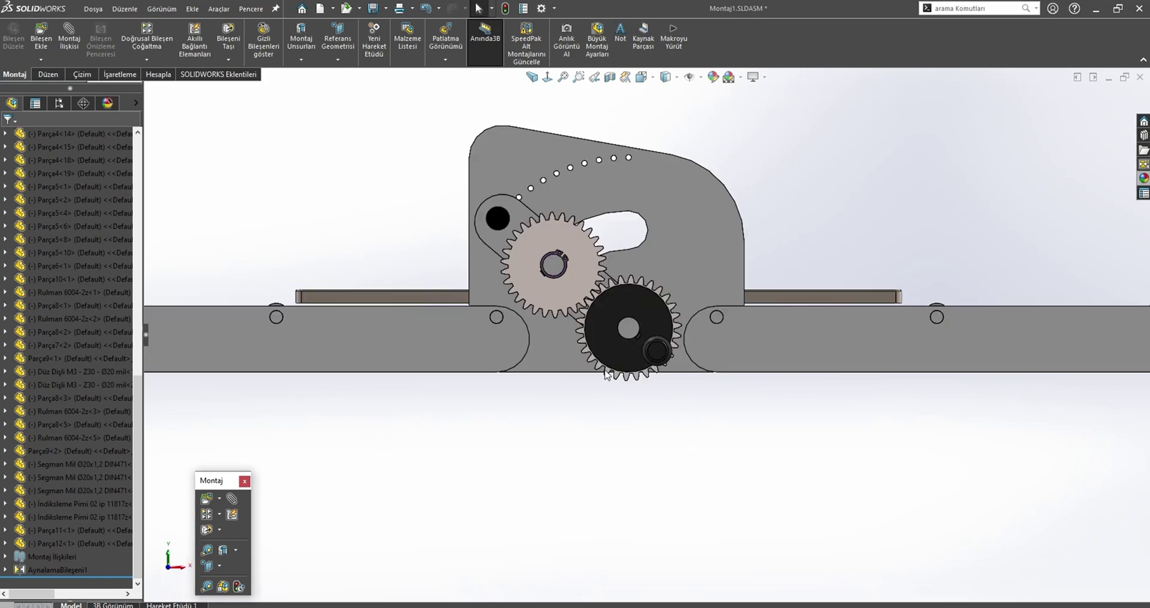
pyautogui.scroll(-5, 575, 371)
pyautogui.click(552, 309)
pyautogui.scroll(3, 553, 310)
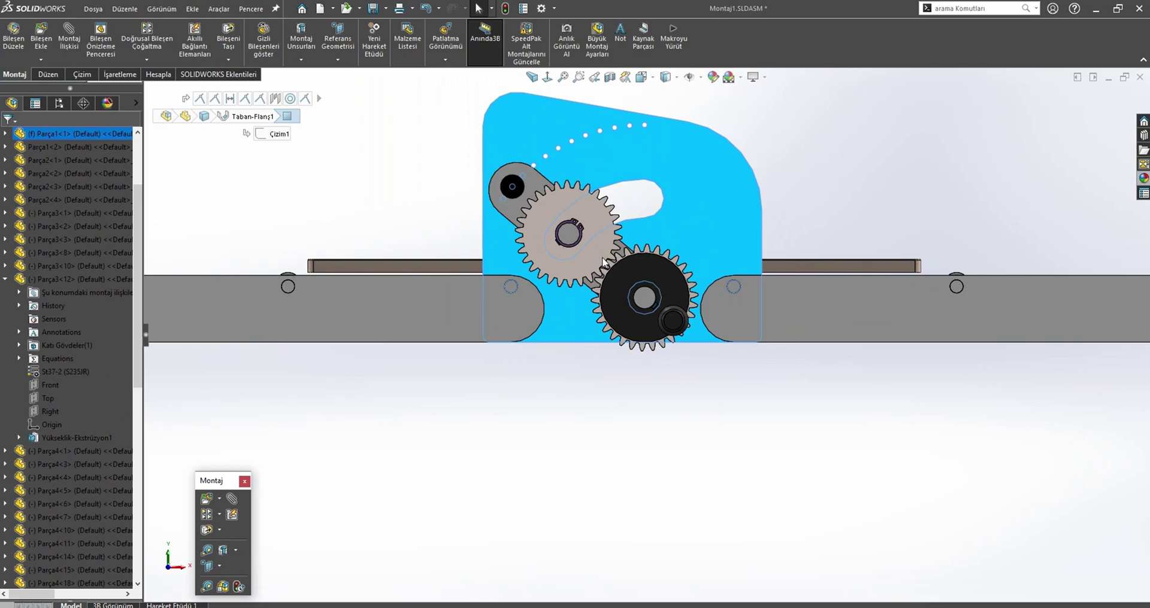
pyautogui.click(687, 218)
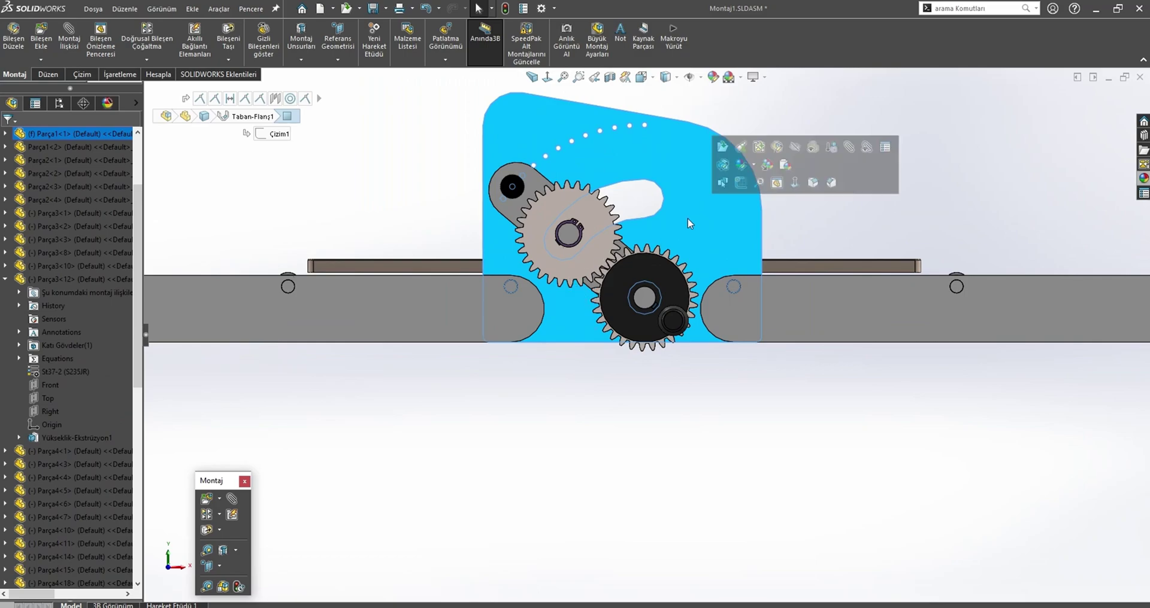
# - Open side plate Parça1 and change its Radyus2 corner fillet to 5, then 50 mm
pyautogui.click(723, 148)
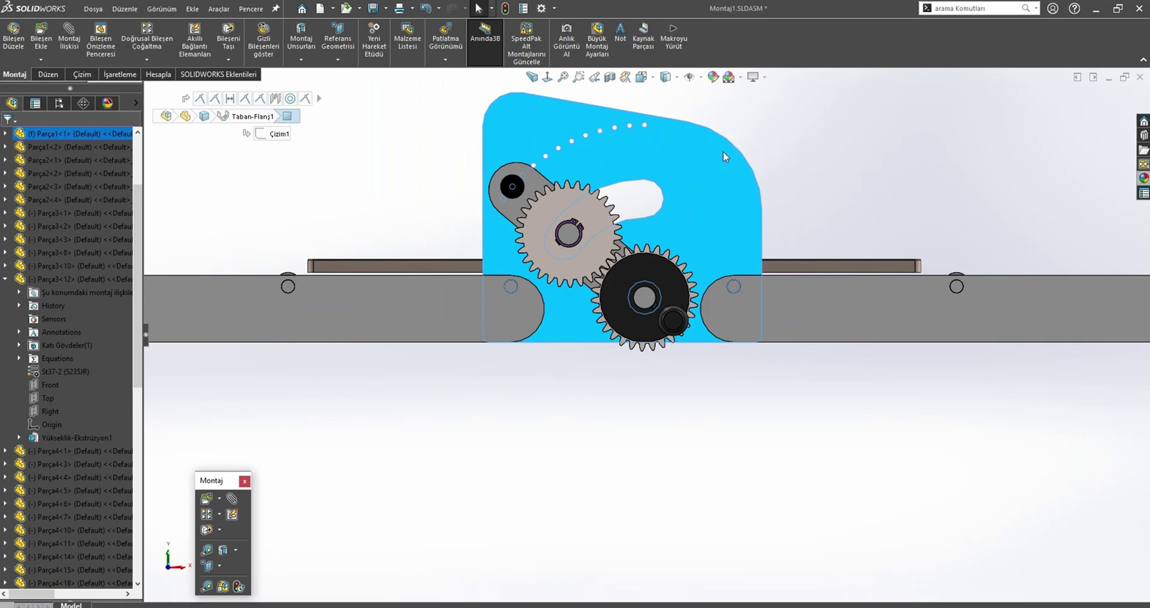
pyautogui.scroll(-5, 520, 205)
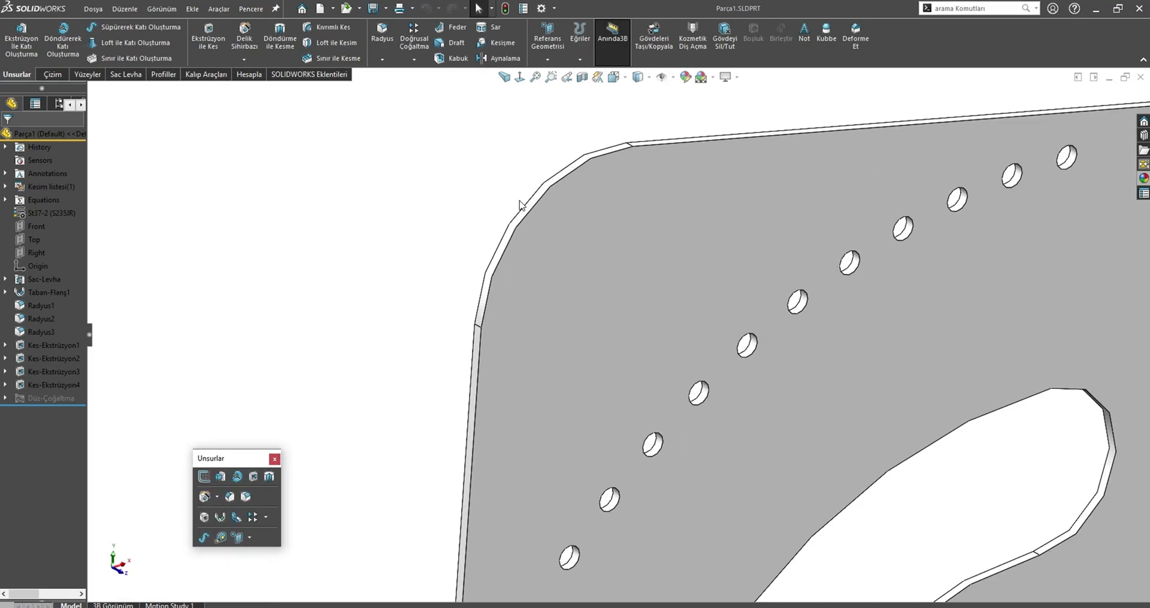
pyautogui.click(527, 211)
pyautogui.click(658, 261)
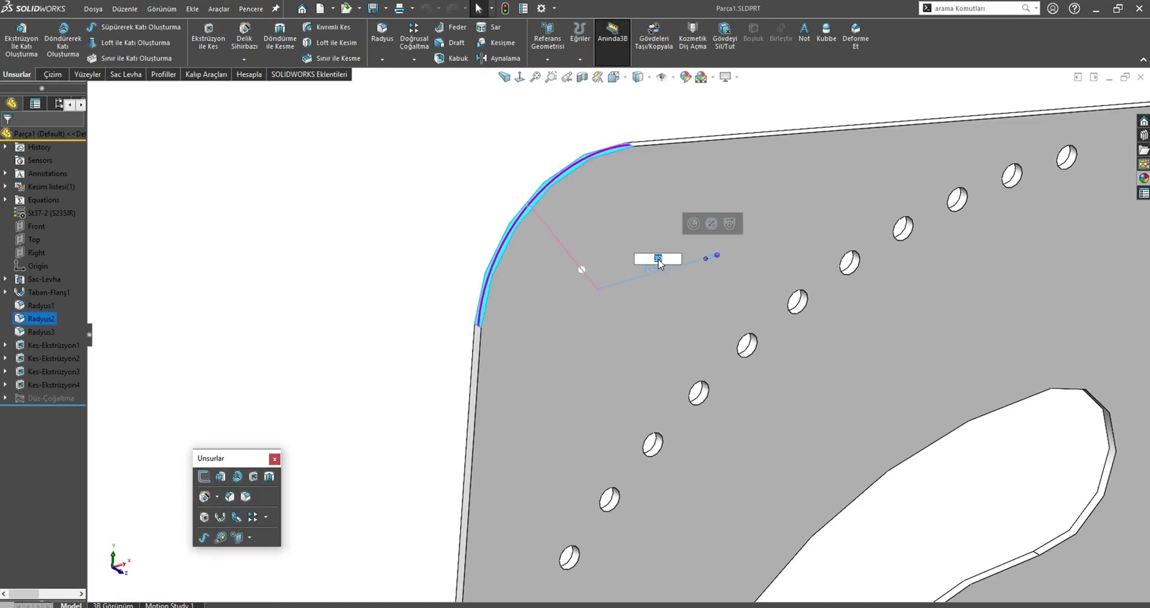
pyautogui.write('5')
pyautogui.press('Return')
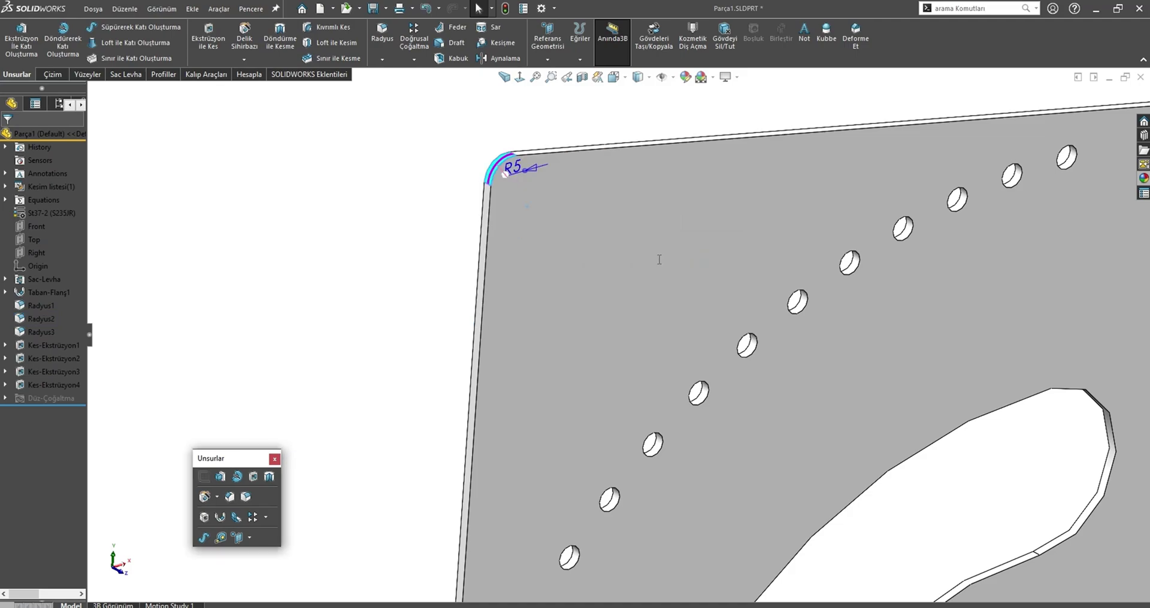
pyautogui.doubleClick(517, 169)
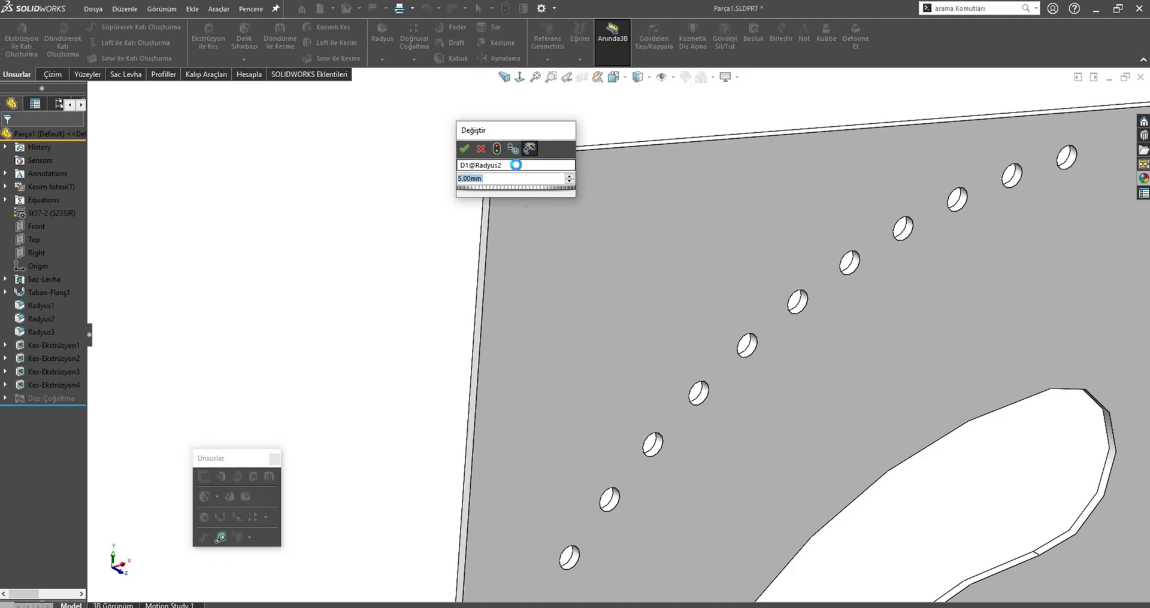
pyautogui.press('Return')
pyautogui.click(264, 231)
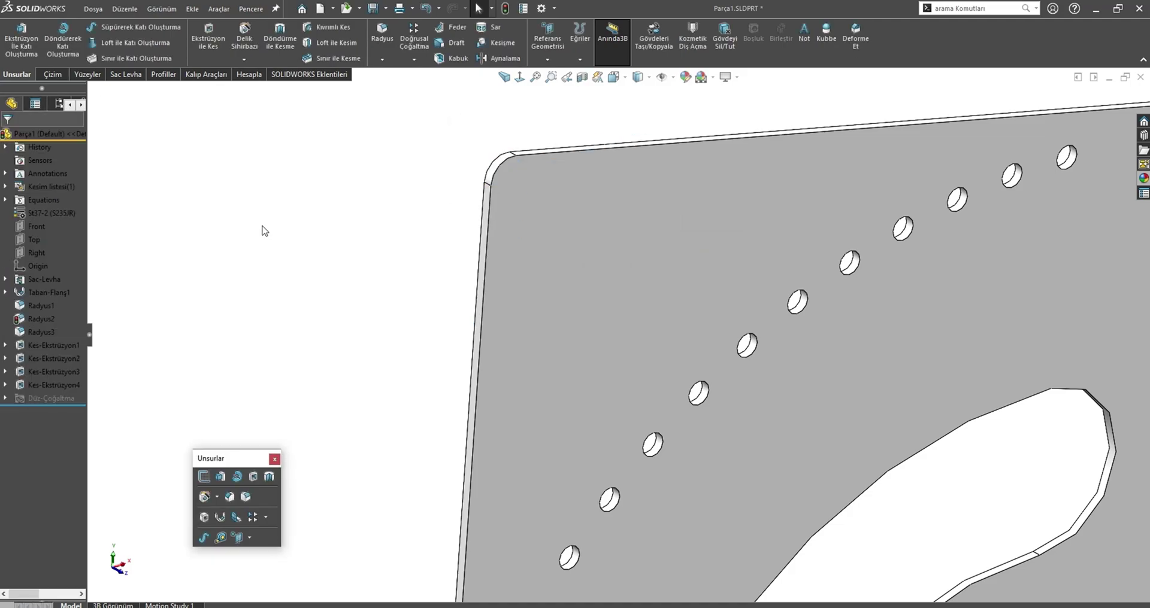
pyautogui.scroll(5, 264, 231)
# - Set the Radyus2 corner fillet to 80 mm and go back to Montaj1
pyautogui.moveTo(539, 306)
pyautogui.mouseDown(button='middle')
pyautogui.moveTo(432, 298)
pyautogui.moveTo(503, 274)
pyautogui.mouseUp(button='middle')
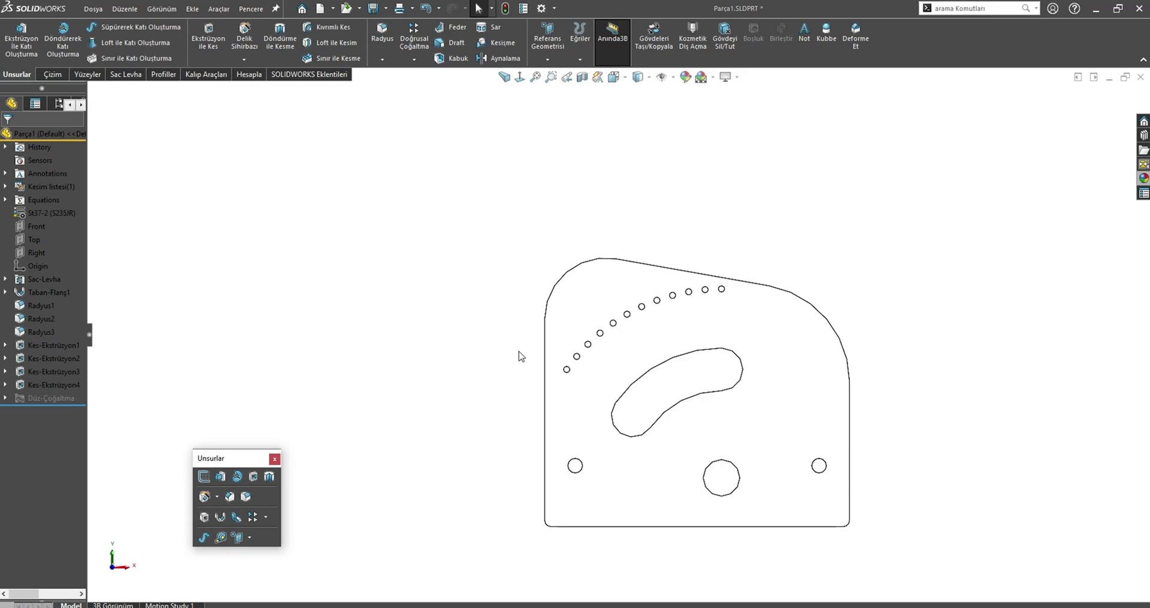
pyautogui.moveTo(521, 357); pyautogui.dragTo(527, 335, button='middle')
pyautogui.scroll(-3, 520, 251)
pyautogui.scroll(-3, 520, 226)
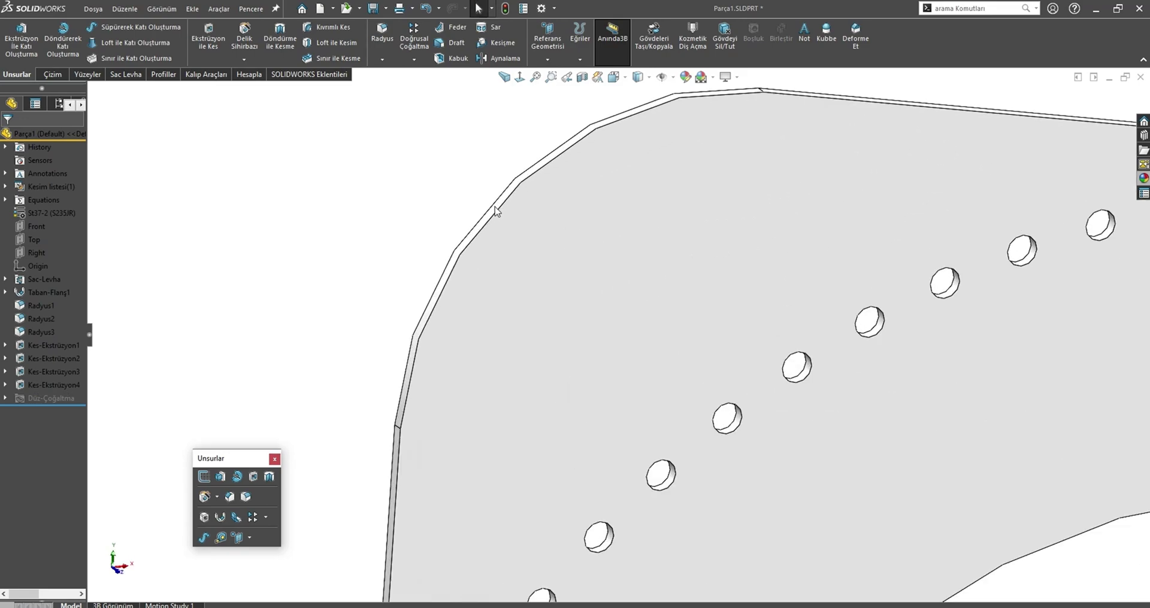
pyautogui.click(495, 206)
pyautogui.doubleClick(833, 370)
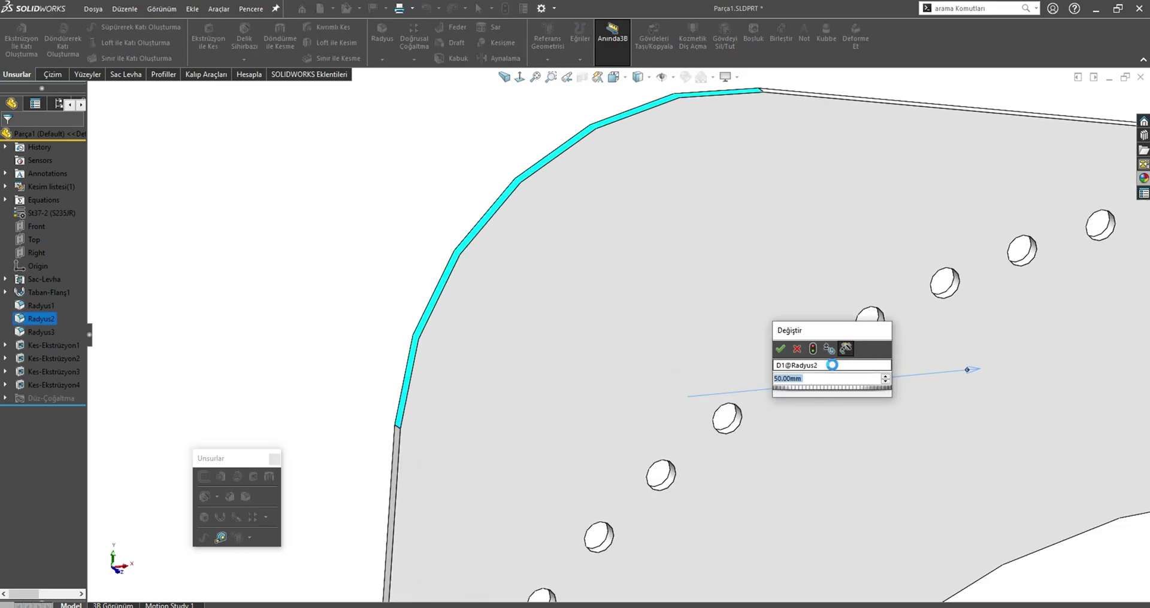
pyautogui.press('Return')
pyautogui.scroll(3, 330, 330)
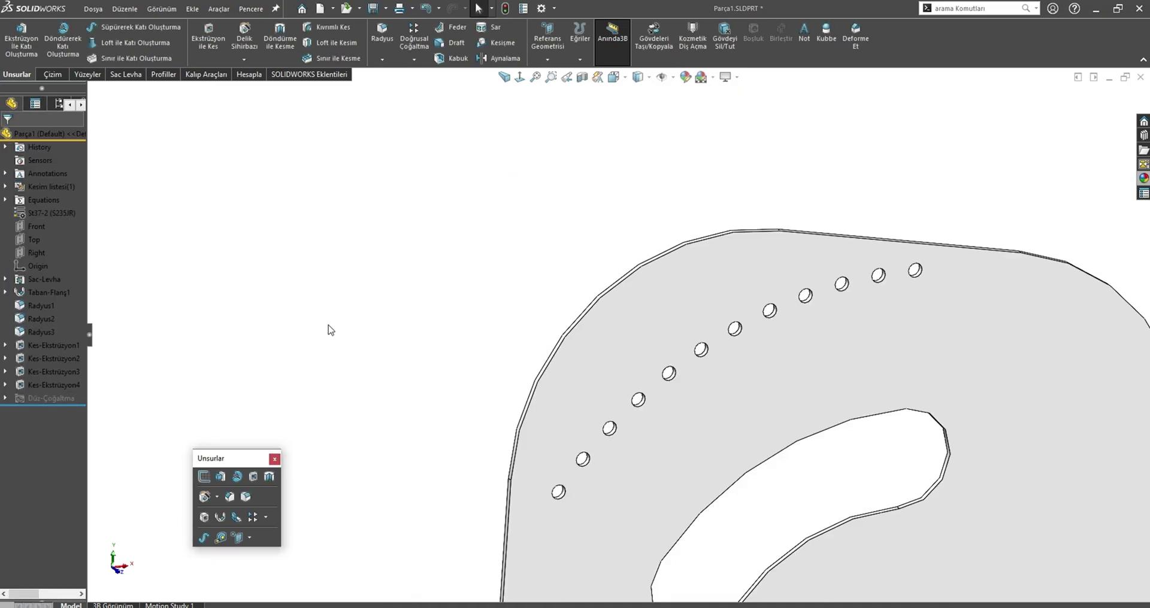
pyautogui.hotkey('ctrl', 'Tab')
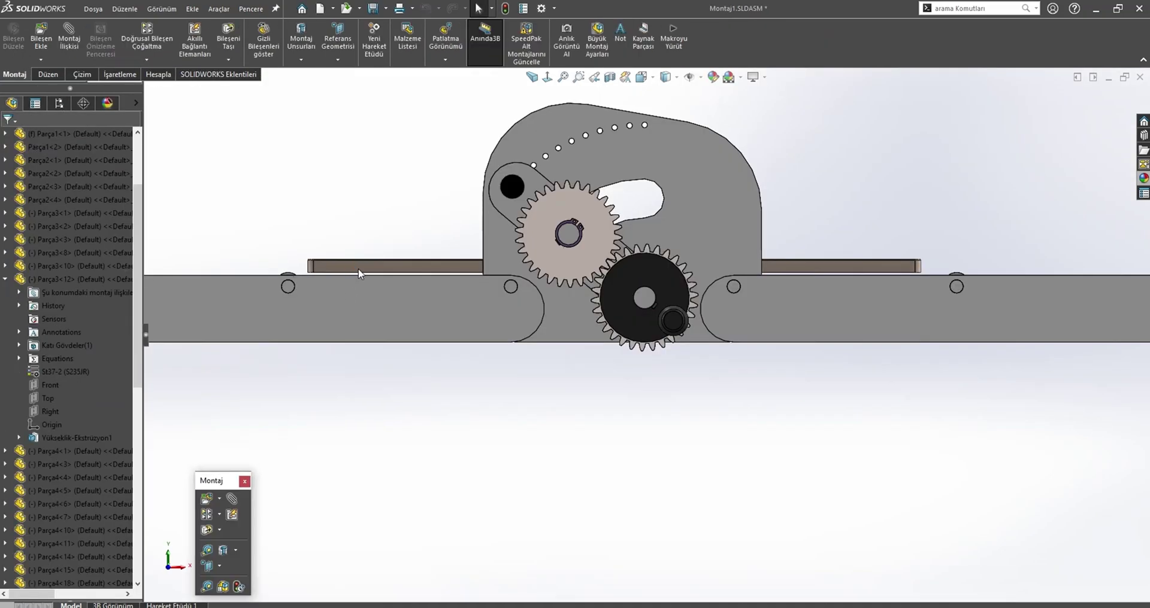
# - Try moving crank arm Parça9 and orbit the assembly into a perspective view
pyautogui.scroll(3, 358, 268)
pyautogui.scroll(-3, 612, 264)
pyautogui.scroll(-3, 612, 265)
pyautogui.moveTo(606, 324); pyautogui.dragTo(648, 293)
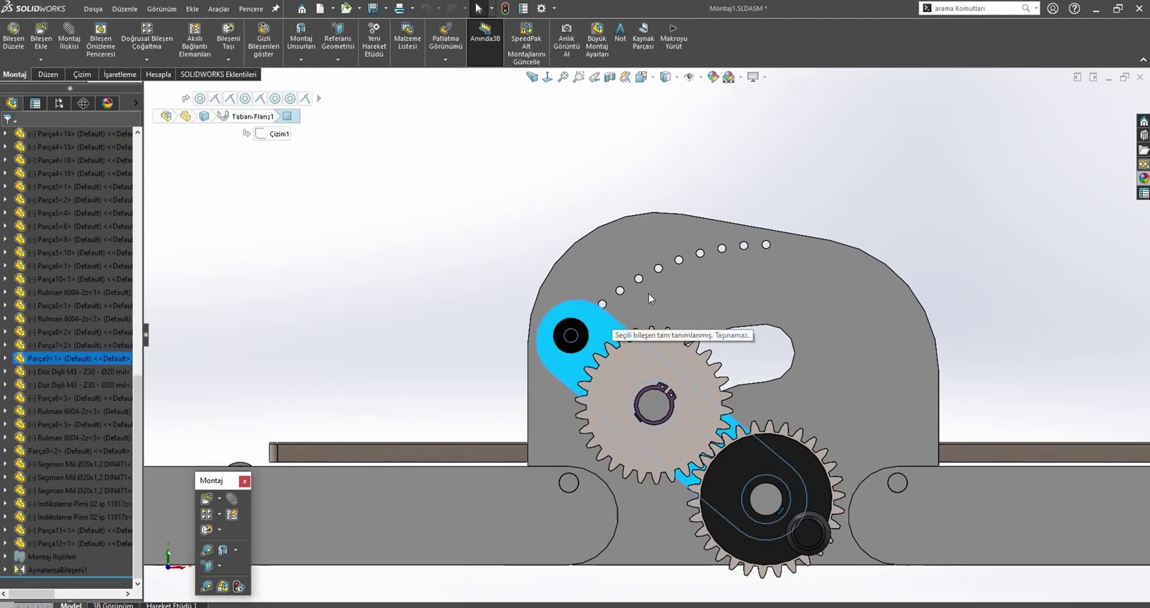
pyautogui.scroll(3, 741, 268)
pyautogui.moveTo(742, 268)
pyautogui.mouseDown(button='middle')
pyautogui.moveTo(853, 351)
pyautogui.moveTo(687, 372)
pyautogui.mouseUp(button='middle')
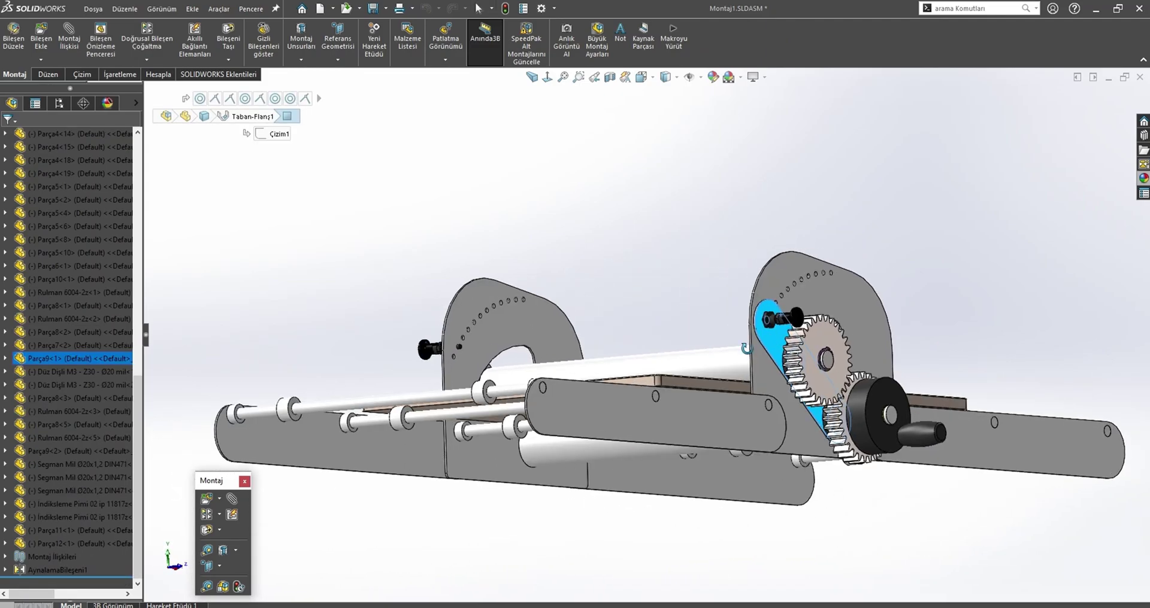
pyautogui.click(539, 333)
pyautogui.scroll(3, 539, 333)
pyautogui.moveTo(539, 333); pyautogui.dragTo(524, 362, button='middle')
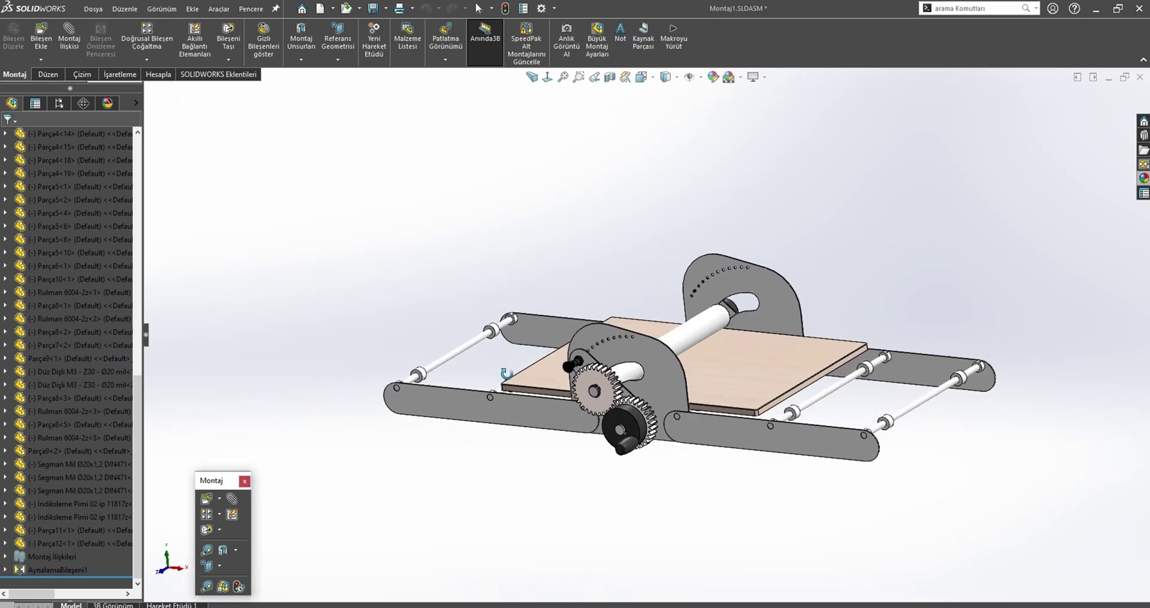
# - Snap to the front view and select the geared side plate showing its R80 fillet
pyautogui.scroll(-4, 688, 344)
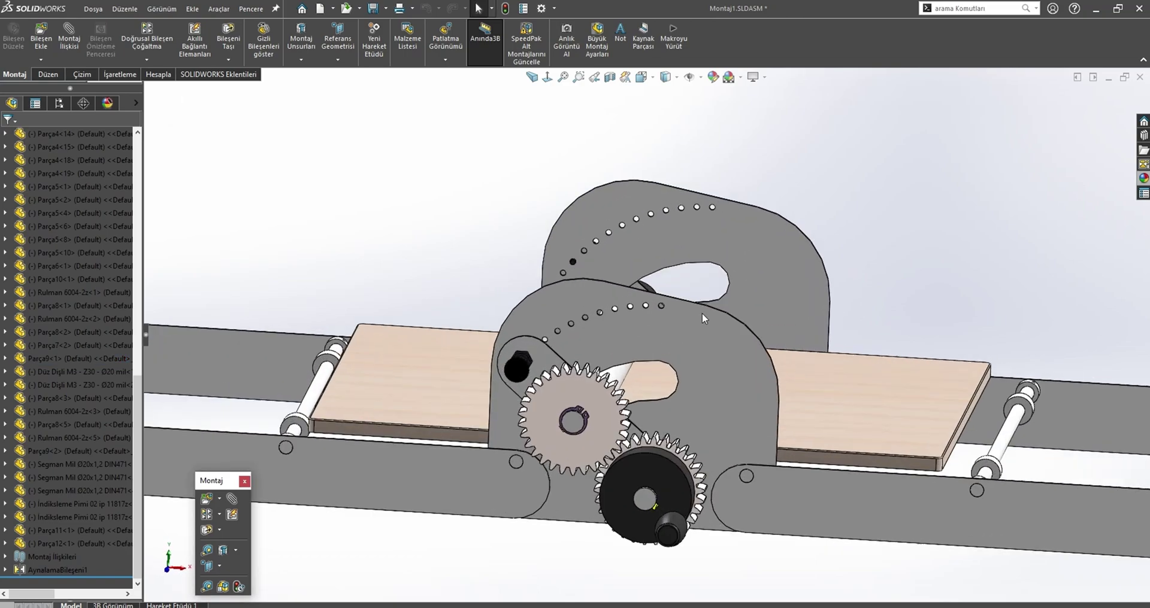
pyautogui.hotkey('ctrl', '1')
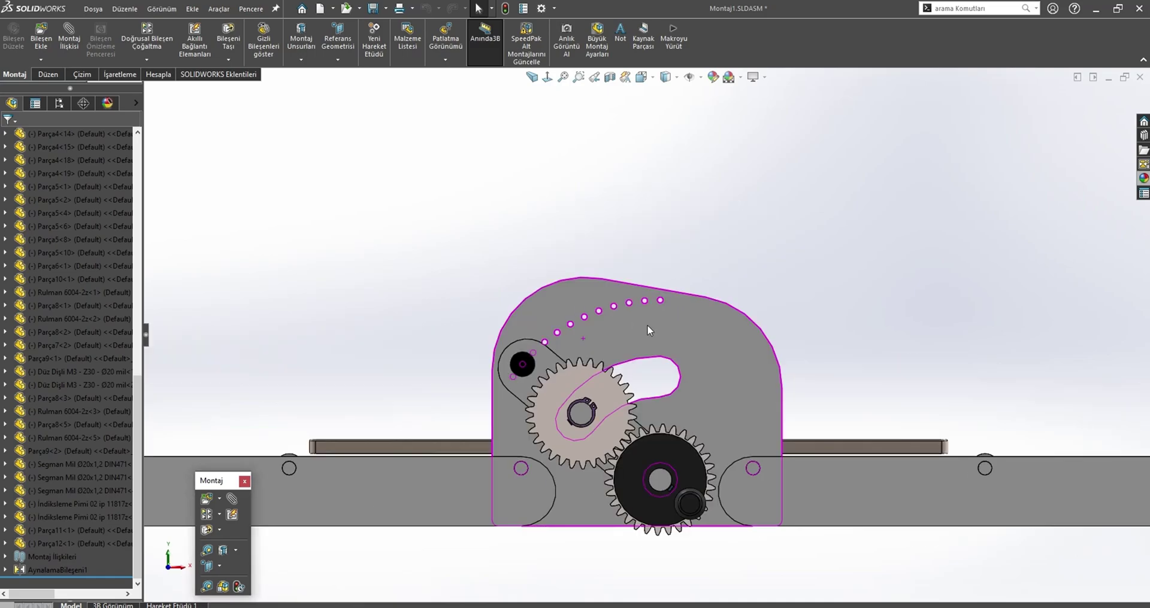
pyautogui.scroll(-2, 647, 325)
pyautogui.click(561, 339)
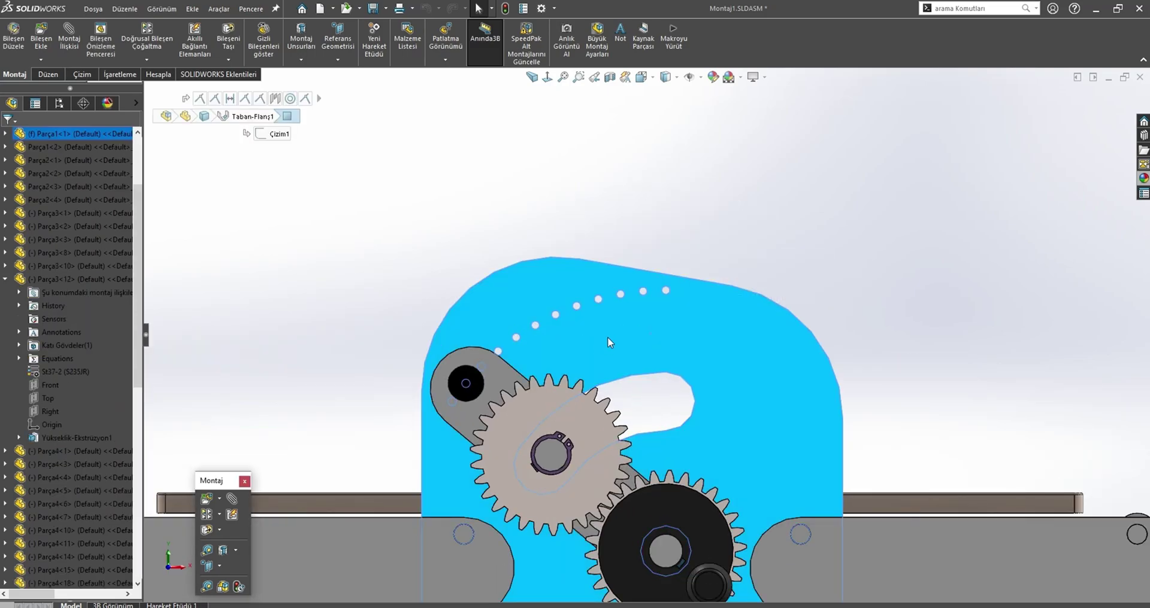
pyautogui.moveTo(613, 329); pyautogui.dragTo(542, 307, button='middle')
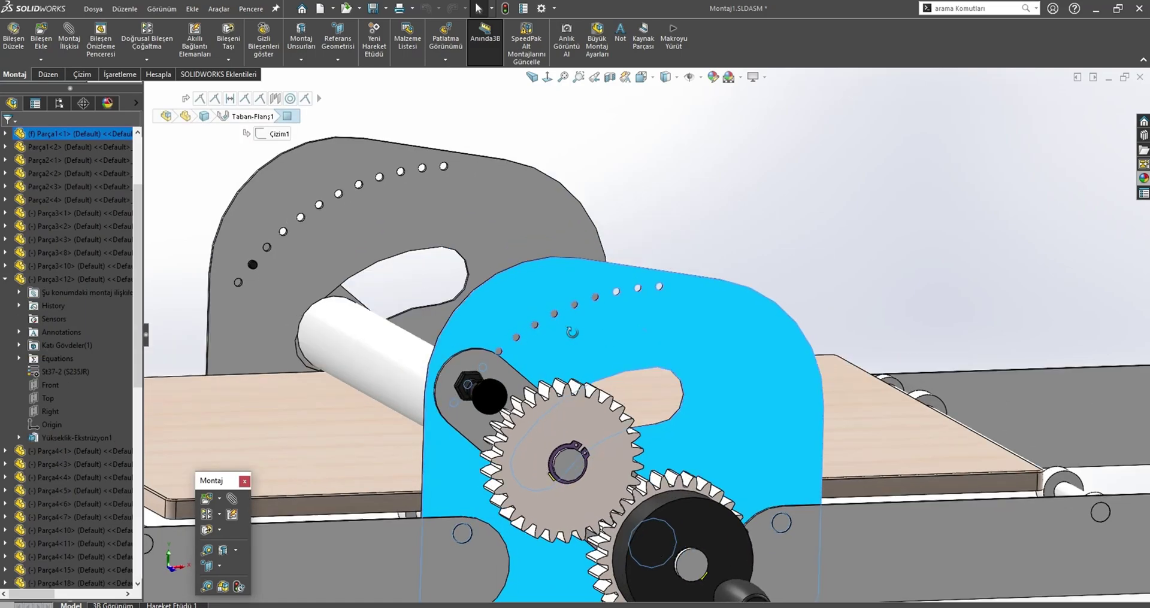
pyautogui.scroll(-5, 542, 307)
# - Change the side plate's R80 corner fillet to 100 mm within the assembly
pyautogui.click(560, 312)
pyautogui.scroll(5, 637, 337)
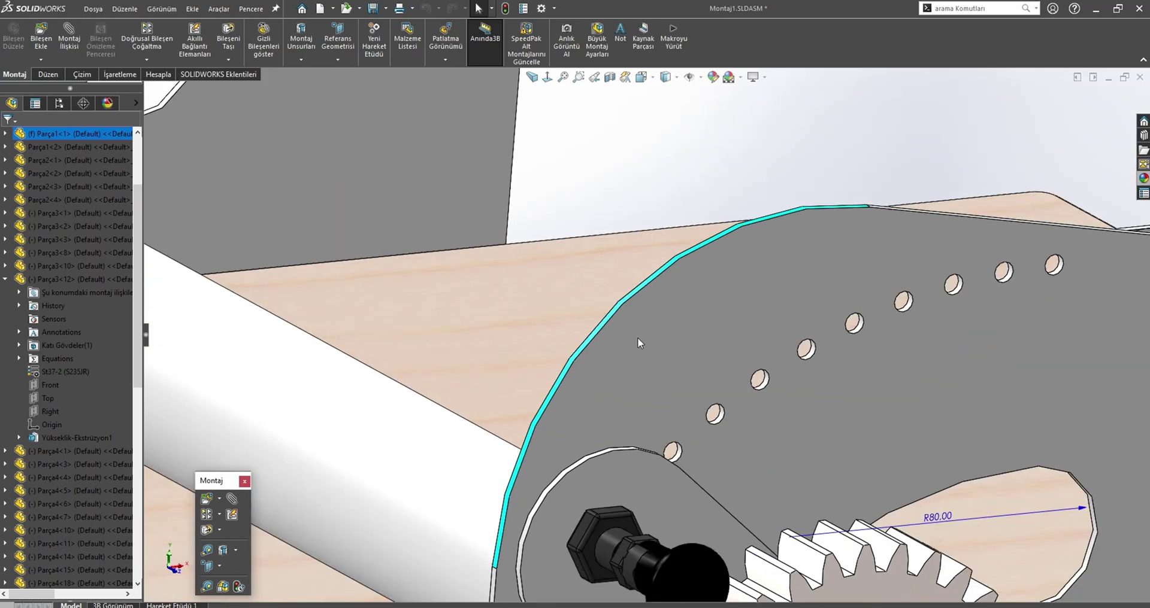
pyautogui.doubleClick(784, 422)
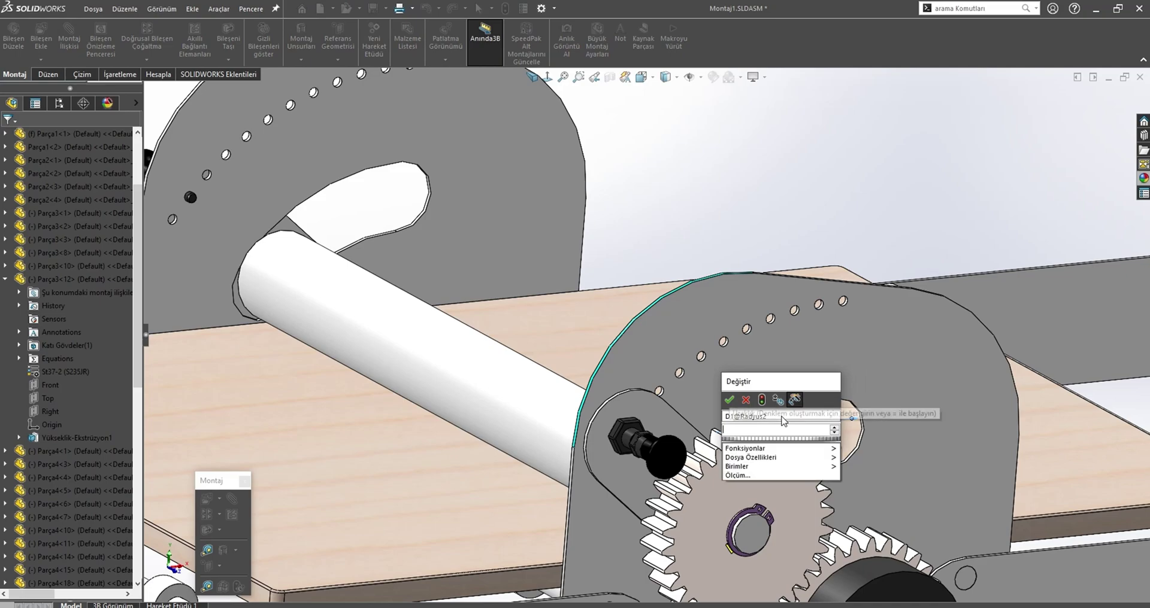
pyautogui.write('100')
pyautogui.press('Return')
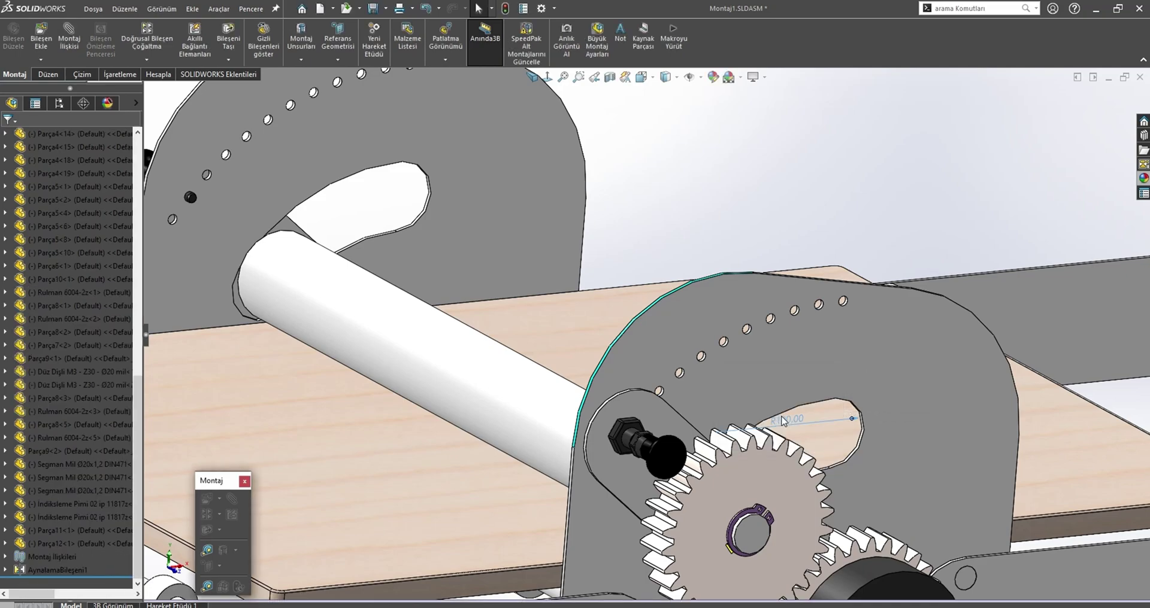
# - Orbit around the gears to a front view and select side plate Parça1
pyautogui.scroll(5, 689, 243)
pyautogui.scroll(3, 690, 244)
pyautogui.moveTo(690, 243)
pyautogui.mouseDown(button='middle')
pyautogui.moveTo(676, 344)
pyautogui.moveTo(791, 336)
pyautogui.moveTo(724, 370)
pyautogui.mouseUp(button='middle')
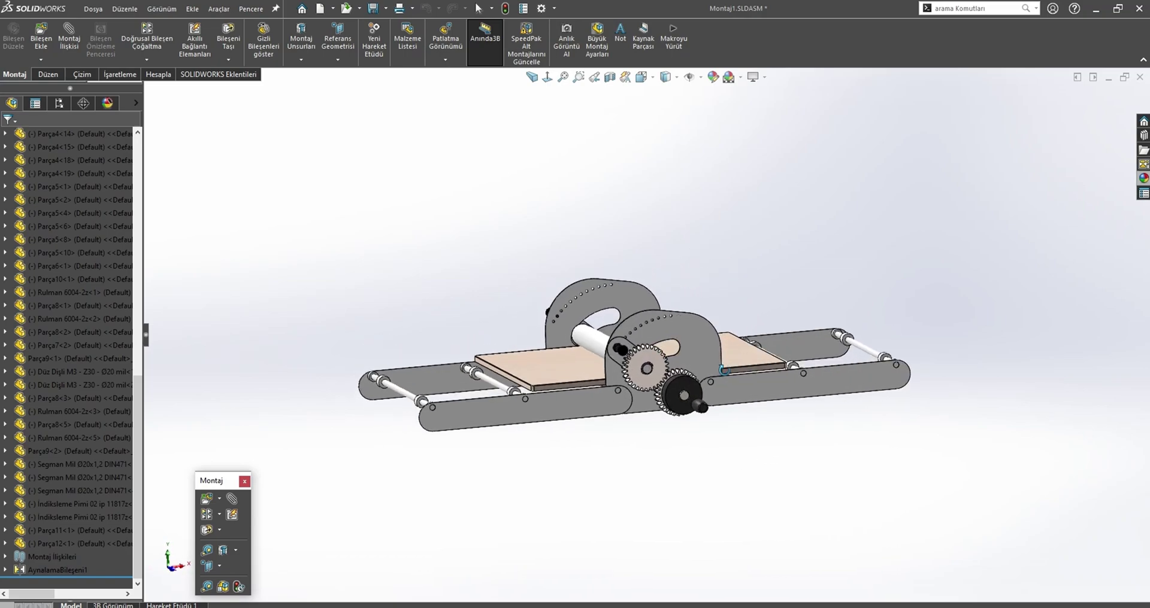
pyautogui.scroll(-3, 723, 370)
pyautogui.scroll(-3, 656, 370)
pyautogui.moveTo(675, 368)
pyautogui.mouseDown(button='middle')
pyautogui.moveTo(641, 358)
pyautogui.moveTo(764, 454)
pyautogui.mouseUp(button='middle')
pyautogui.scroll(5, 751, 441)
pyautogui.moveTo(709, 431)
pyautogui.mouseDown(button='middle')
pyautogui.moveTo(624, 481)
pyautogui.moveTo(708, 410)
pyautogui.moveTo(475, 393)
pyautogui.mouseUp(button='middle')
pyautogui.scroll(-2, 623, 359)
pyautogui.scroll(-1, 623, 358)
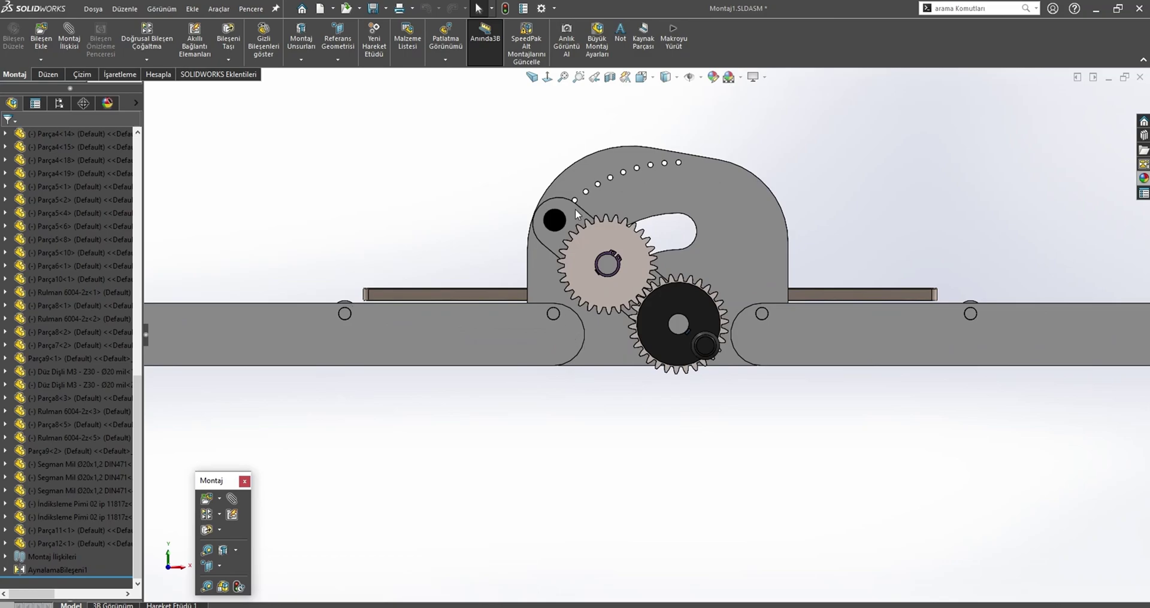
pyautogui.click(616, 340)
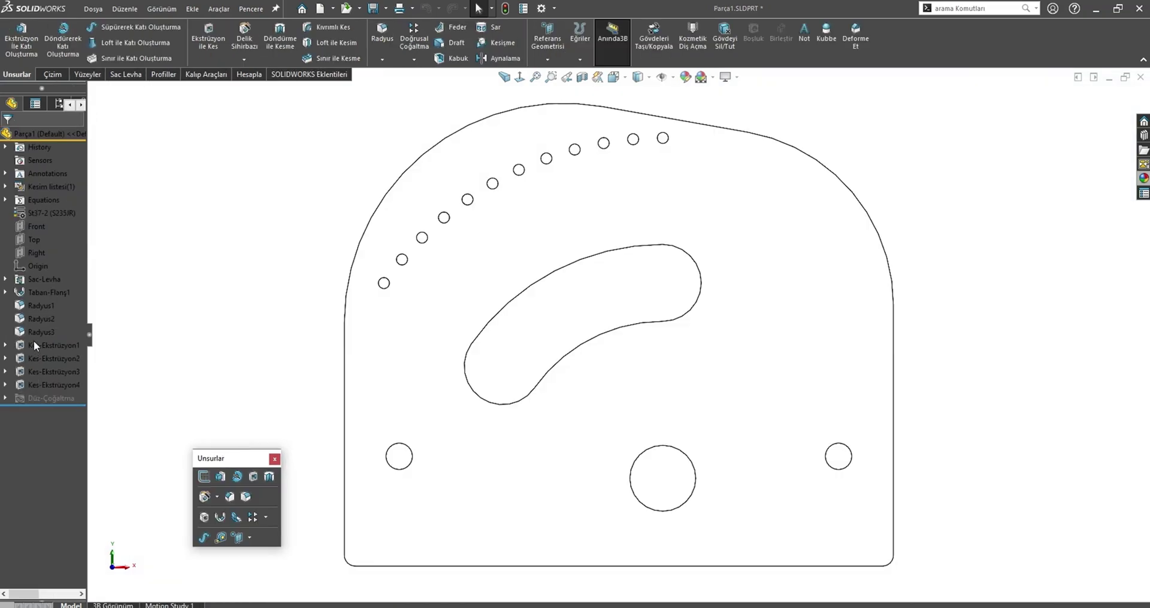
# - Set the Ø12 hole cut dimension to 60 and the Ø30 hole position to 50
pyautogui.click(34, 342)
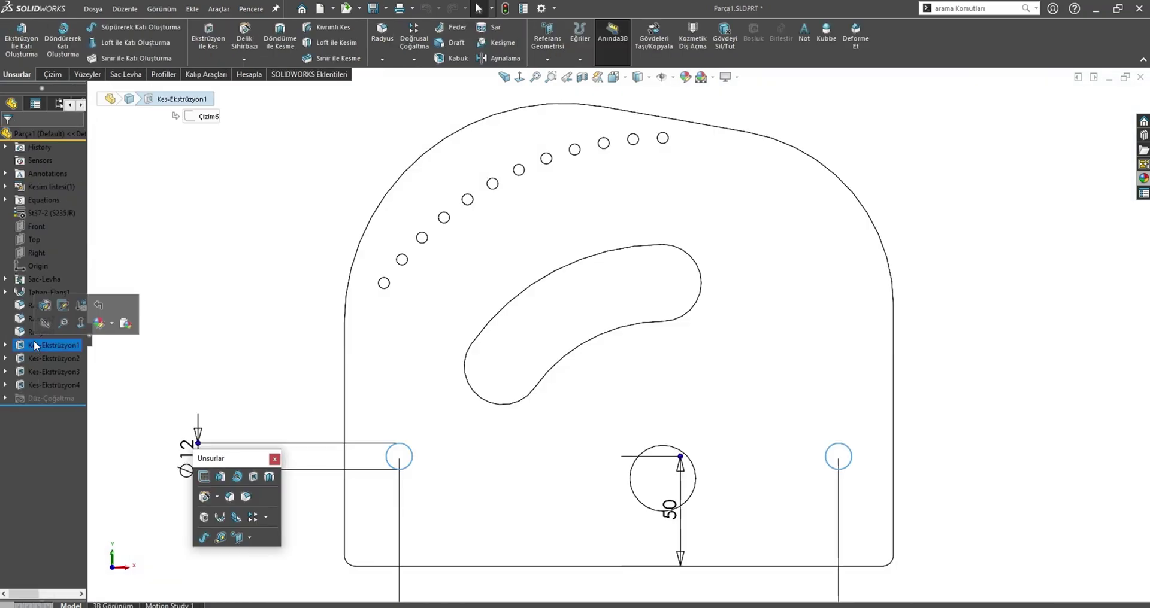
pyautogui.scroll(3, 584, 427)
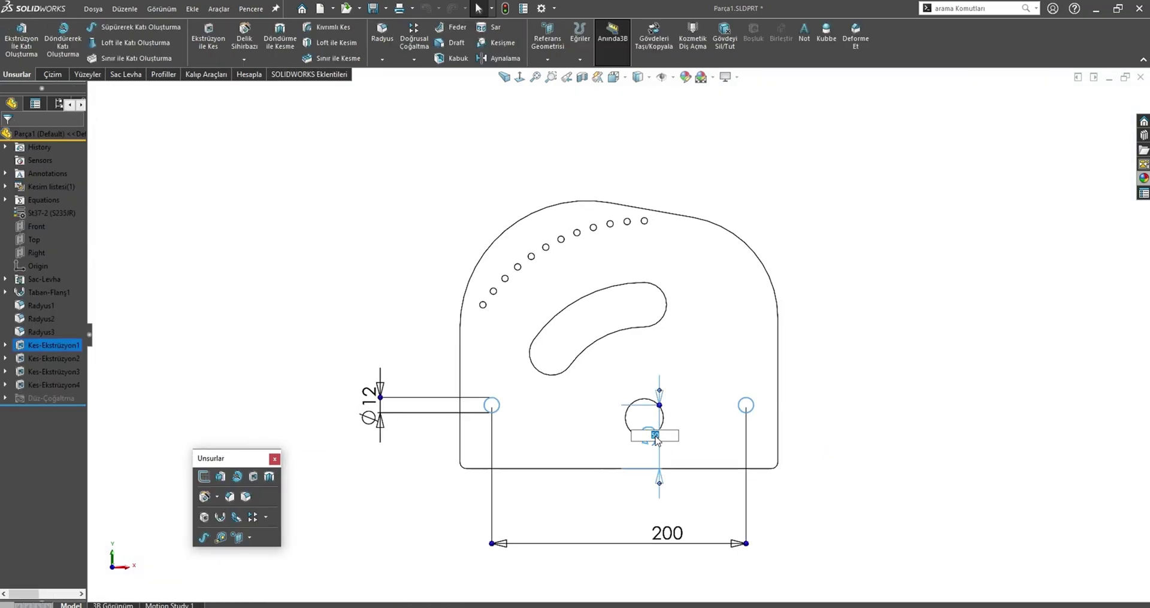
pyautogui.press('Return')
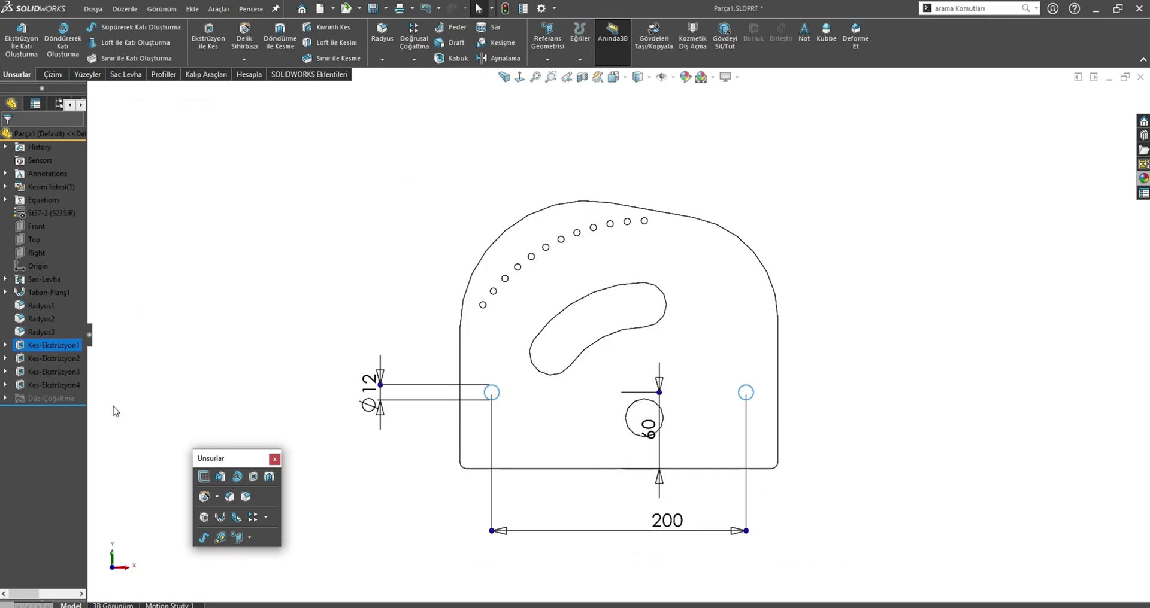
pyautogui.click(79, 358)
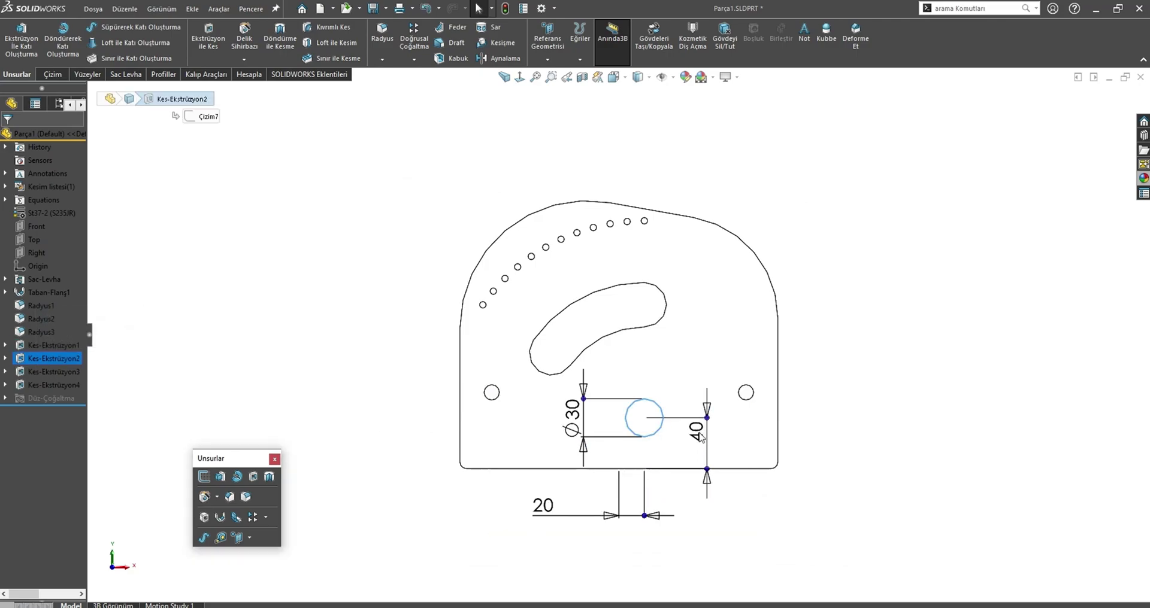
pyautogui.write('50')
pyautogui.press('Return')
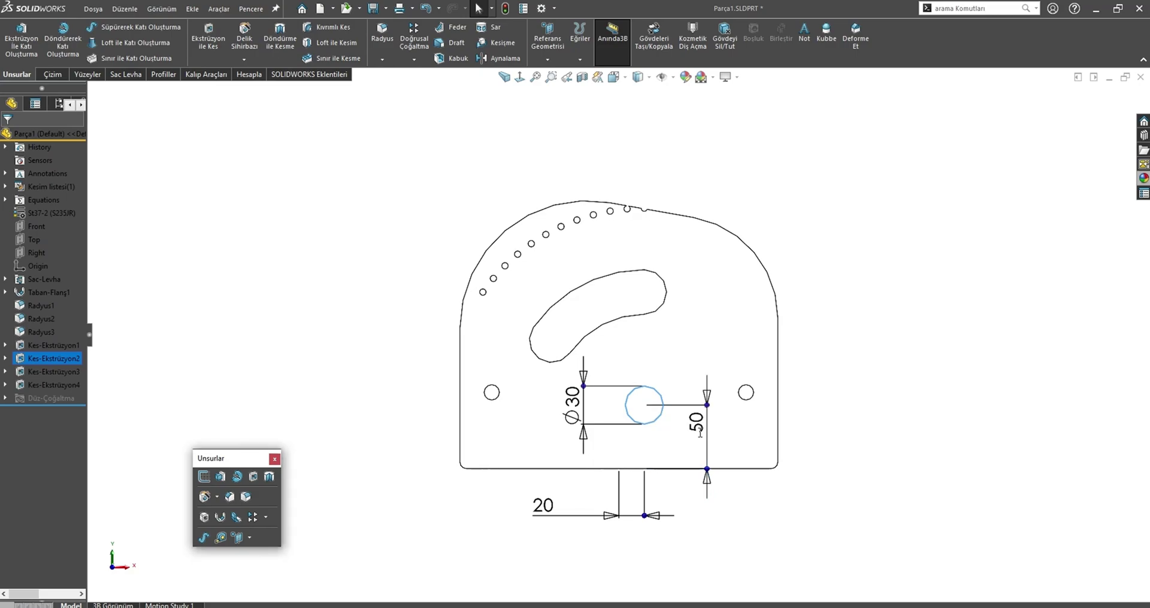
# - Make the Taban-Flanş1 plate height 240 mm, rebuild, and return to Montaj1
pyautogui.click(324, 276)
pyautogui.click(588, 249)
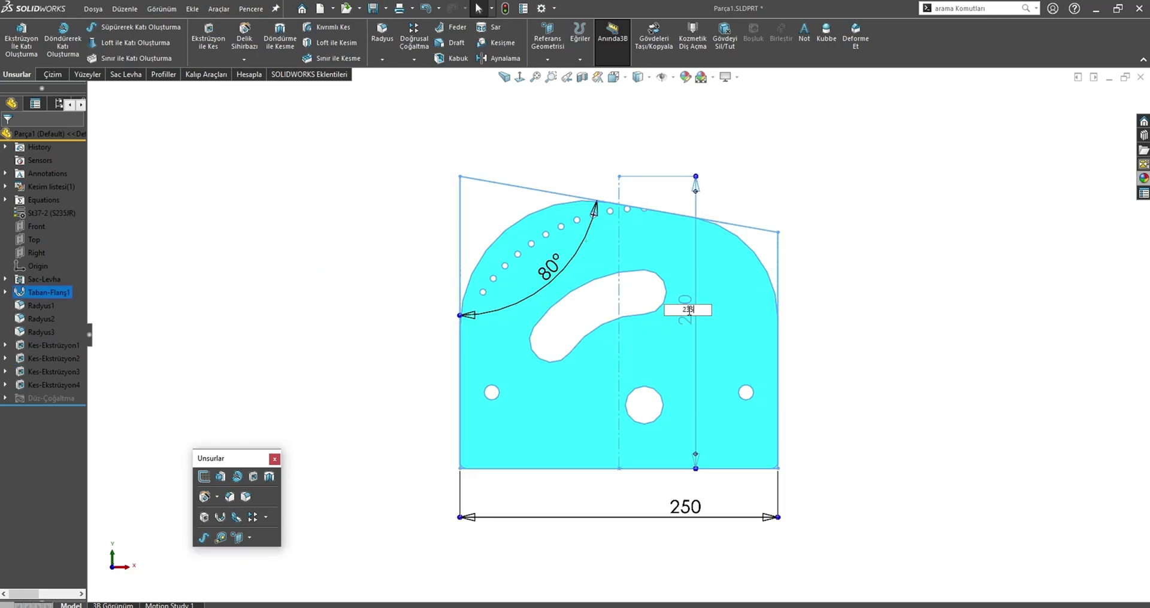
pyautogui.press('Return')
pyautogui.doubleClick(688, 312)
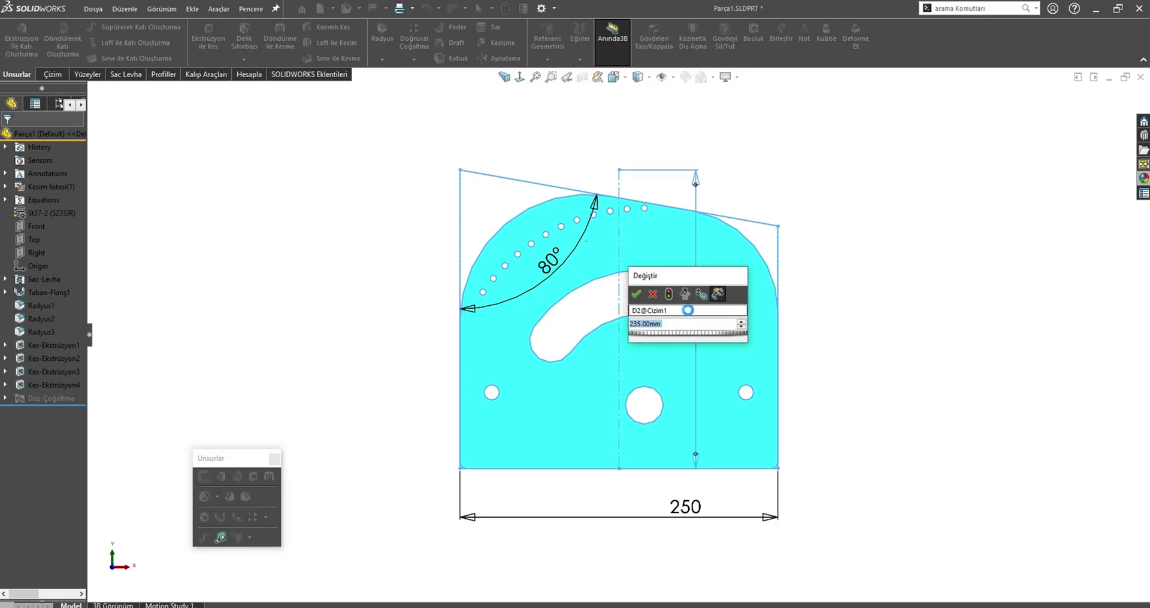
pyautogui.write('240')
pyautogui.press('Return')
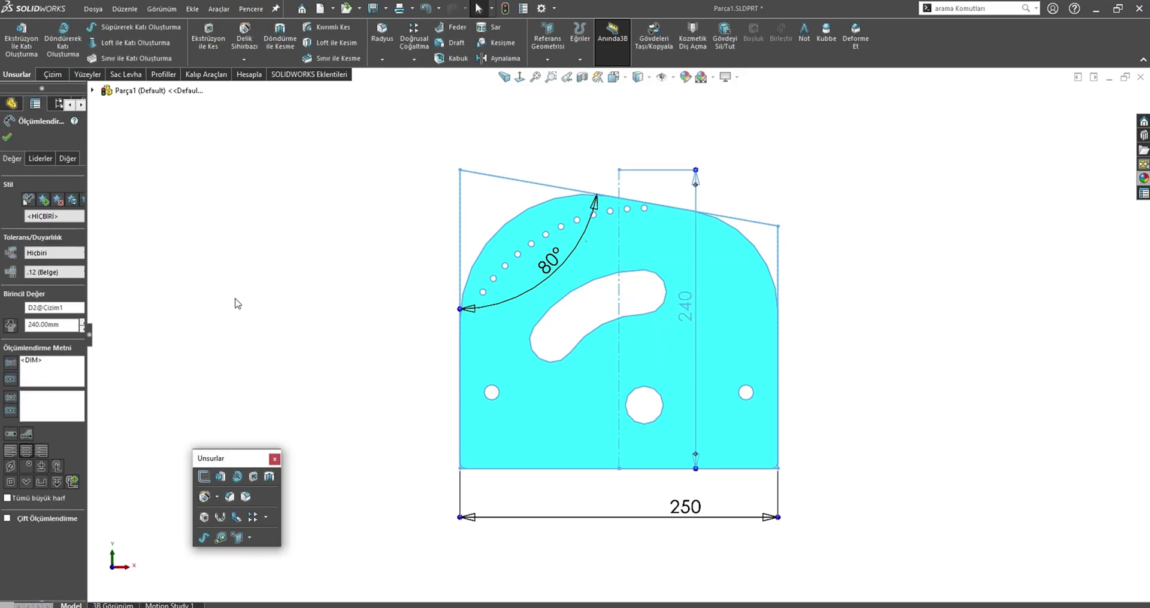
pyautogui.click(230, 300)
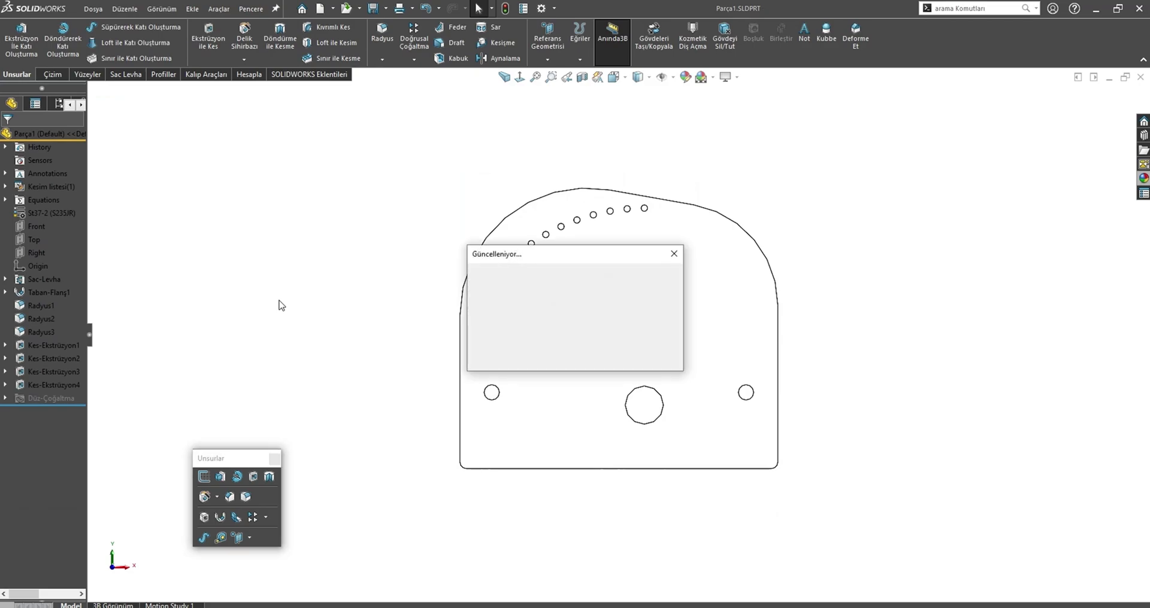
pyautogui.hotkey('ctrl', 'Tab')
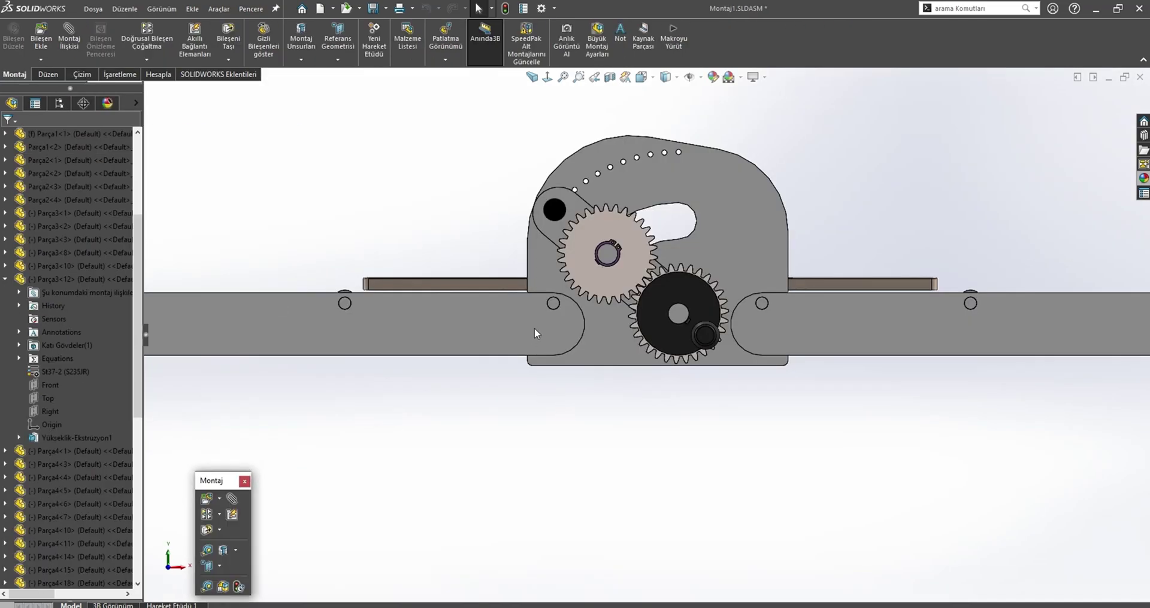
# - Open base bar Parça2 and change its 40 flange height to 70
pyautogui.click(534, 330)
pyautogui.click(587, 260)
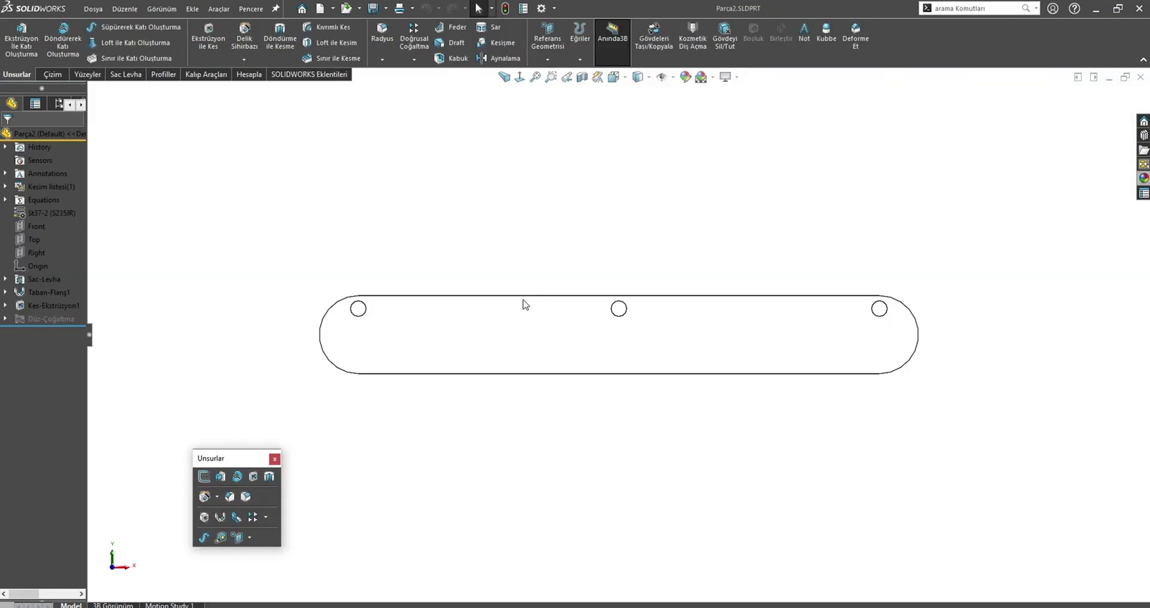
pyautogui.click(506, 329)
pyautogui.doubleClick(167, 325)
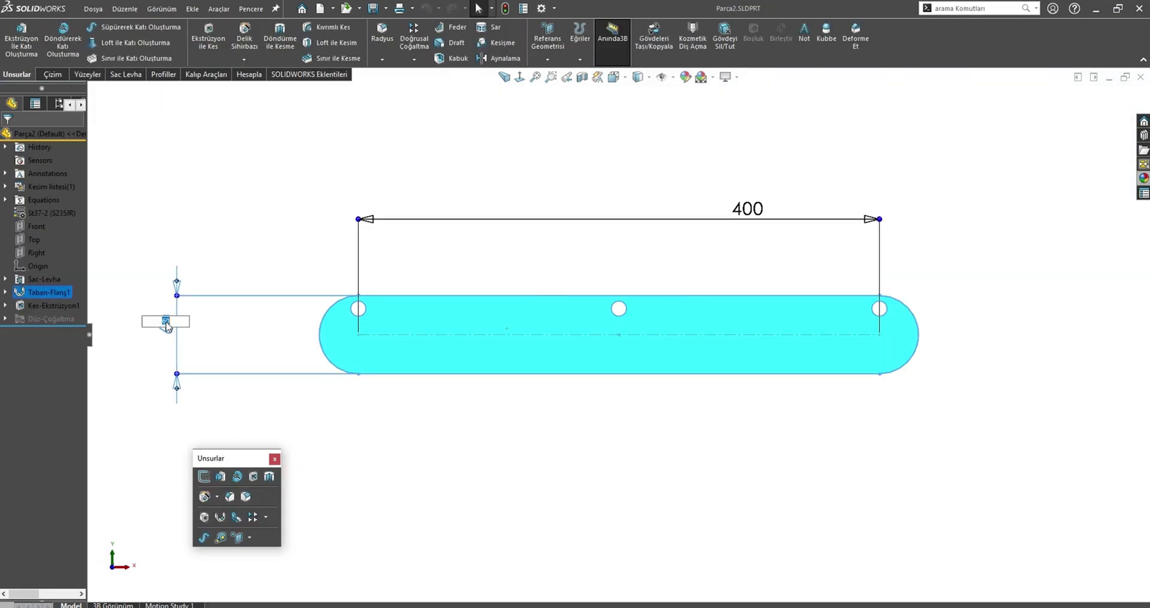
pyautogui.press('Return')
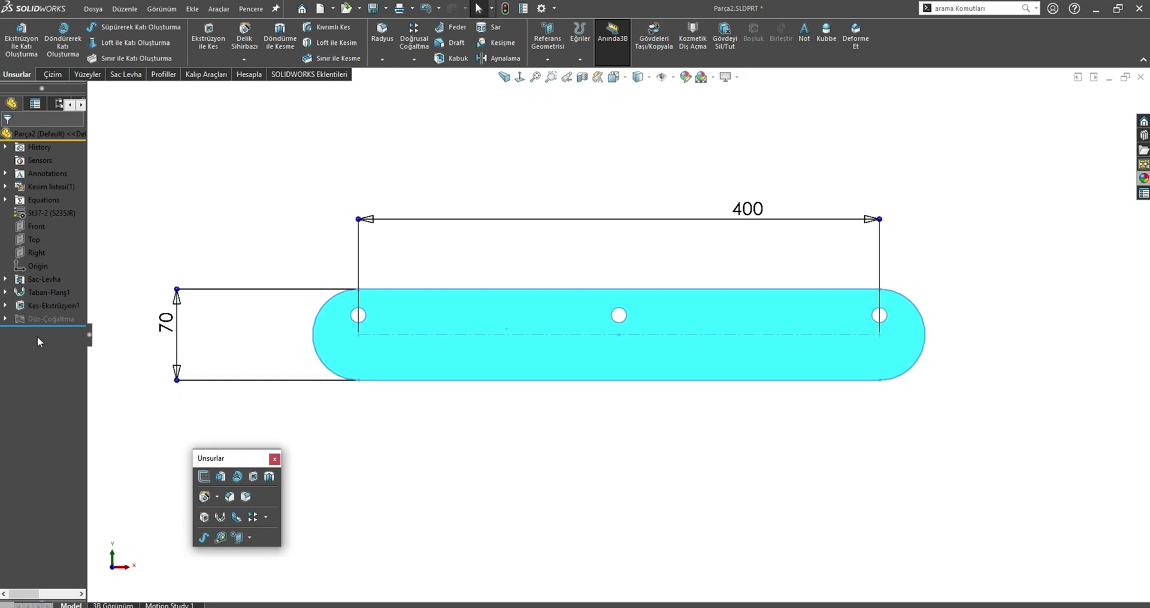
# - Set the Ø12 hole dimension to 60, then return to Montaj1 in front view
pyautogui.click(24, 305)
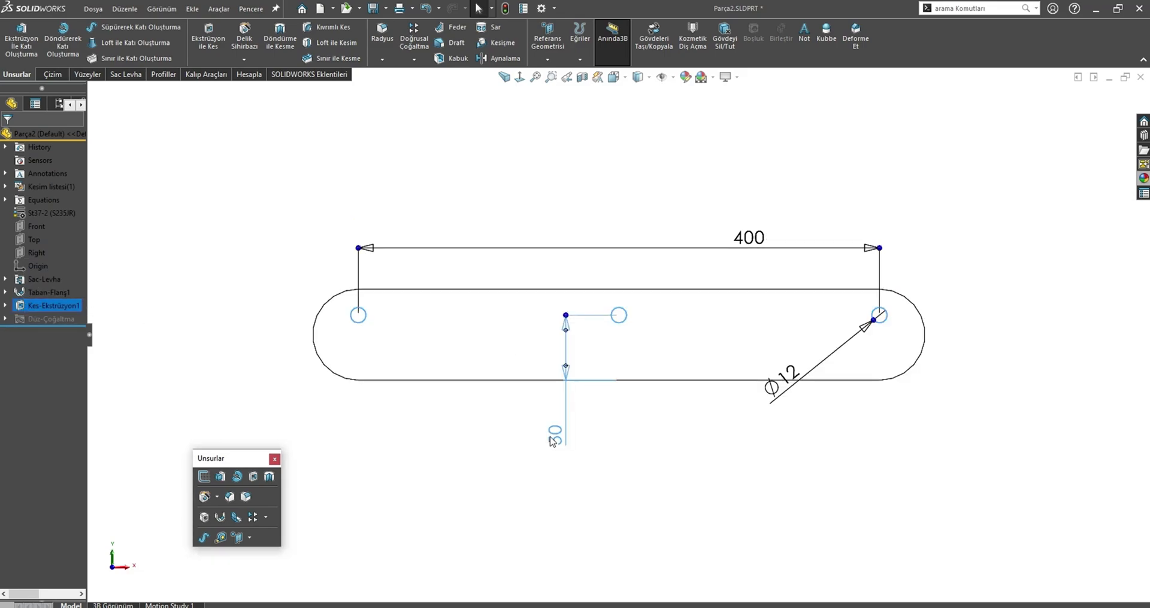
pyautogui.press('Return')
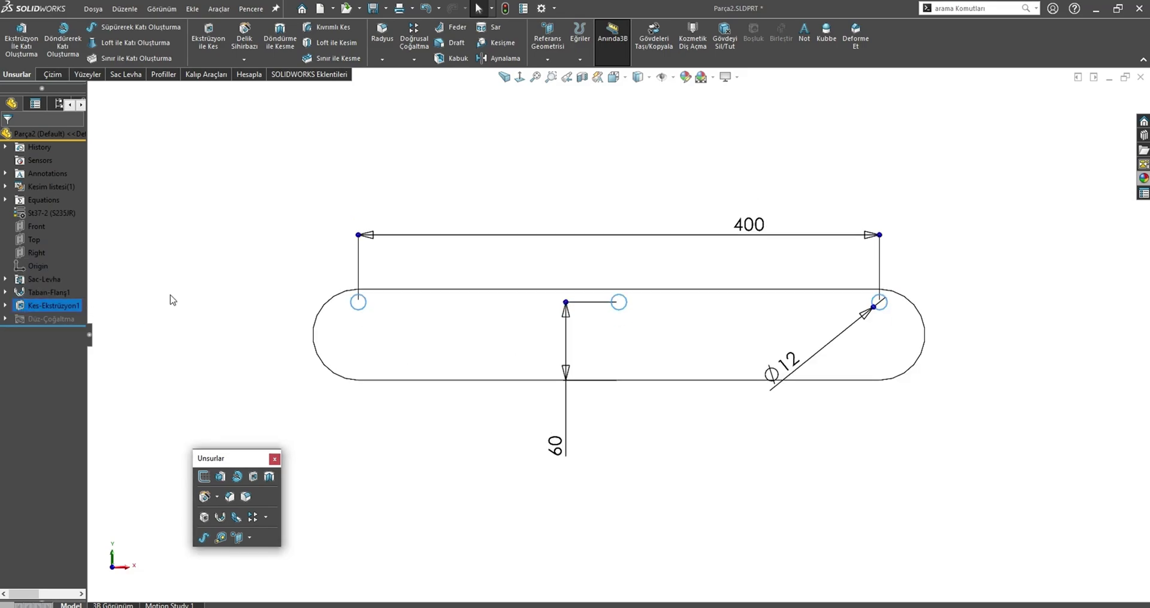
pyautogui.press('Escape')
pyautogui.hotkey('ctrl', 'Tab')
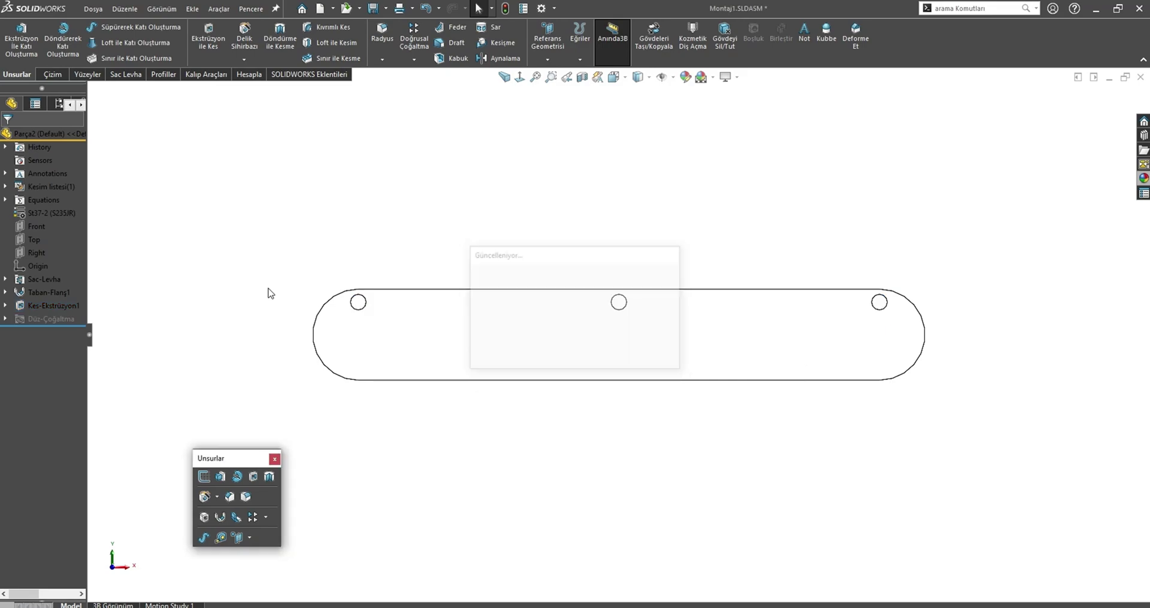
pyautogui.moveTo(689, 363)
pyautogui.mouseDown(button='middle')
pyautogui.moveTo(954, 297)
pyautogui.moveTo(853, 302)
pyautogui.mouseUp(button='middle')
pyautogui.hotkey('ctrl', '1')
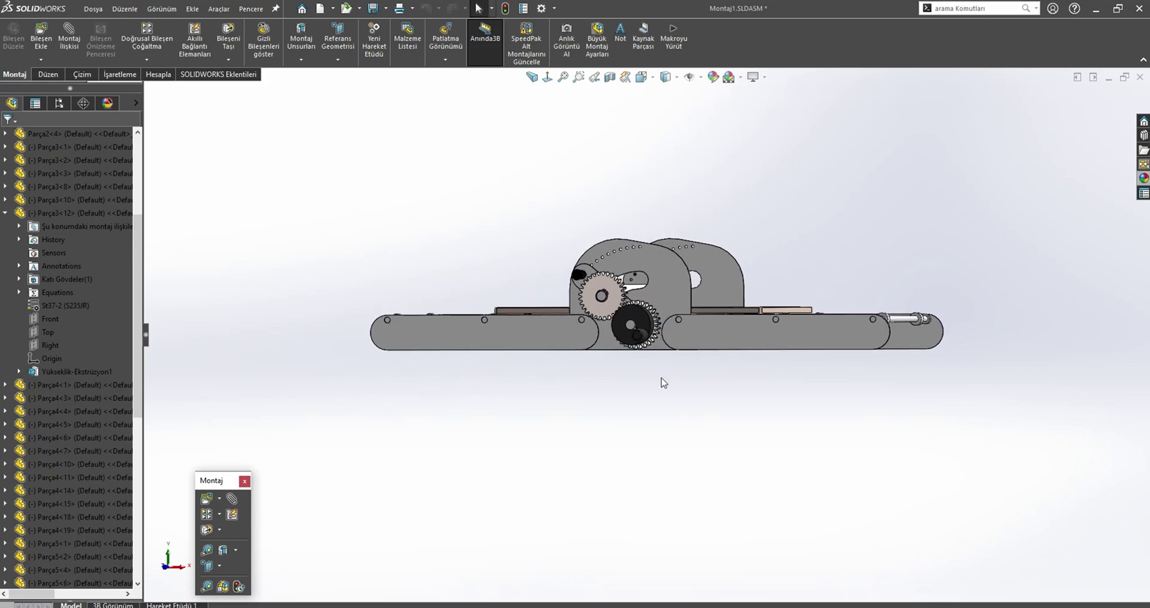
pyautogui.scroll(-3, 689, 345)
pyautogui.hotkey('ctrl', '7')
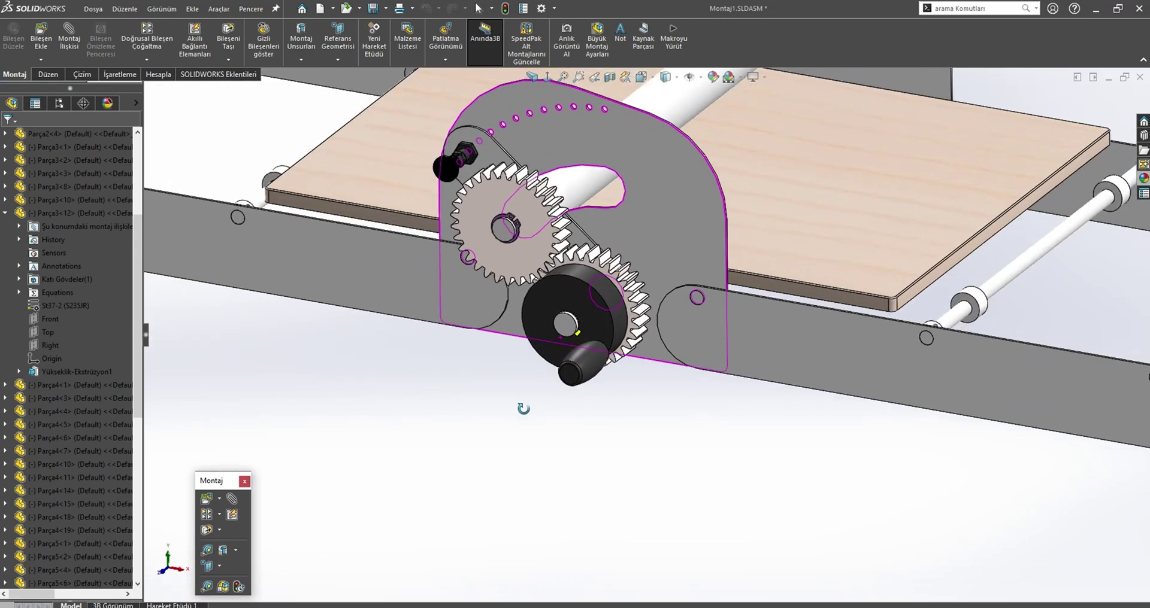
pyautogui.moveTo(623, 369)
pyautogui.mouseDown(button='middle')
pyautogui.moveTo(501, 398)
pyautogui.moveTo(462, 467)
pyautogui.moveTo(541, 401)
pyautogui.moveTo(625, 368)
pyautogui.moveTo(636, 398)
pyautogui.moveTo(654, 310)
pyautogui.mouseUp(button='middle')
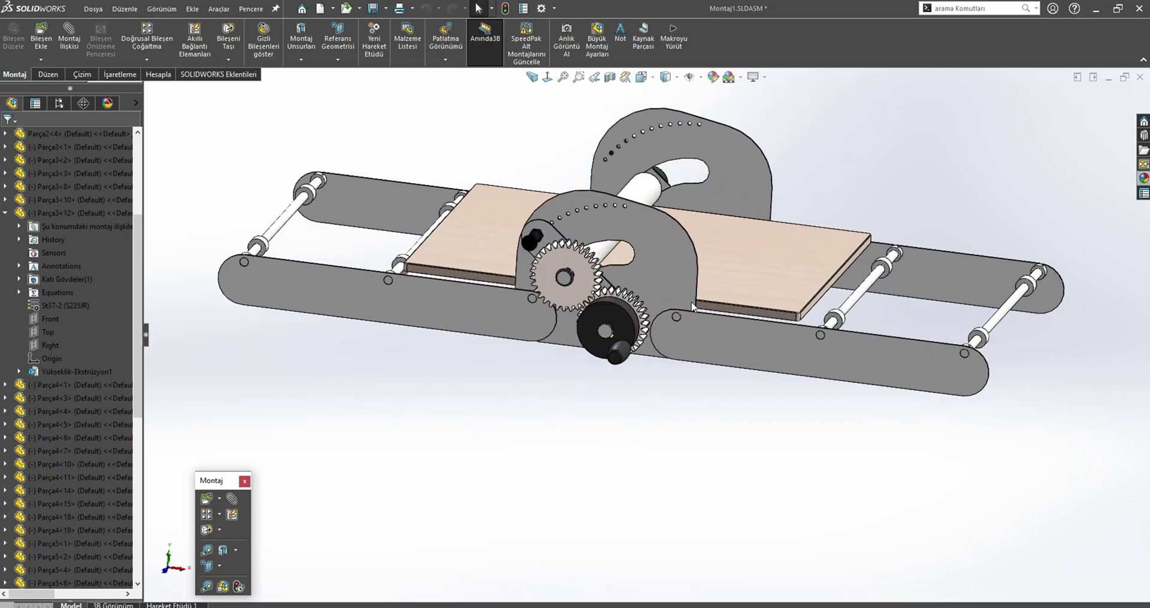
pyautogui.scroll(-5, 654, 311)
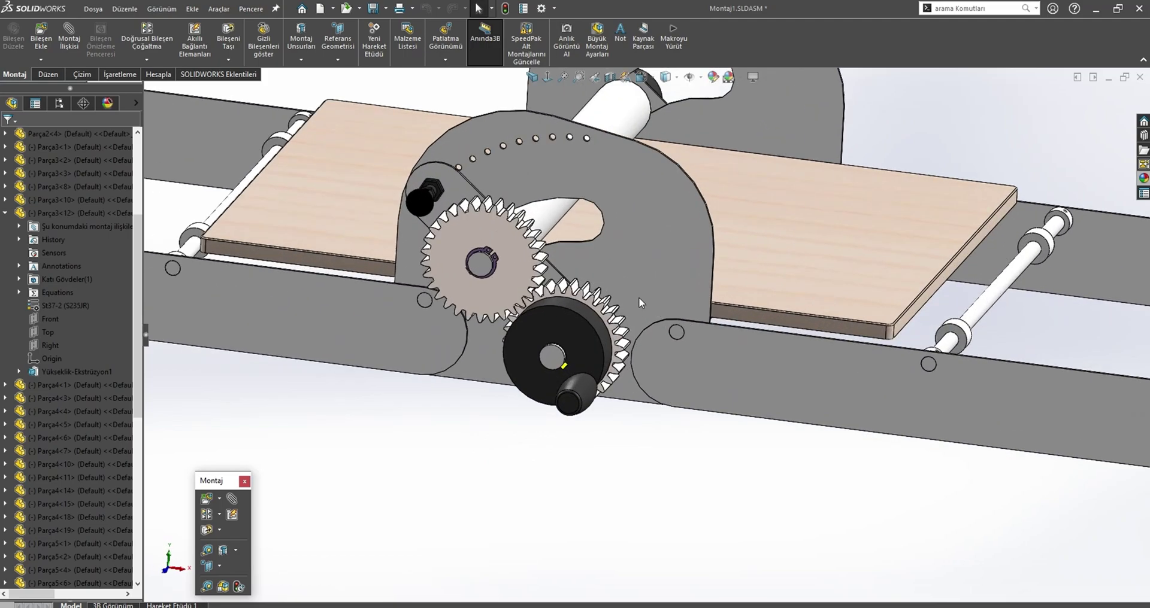
pyautogui.hotkey('ctrl', '7')
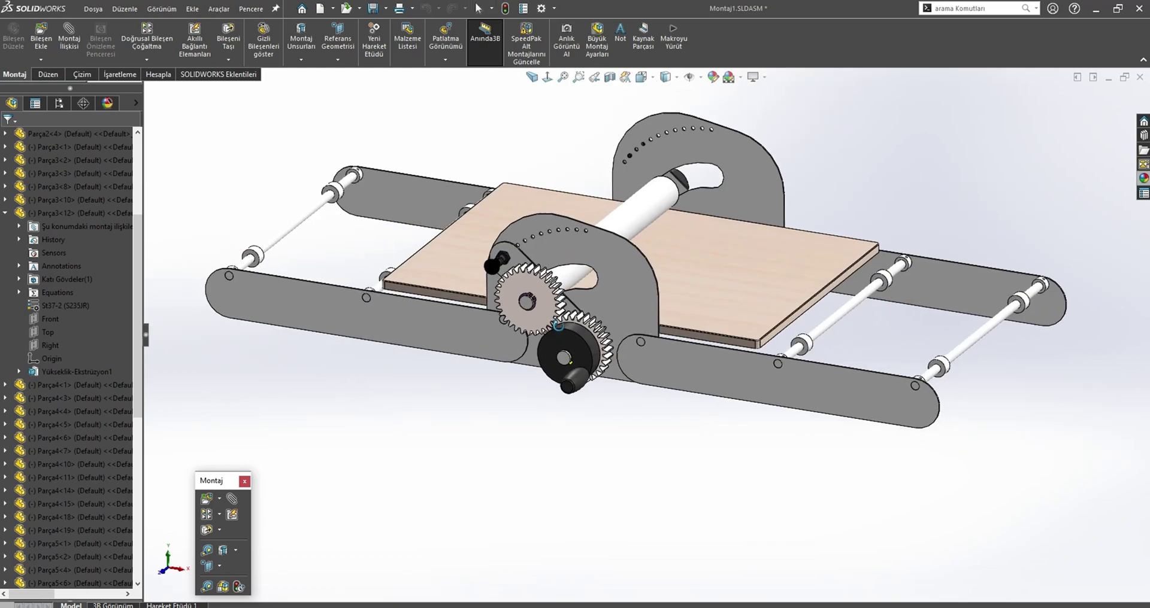
pyautogui.scroll(-2, 637, 259)
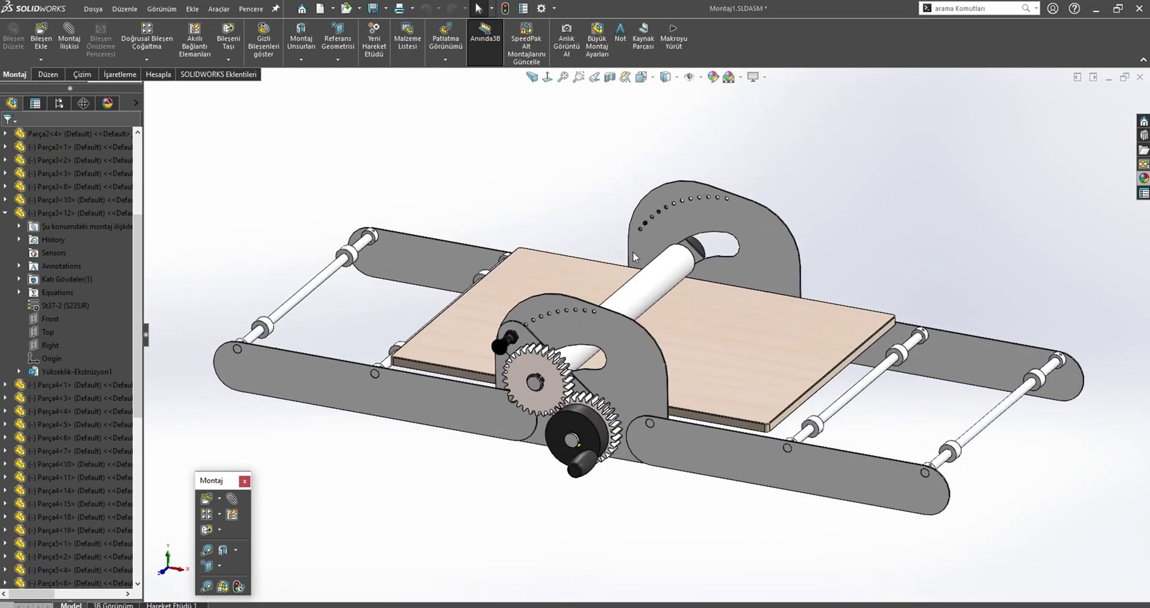